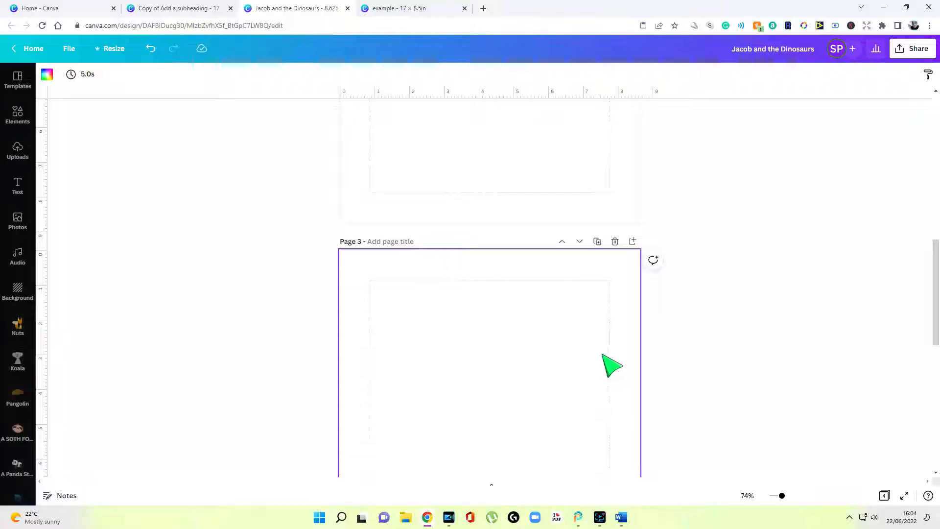
Look over the 'Copy of Add a subheading' bathroom spread with its bubble-bath story text
scroll(587, 372, up, 5)
scroll(546, 362, up, 3)
scroll(546, 362, down, 3)
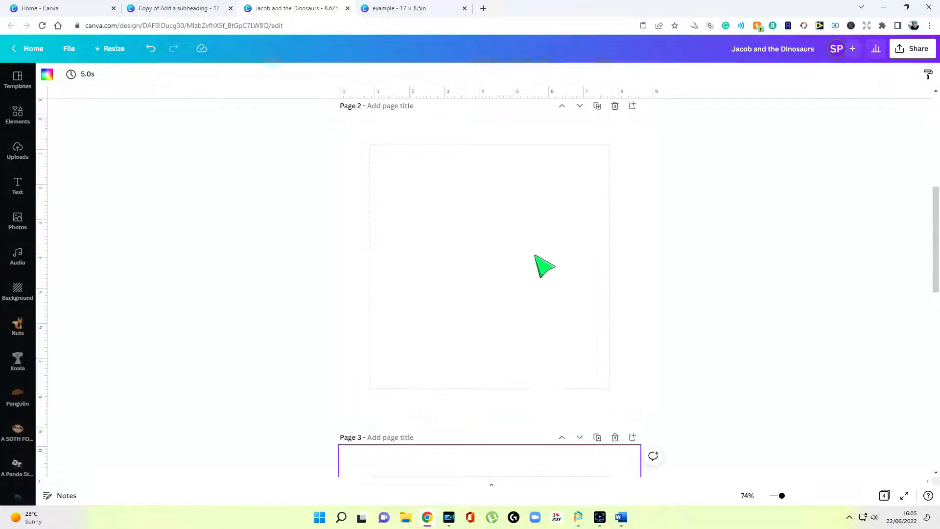
scroll(524, 267, up, 5)
scroll(523, 272, down, 5)
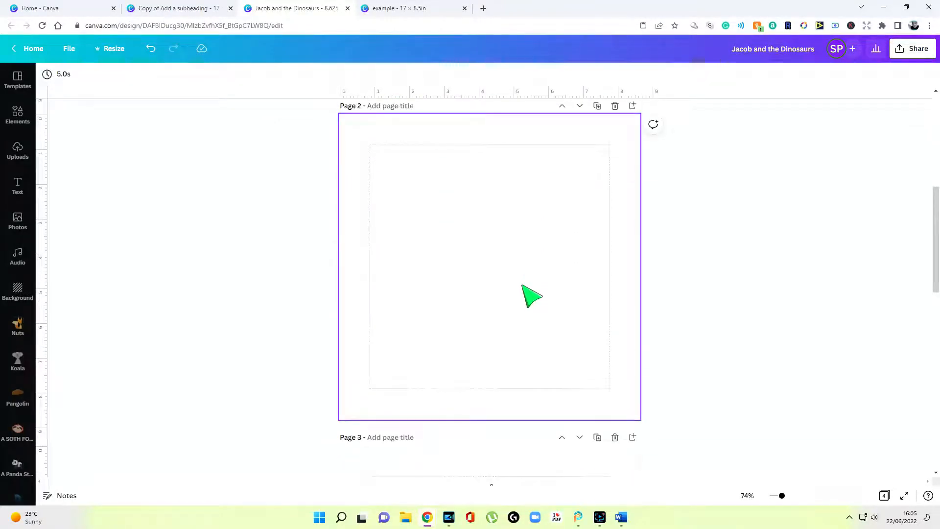
scroll(274, 294, up, 2)
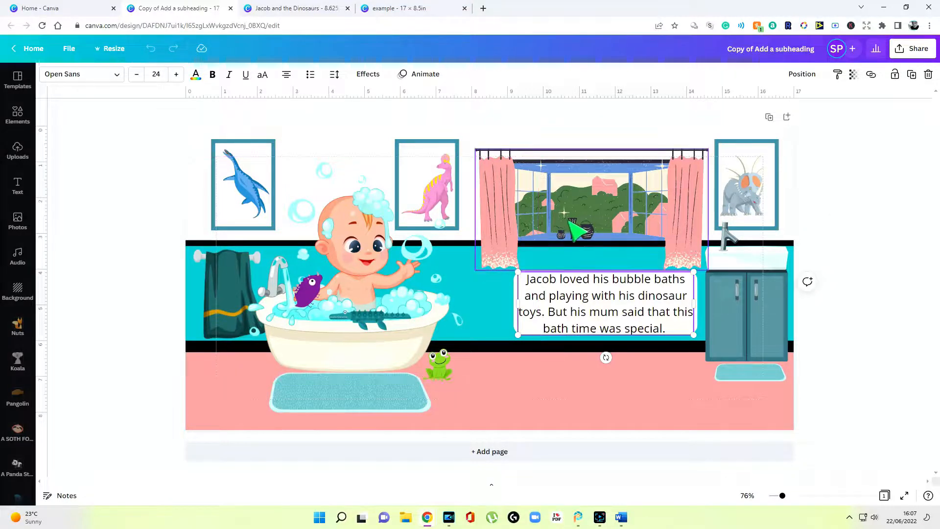
Deselect the story text box and go back to the 'Jacob and the Dinosaurs' book
click(862, 203)
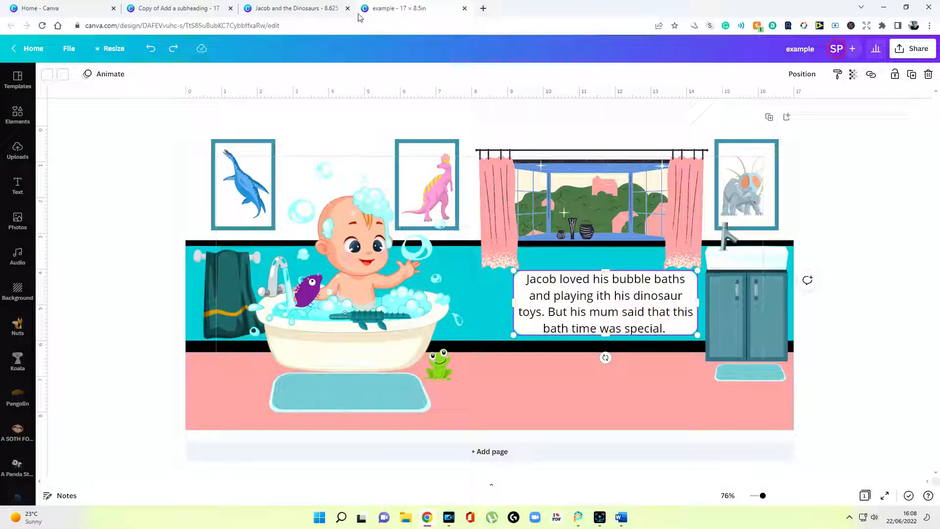
click(318, 15)
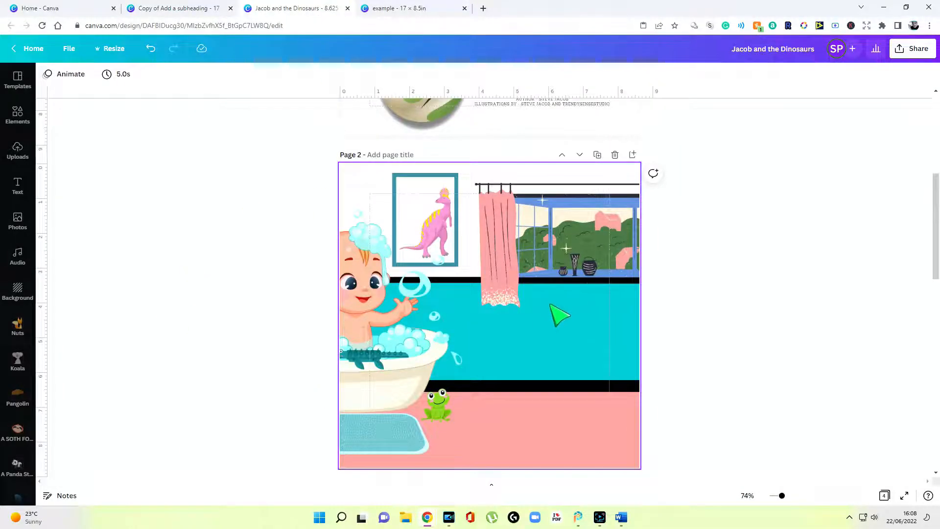
scroll(559, 316, down, 1)
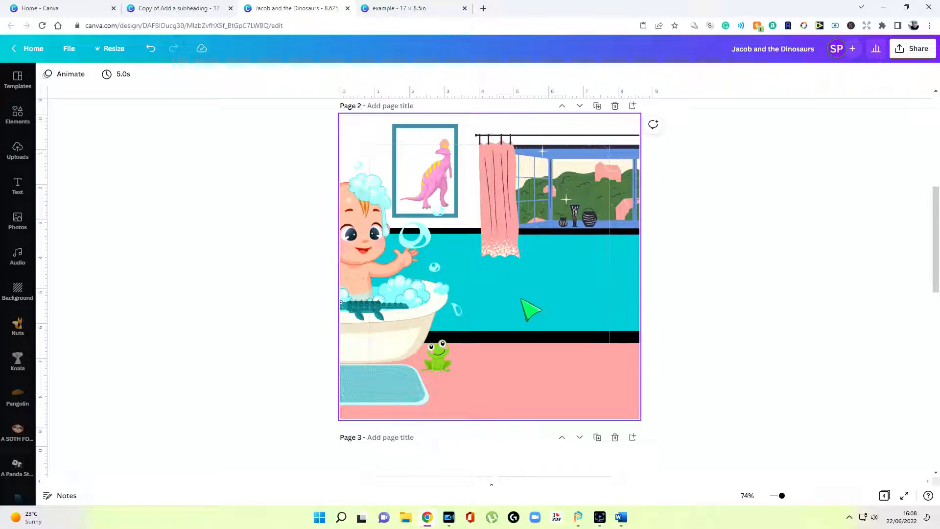
Crop Page 2's bathroom image to its left half: bathing baby beneath two dinosaur pictures
double_click(530, 273)
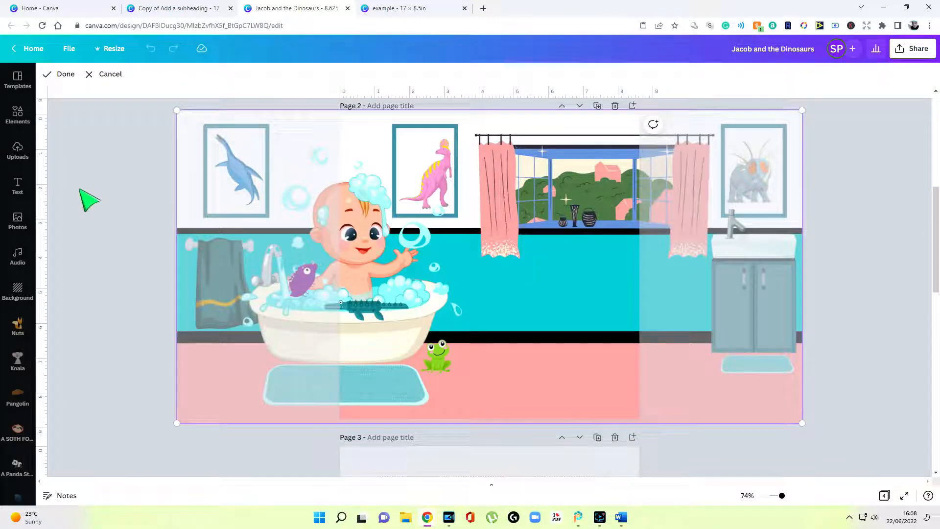
drag(468, 260, 716, 304)
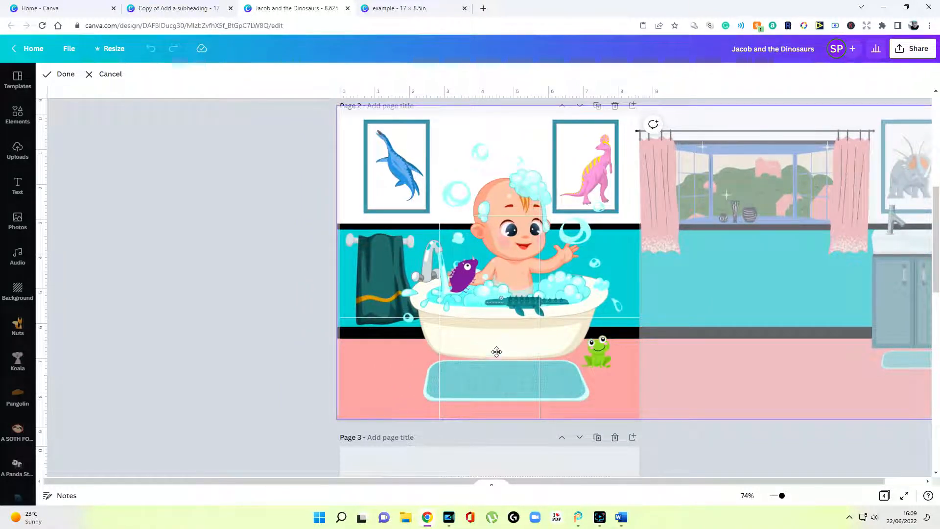
ctrl+scroll(497, 342, up, 3)
scroll(703, 451, down, 2)
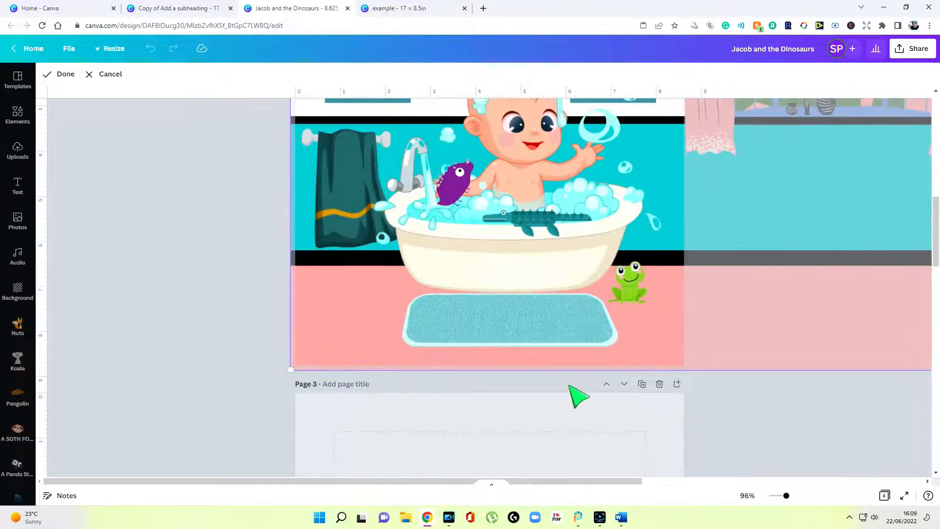
drag(469, 351, 470, 297)
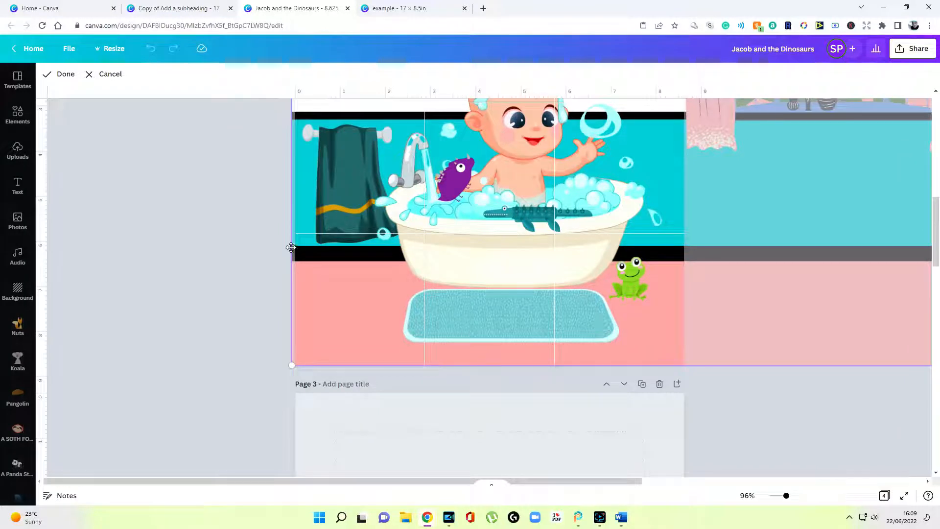
click(723, 413)
scroll(739, 413, up, 4)
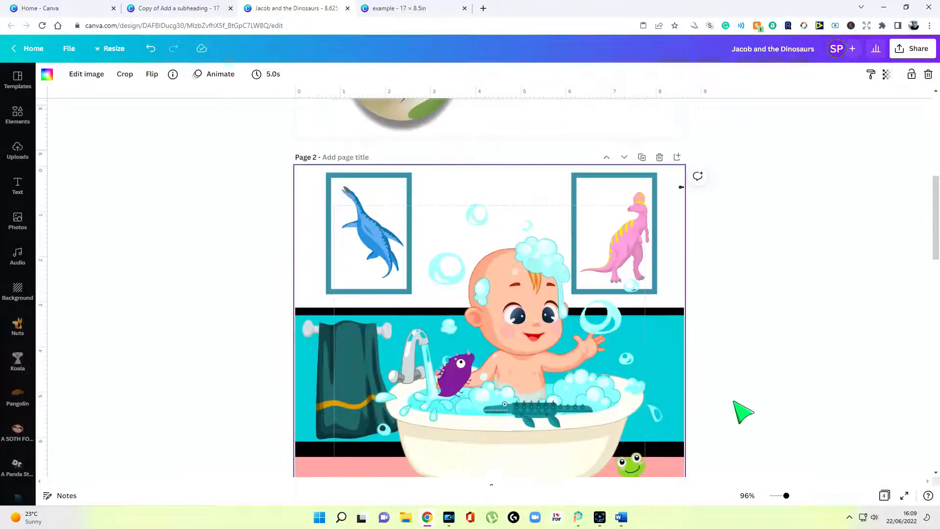
click(679, 194)
scroll(688, 199, down, 8)
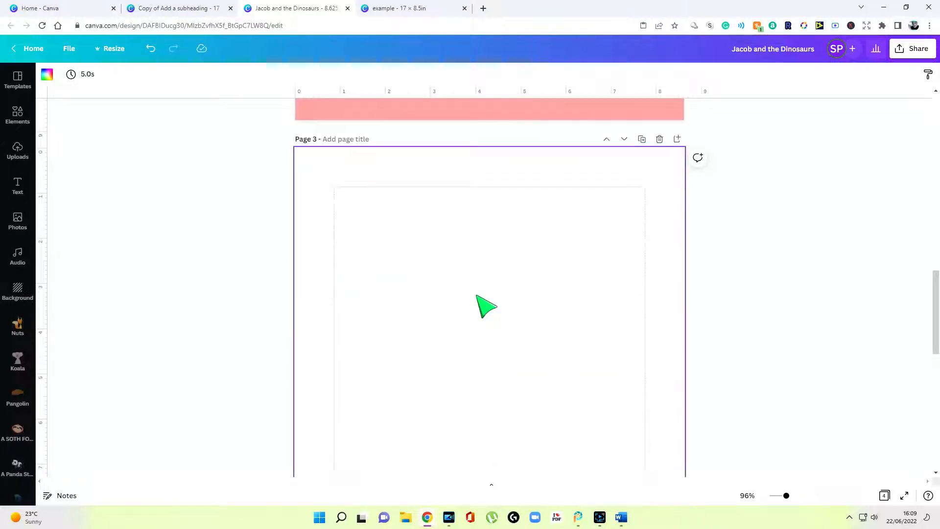
scroll(484, 308, up, 5)
double_click(487, 246)
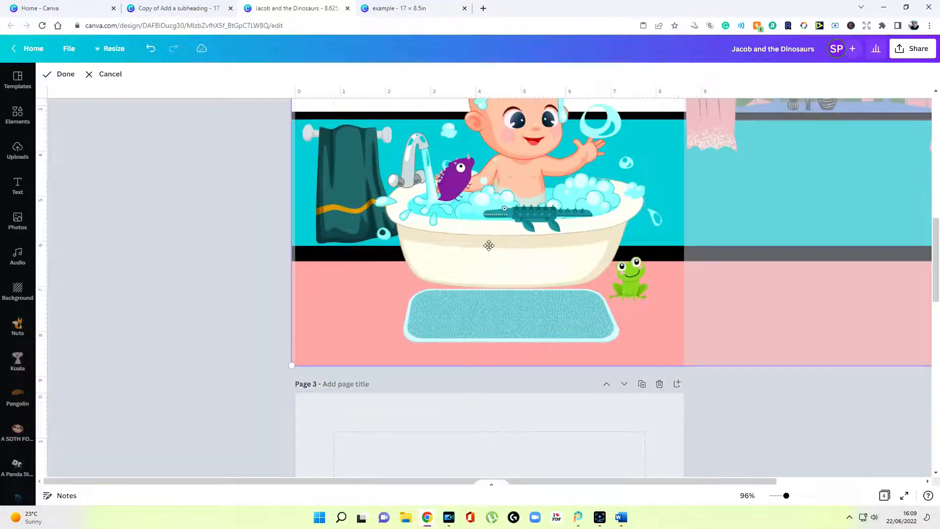
Copy the bathroom picture from Page 2 and paste it onto blank Page 3
right_click(487, 246)
click(513, 260)
scroll(319, 295, down, 3)
click(319, 296)
scroll(514, 325, down, 1)
right_click(511, 316)
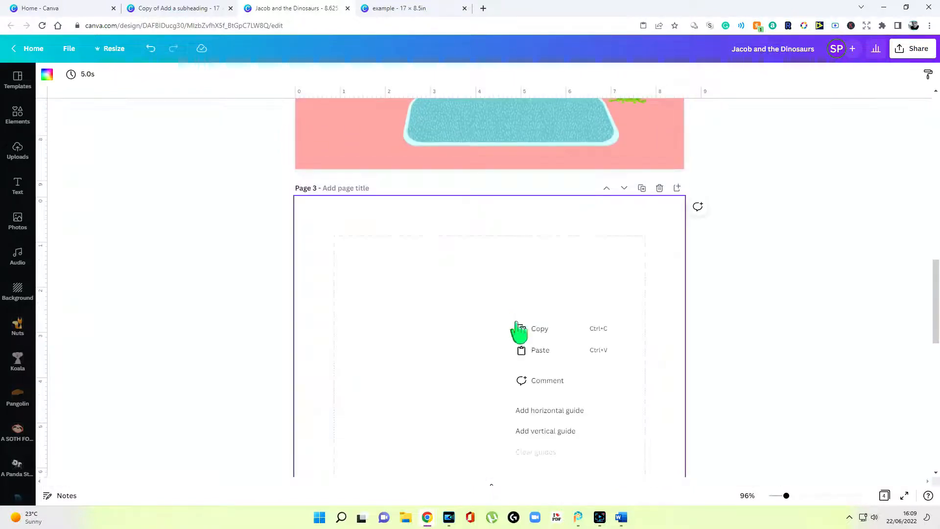
click(543, 352)
scroll(554, 357, down, 4)
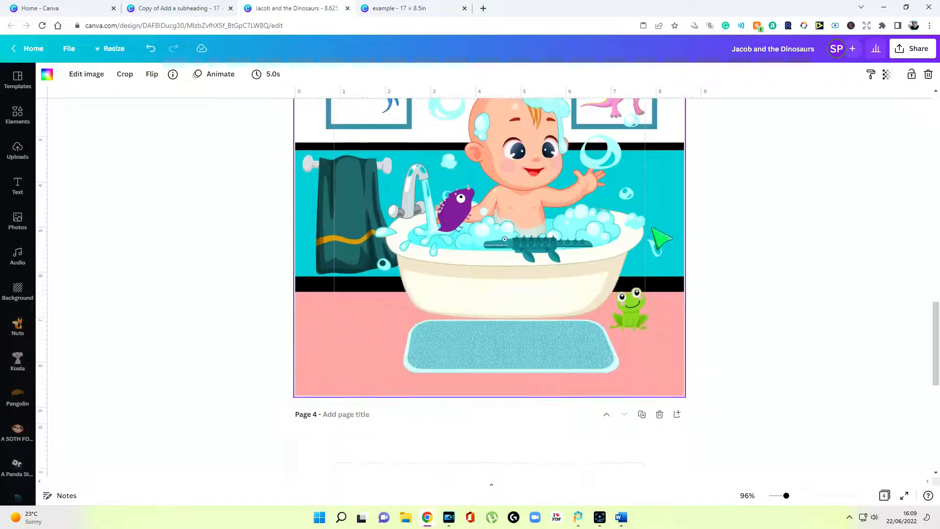
Slide Page 3's image left to show the window, sink and triceratops picture
double_click(658, 218)
drag(670, 233, 298, 162)
scroll(318, 179, up, 3)
scroll(319, 180, up, 1)
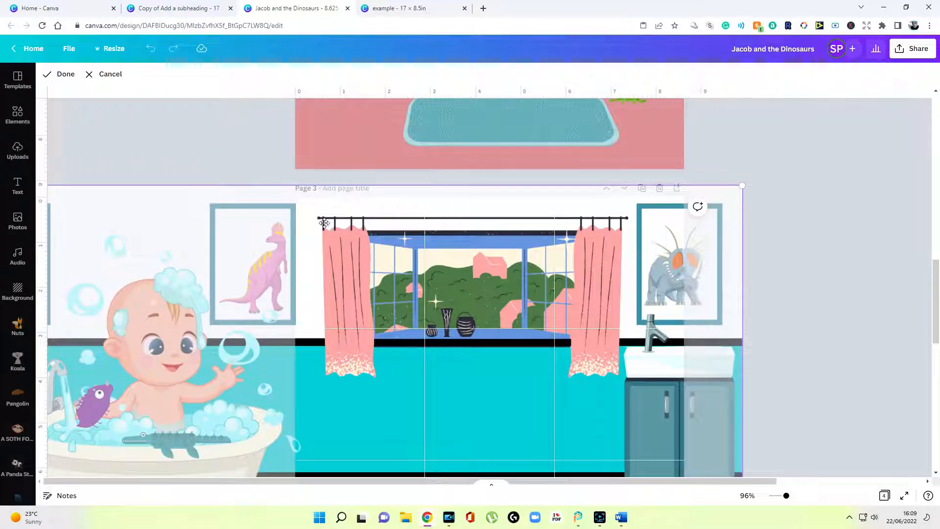
drag(469, 306, 437, 296)
scroll(449, 301, up, 7)
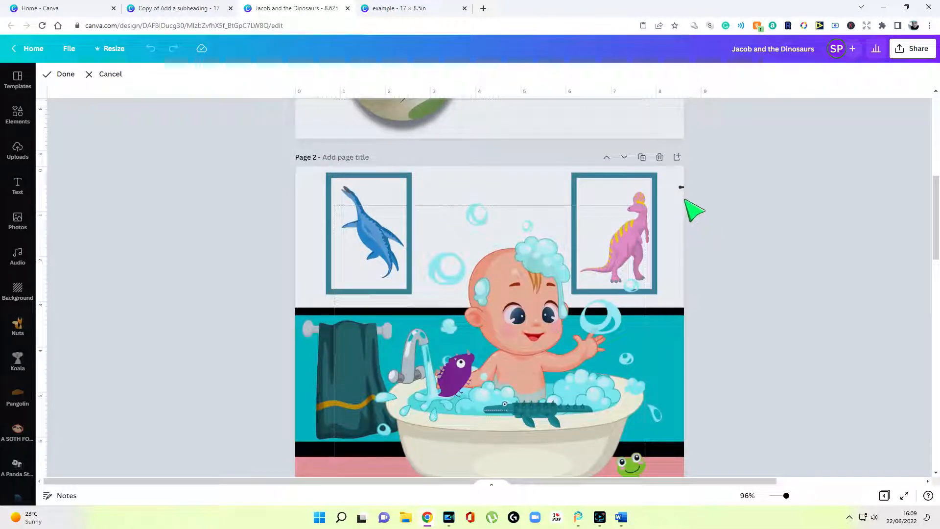
scroll(661, 249, down, 6)
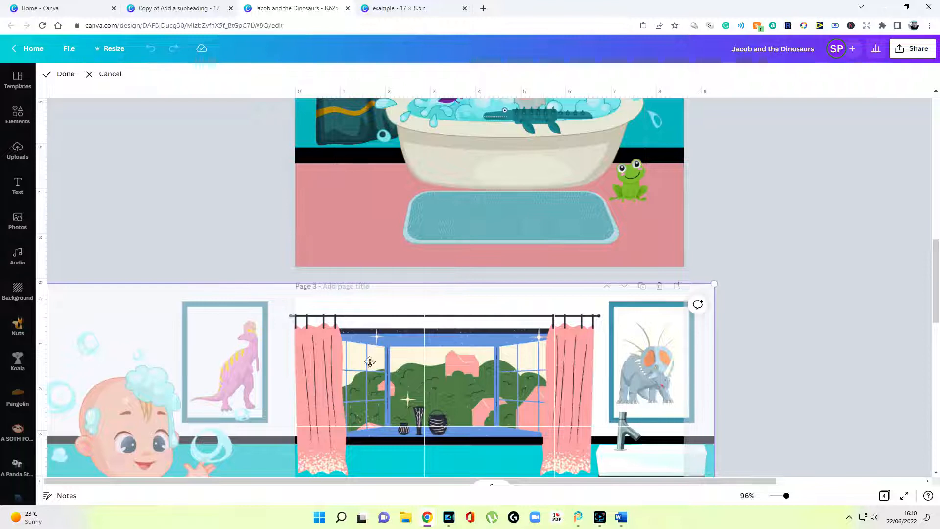
scroll(783, 355, down, 6)
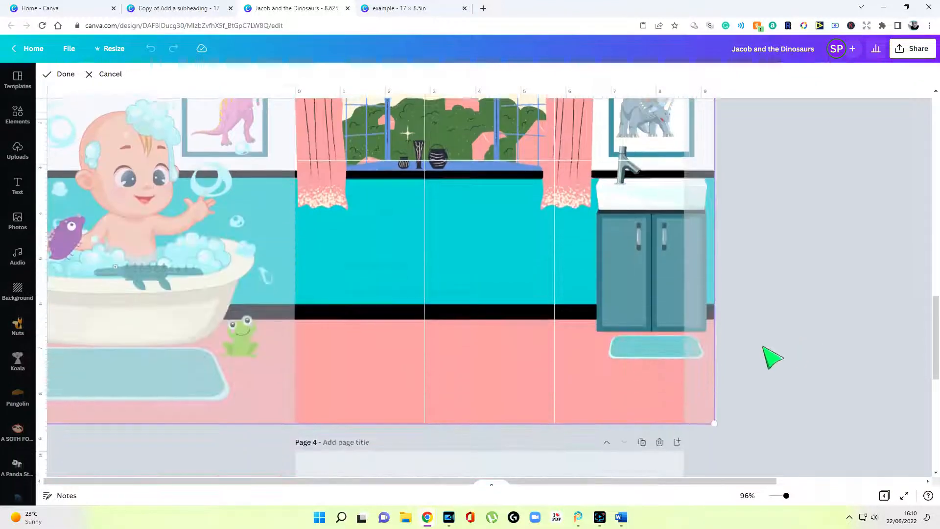
Align Page 3's scene with the page edge, apply the crop, and check Pages 2 and 3 together
drag(524, 320, 527, 305)
scroll(556, 246, up, 4)
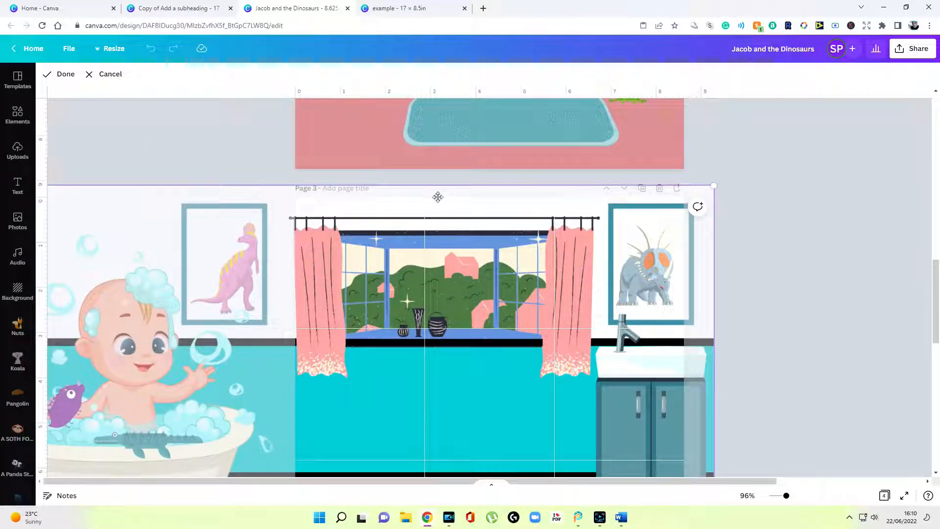
scroll(540, 282, down, 6)
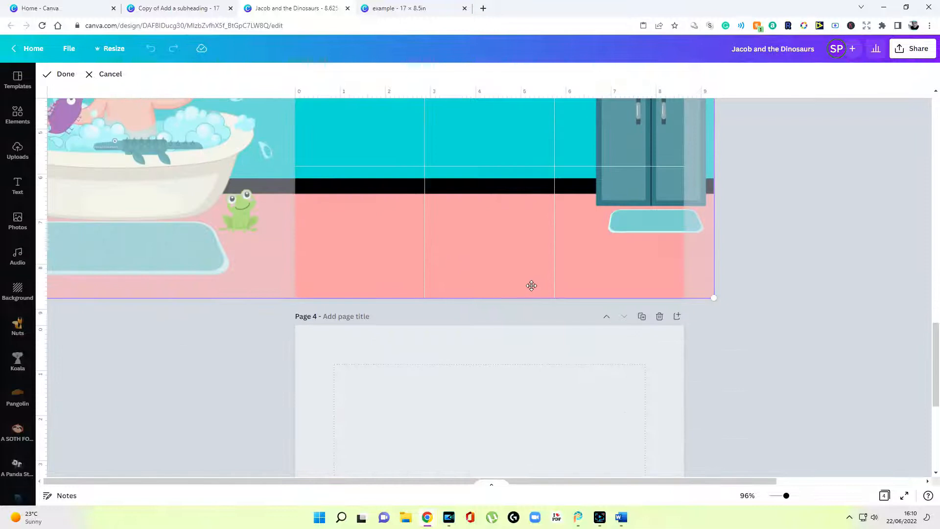
click(771, 265)
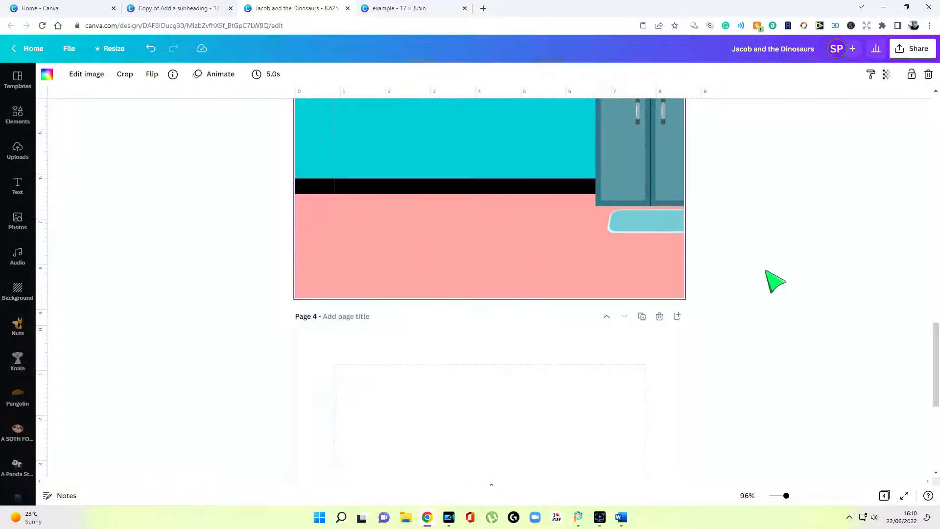
scroll(768, 270, up, 8)
scroll(774, 268, down, 4)
drag(786, 495, 779, 496)
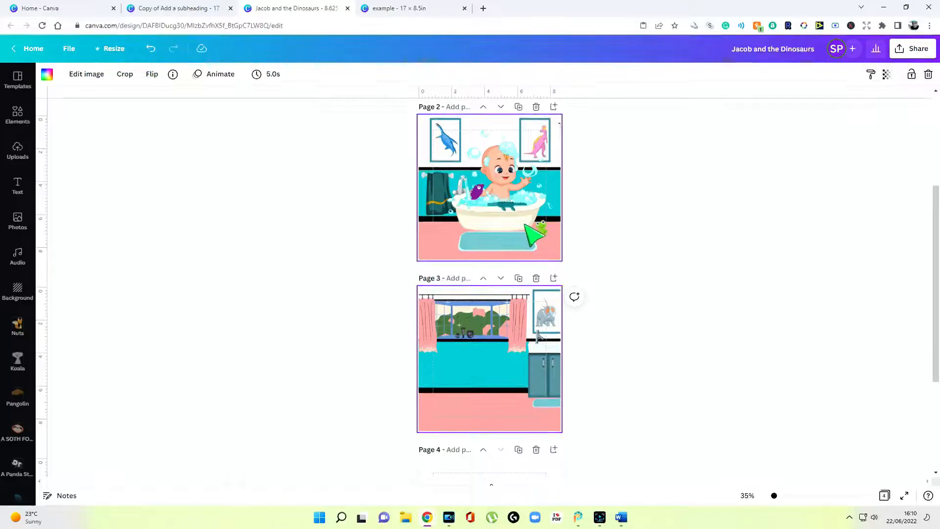
drag(774, 495, 789, 496)
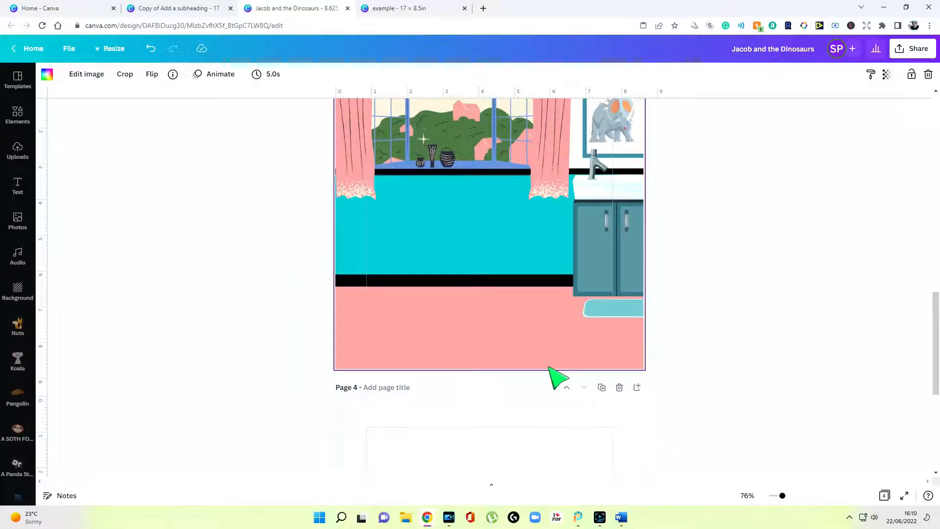
Copy page 4's white rounded box onto page 3 and position it below the window
scroll(558, 376, down, 6)
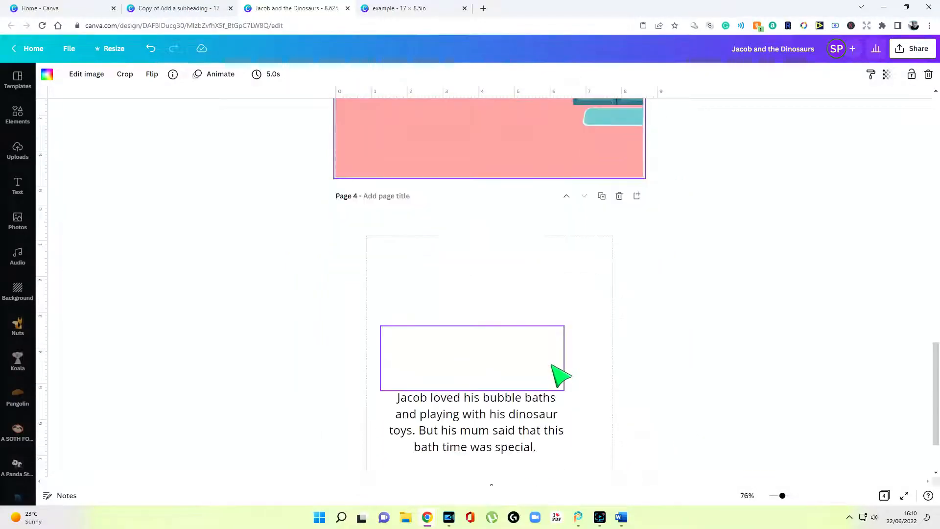
scroll(539, 336, up, 2)
click(500, 349)
right_click(501, 350)
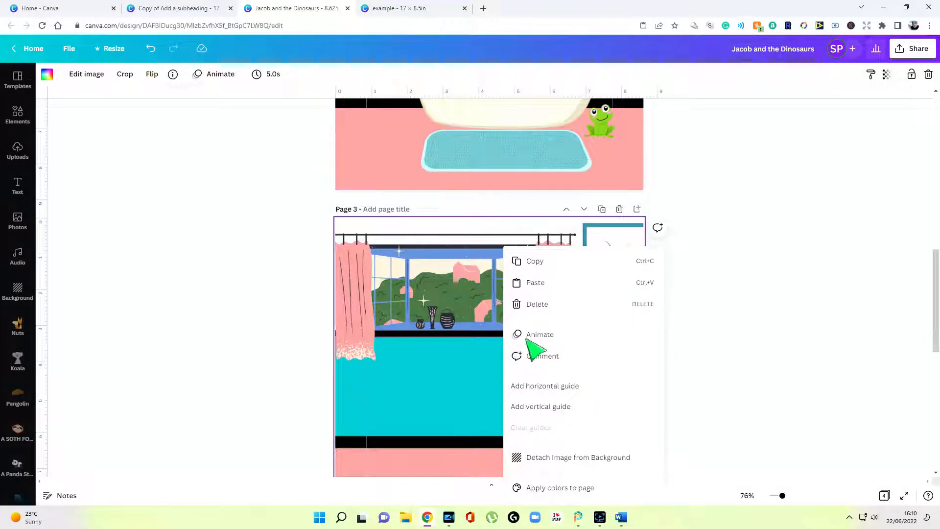
click(563, 284)
mouse_move(504, 360)
mouse_down()
mouse_move(508, 386)
mouse_move(503, 378)
mouse_up()
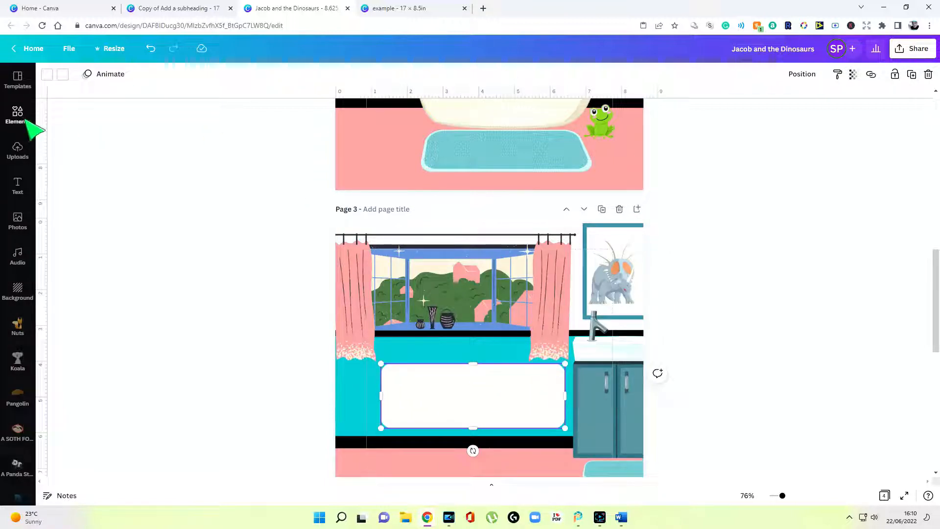
mouse_move(489, 398)
mouse_down()
mouse_move(480, 403)
mouse_move(495, 401)
mouse_up()
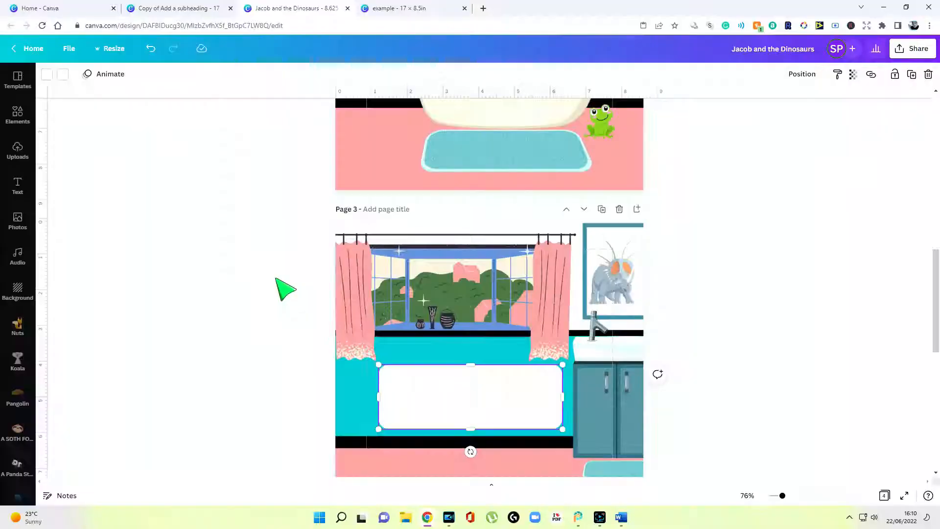
Place the bubble-bath story text inside the white box on page 3
scroll(283, 287, down, 3)
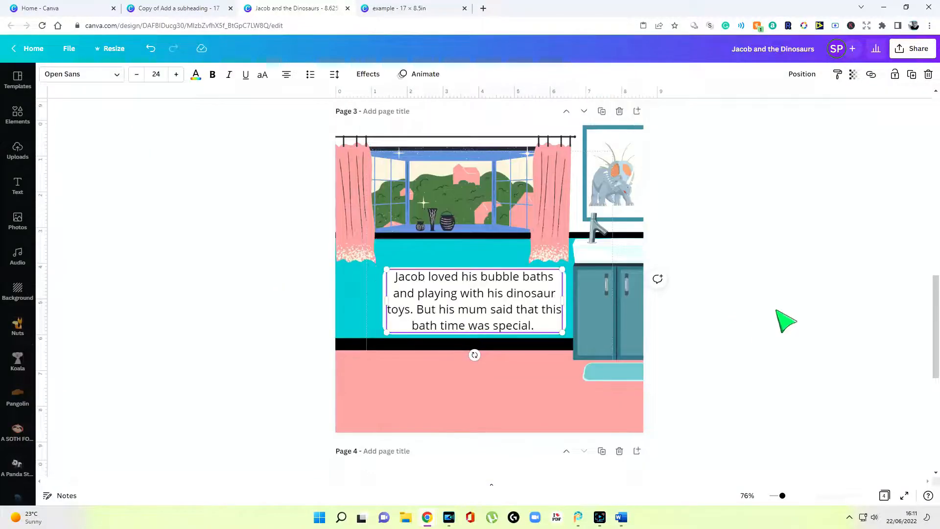
click(778, 323)
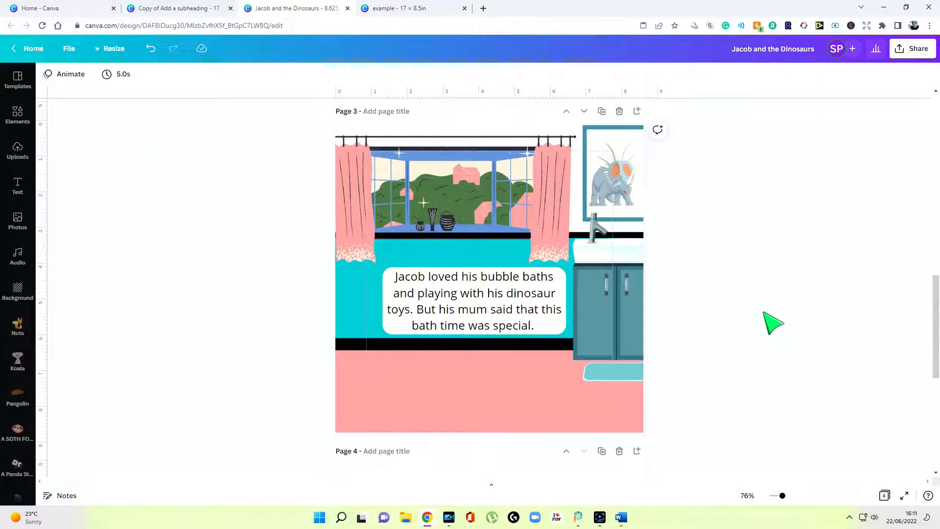
scroll(759, 319, up, 4)
scroll(725, 319, down, 3)
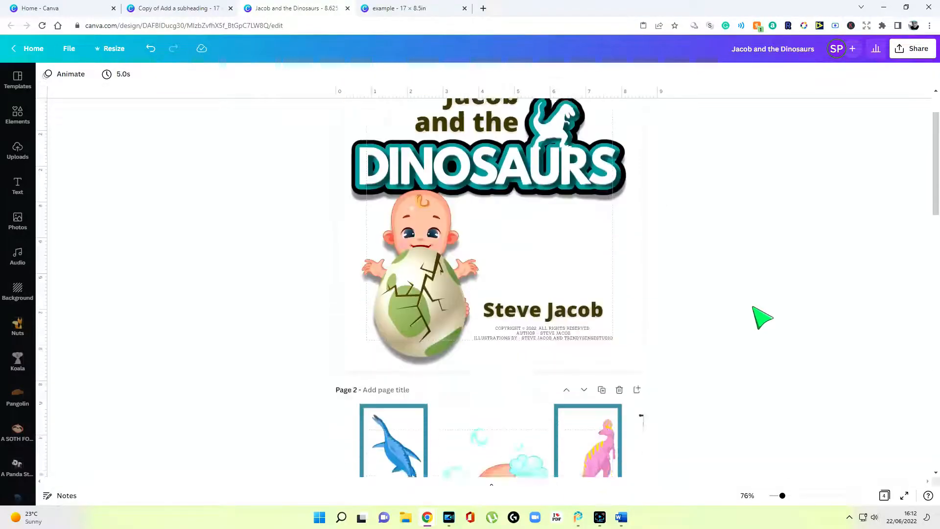
Drag the bathroom scene from Uploads onto page 4 as its background
scroll(762, 318, down, 12)
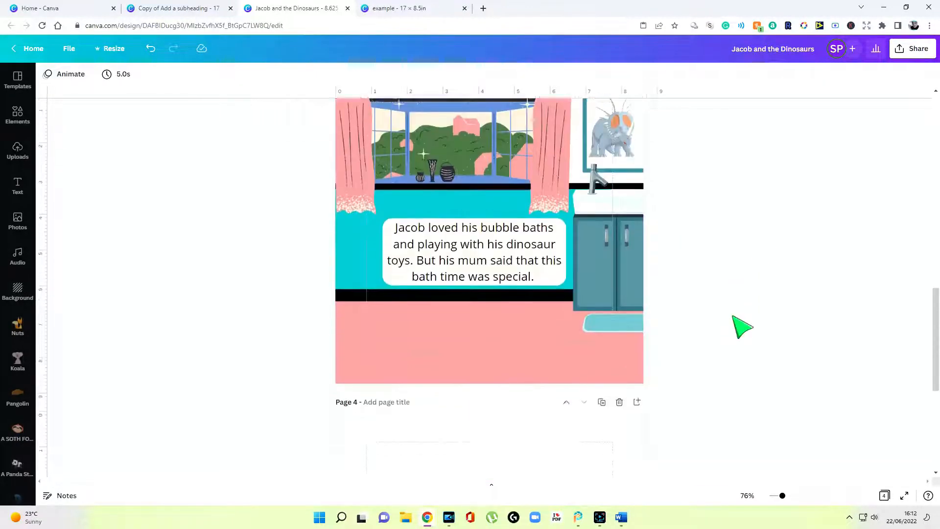
scroll(742, 328, down, 5)
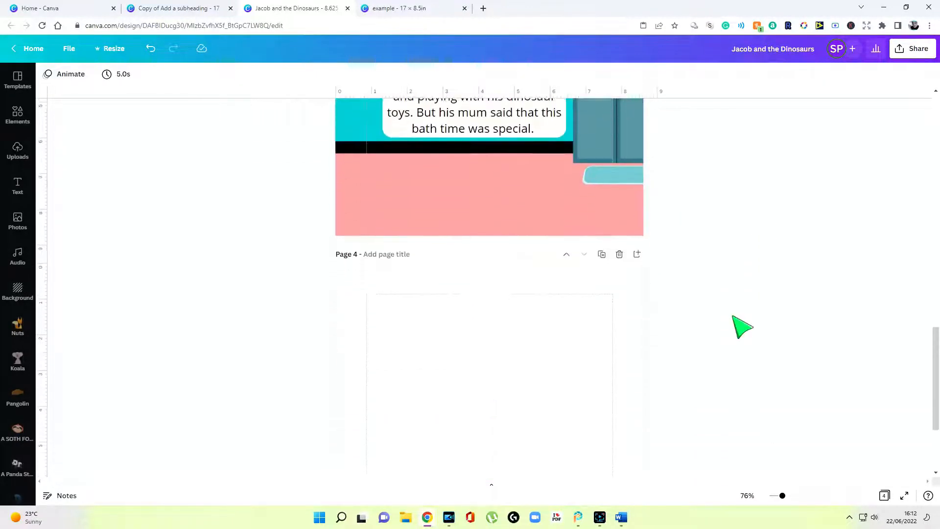
scroll(739, 326, down, 1)
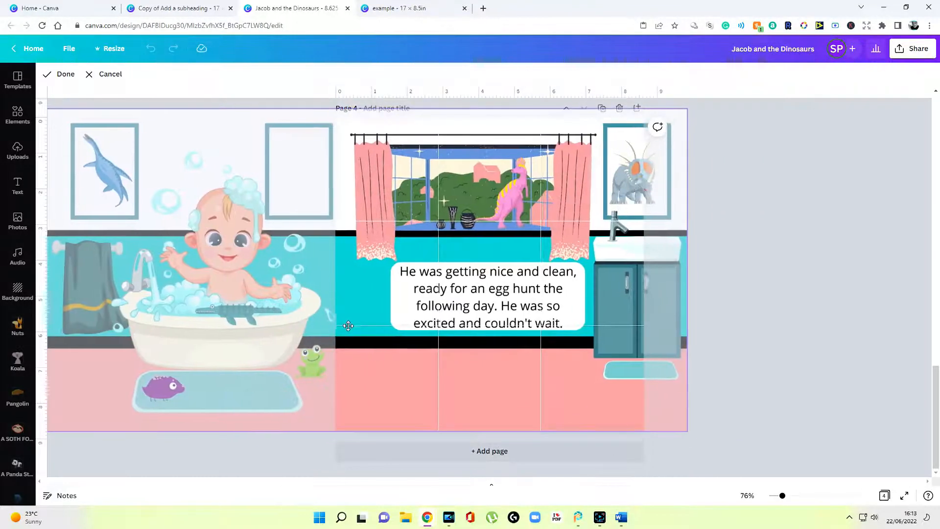
drag(354, 328, 460, 314)
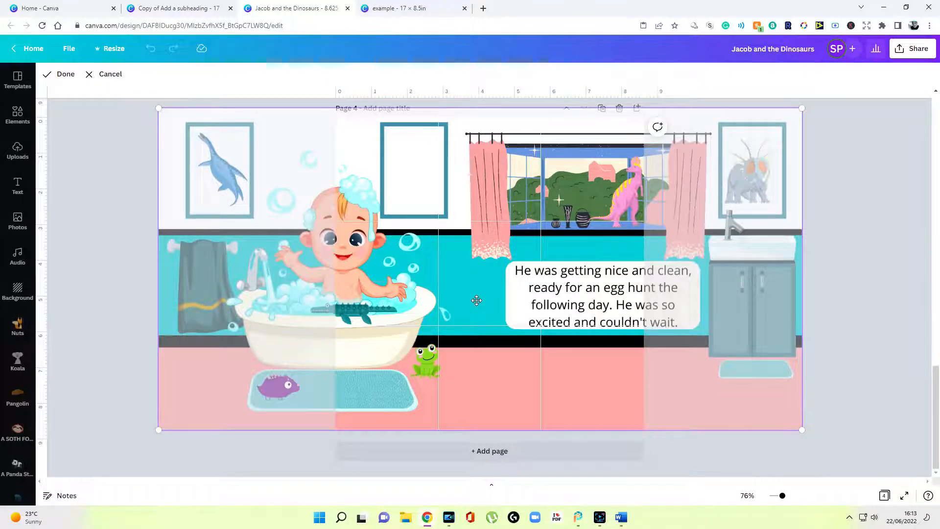
Frame page 4 on the bathing baby, frog and bath mat, then copy that image
drag(476, 300, 671, 292)
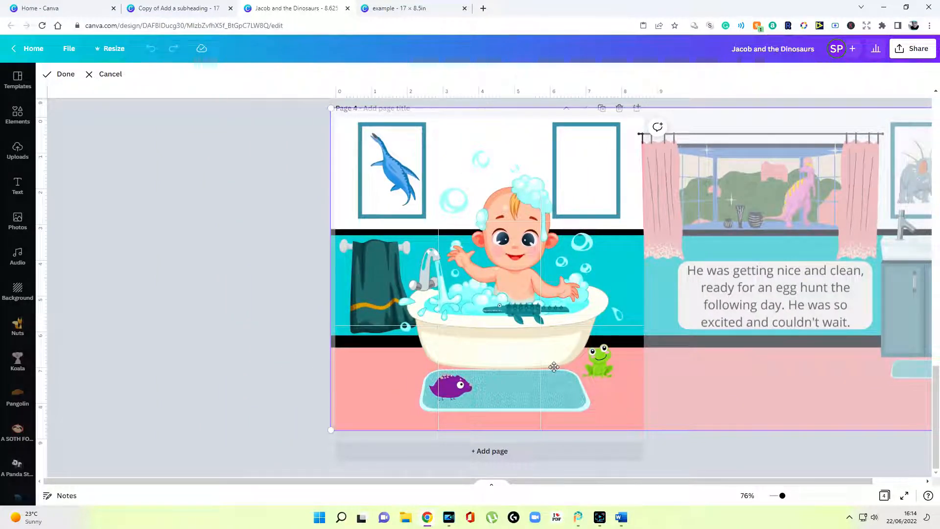
click(235, 332)
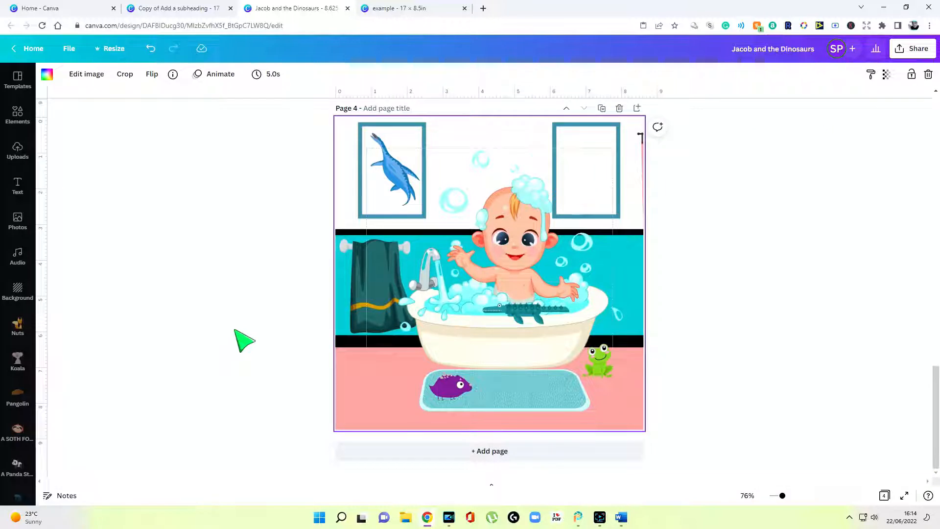
double_click(411, 362)
right_click(411, 362)
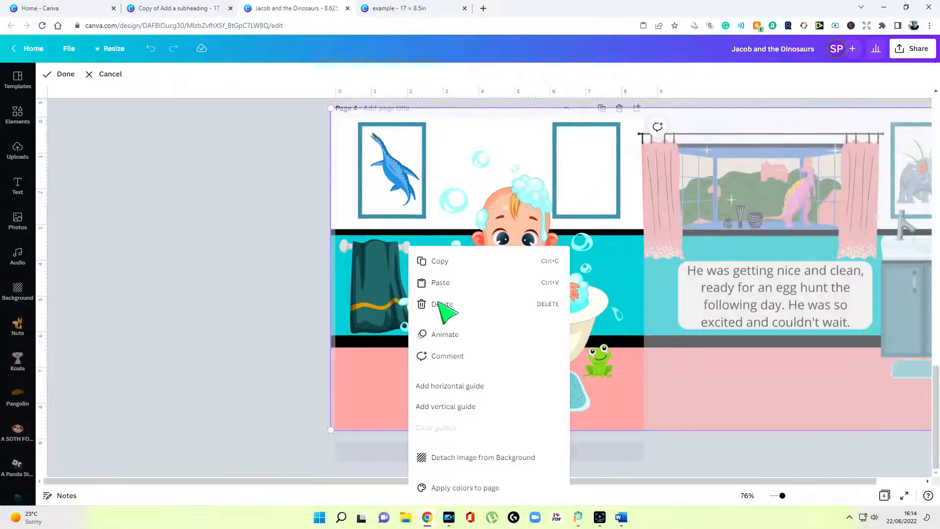
click(205, 345)
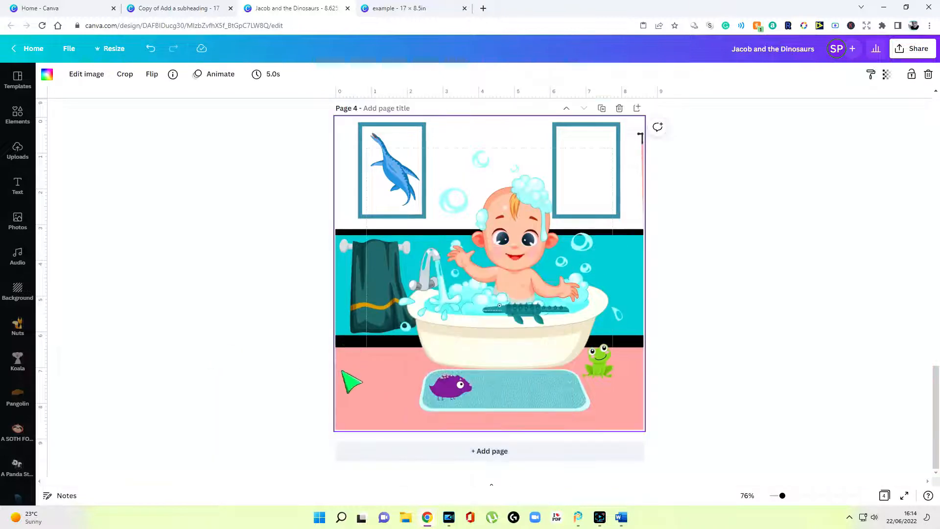
Add page 5 with the bathroom image pasted in, shifted to show the window and sink
click(431, 451)
right_click(505, 318)
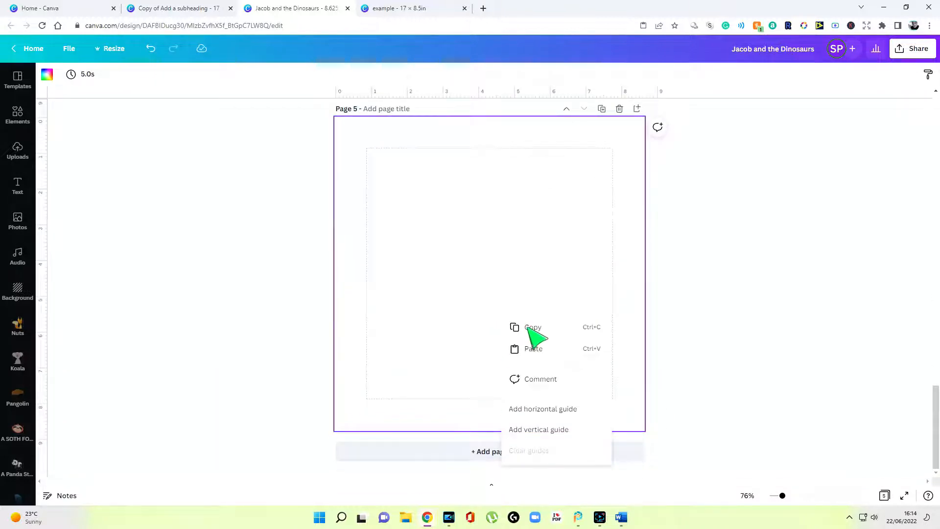
click(542, 352)
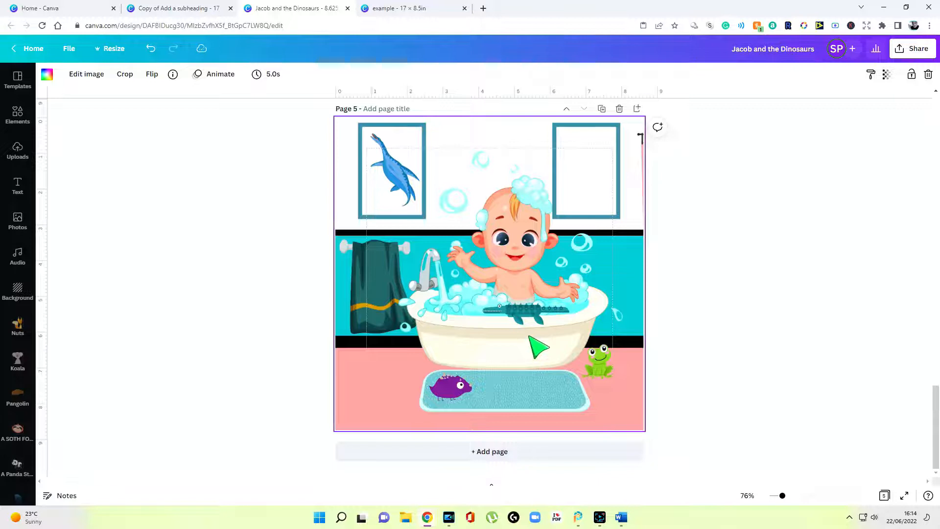
double_click(528, 337)
drag(590, 348, 281, 296)
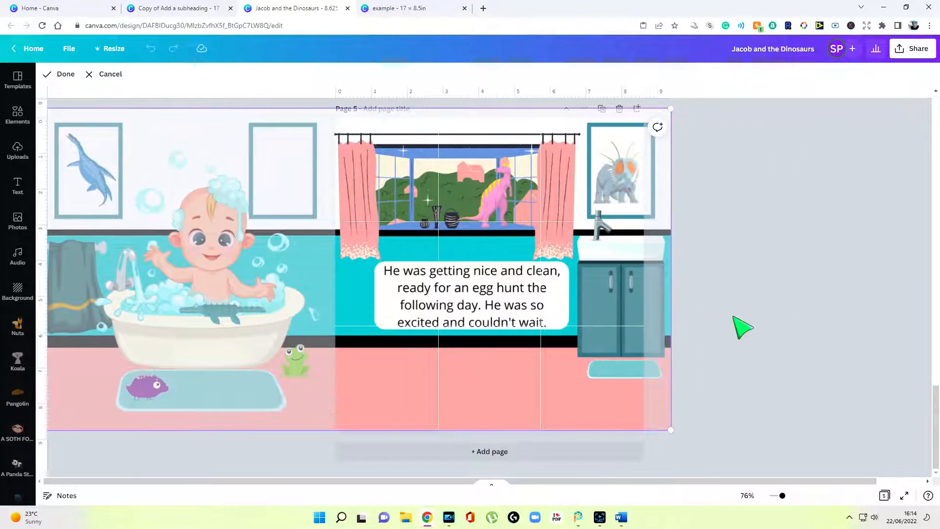
scroll(741, 325, up, 5)
scroll(741, 325, up, 5)
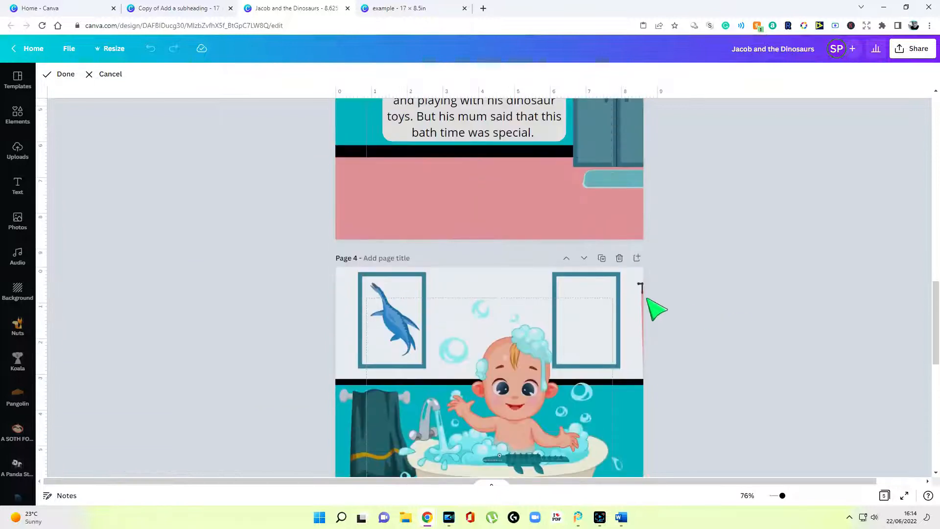
Nudge page 4's scene slightly right and confirm page 5's framing
double_click(630, 319)
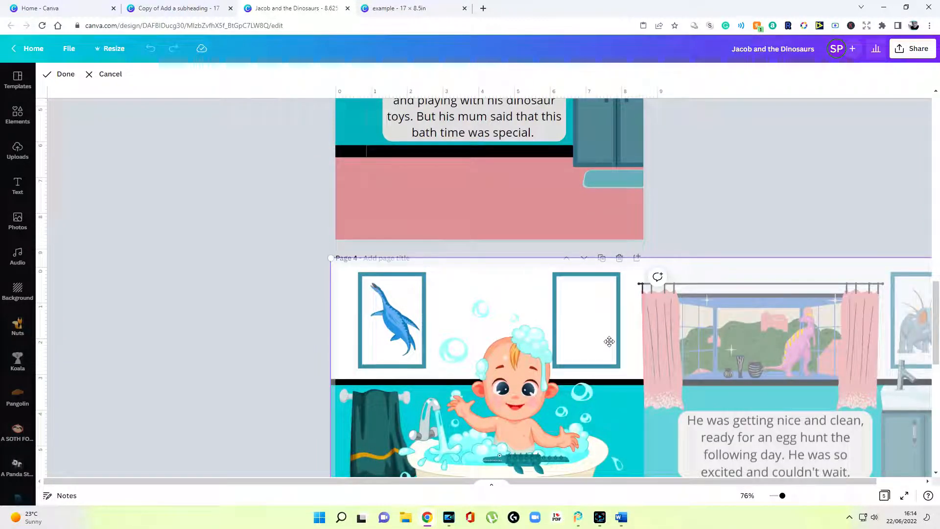
drag(614, 340, 616, 340)
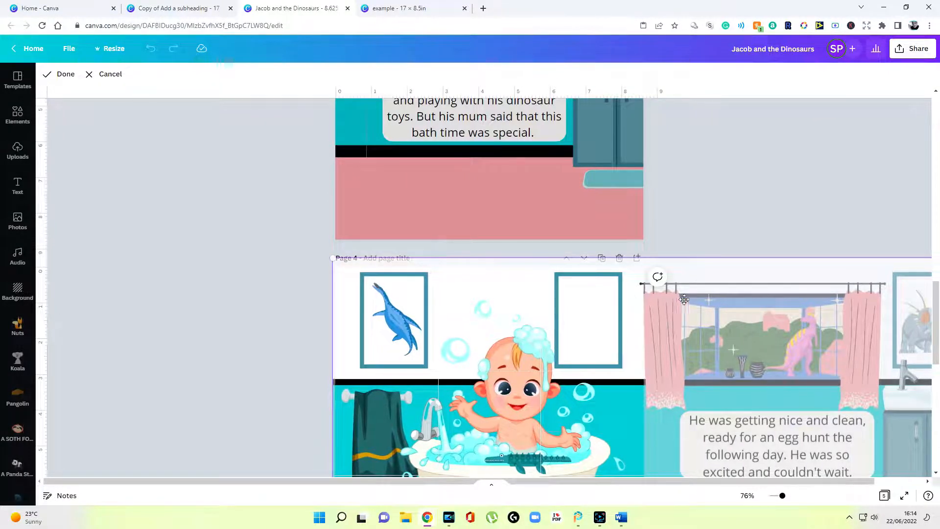
scroll(247, 300, down, 5)
double_click(568, 374)
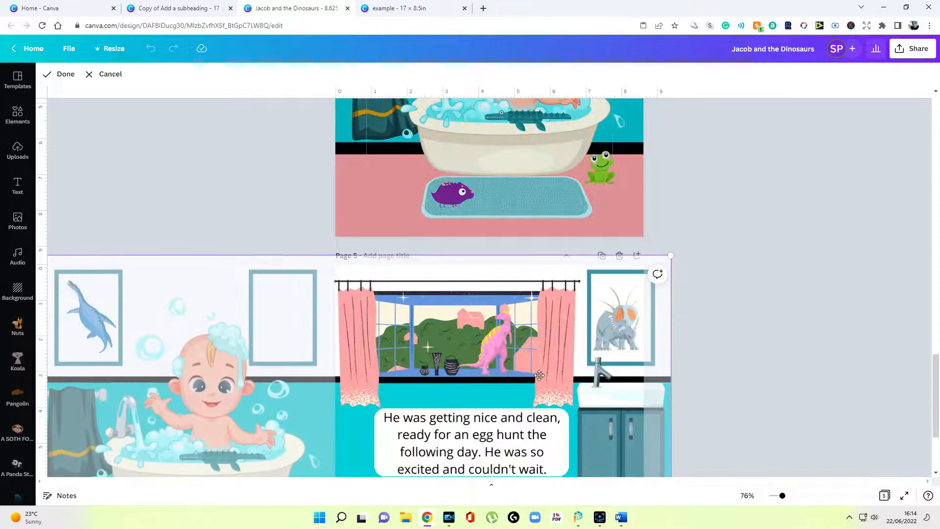
key(Return)
scroll(741, 374, down, 3)
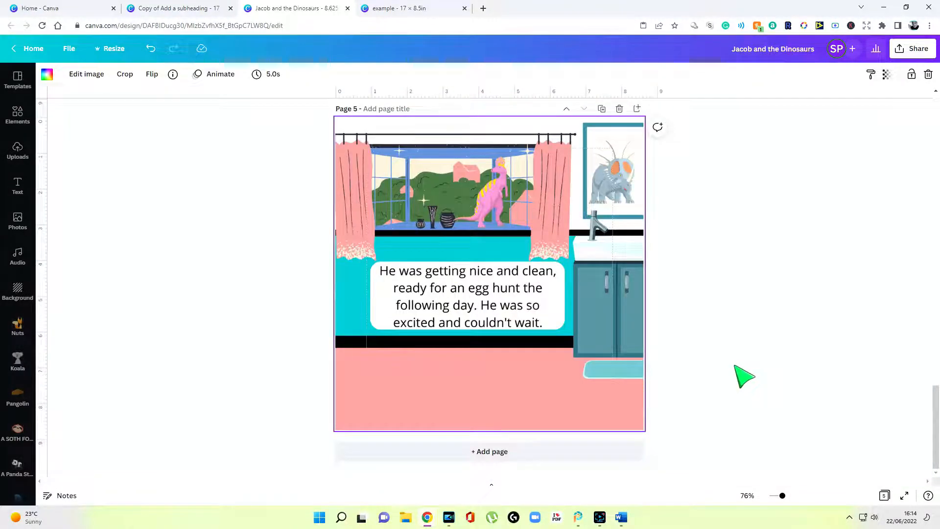
double_click(485, 404)
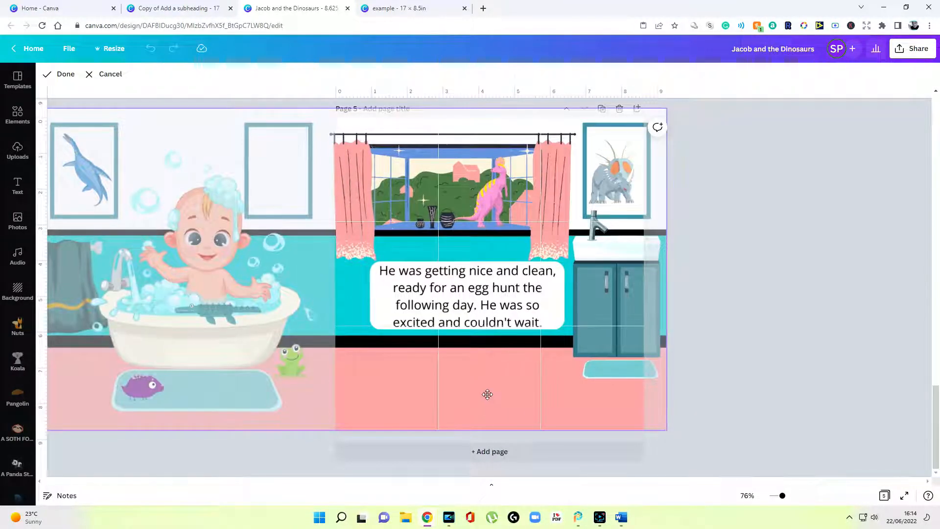
scroll(734, 342, up, 2)
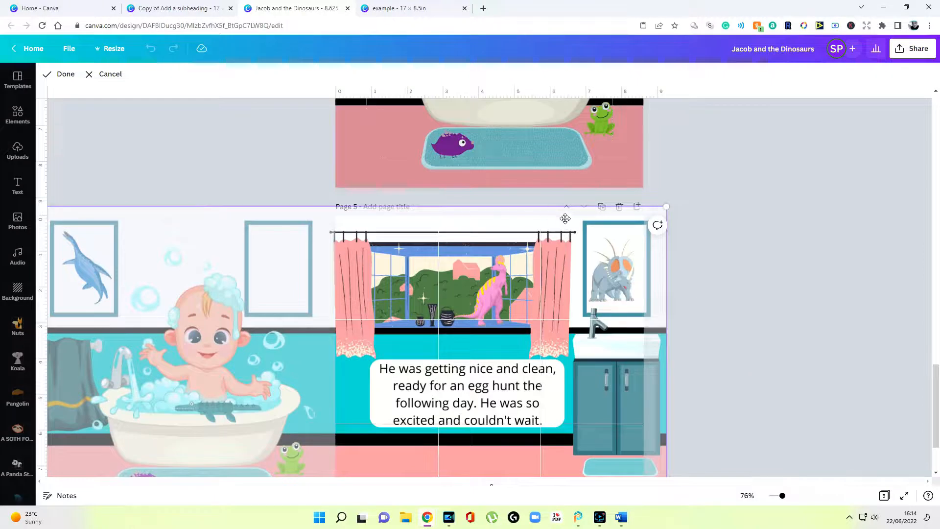
click(760, 342)
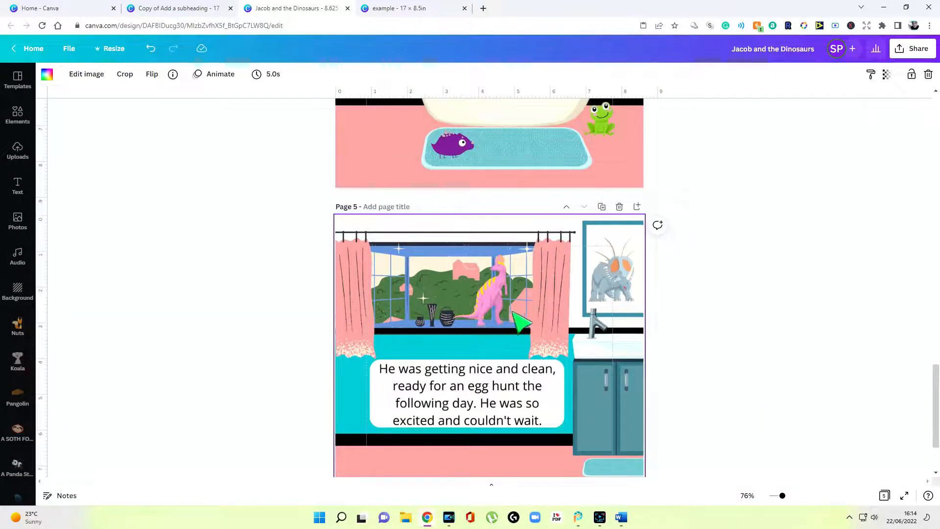
Add blank pages 6 and 7 after page 5
scroll(509, 314, up, 5)
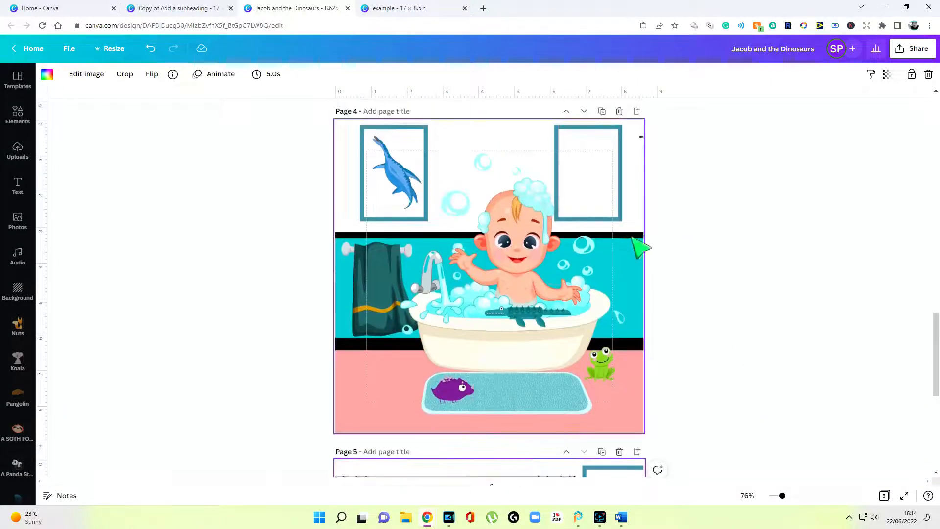
scroll(626, 242, down, 5)
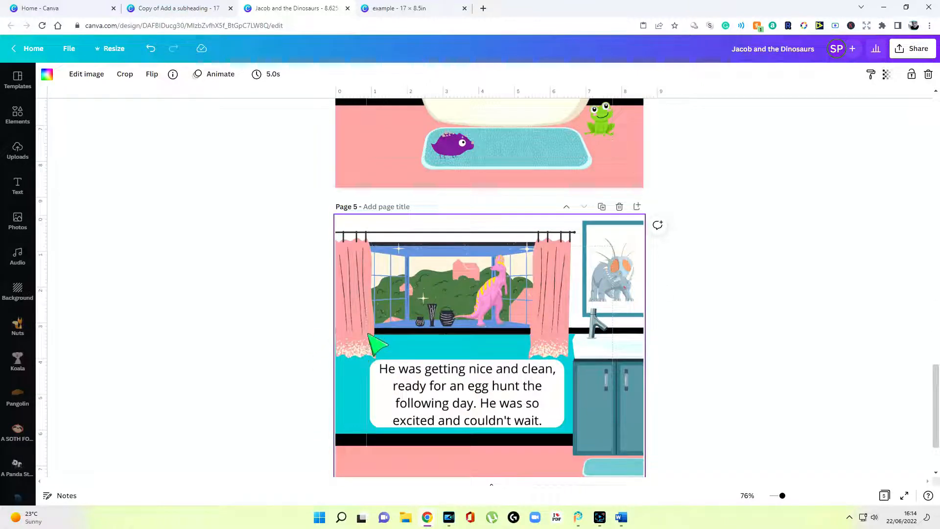
scroll(541, 248, up, 3)
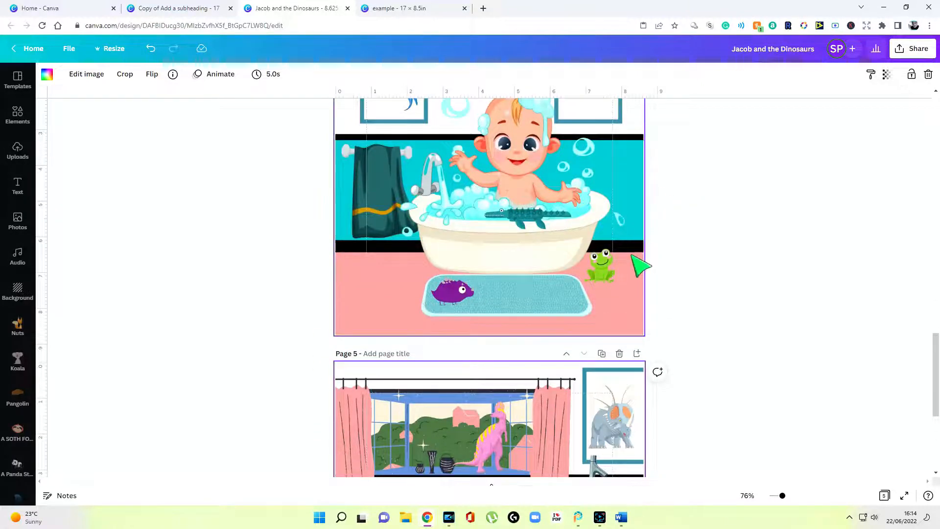
scroll(712, 276, down, 5)
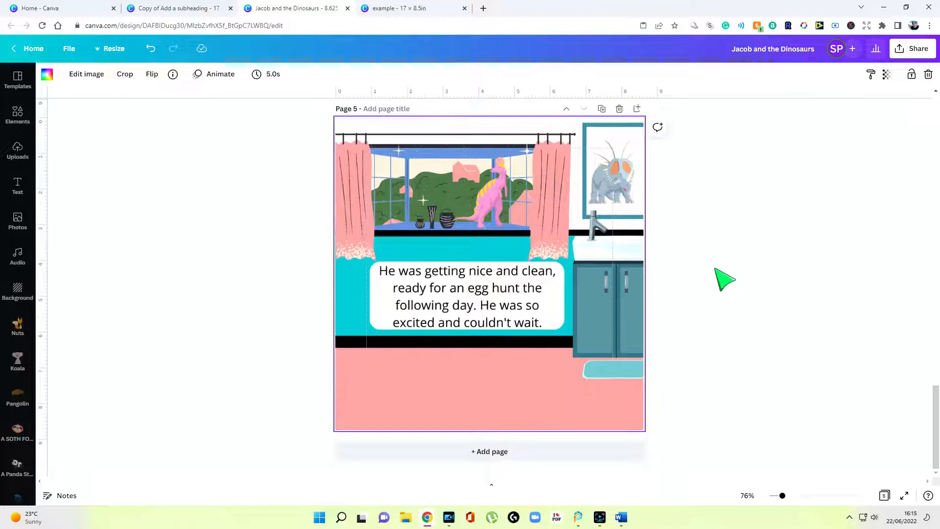
click(553, 451)
click(514, 451)
scroll(676, 403, up, 5)
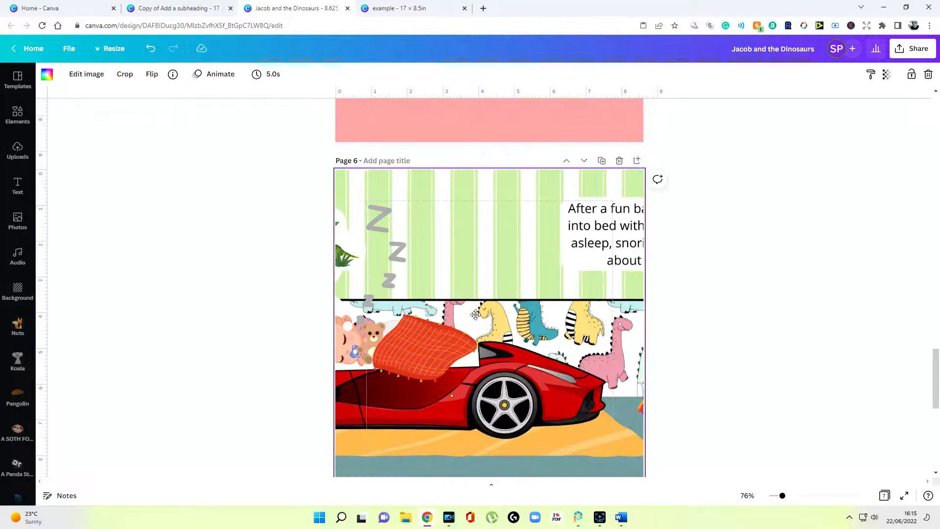
Crop page 6's bedroom image to its left half showing the sleeping baby
double_click(476, 314)
drag(452, 317, 625, 289)
scroll(278, 322, down, 2)
click(279, 323)
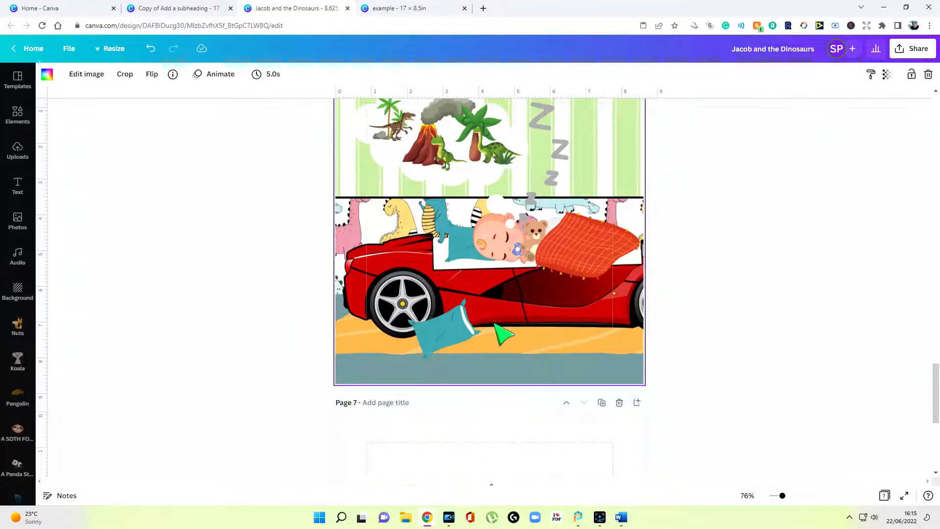
Copy the bedroom image and paste it onto blank page 7
right_click(538, 300)
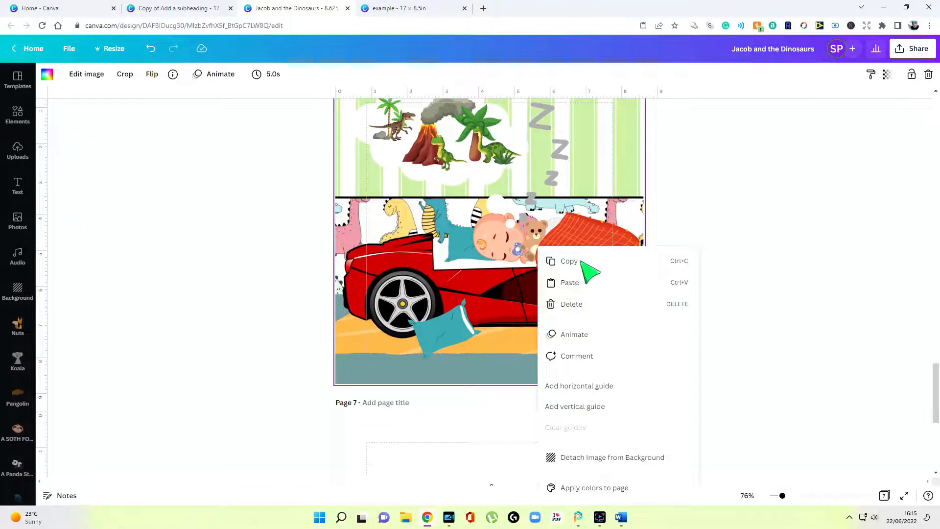
click(579, 261)
scroll(536, 312, down, 4)
right_click(535, 311)
click(563, 347)
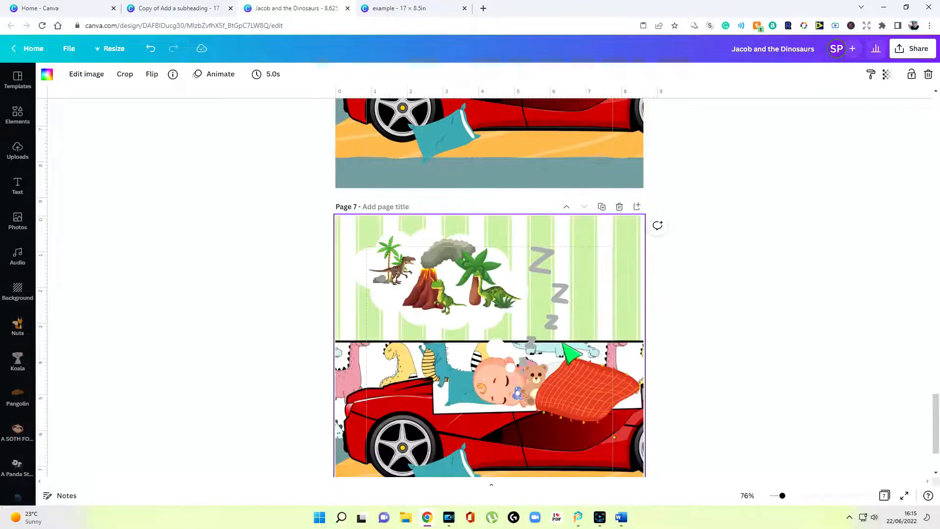
Crop page 7's image to its right half with the bedtime story text and toy box
double_click(562, 342)
drag(560, 347, 239, 308)
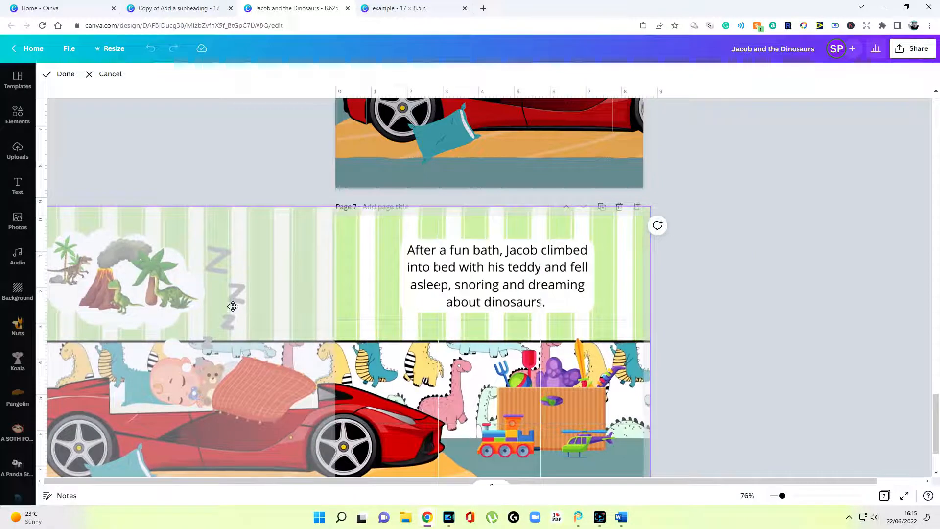
scroll(239, 308, up, 5)
scroll(646, 195, down, 6)
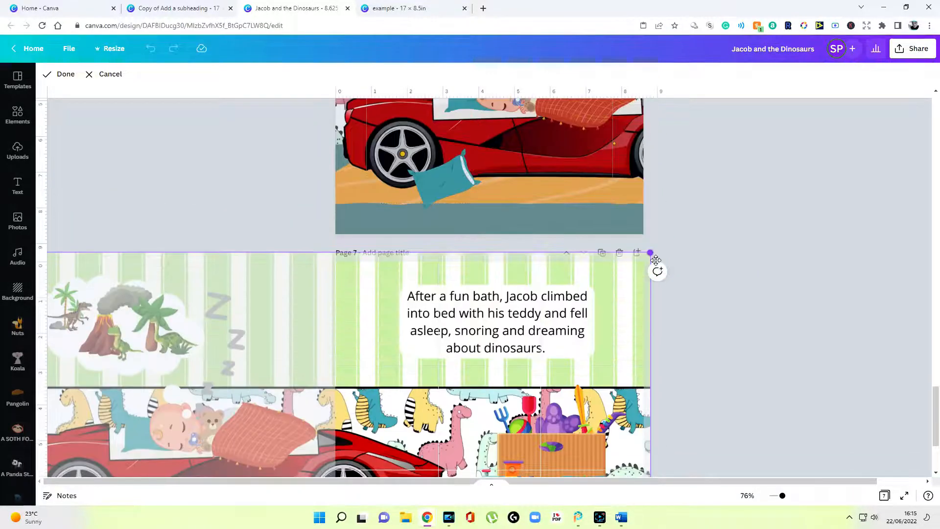
scroll(384, 247, up, 7)
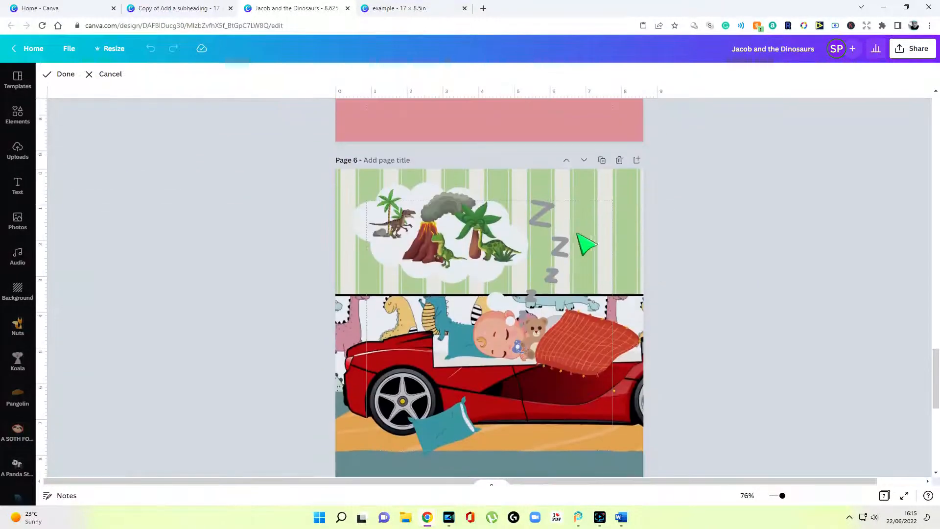
scroll(616, 248, down, 6)
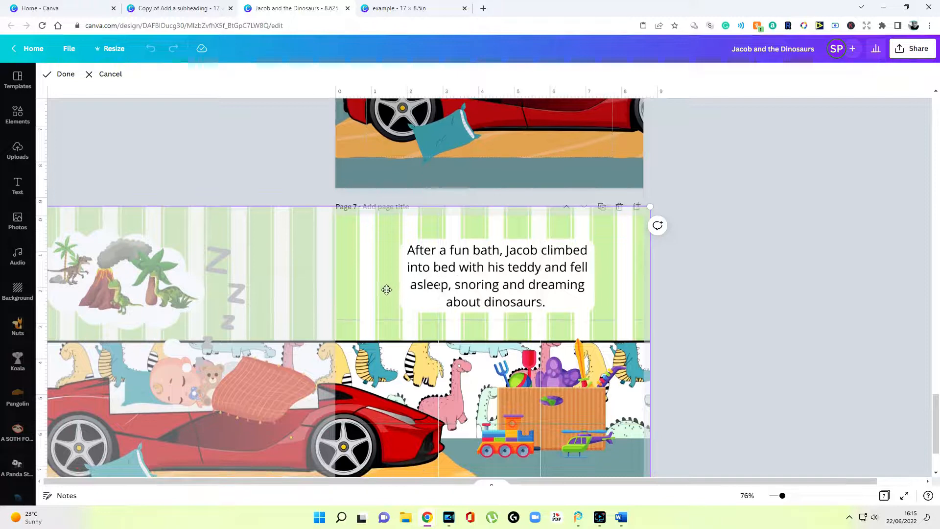
drag(389, 289, 406, 287)
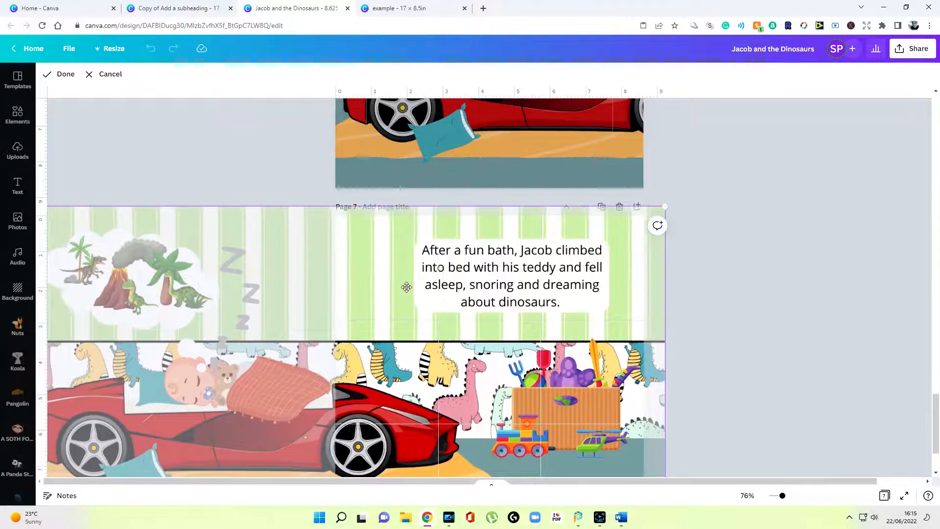
scroll(406, 287, up, 3)
scroll(406, 287, up, 2)
scroll(586, 252, down, 5)
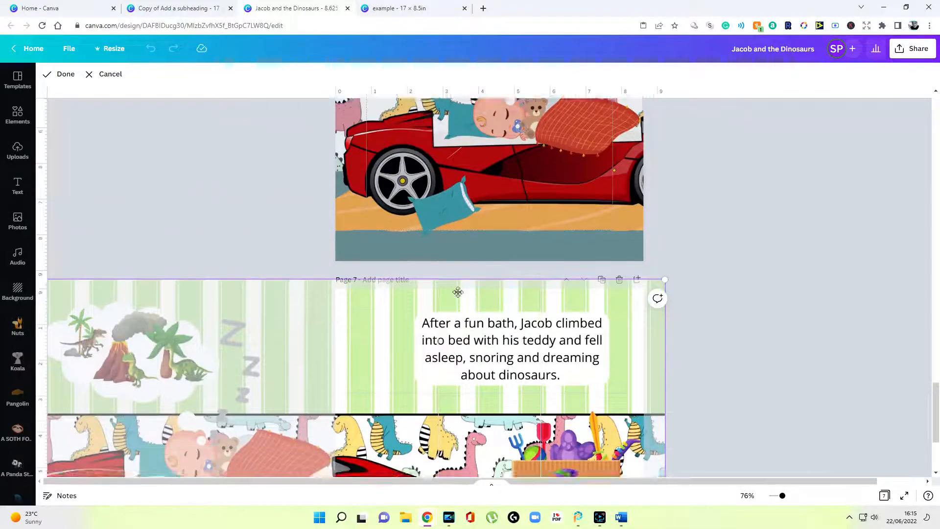
click(741, 317)
scroll(737, 313, up, 3)
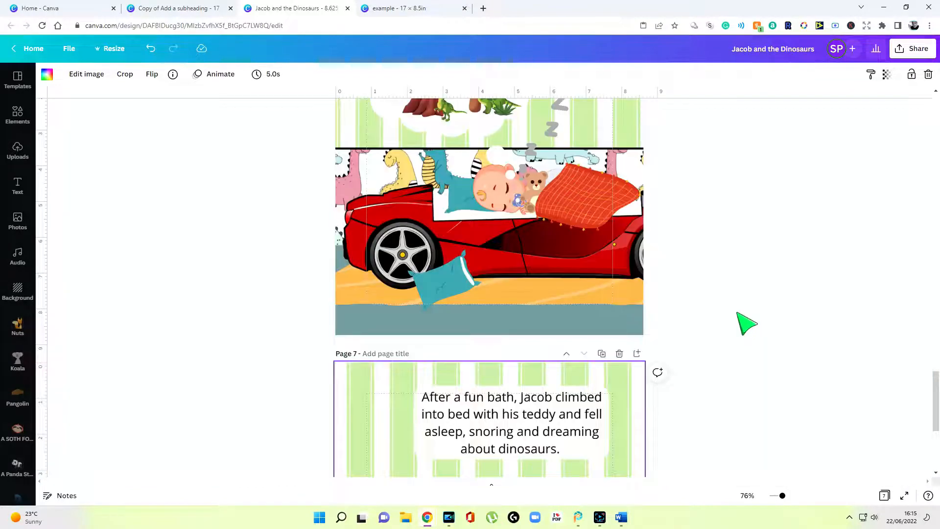
scroll(747, 323, down, 4)
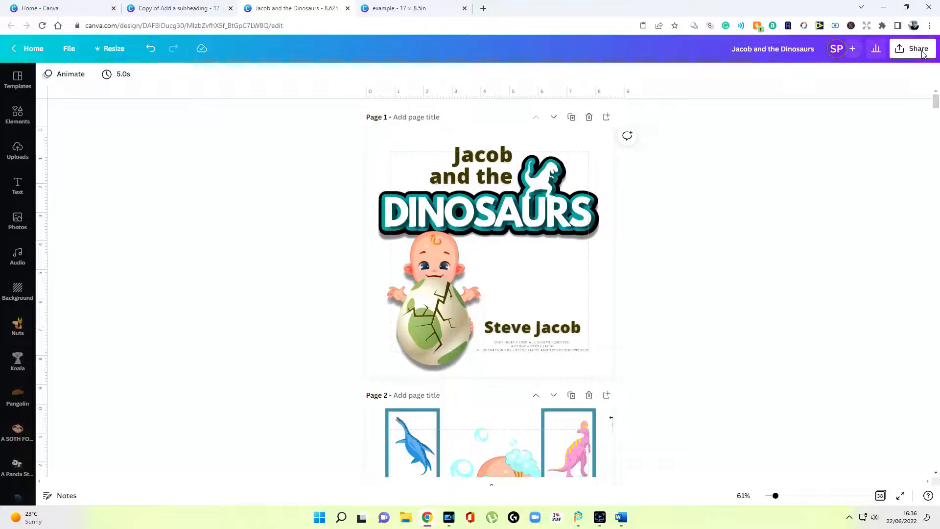
Open the Share menu at the top right of the Jacob and the Dinosaurs book
click(918, 49)
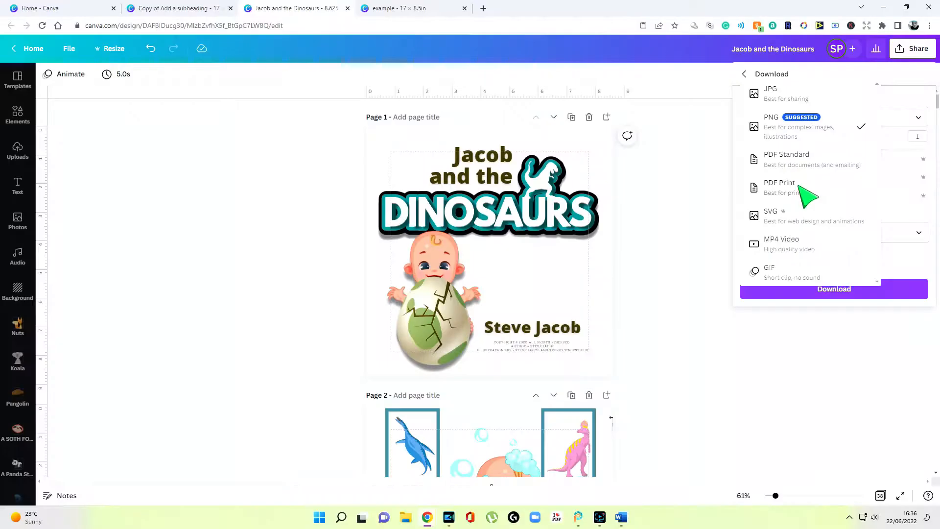
Download all 38 pages as a PDF Print file and open Jacob and the Dinosaurs.pdf
click(799, 186)
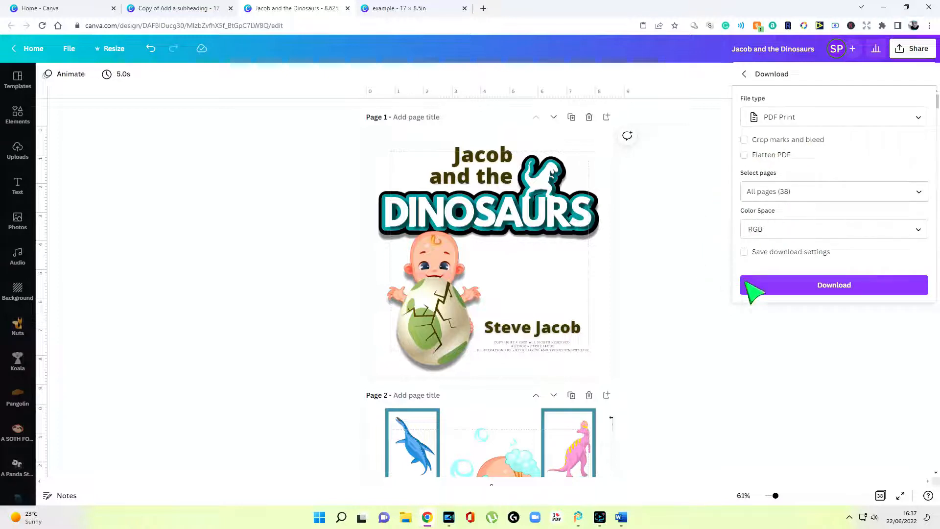
click(834, 289)
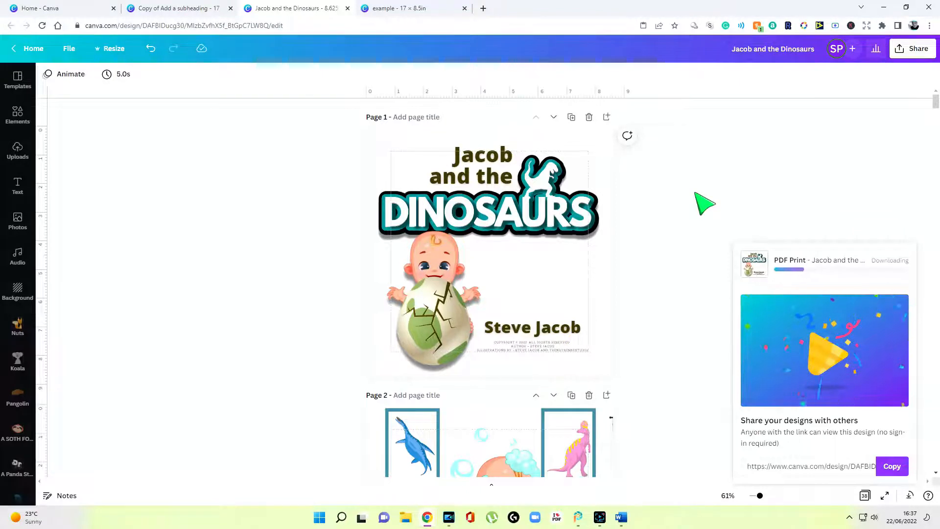
click(83, 492)
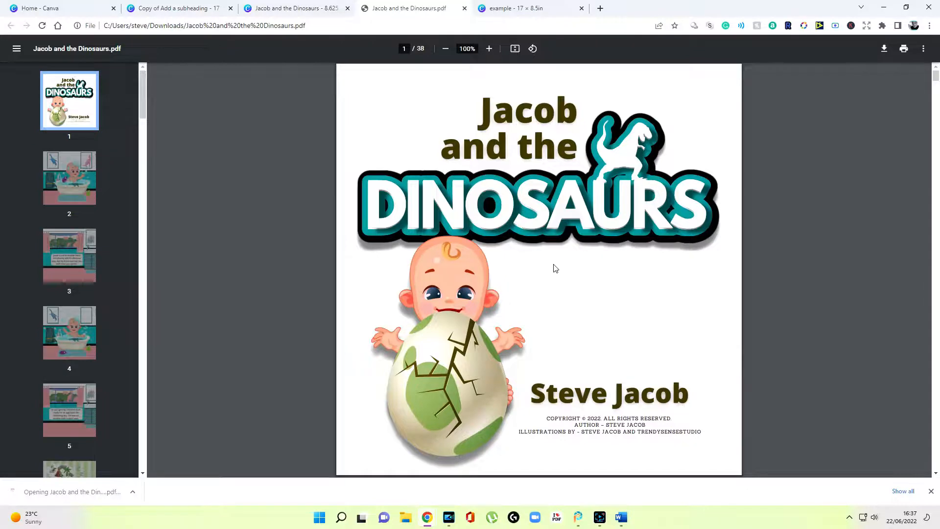
Scroll down through the exported PDF's pages, then back up to the cover
scroll(542, 272, down, 10)
scroll(551, 267, up, 11)
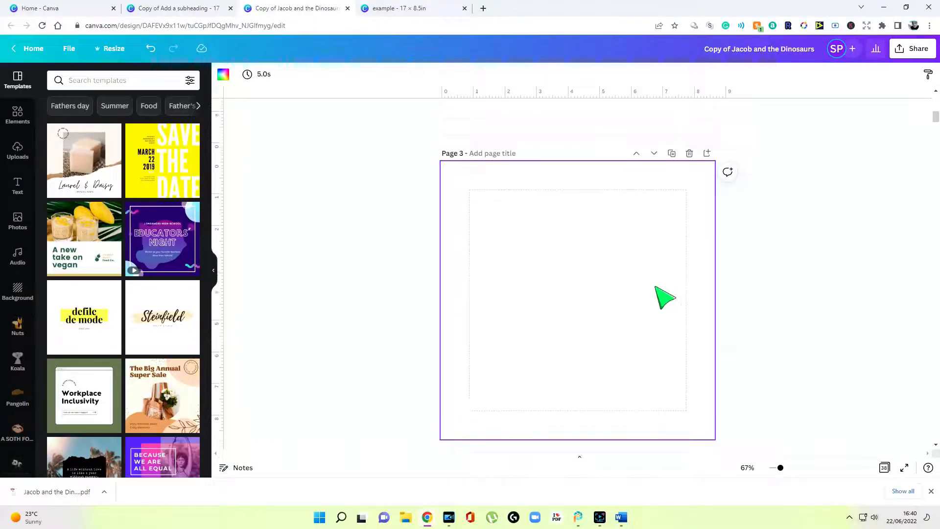
Scroll the Copy of Jacob and the Dinosaurs design to bring Page 2 into view
scroll(663, 296, up, 5)
scroll(622, 283, up, 3)
scroll(619, 292, down, 2)
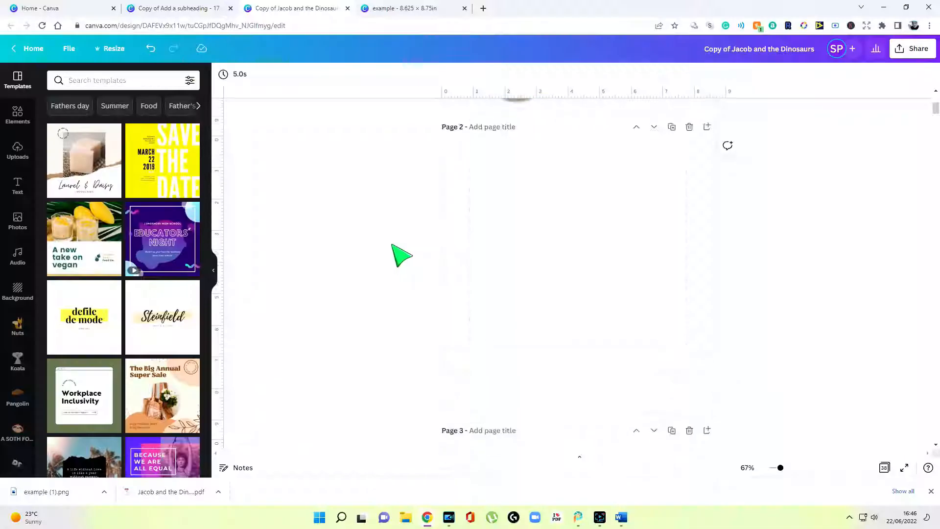
scroll(396, 268, down, 3)
scroll(397, 267, up, 4)
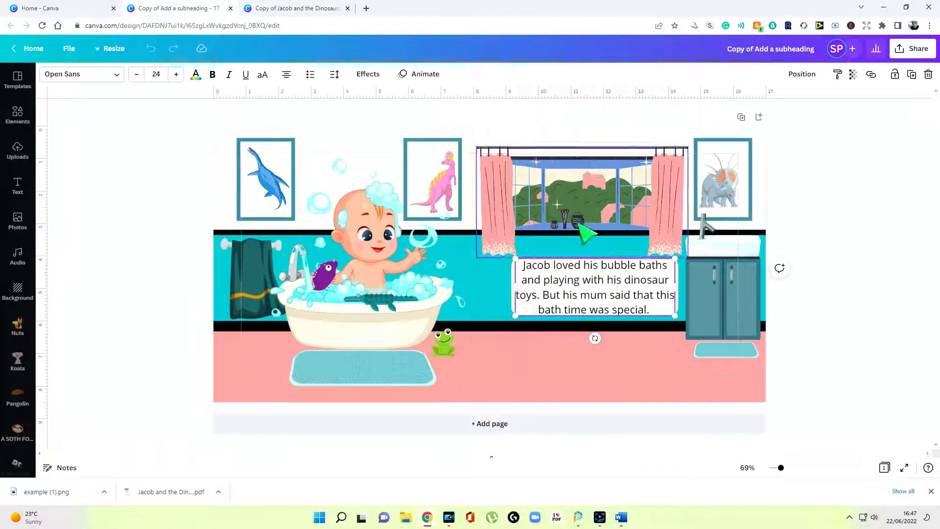
click(637, 301)
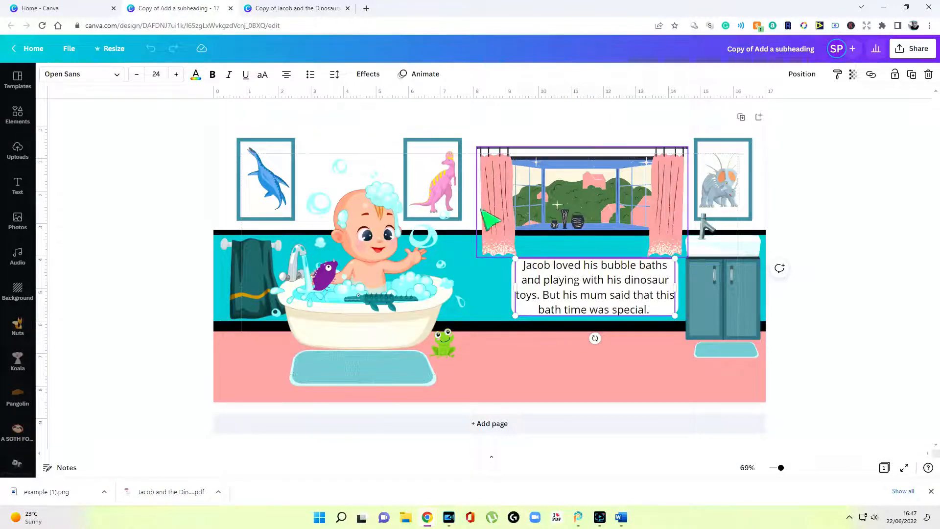
click(313, 8)
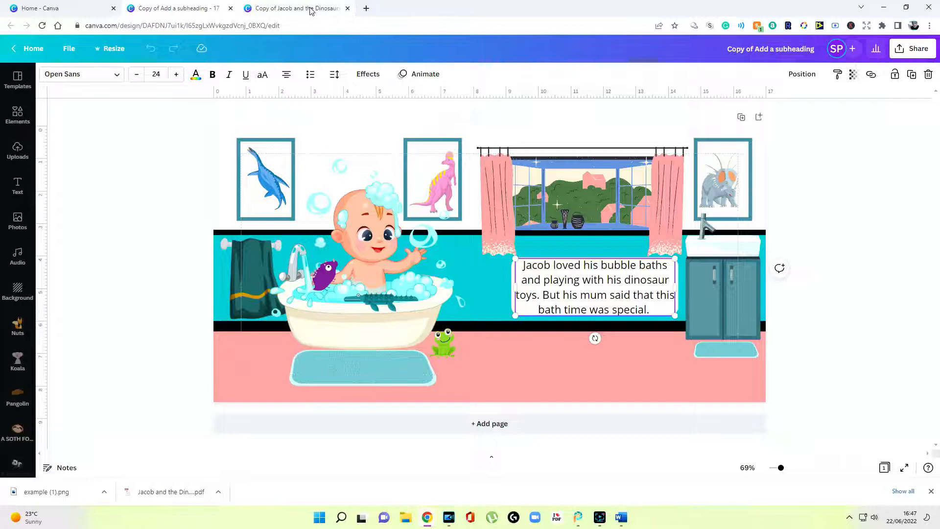
scroll(317, 240, up, 1)
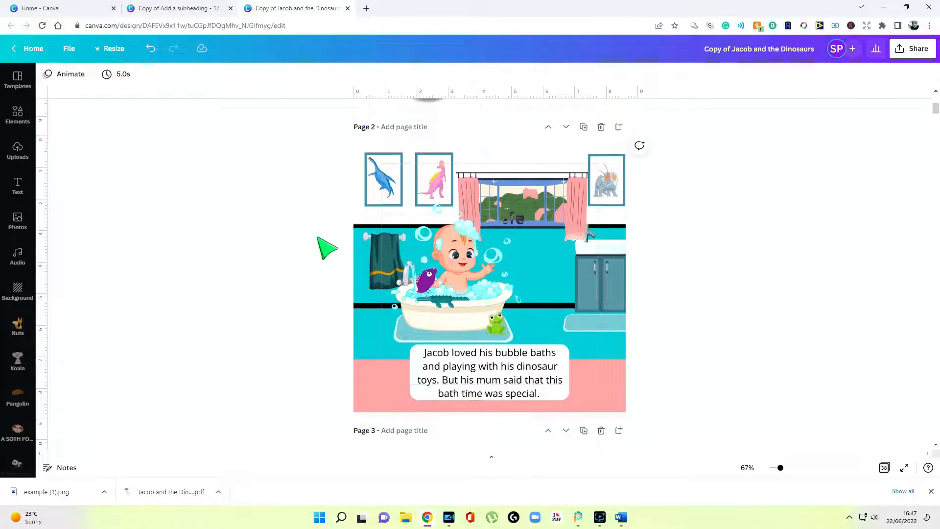
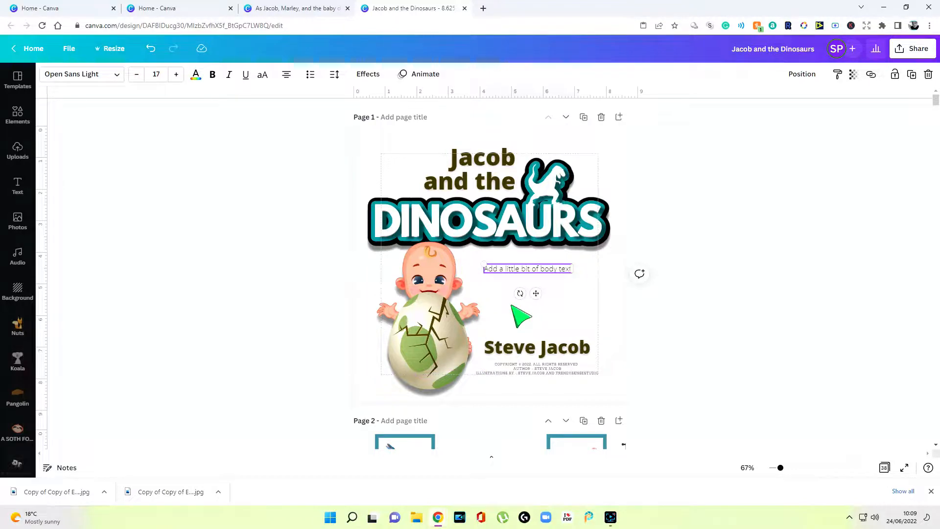
Scroll the Jacob and the Dinosaurs design down and back up to the title page
scroll(511, 306, down, 4)
scroll(515, 299, up, 3)
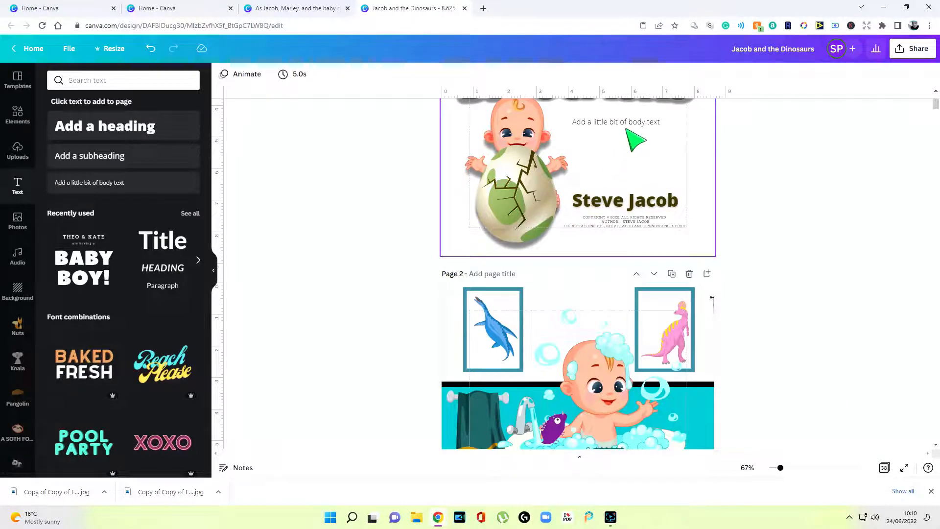
Replace the placeholder body text with 'Page 1'
click(633, 122)
click(216, 272)
scroll(568, 271, up, 3)
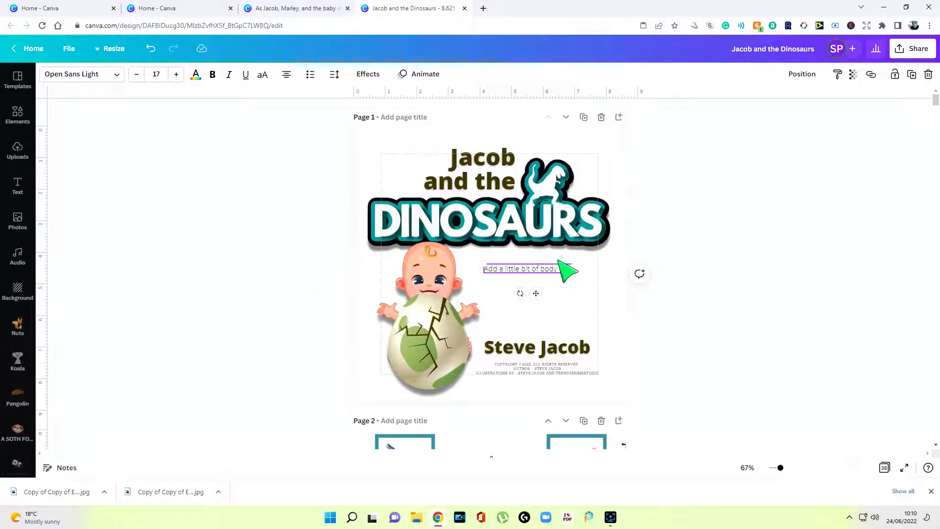
text(Page 1)
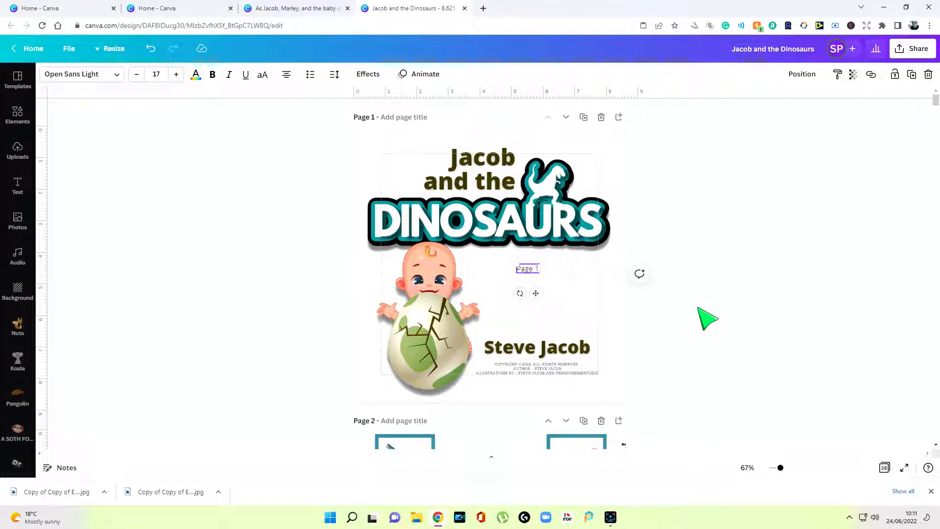
click(707, 319)
Move the Page 1 label to the bath page's bottom-left corner
click(541, 273)
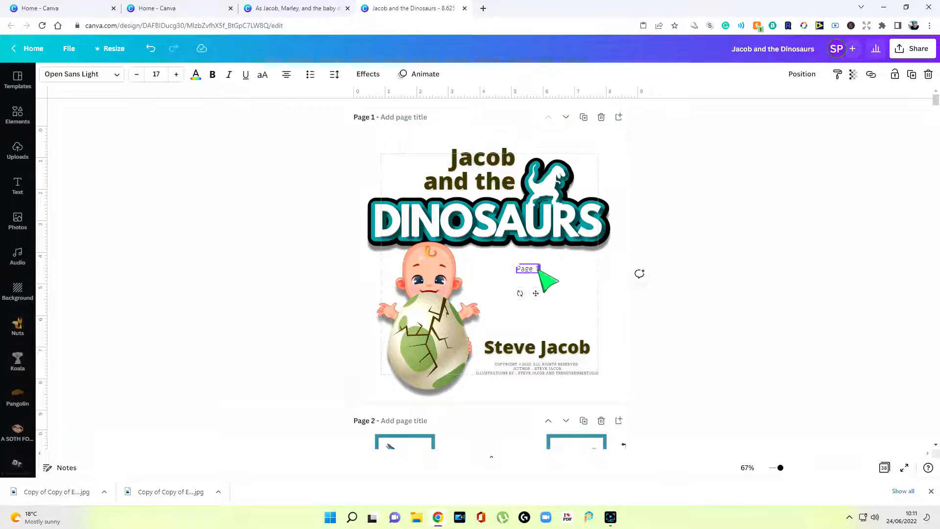
click(587, 305)
click(526, 270)
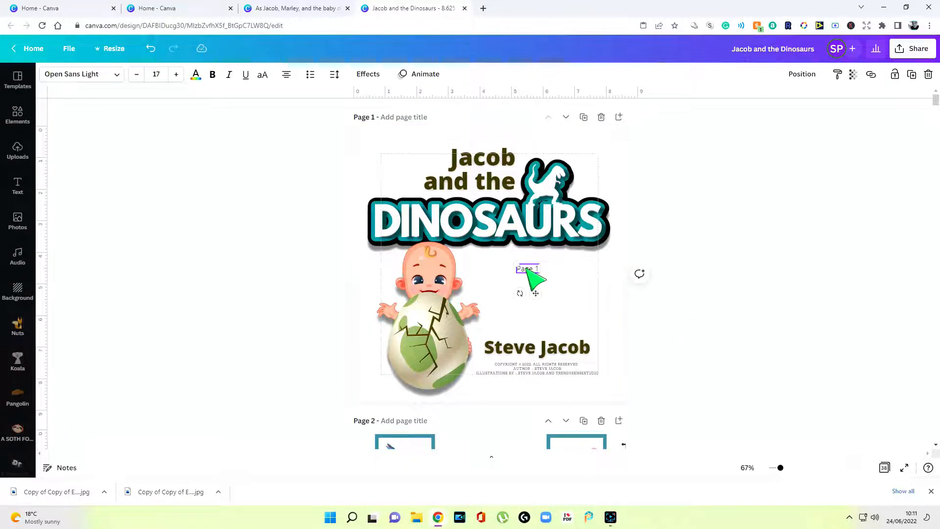
click(566, 279)
drag(535, 269, 402, 373)
scroll(420, 378, down, 3)
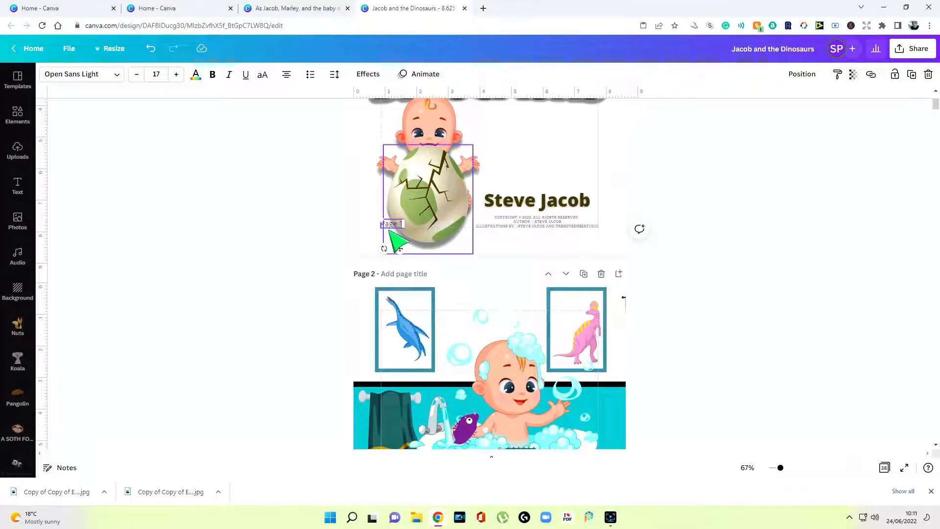
drag(394, 229, 409, 405)
scroll(409, 392, down, 4)
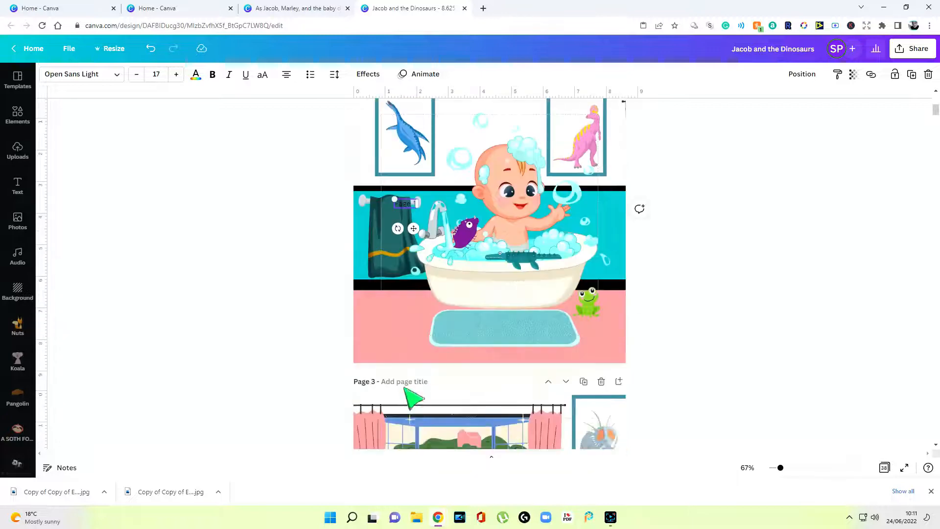
drag(409, 206, 392, 332)
click(751, 278)
scroll(693, 283, up, 1)
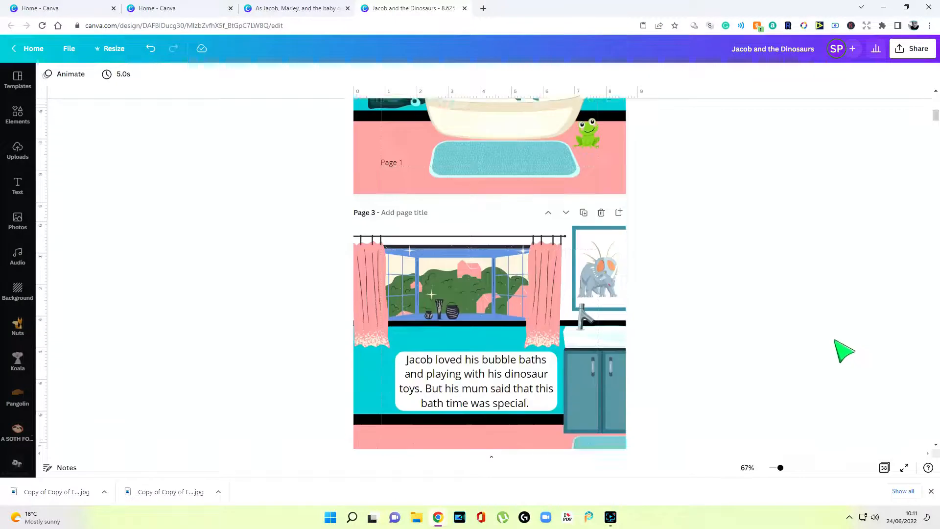
scroll(834, 340, down, 1)
right_click(500, 288)
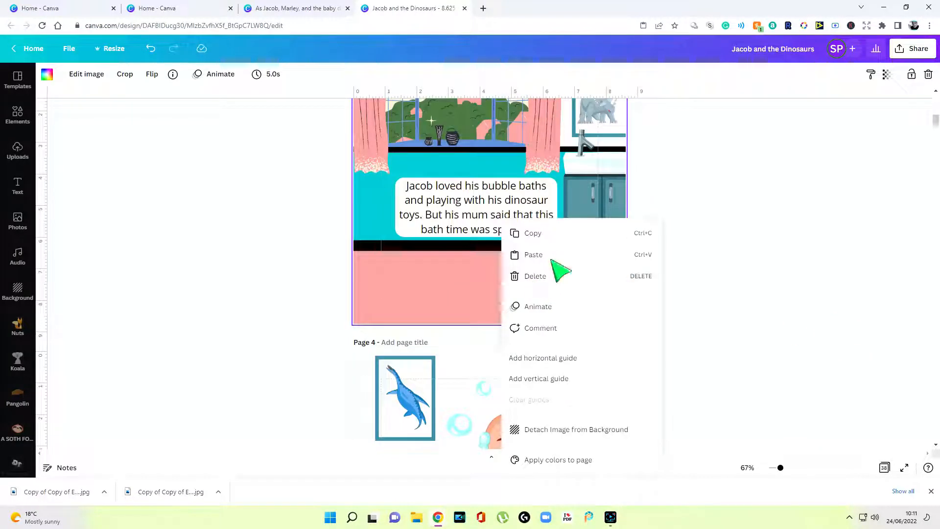
Paste the label onto page 3 as 'Page 2' at its bottom-right, then switch to the other design tab
click(555, 254)
drag(398, 292, 593, 290)
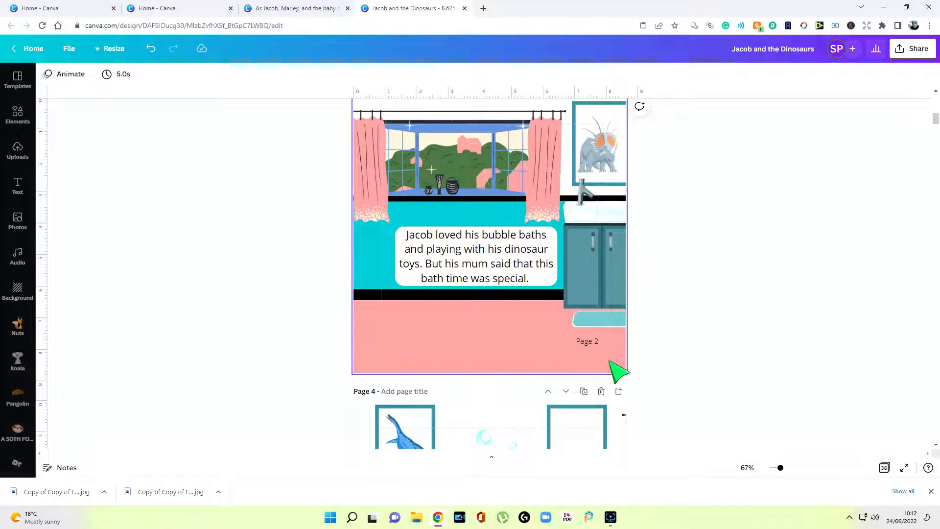
mouse_move(597, 342)
mouse_down()
mouse_move(495, 342)
mouse_move(592, 342)
mouse_up()
click(703, 371)
click(716, 340)
scroll(716, 339, up, 5)
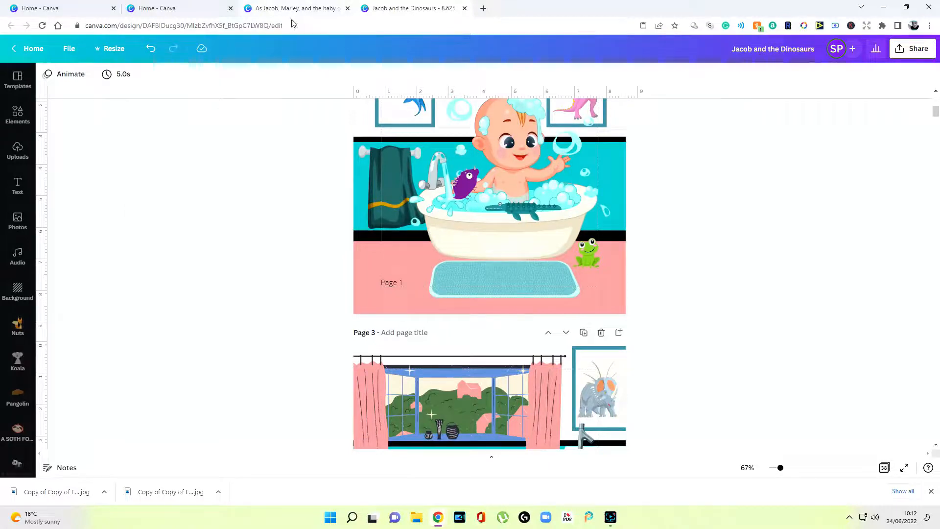
click(272, 8)
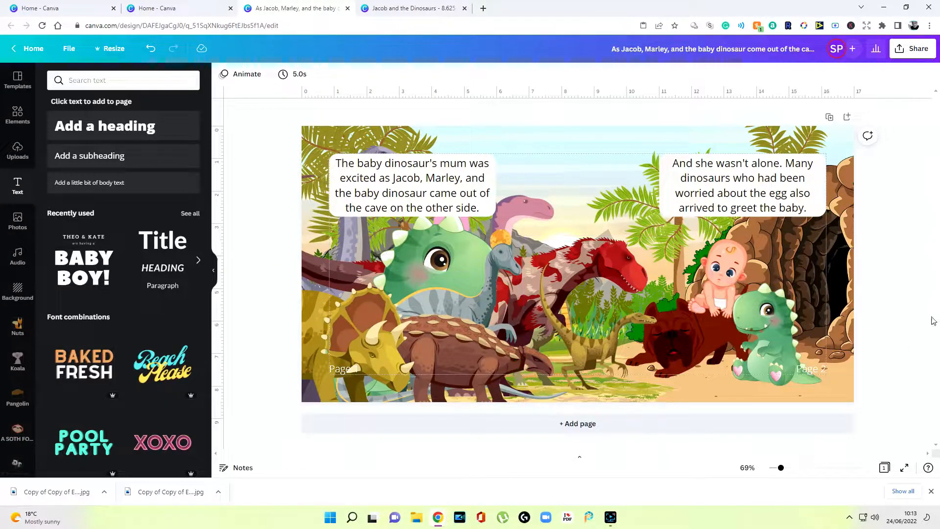
Copy the Page 1 label onto page 4's bottom-left and renumber it 'Page 3'
key(ctrl+Tab)
scroll(636, 274, up, 4)
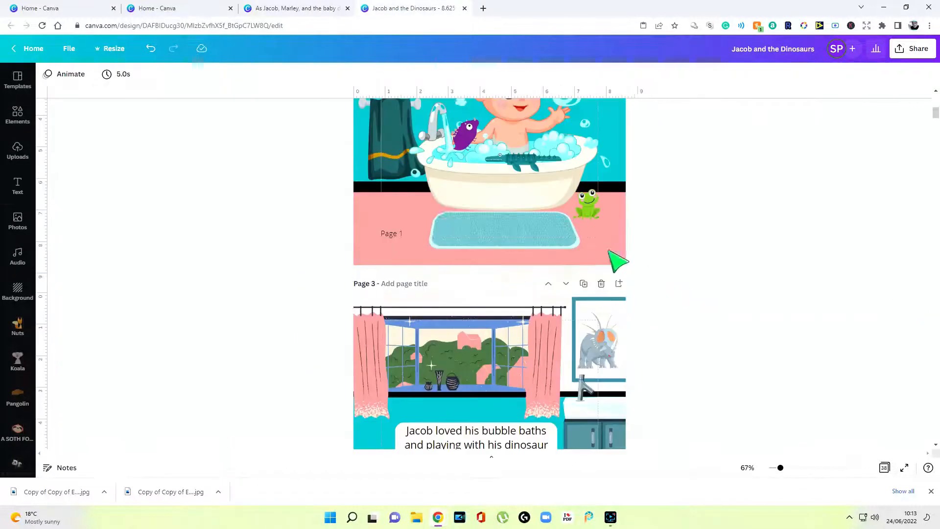
click(390, 234)
right_click(397, 241)
click(417, 249)
scroll(360, 284, down, 10)
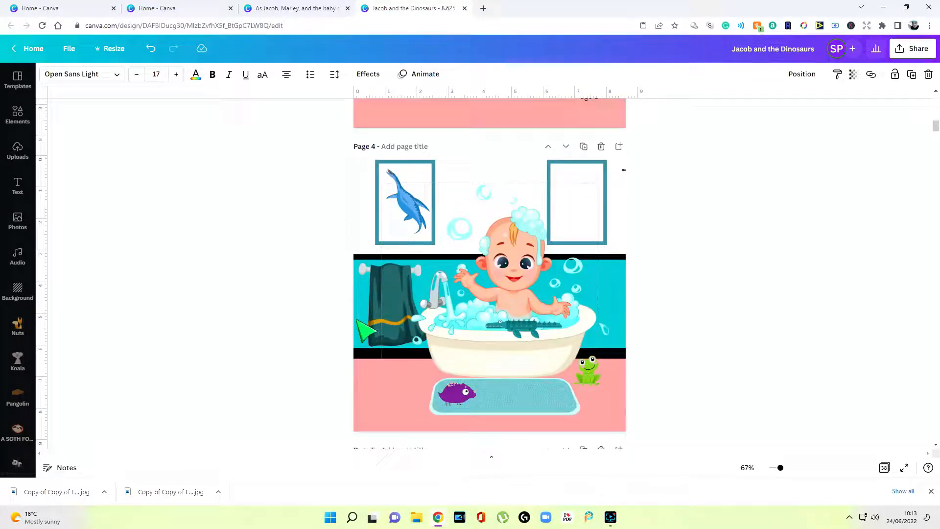
right_click(414, 399)
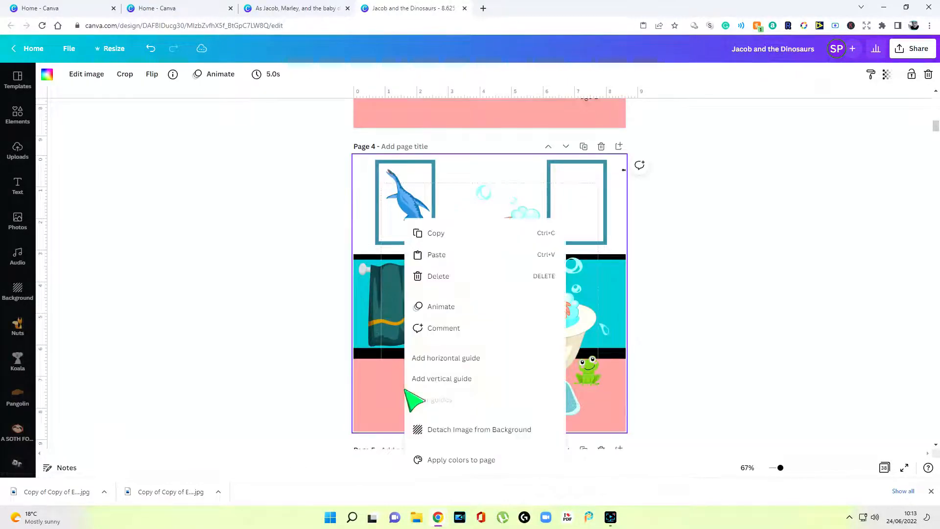
click(460, 256)
click(308, 373)
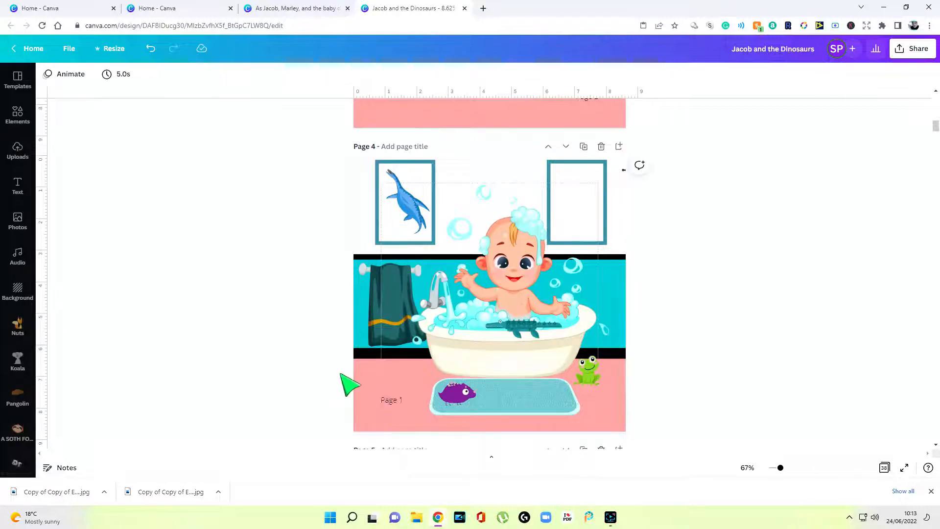
click(400, 399)
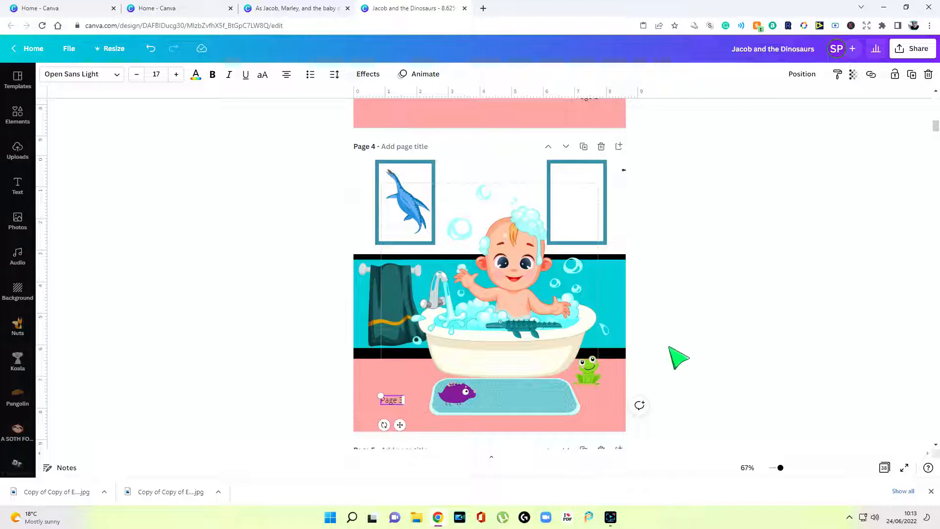
click(677, 355)
click(399, 401)
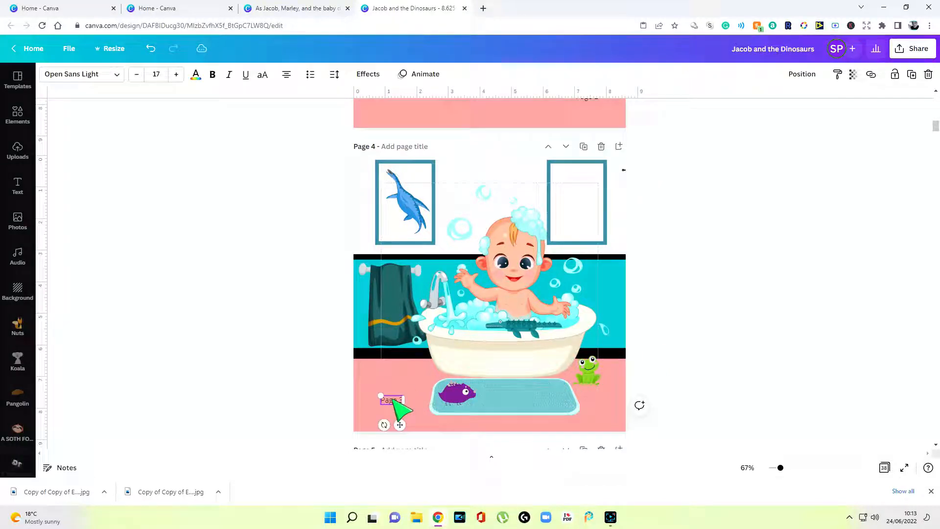
Copy the Page 2 label from page 3 and paste it onto page 5
scroll(397, 407, up, 3)
click(587, 244)
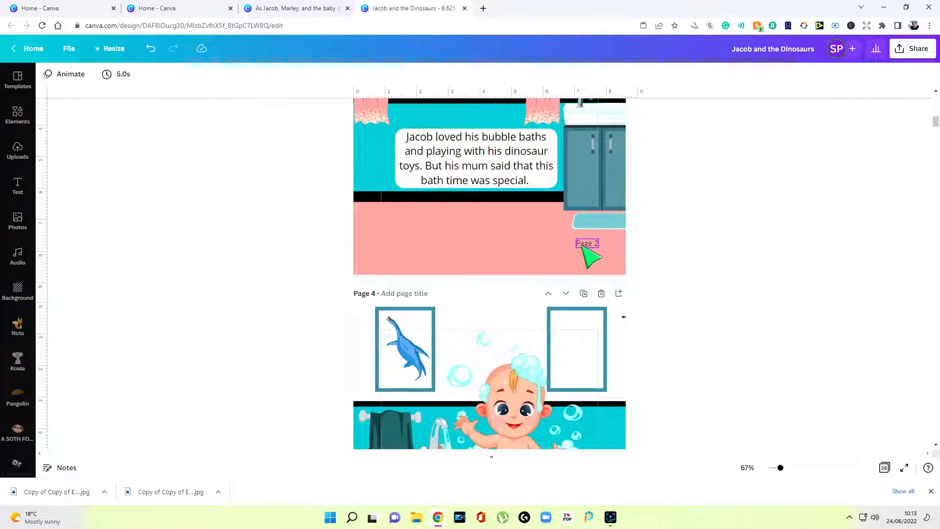
right_click(584, 243)
click(609, 257)
scroll(612, 266, down, 9)
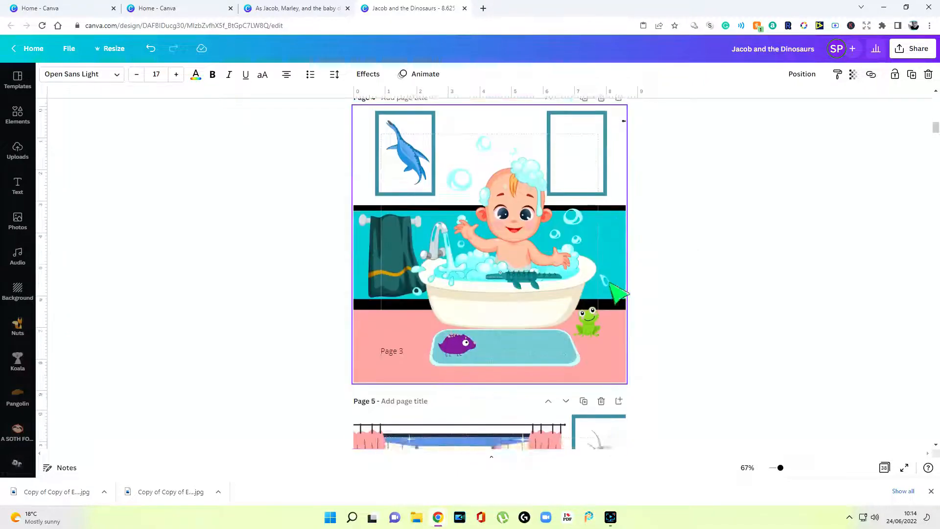
key(ctrl+v)
scroll(612, 289, down, 3)
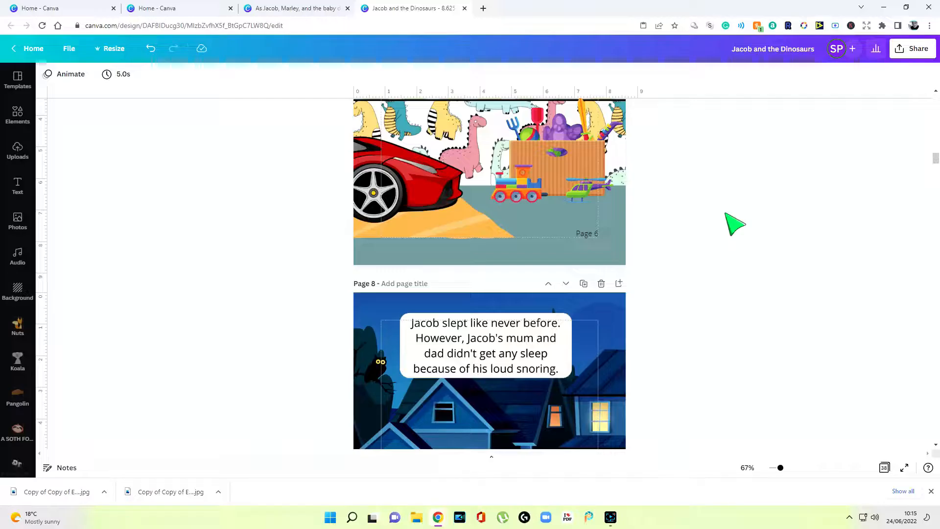
scroll(735, 223, down, 5)
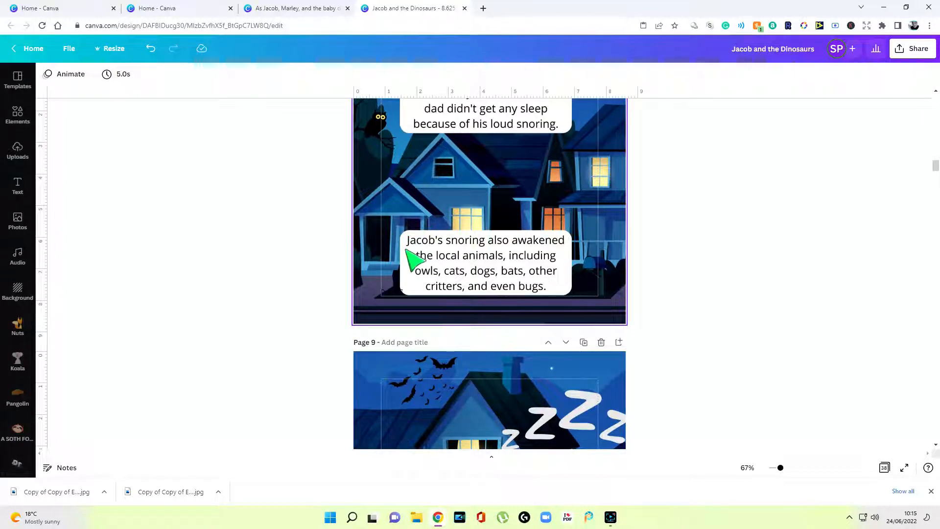
Review the page-number colour choices and copy the Page 7 label
click(404, 293)
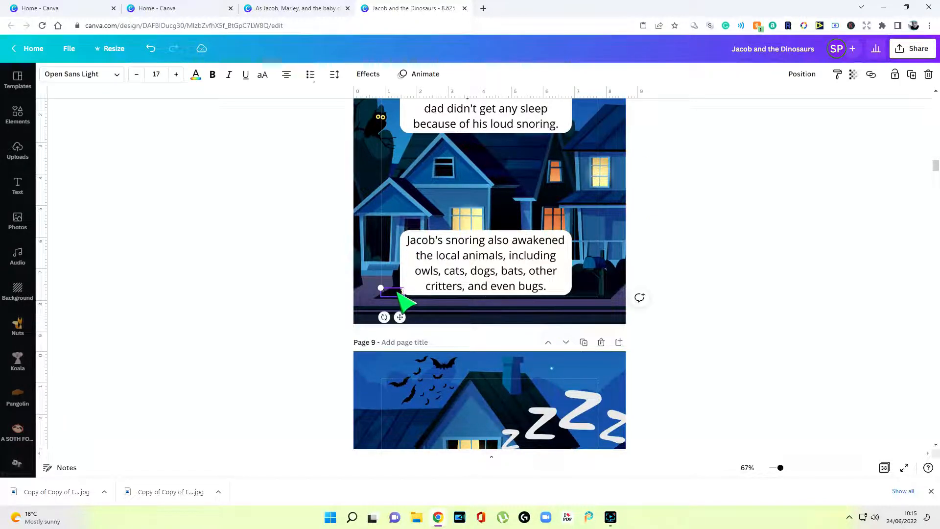
click(195, 73)
click(302, 193)
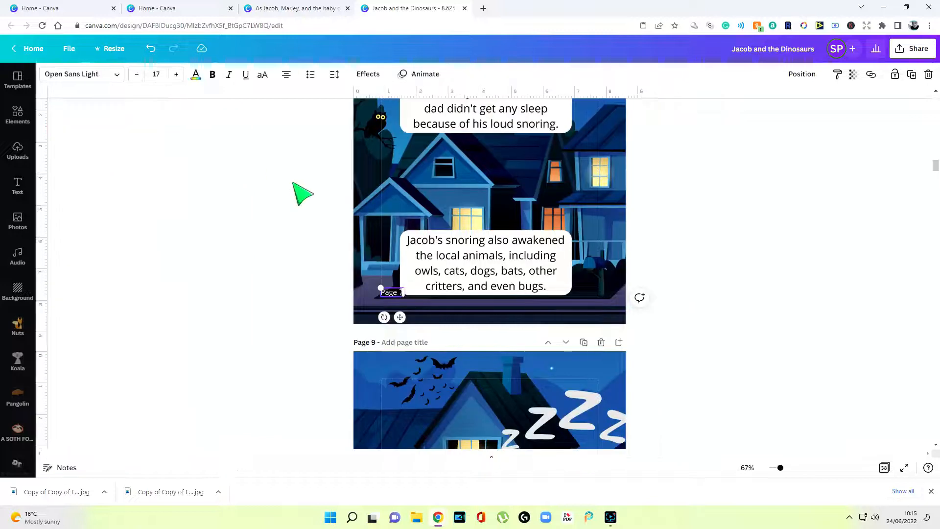
scroll(682, 283, up, 5)
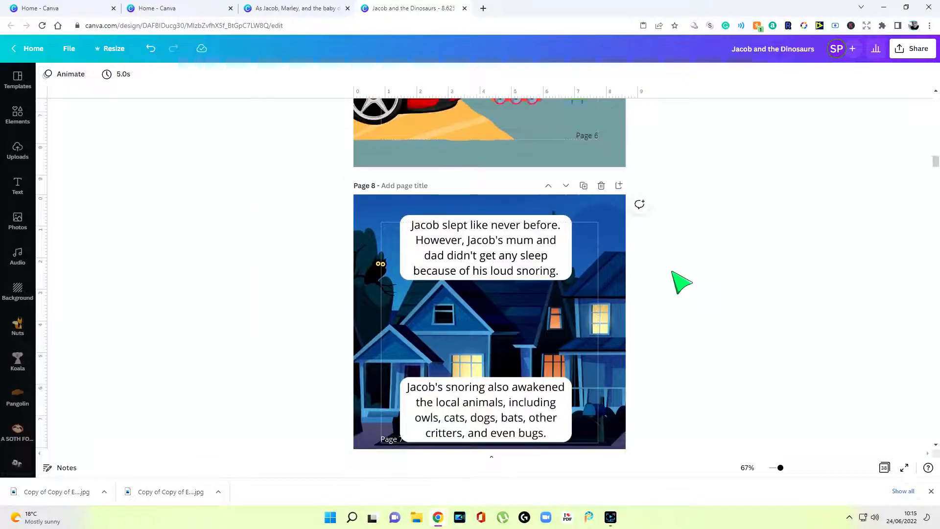
scroll(682, 283, down, 4)
scroll(682, 283, down, 1)
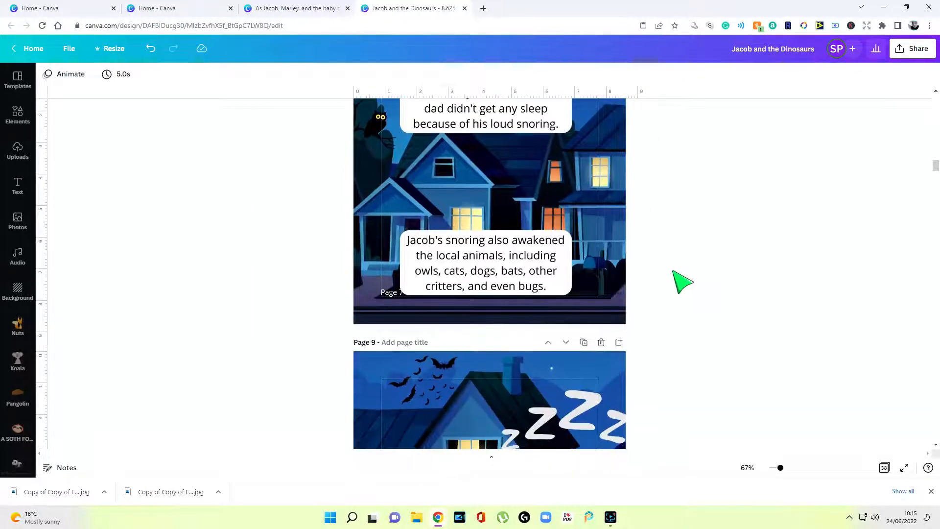
scroll(541, 306, down, 5)
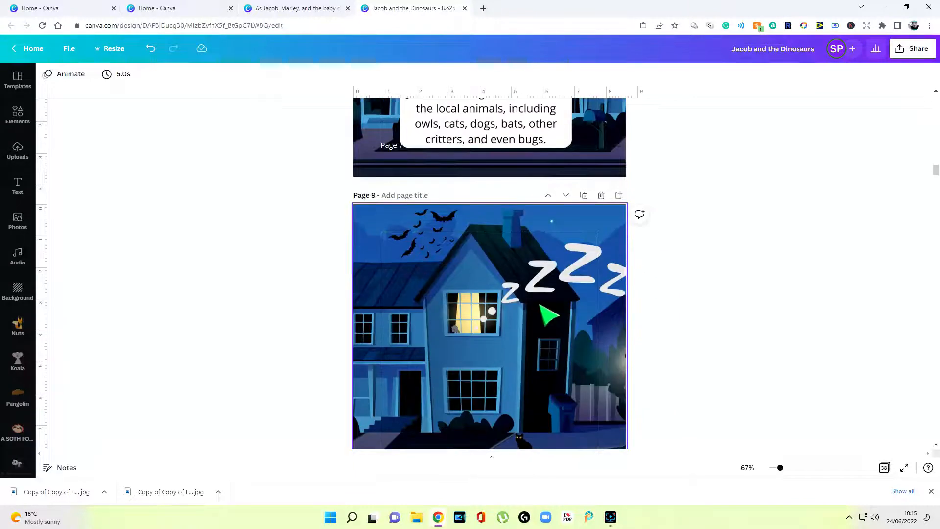
click(391, 145)
right_click(391, 146)
click(425, 160)
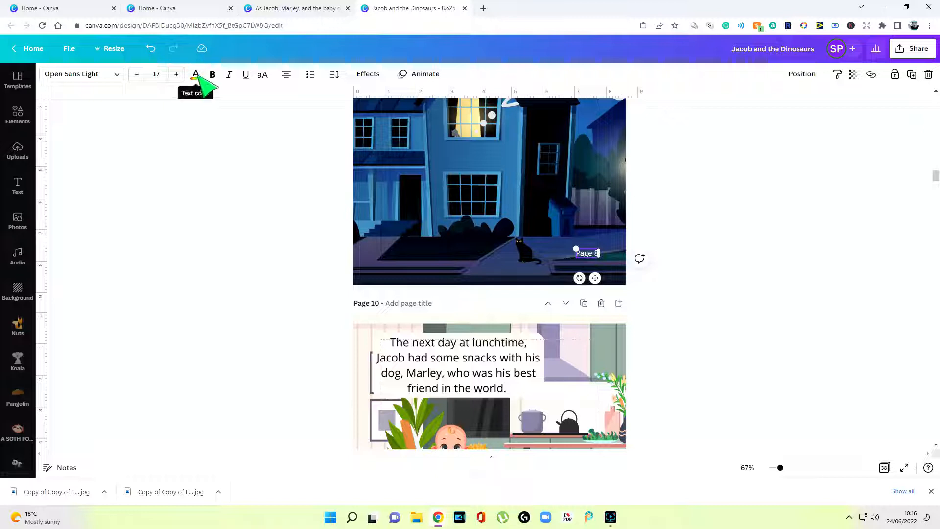
Recolour the 'Page 8' number grey, then a lighter grey
click(196, 74)
click(111, 266)
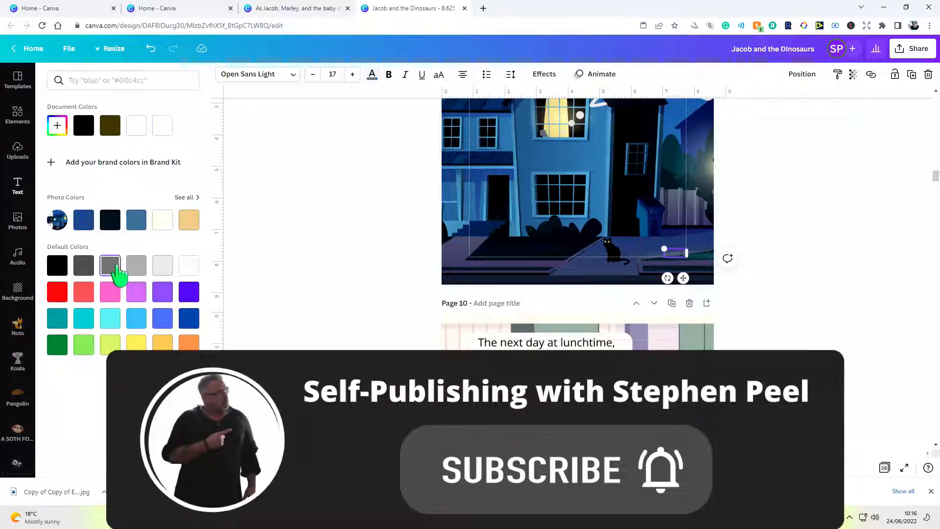
click(137, 273)
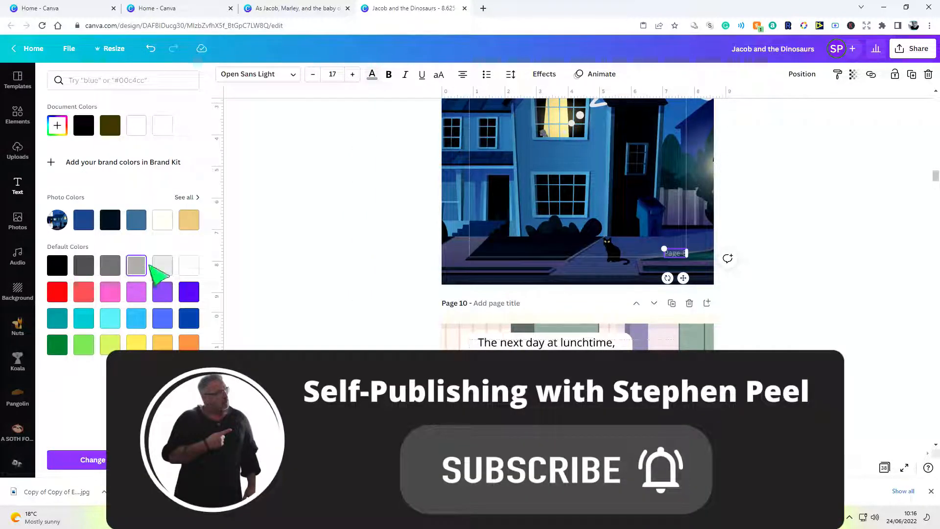
click(309, 244)
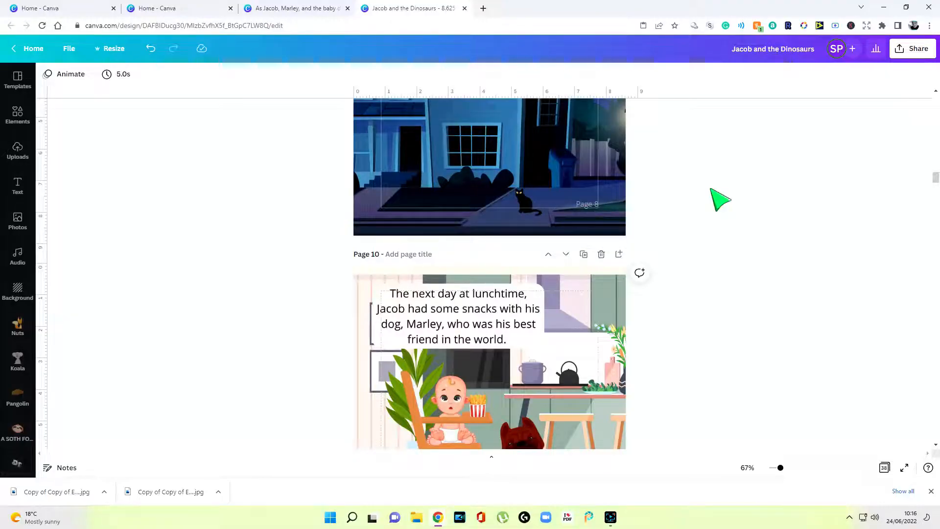
Export all 38 pages of the book as a PDF Print file
click(921, 49)
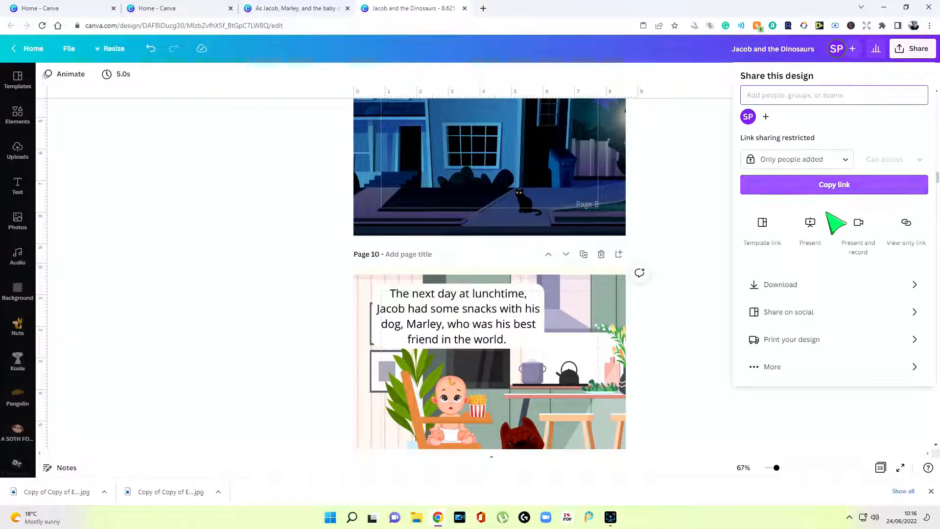
click(814, 287)
click(816, 126)
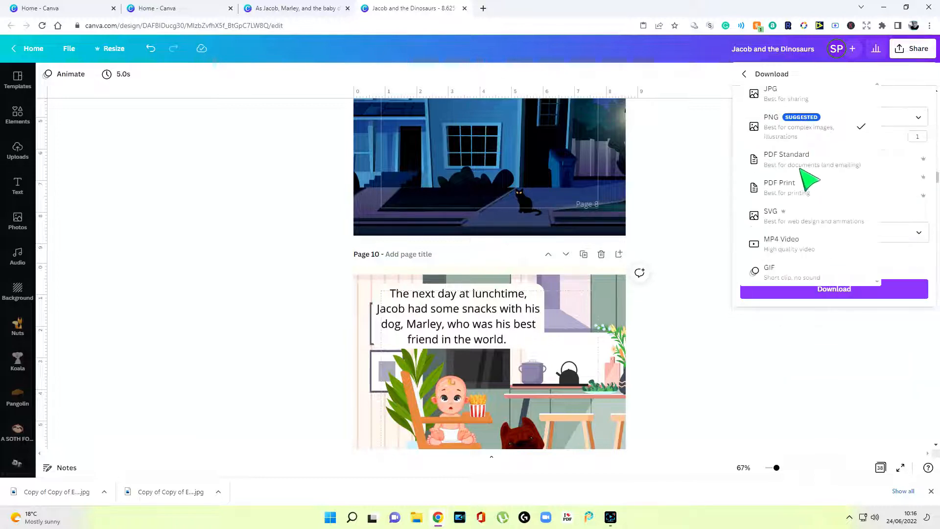
click(803, 190)
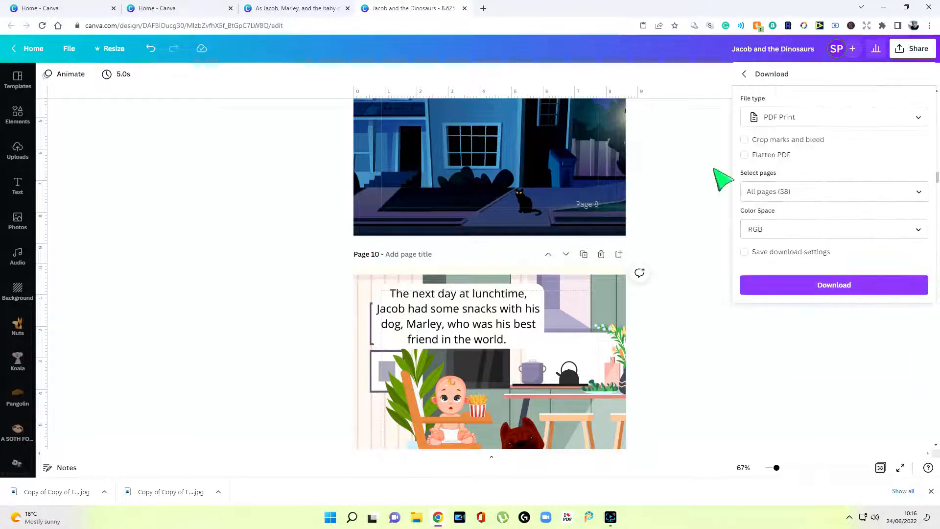
click(839, 289)
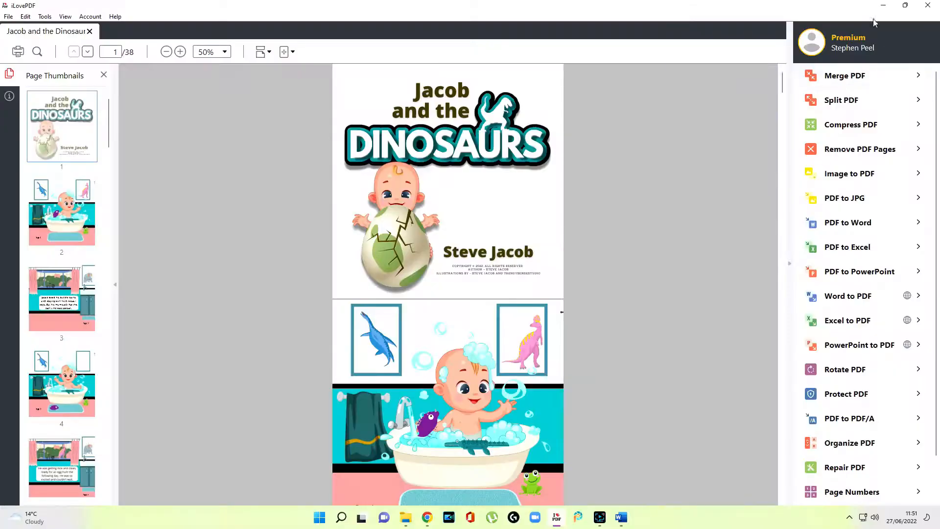
Scroll through the exported PDF pages, then minimise the iLovePDF viewer
scroll(507, 269, down, 5)
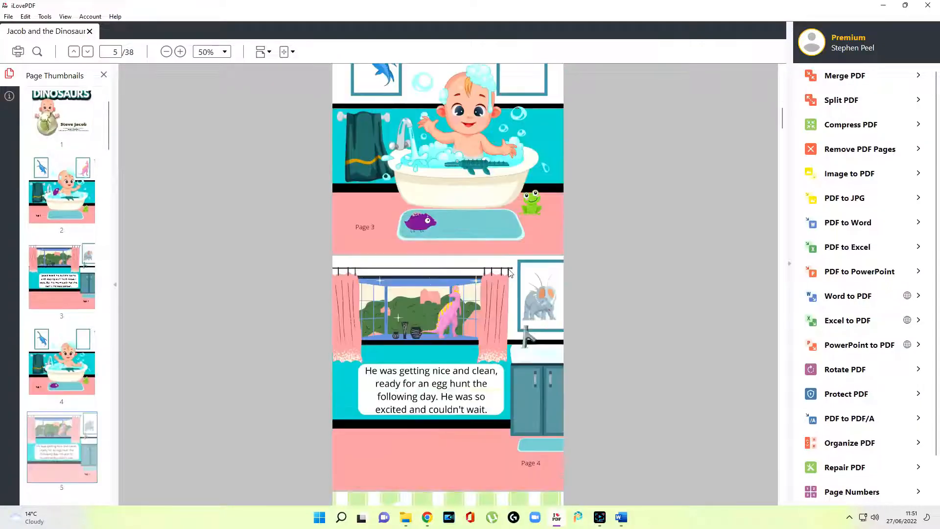
scroll(507, 271, down, 10)
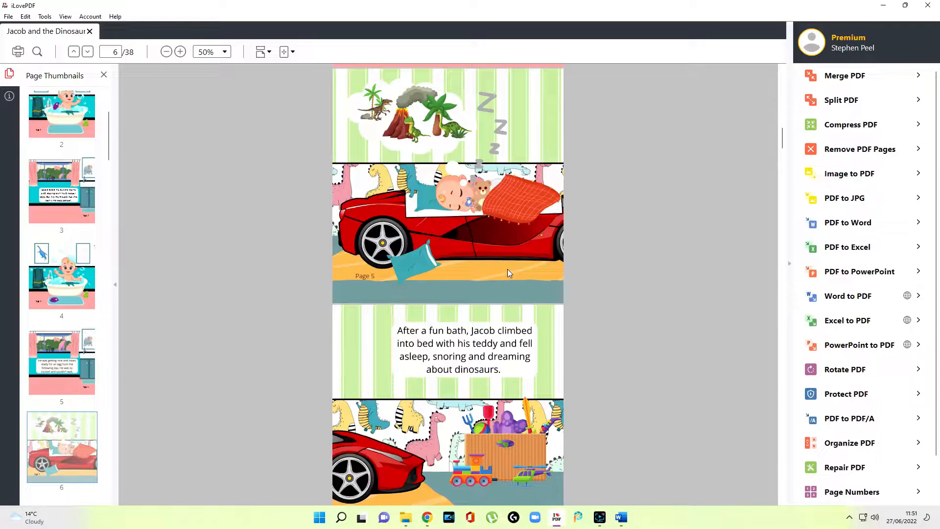
scroll(507, 273, down, 15)
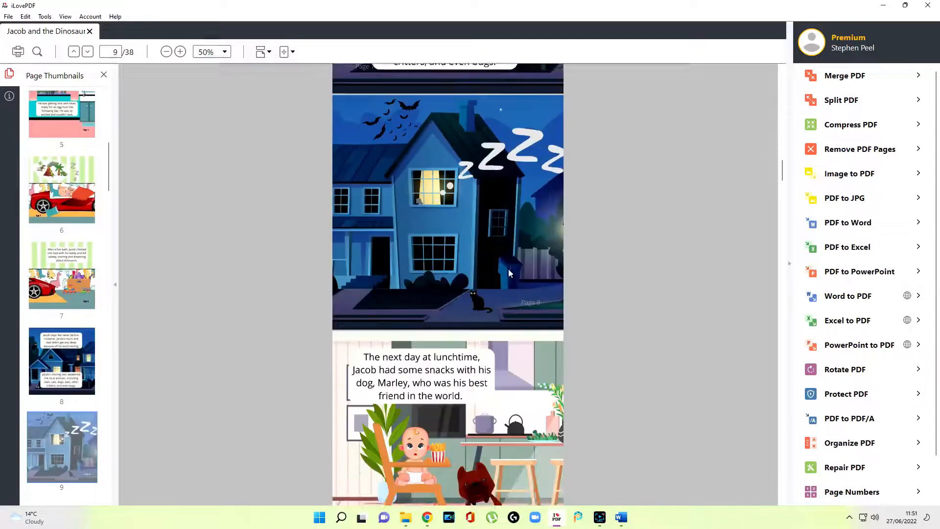
click(885, 7)
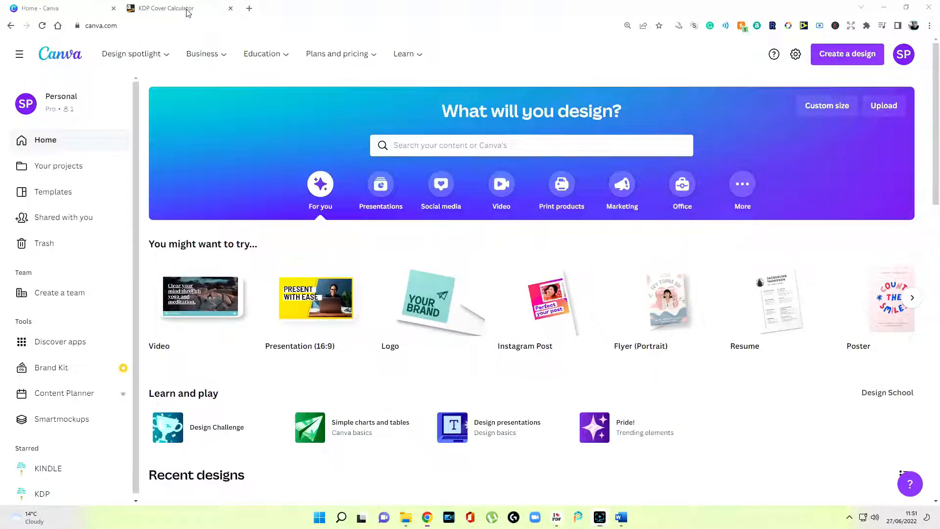
Choose Paperback, Premium color interior, White paper and Left to Right page turning
click(188, 11)
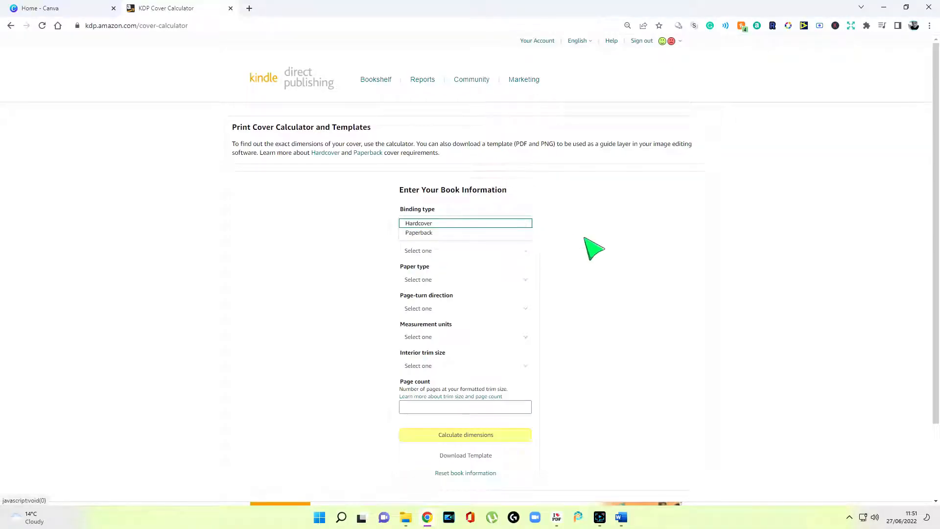
click(593, 250)
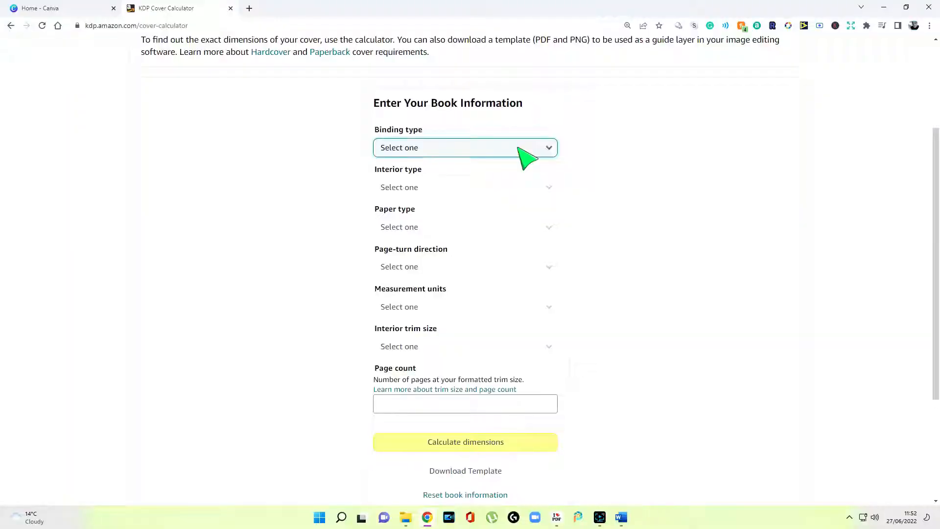
click(519, 148)
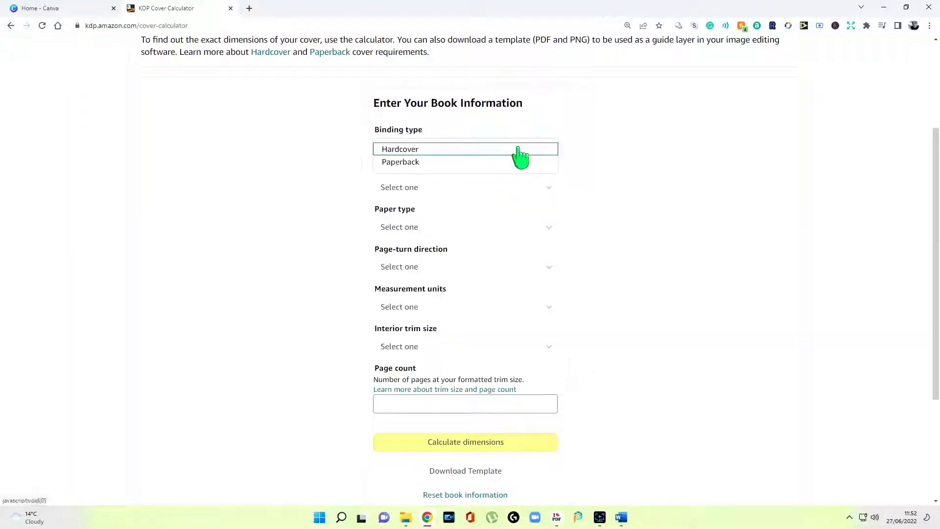
click(497, 164)
click(524, 187)
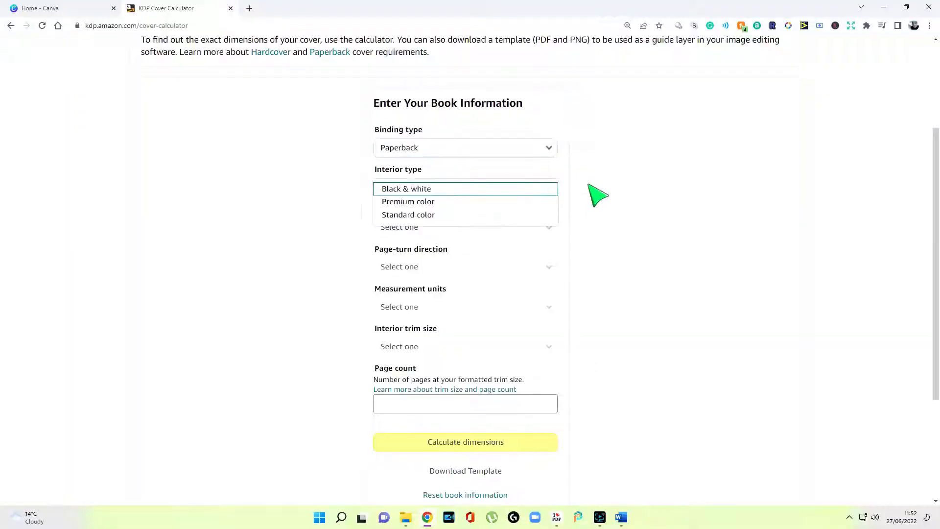
click(473, 202)
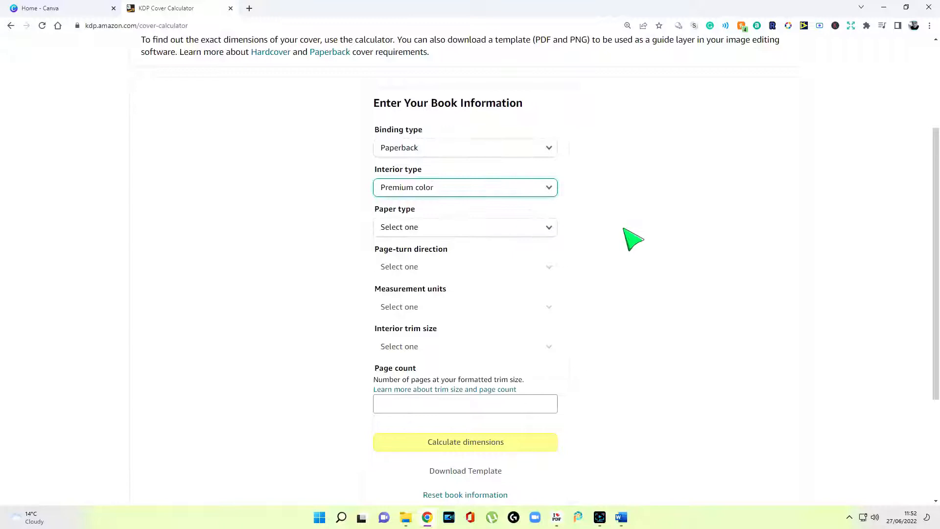
click(547, 227)
click(551, 242)
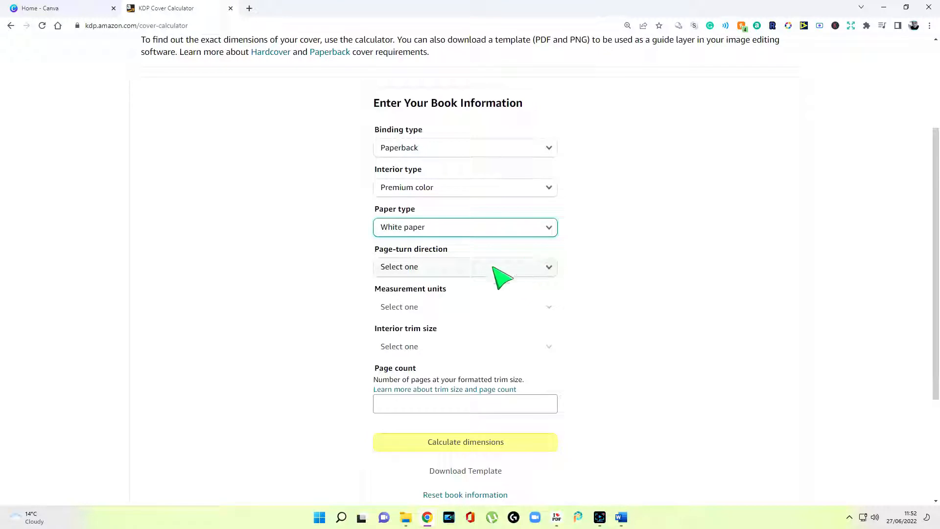
click(497, 268)
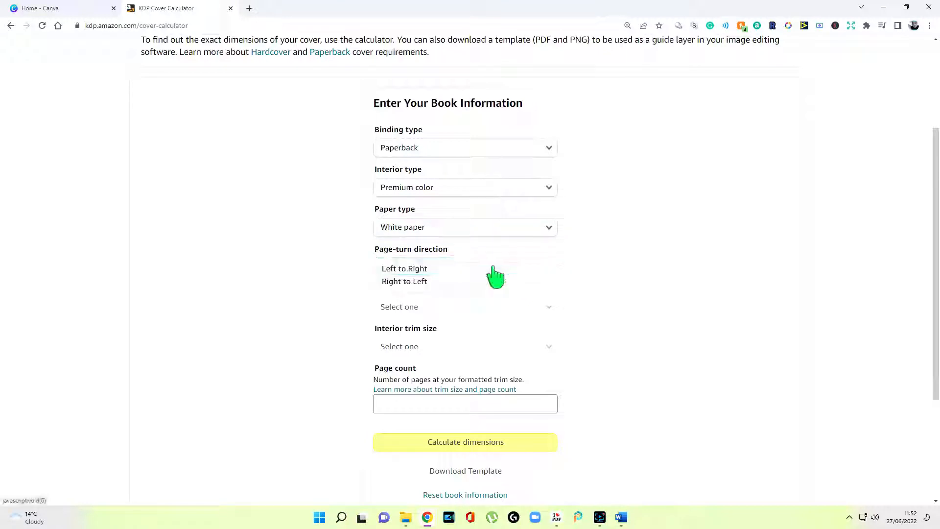
click(493, 268)
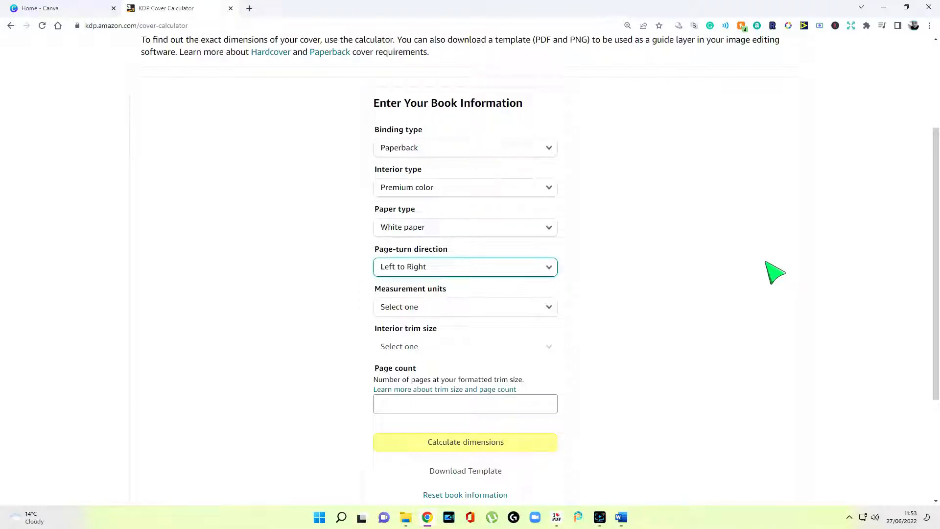
Set measurements to inches, an 8.5 x 8.5 in trim size and a 38-page count
click(543, 268)
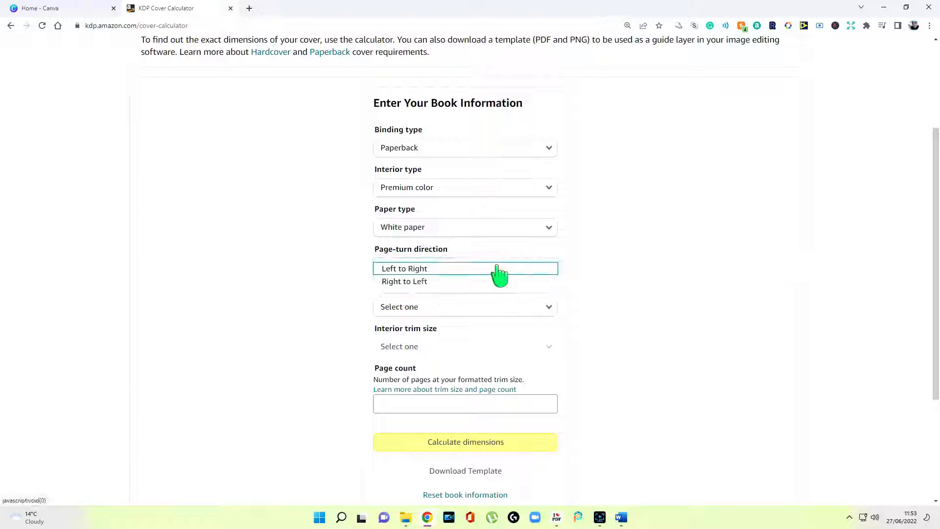
click(692, 293)
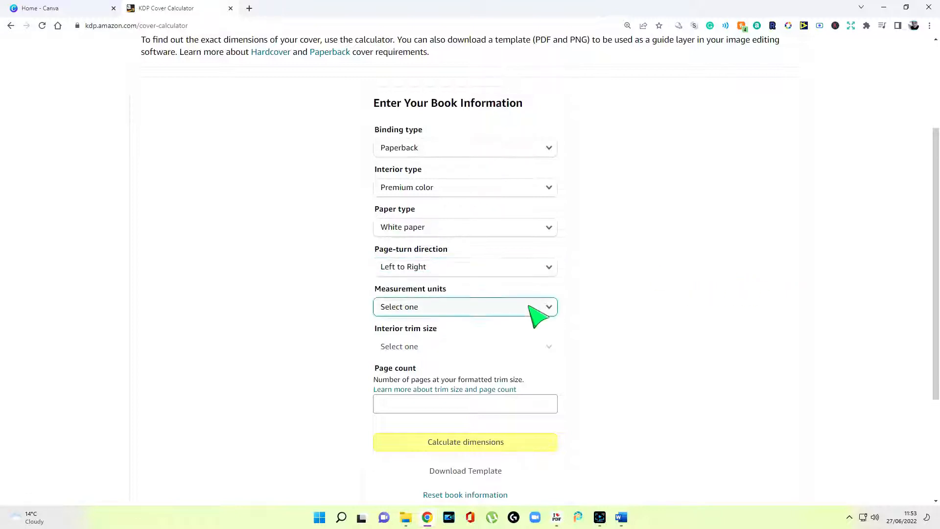
click(542, 311)
click(541, 307)
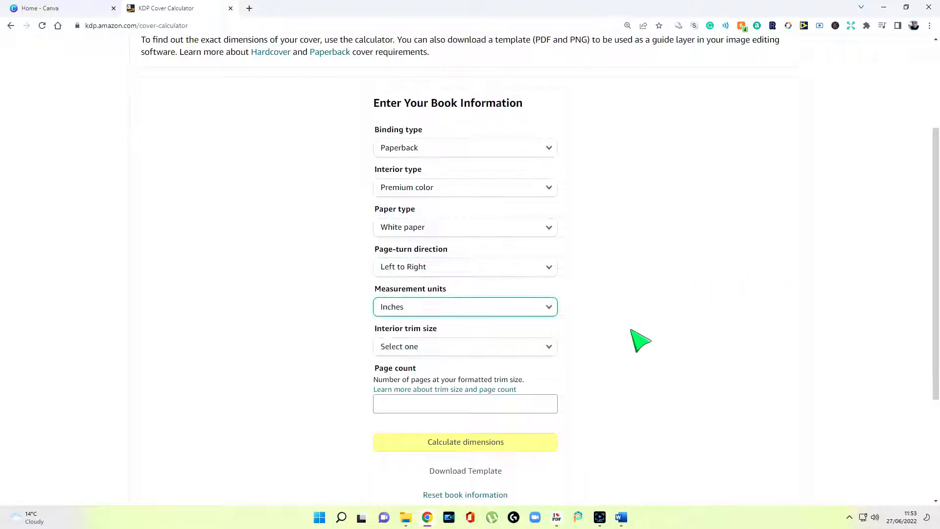
click(519, 348)
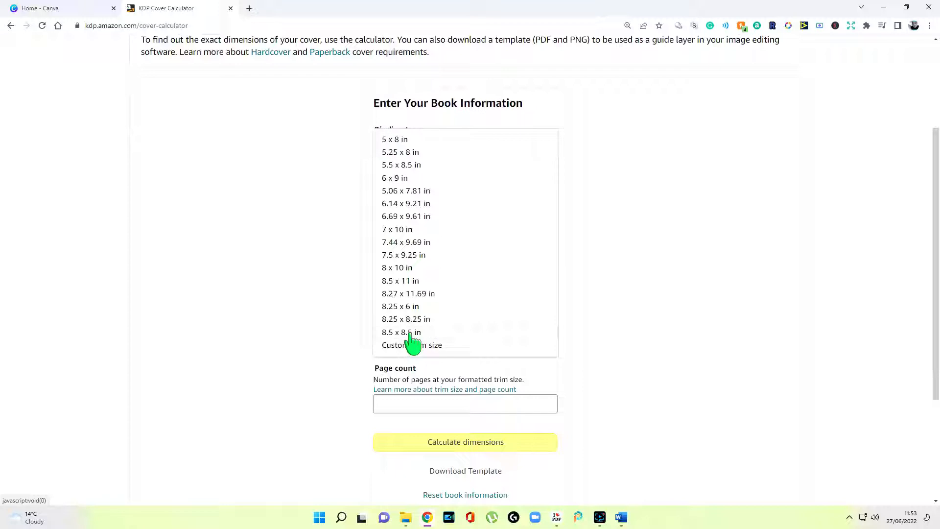
click(411, 333)
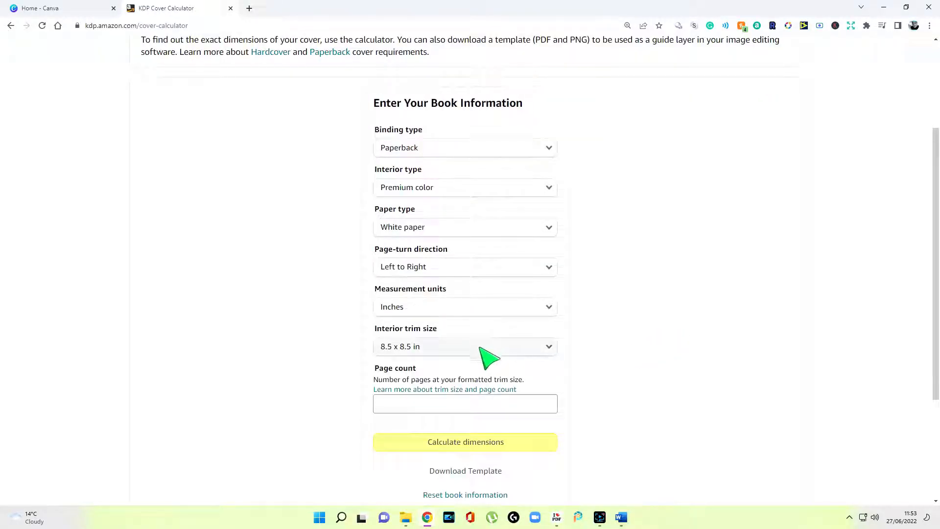
click(506, 405)
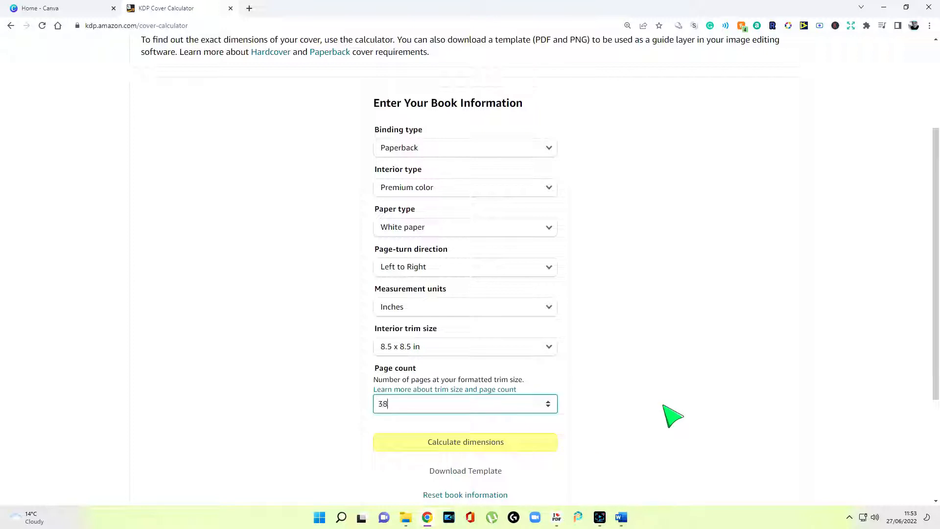
click(473, 443)
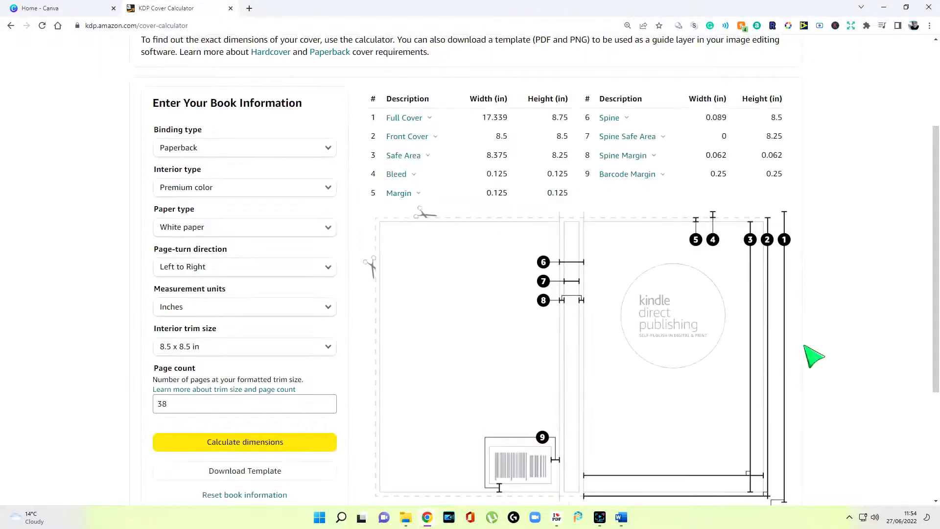
Calculate the cover dimensions, then download and open the template zip
scroll(525, 119, down, 2)
scroll(563, 237, up, 3)
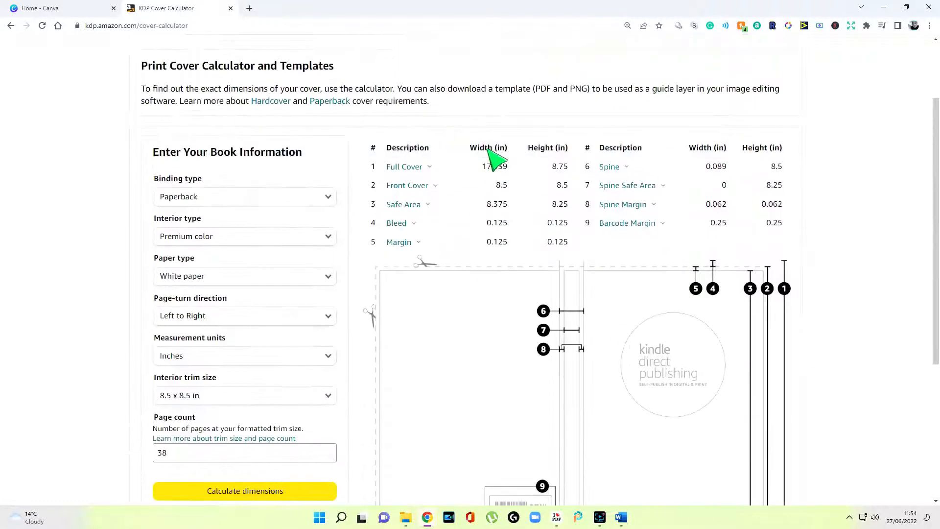
scroll(525, 293, down, 1)
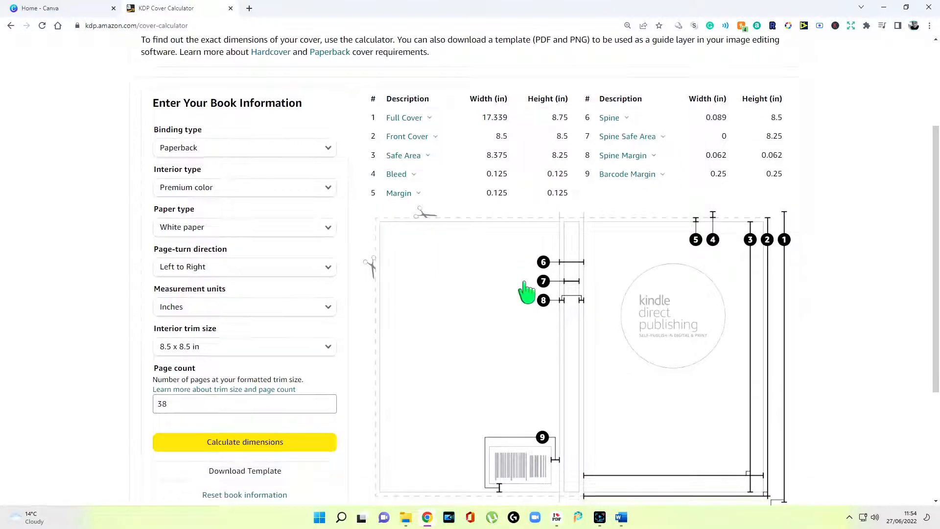
scroll(524, 291, down, 3)
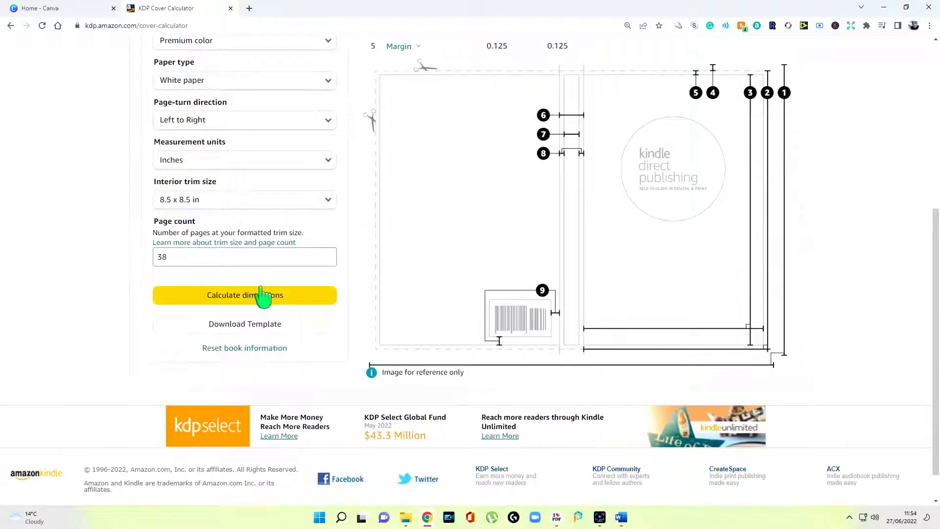
click(263, 298)
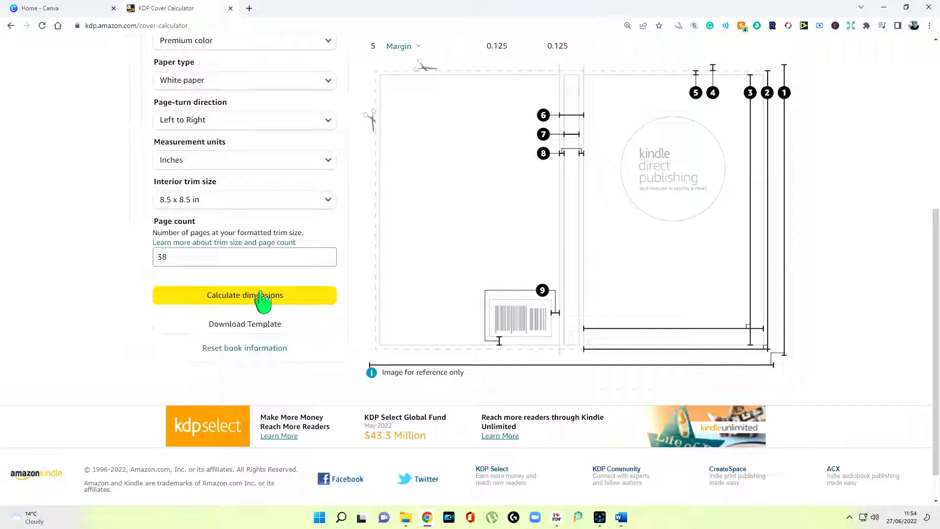
click(267, 325)
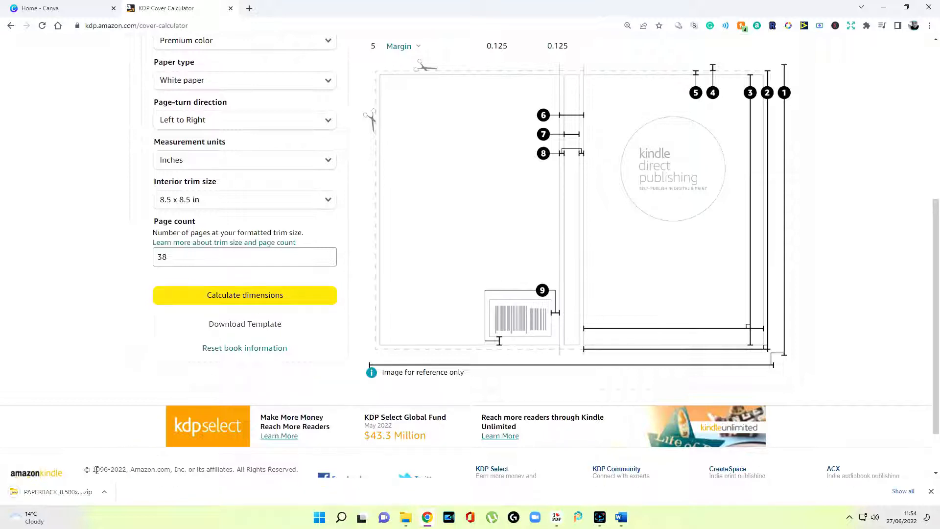
click(58, 498)
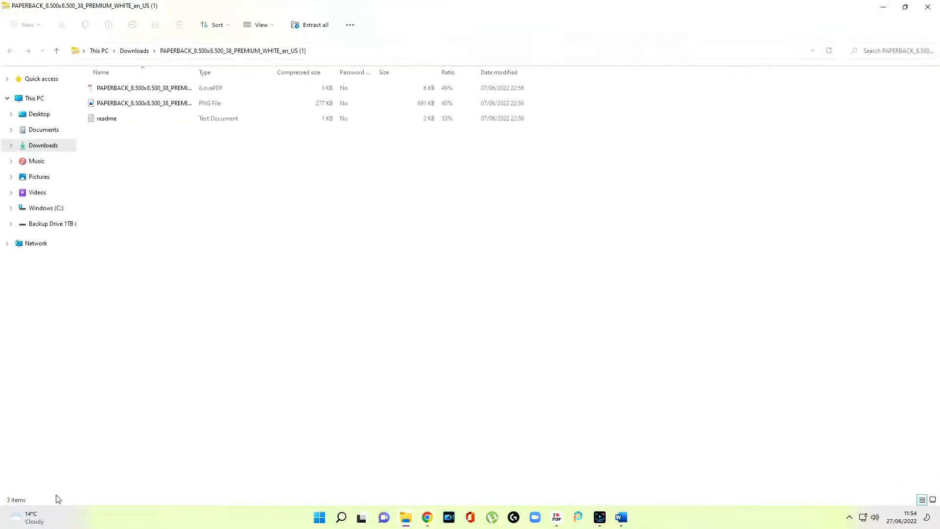
Copy the template PNG from the downloaded zip and minimise the zip window
click(176, 91)
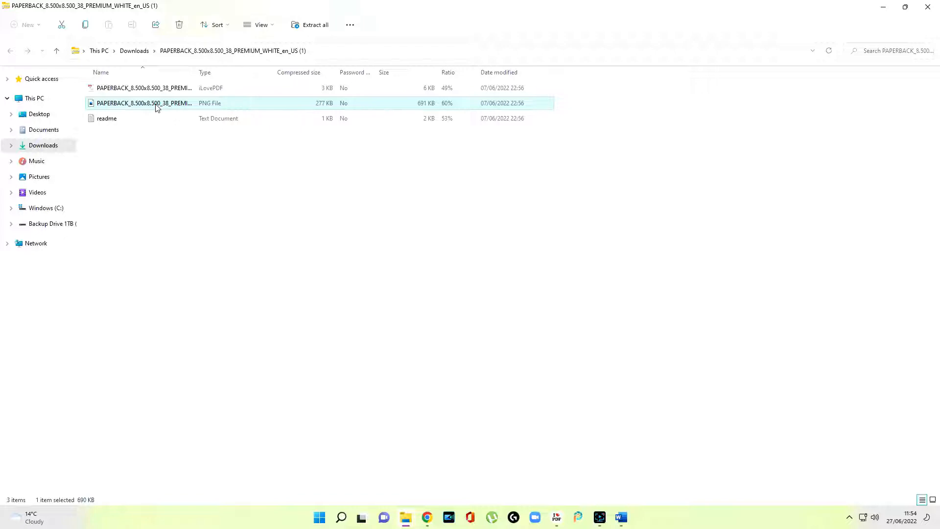
right_click(157, 107)
click(186, 138)
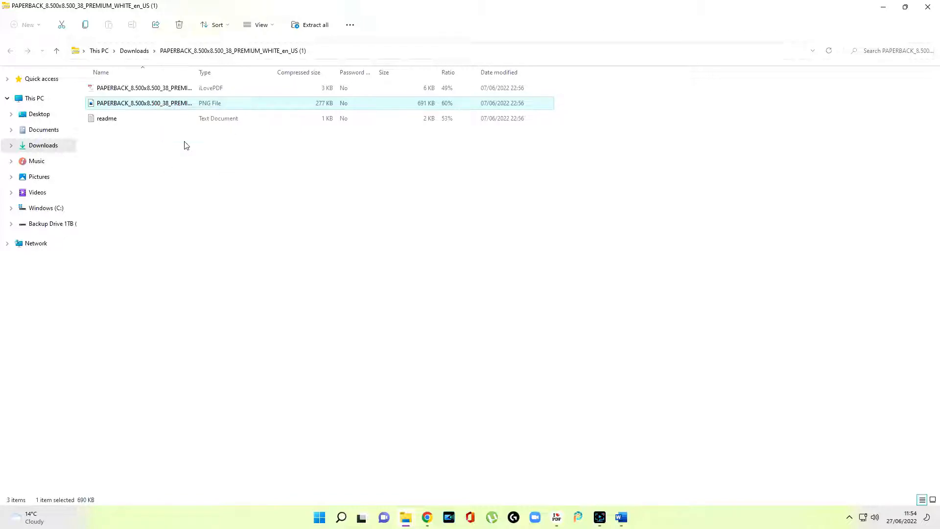
click(885, 10)
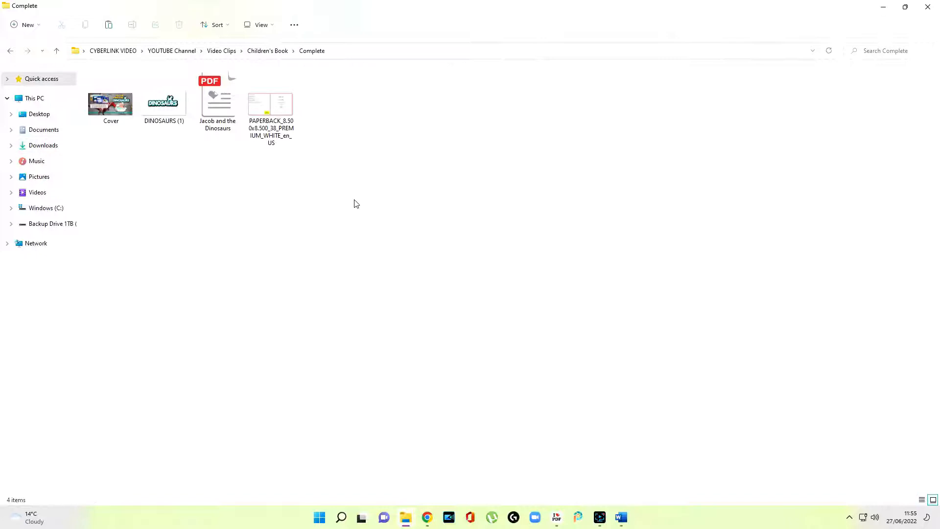
Open the PAPERBACK template PNG to check its 17.339 x 8.750 in layout, then restore the viewer window
double_click(276, 127)
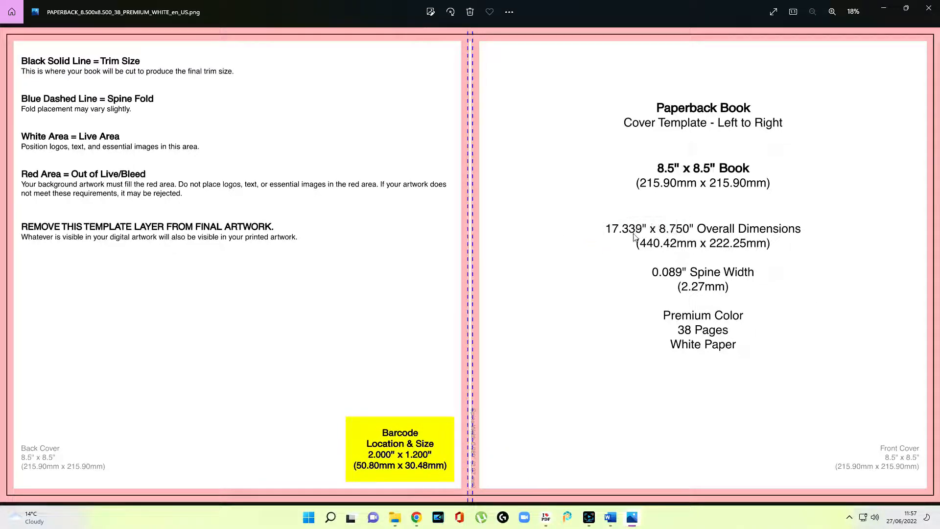
click(905, 8)
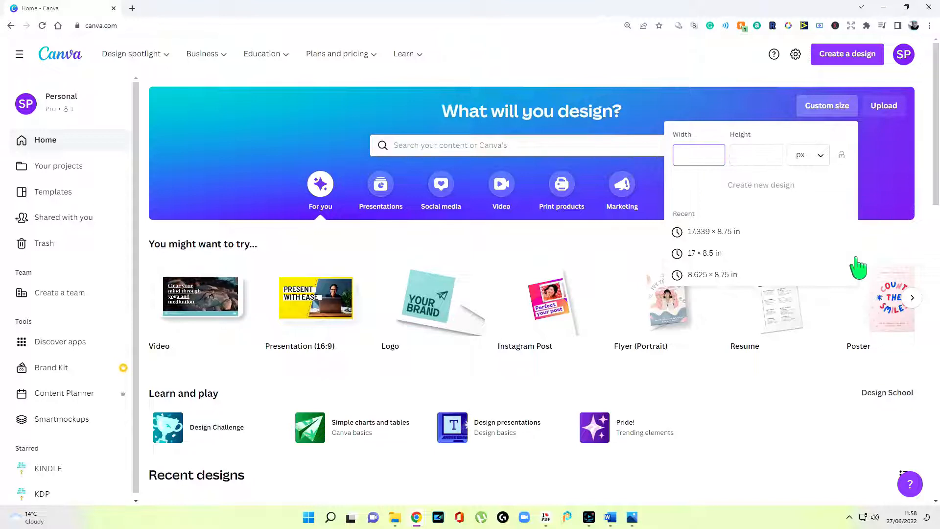
Create a 17.339 × 8.75 in custom design and drag the uploaded KDP template onto its page
click(700, 155)
text(17.339)
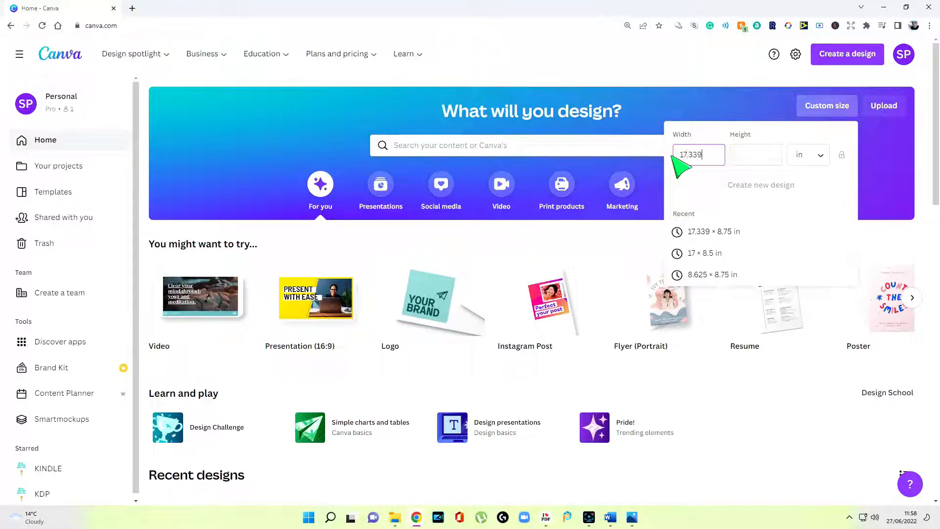
click(750, 162)
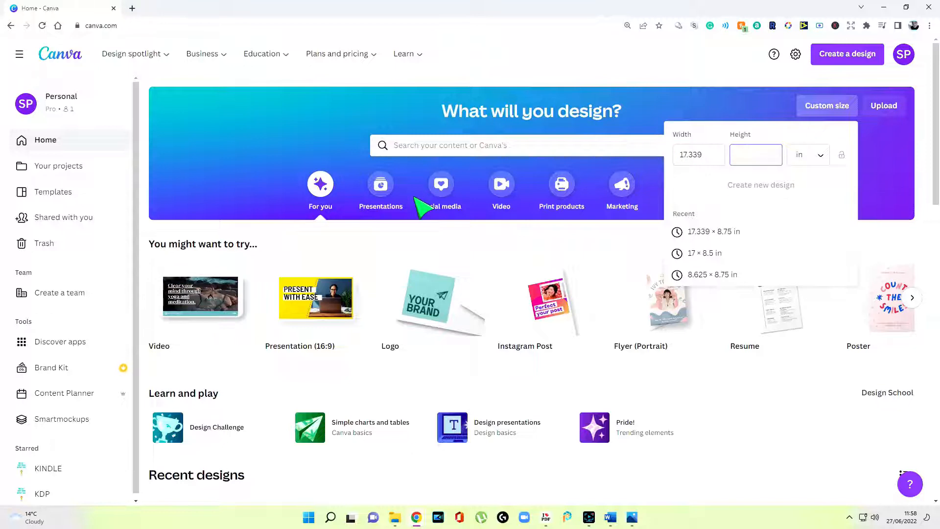
text(8.75)
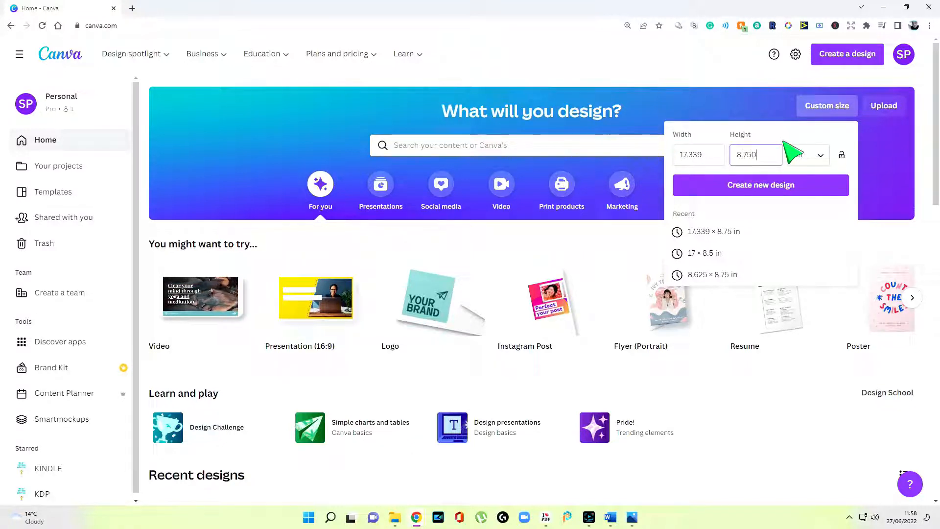
click(788, 189)
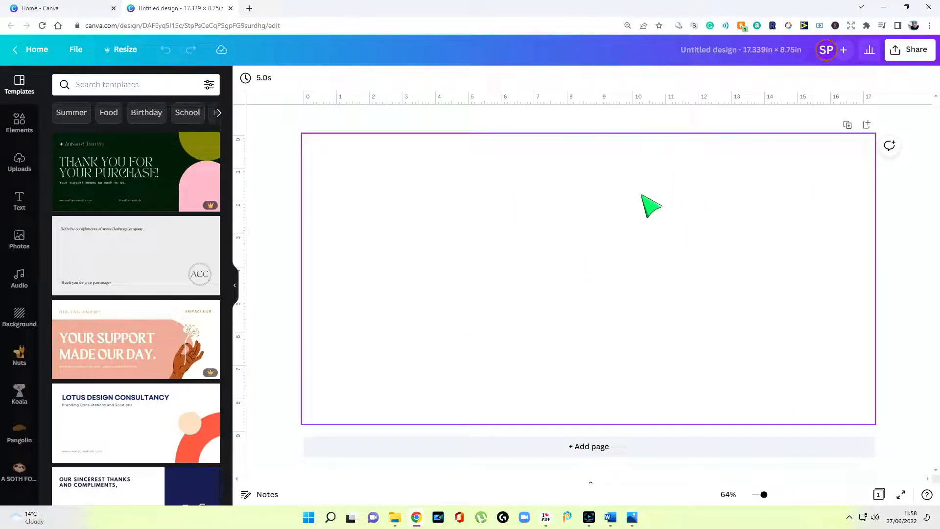
click(238, 287)
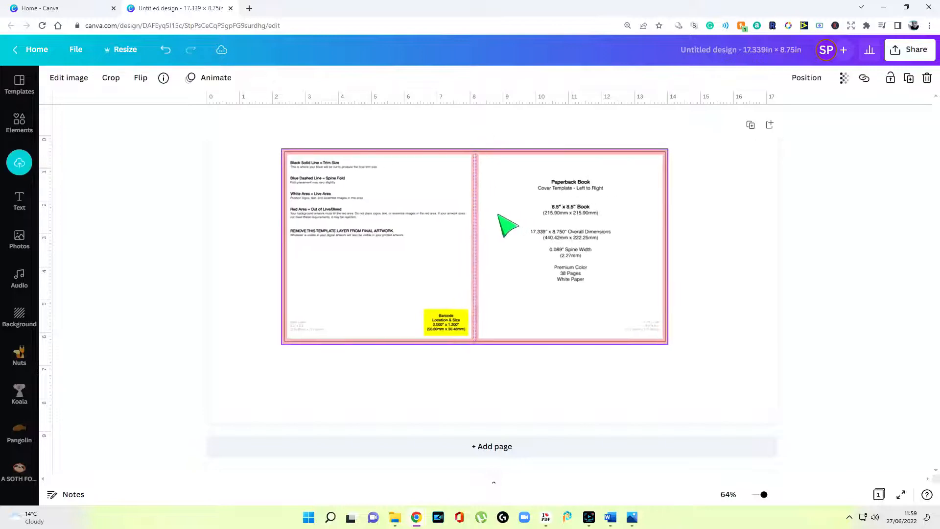
drag(504, 225, 449, 219)
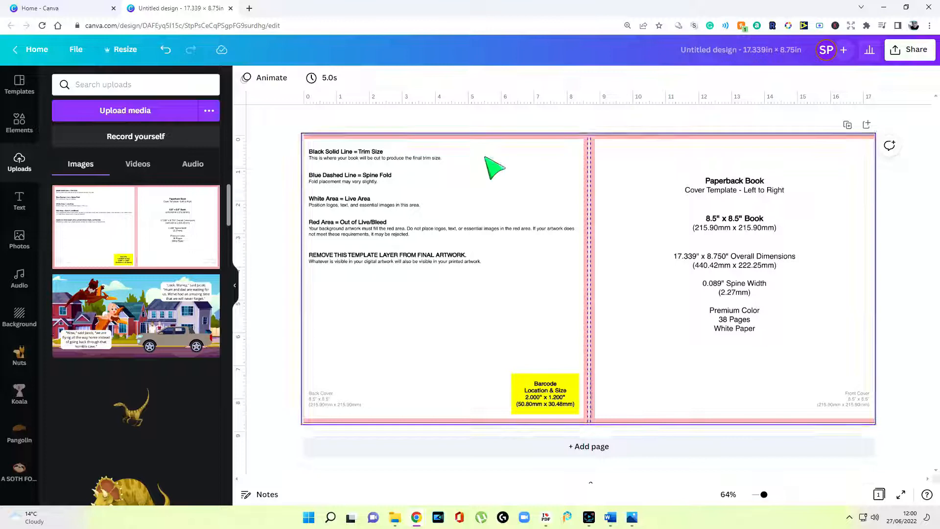
Detach the KDP template from the page background and resize it to cover the whole page
click(235, 288)
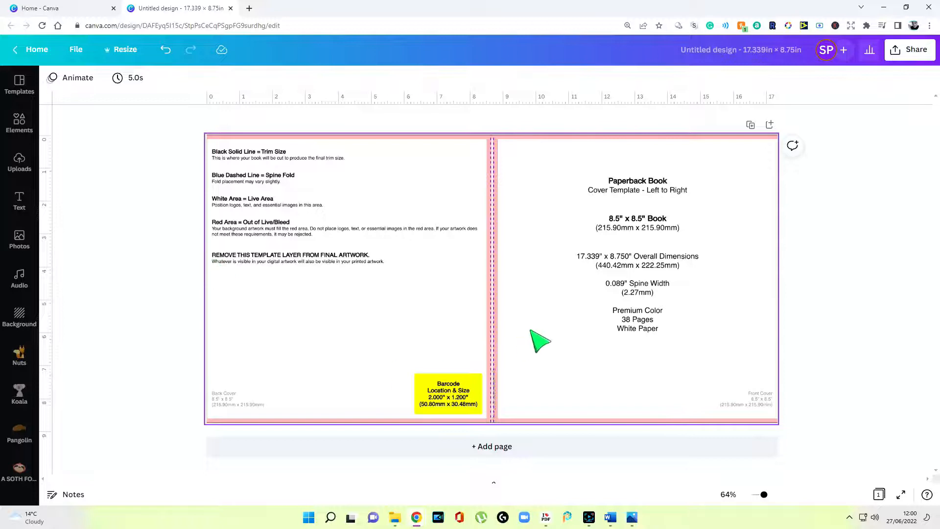
double_click(532, 328)
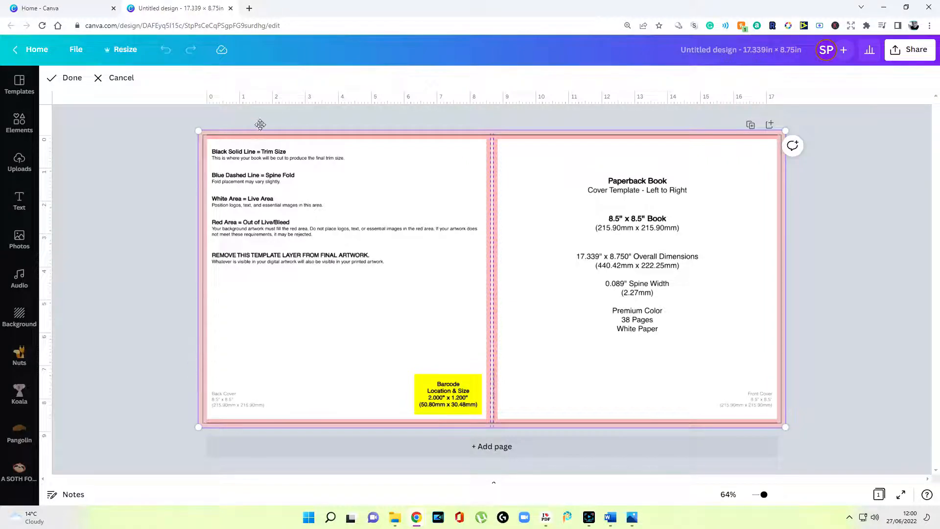
right_click(576, 252)
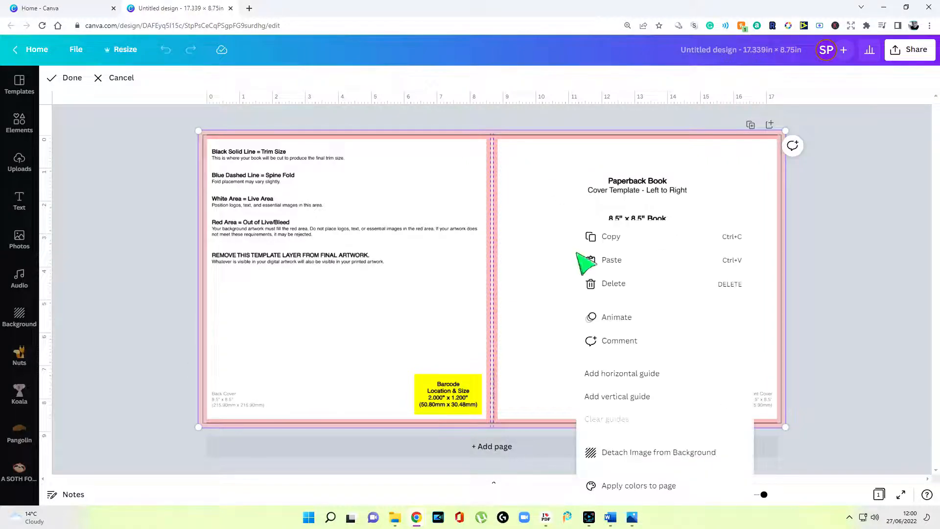
click(669, 453)
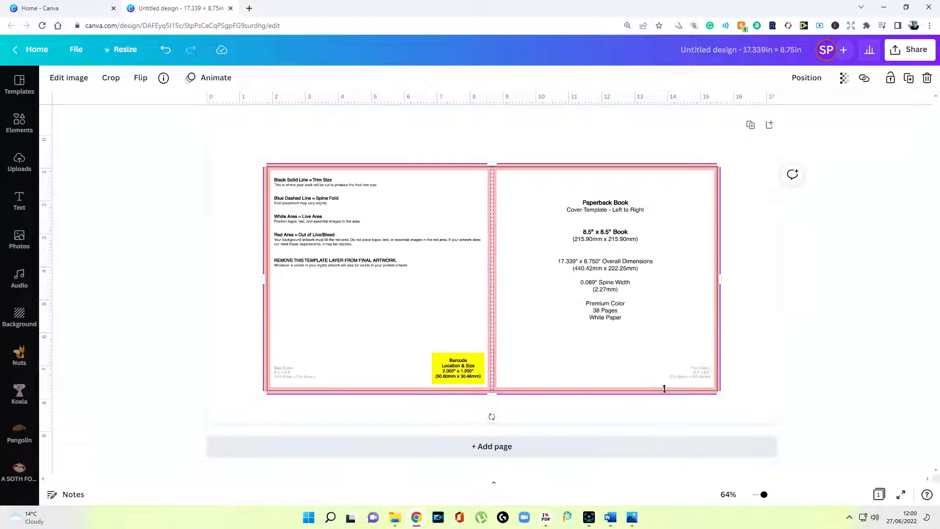
drag(611, 333, 555, 306)
drag(664, 366, 778, 422)
click(814, 368)
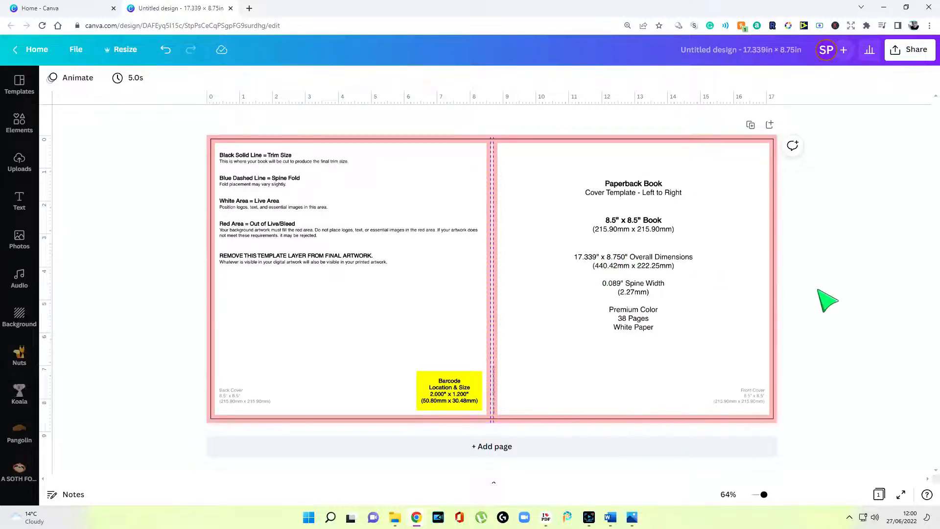
drag(600, 269, 560, 286)
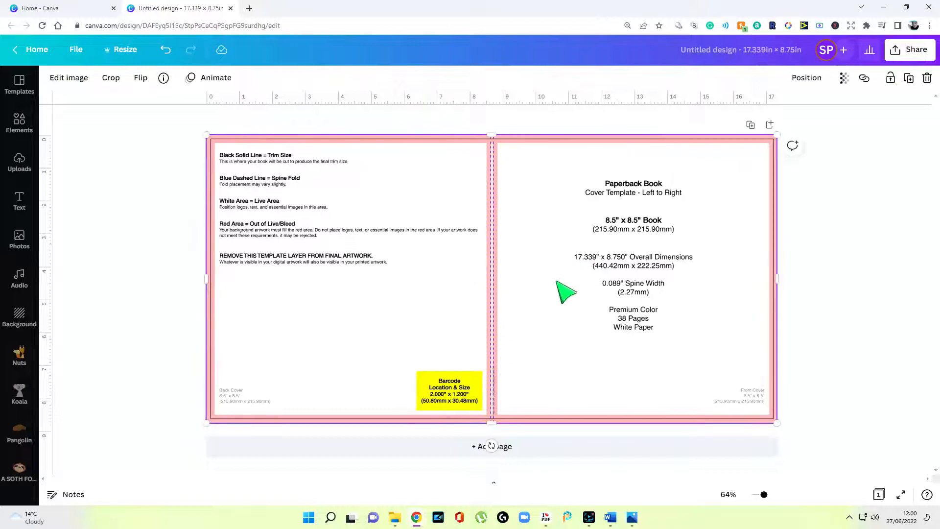
Lower the template image's transparency to about 63 or less so it looks faded
click(846, 79)
drag(839, 123, 768, 126)
click(279, 289)
click(838, 270)
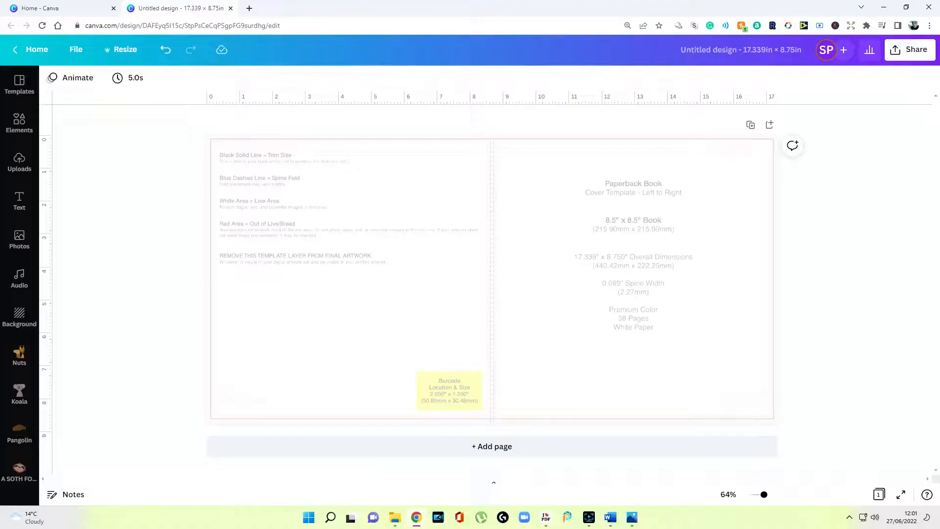
Apply the grey concrete texture as the page background and reposition the template overlay
click(568, 287)
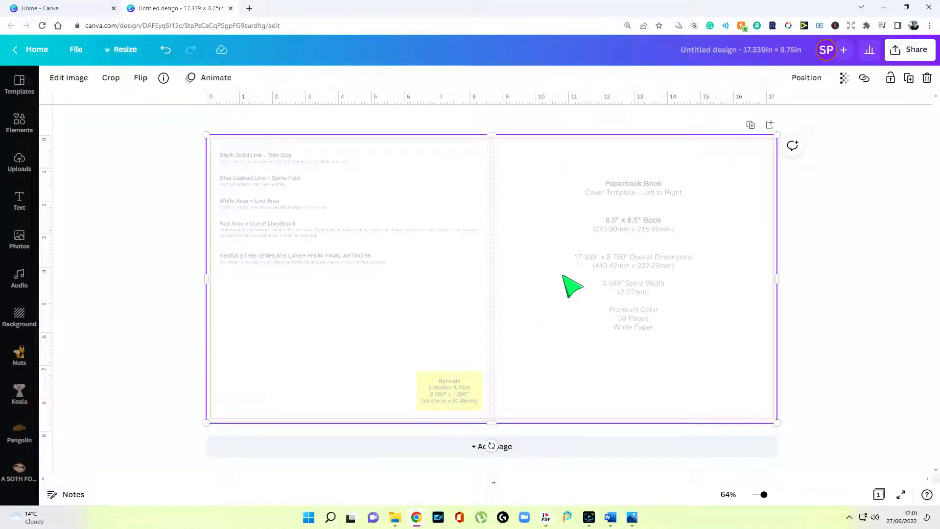
click(20, 315)
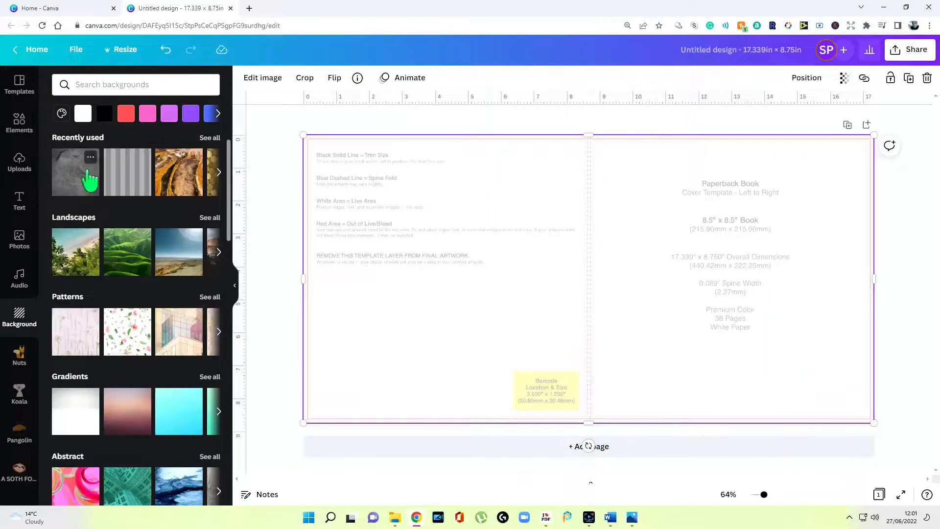
click(89, 180)
click(687, 241)
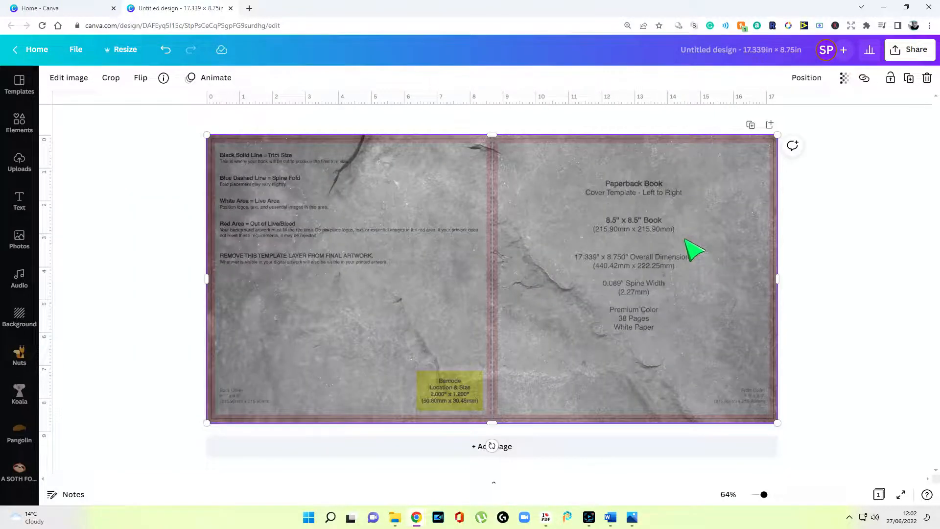
mouse_move(695, 251)
mouse_down()
mouse_move(678, 347)
mouse_move(818, 274)
mouse_move(772, 302)
mouse_move(795, 269)
mouse_move(709, 292)
mouse_move(691, 251)
mouse_up()
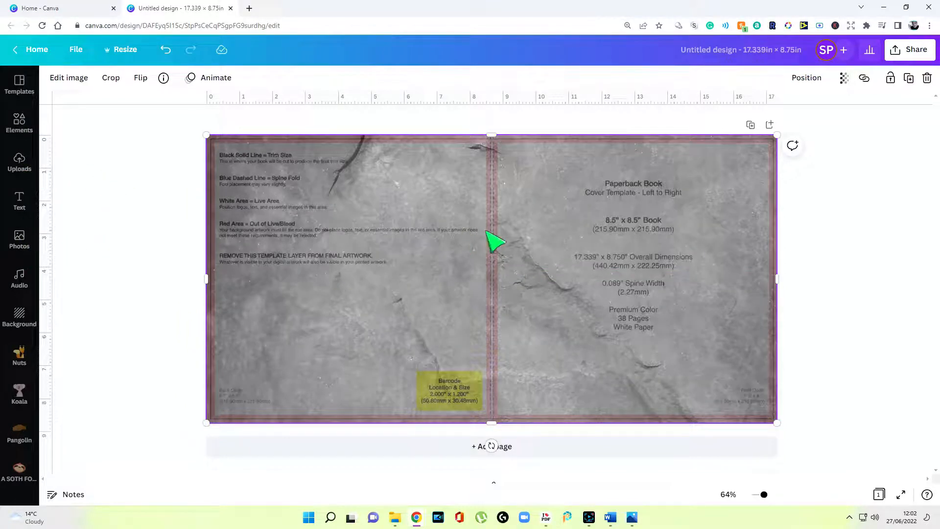
drag(707, 224, 708, 331)
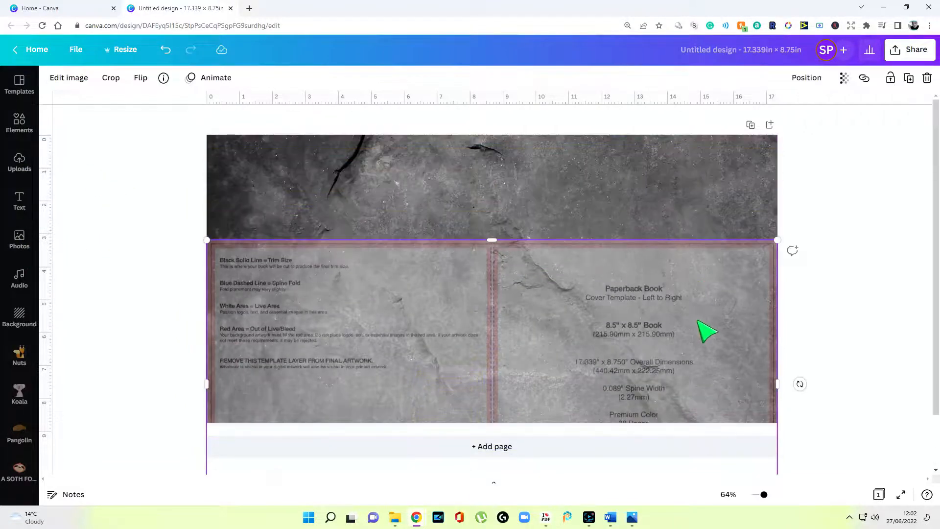
Brighten the stone background image and move the template layer up to the page top
click(704, 191)
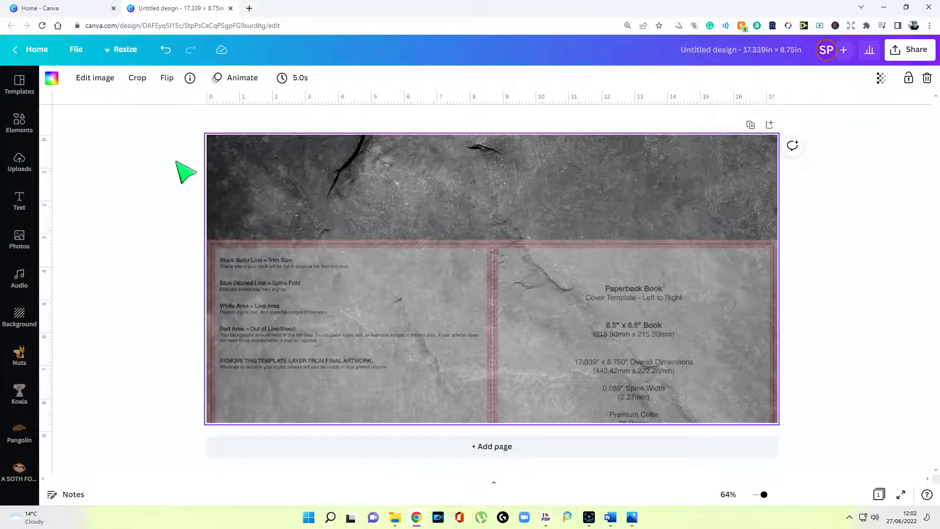
click(105, 78)
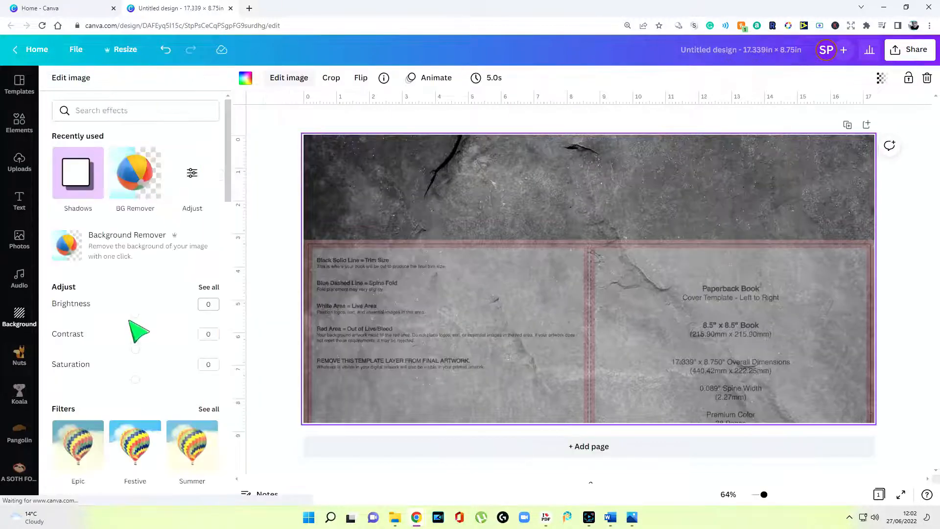
drag(135, 319, 157, 349)
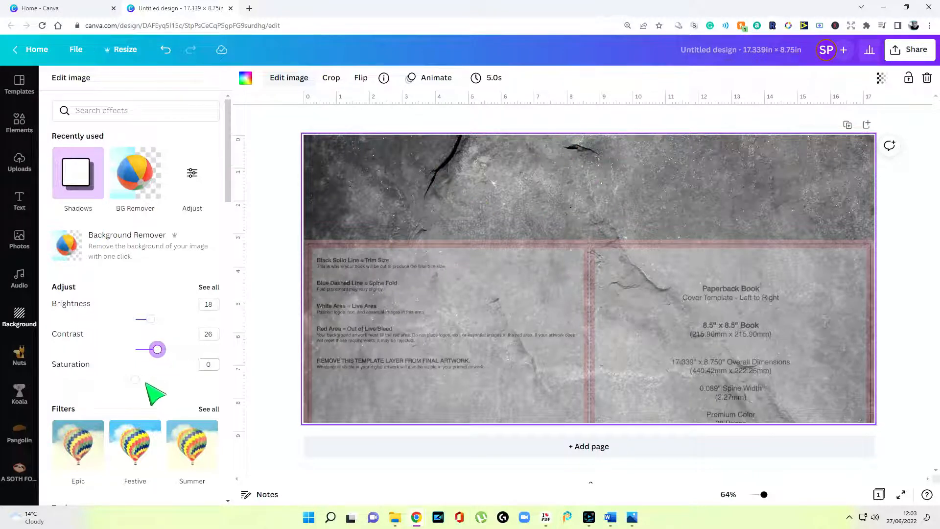
click(626, 339)
drag(625, 338, 626, 248)
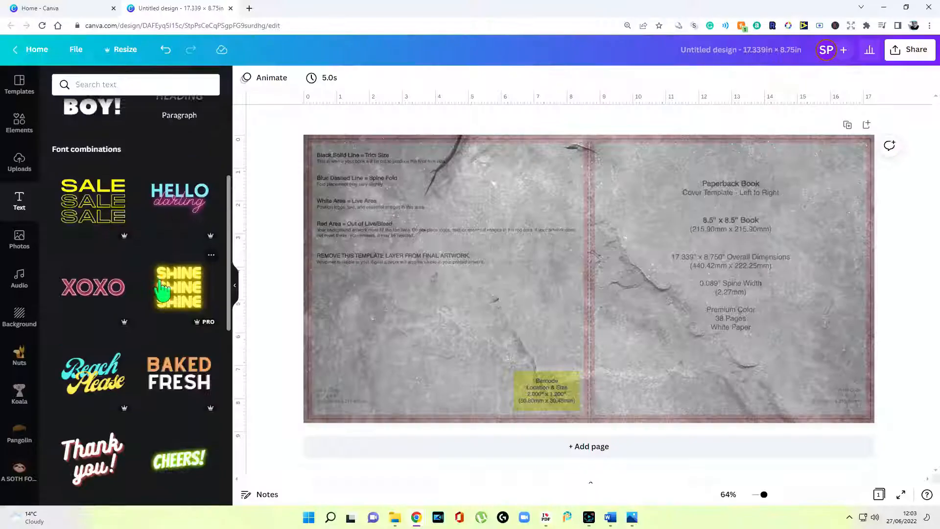
Add the 'I can & I will' Shrikhand text combo to the right, front-cover half
scroll(145, 297, down, 7)
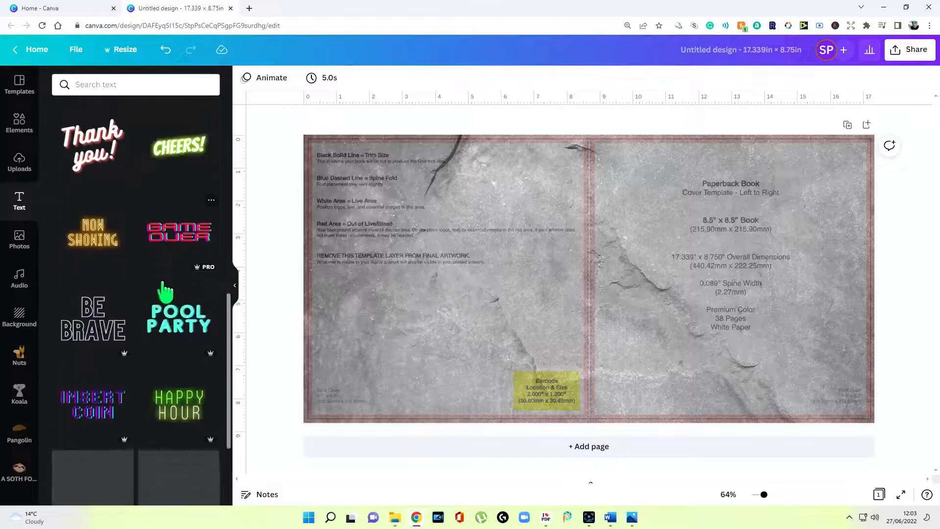
scroll(146, 297, down, 4)
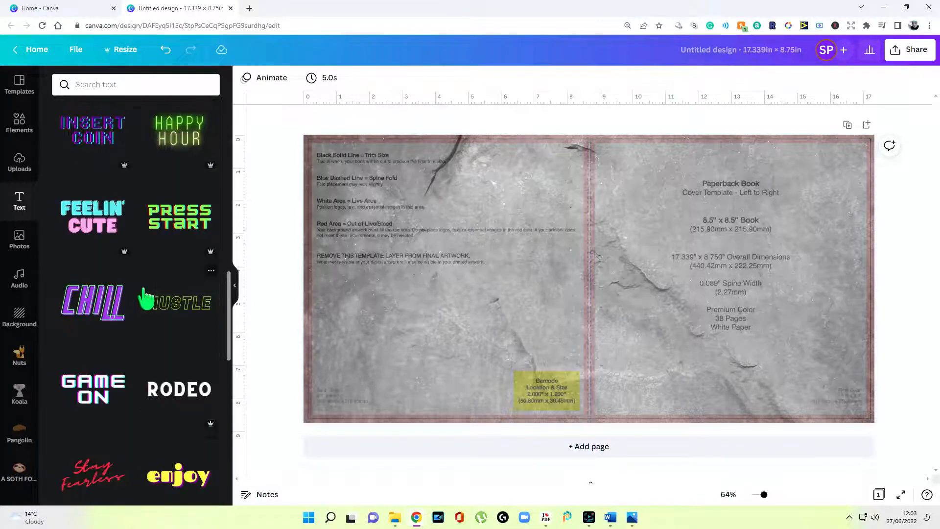
scroll(144, 294, down, 3)
scroll(147, 294, down, 5)
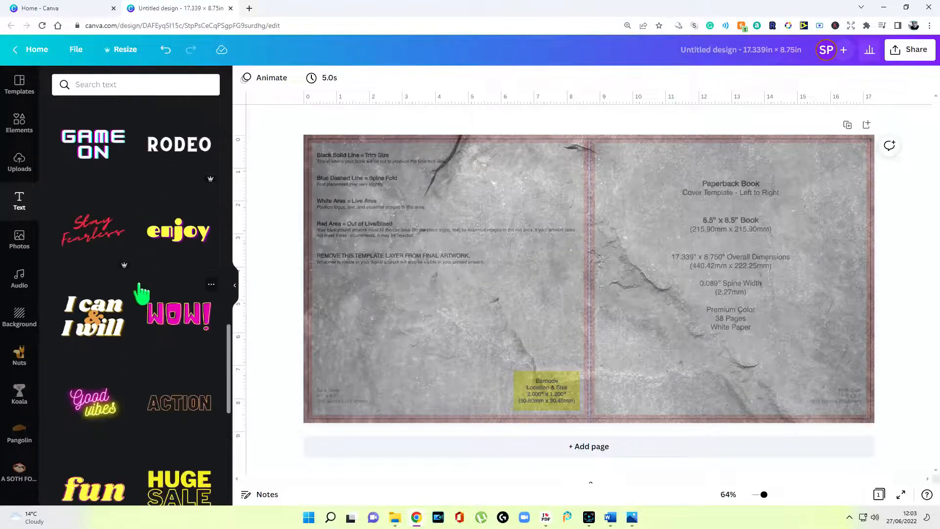
click(111, 184)
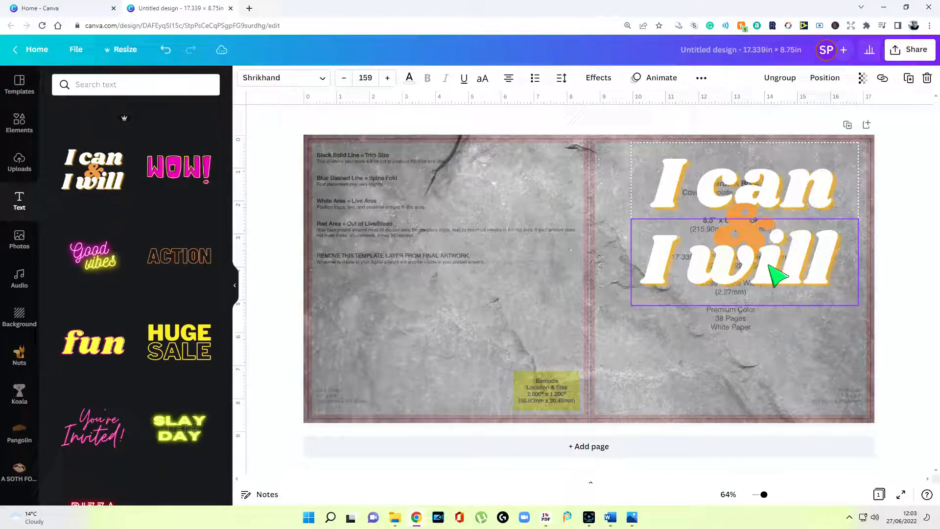
drag(770, 268, 775, 269)
Try an Echo colour change and the Neon effect on the 'I can & I will' text
click(797, 210)
drag(832, 196, 894, 202)
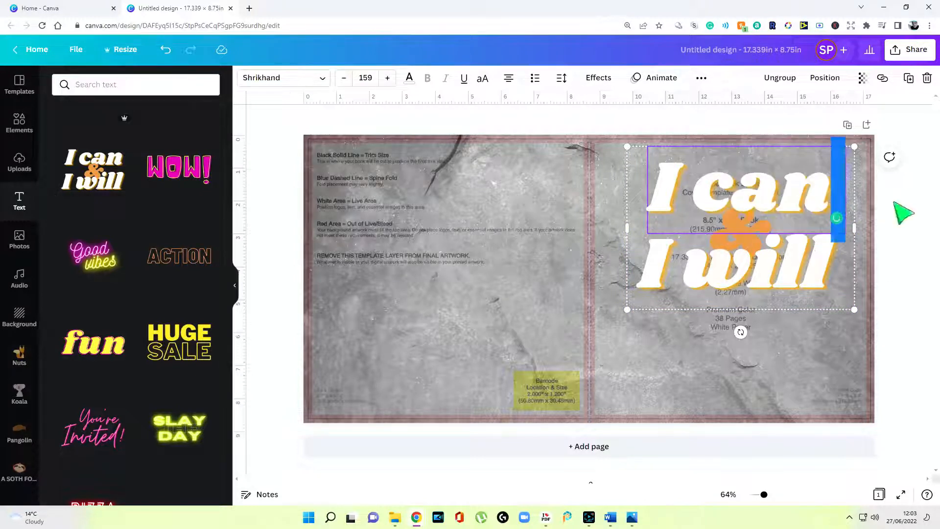
click(776, 251)
double_click(772, 268)
click(810, 269)
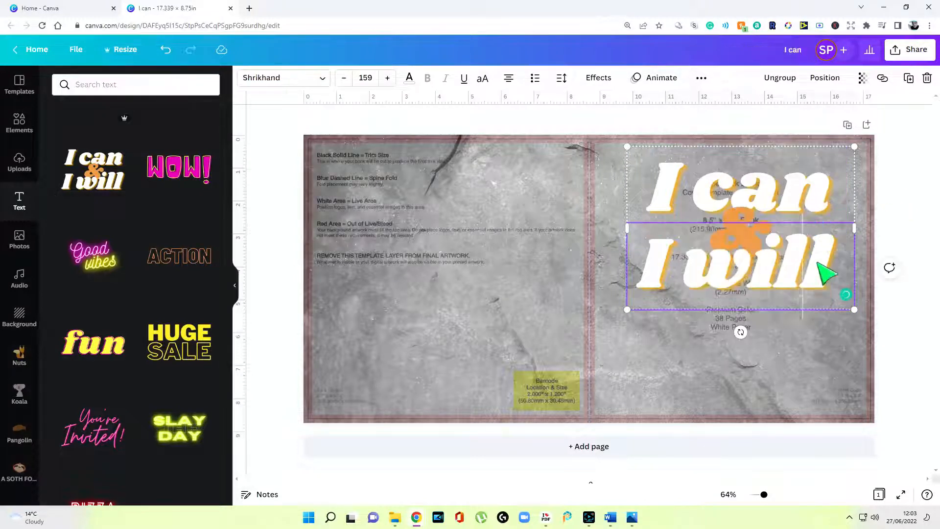
click(600, 78)
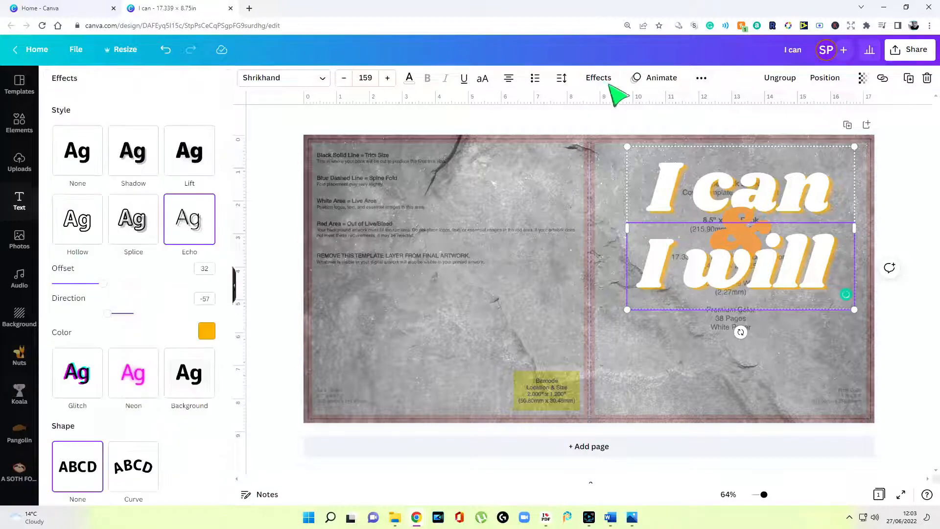
click(207, 333)
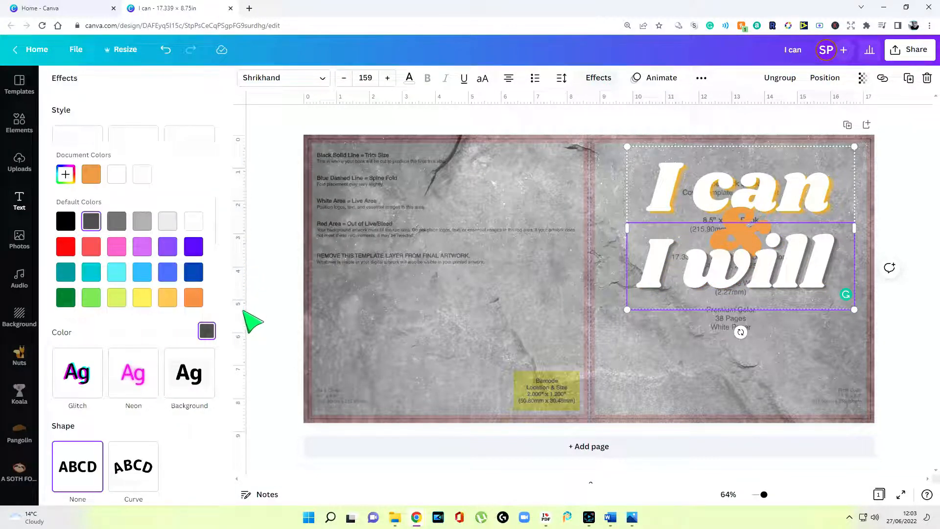
click(132, 376)
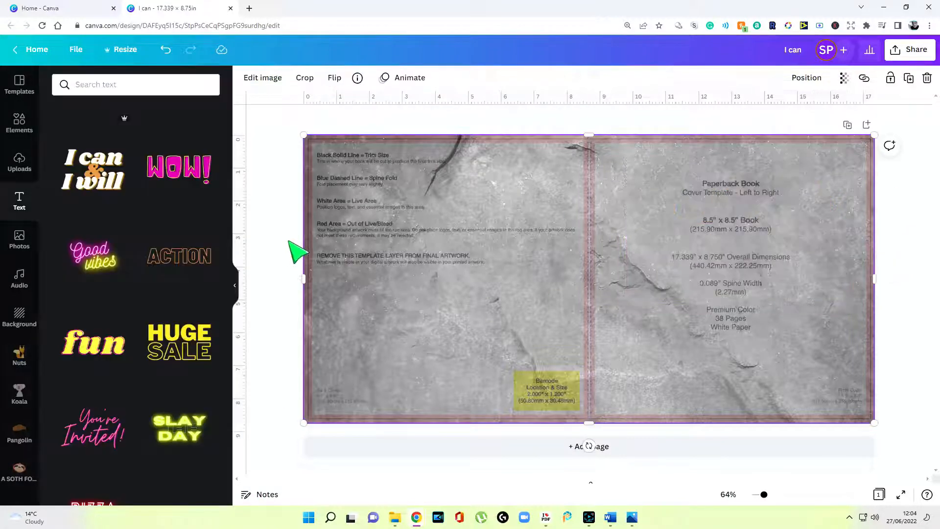
click(281, 228)
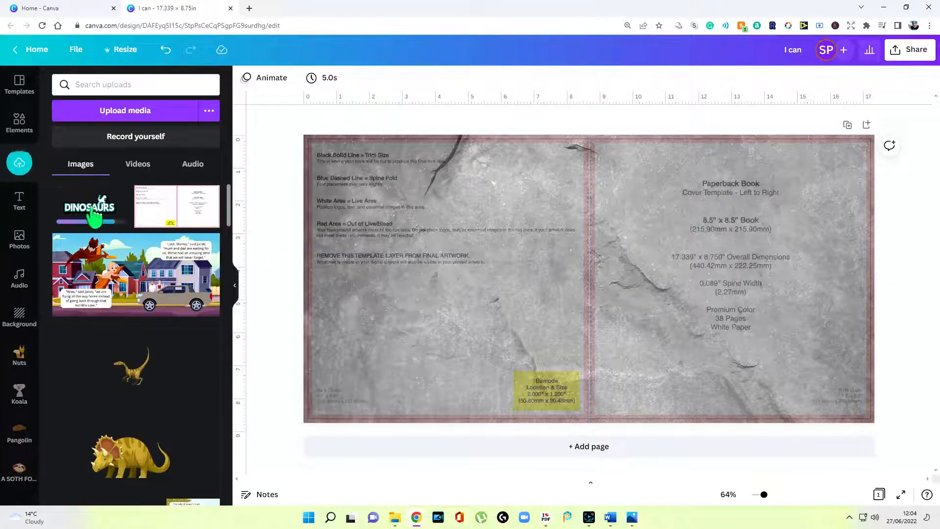
Add the DINOSAURS image and enlarge it across the upper front cover
click(94, 215)
drag(565, 292, 750, 232)
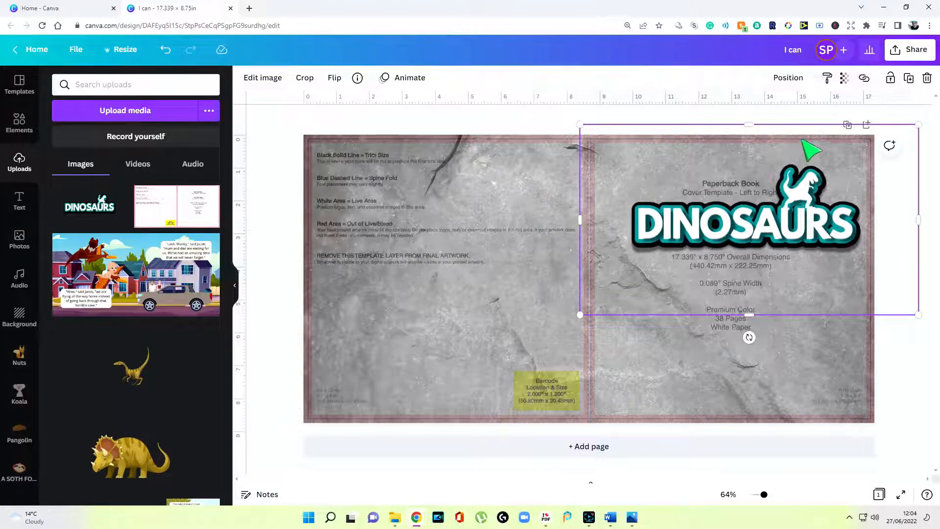
click(239, 293)
drag(483, 315, 457, 339)
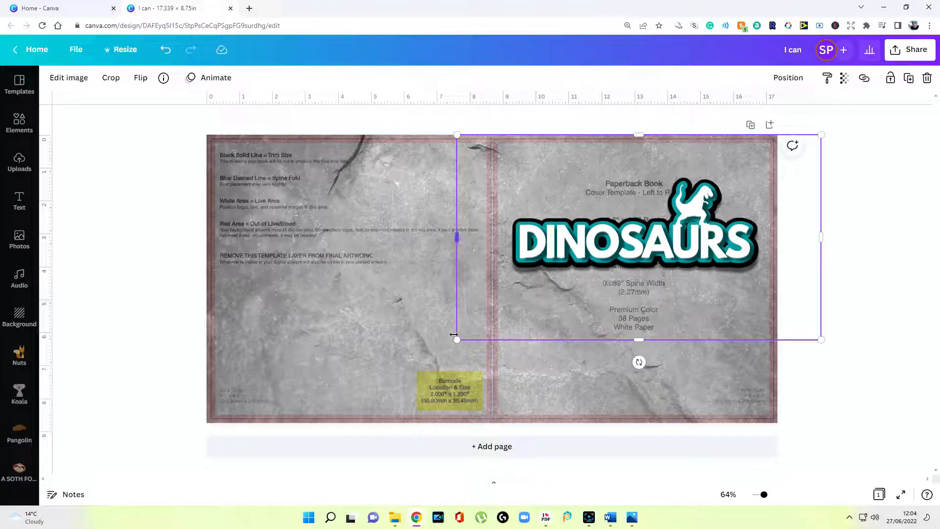
click(918, 267)
click(19, 200)
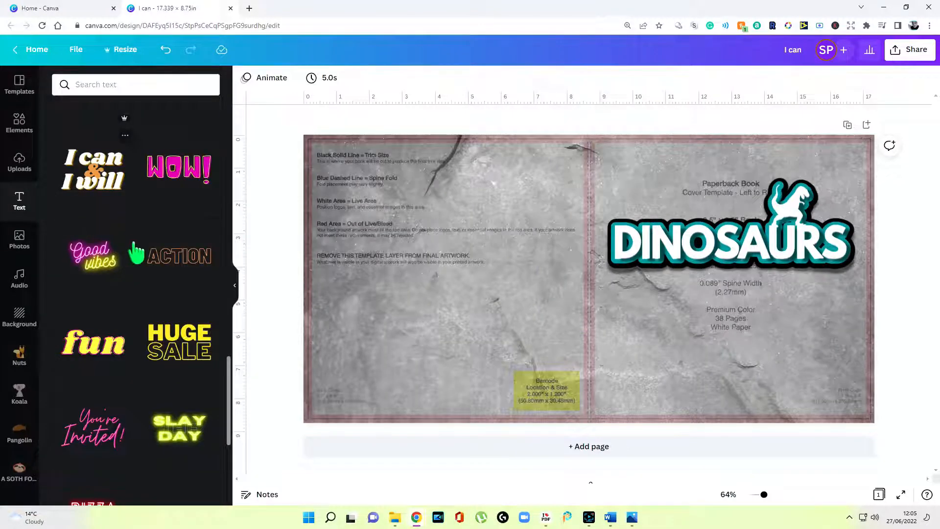
Add the BABY BOY! text template and retype it as 'JACOB AND THE'
scroll(171, 244, down, 5)
scroll(172, 245, down, 5)
click(179, 370)
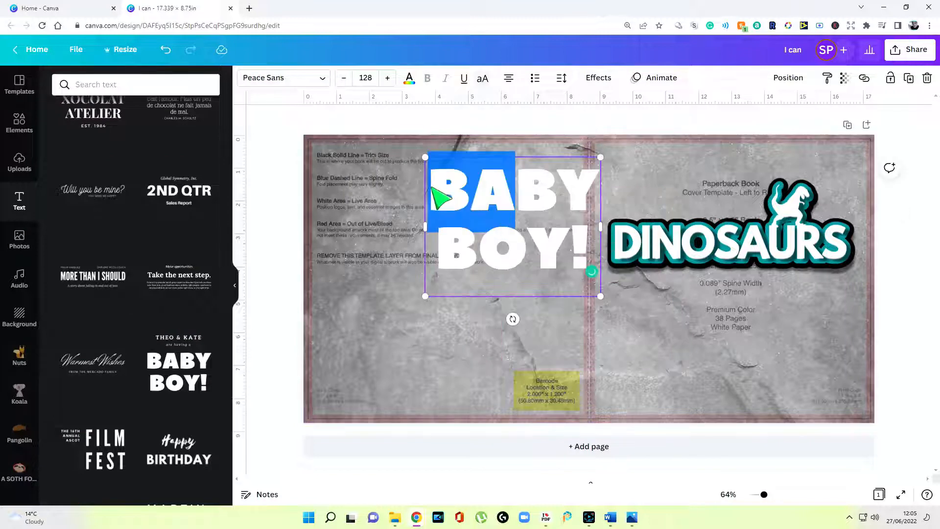
click(434, 190)
drag(435, 190, 518, 267)
text(JAC)
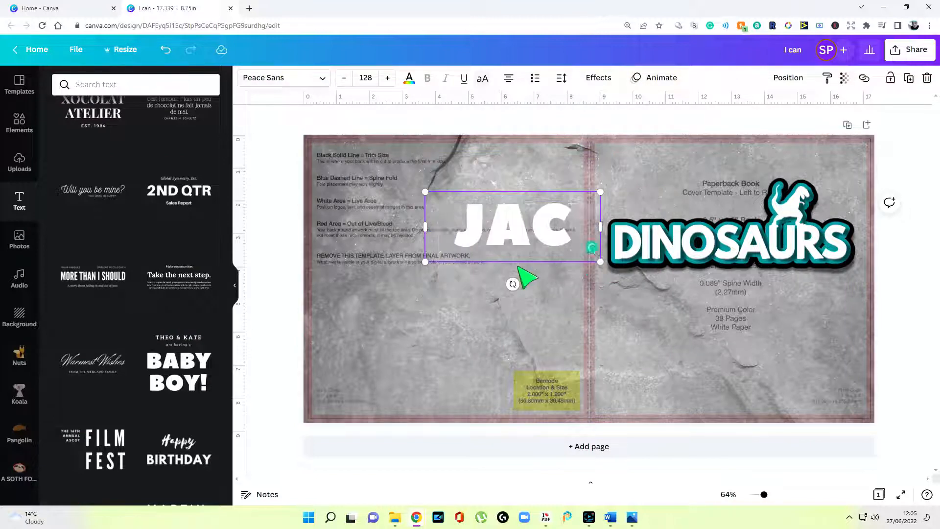
text(OB)
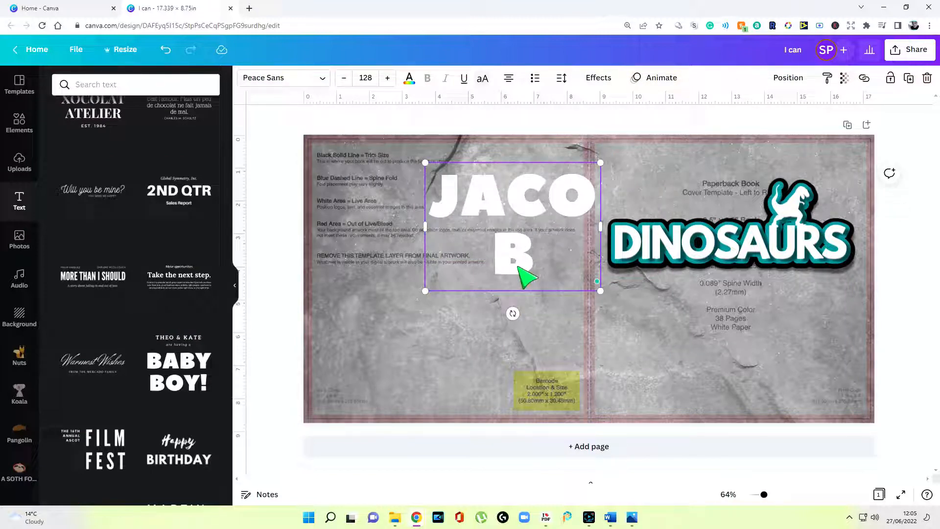
text( AND THE)
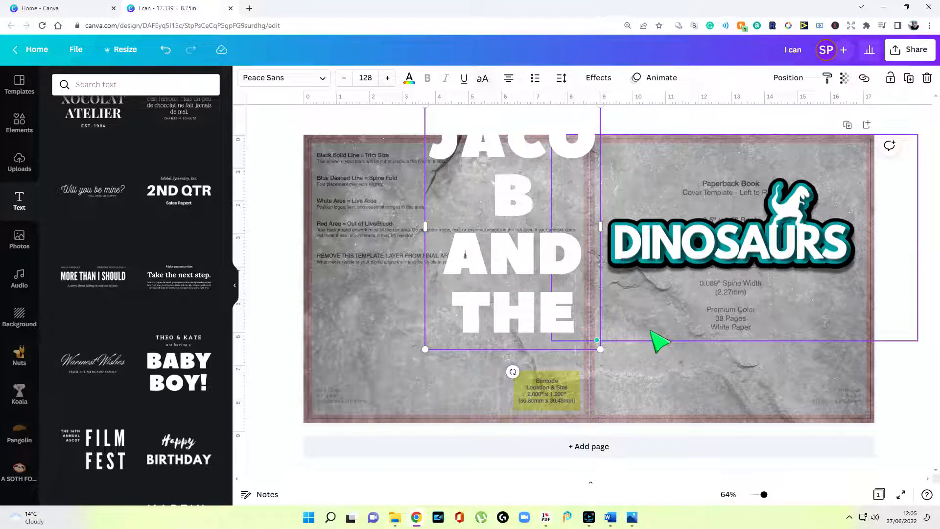
Make the title left-aligned at size 71.5 and place it above the DINOSAURS logo
click(724, 222)
click(512, 262)
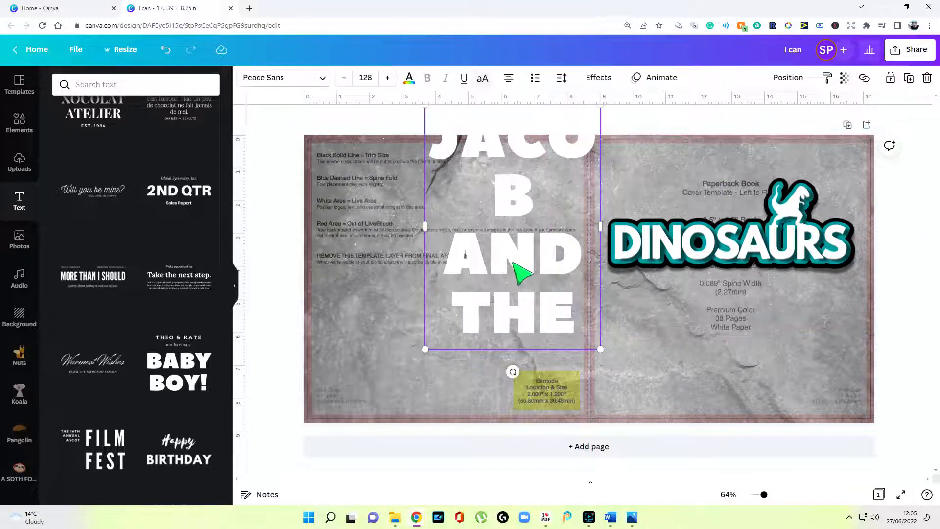
click(345, 78)
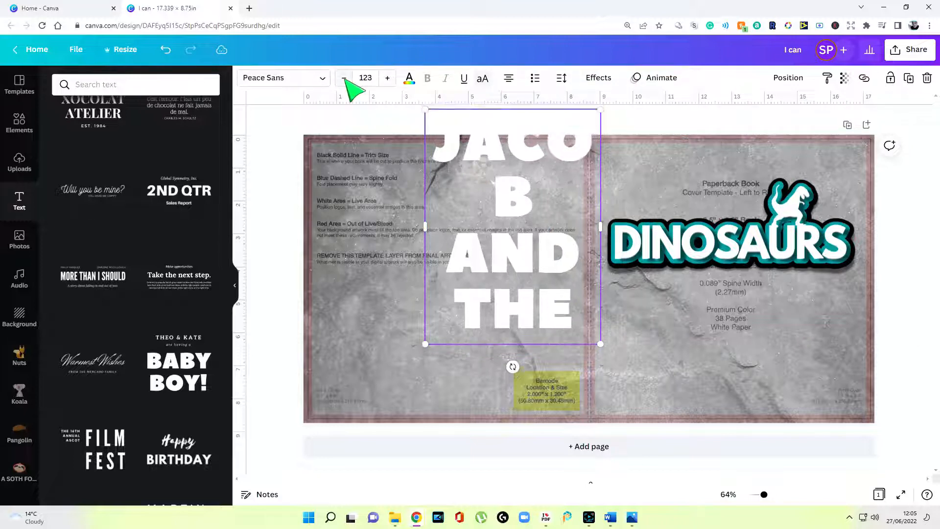
click(509, 79)
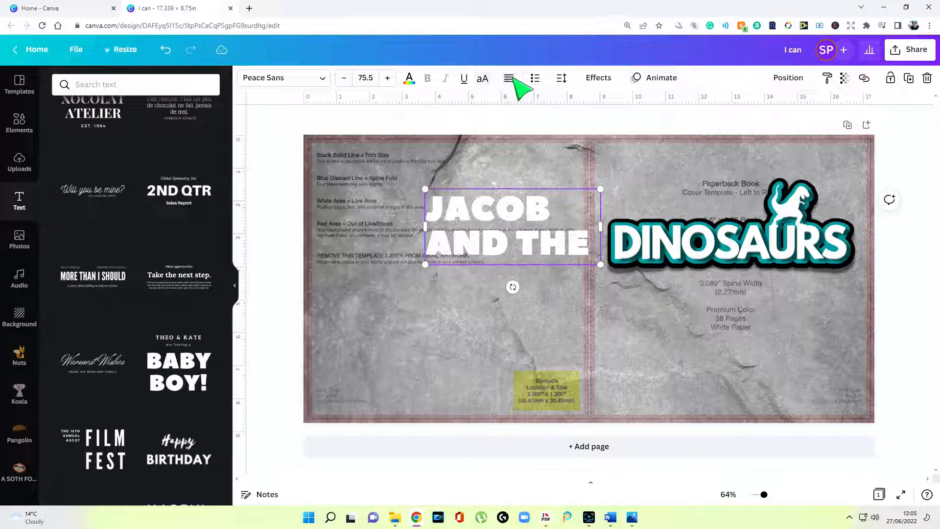
click(512, 78)
click(512, 79)
click(512, 79)
drag(529, 242, 704, 200)
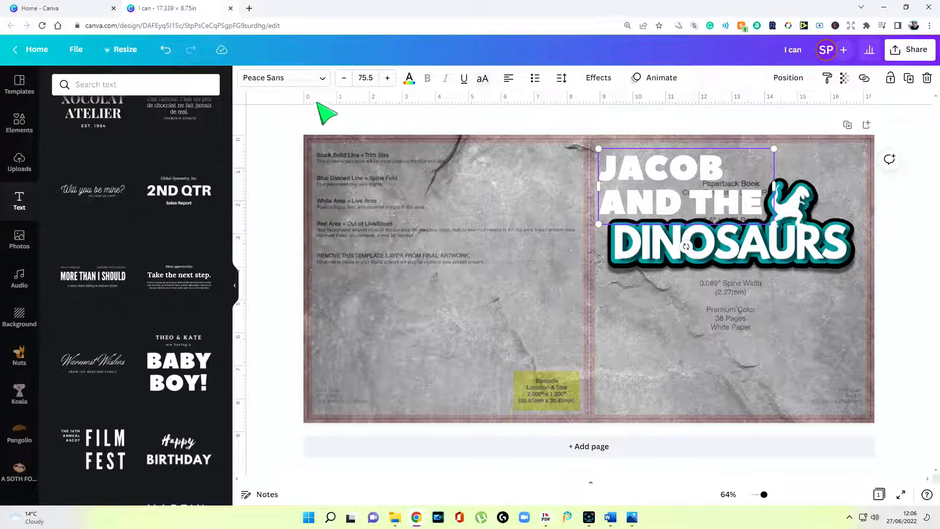
click(344, 78)
click(345, 79)
click(344, 79)
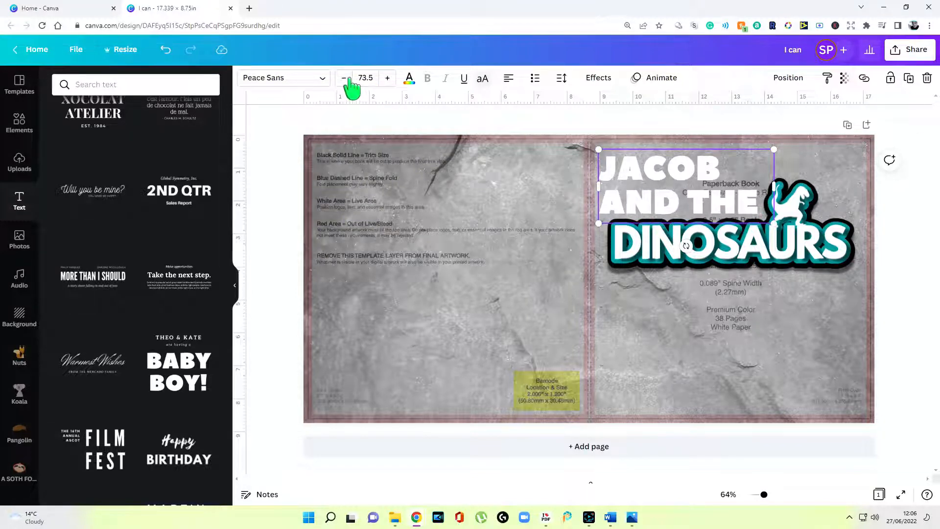
click(345, 79)
click(598, 78)
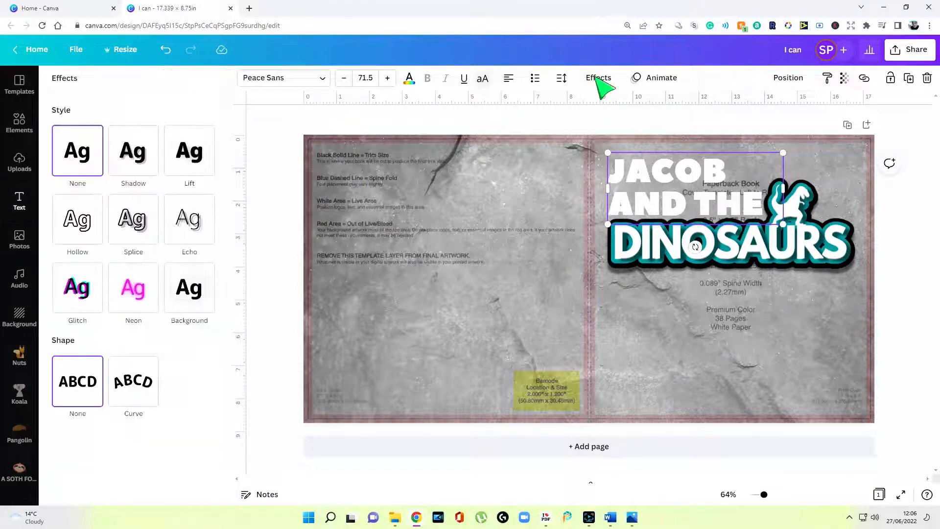
Give the title a Lift shadow, then paste a copy of it over the original
click(202, 169)
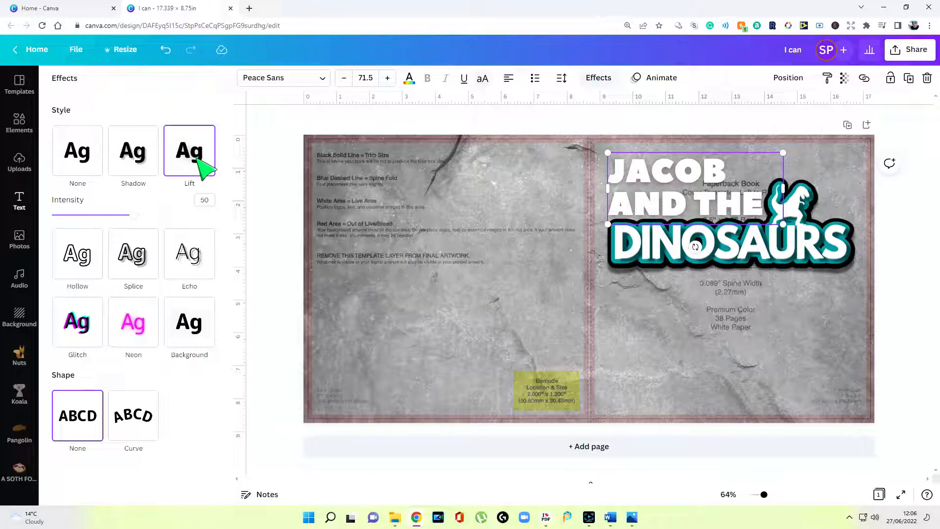
right_click(681, 185)
click(722, 201)
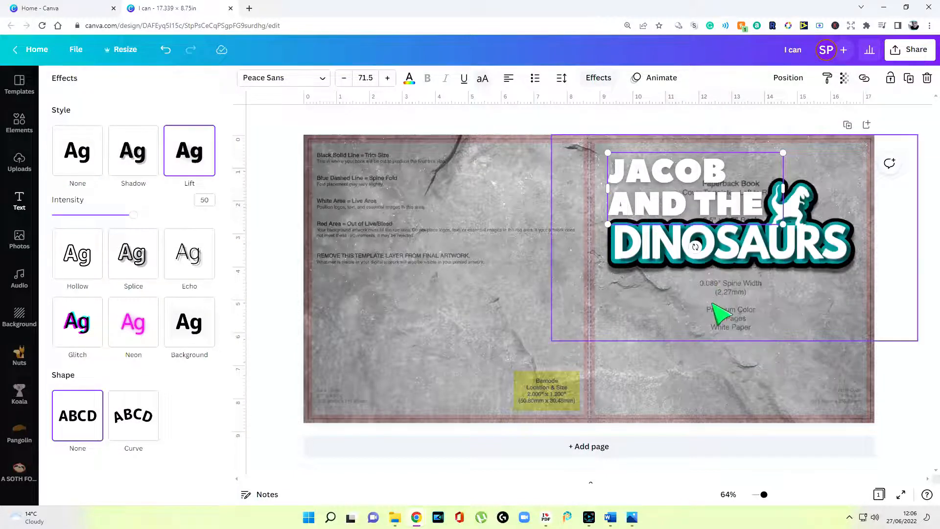
click(713, 318)
click(489, 317)
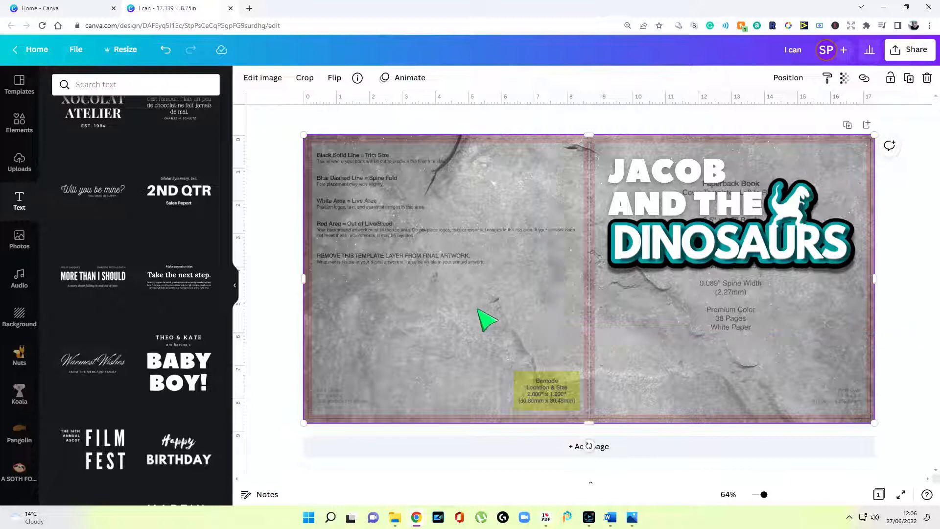
right_click(478, 314)
click(519, 258)
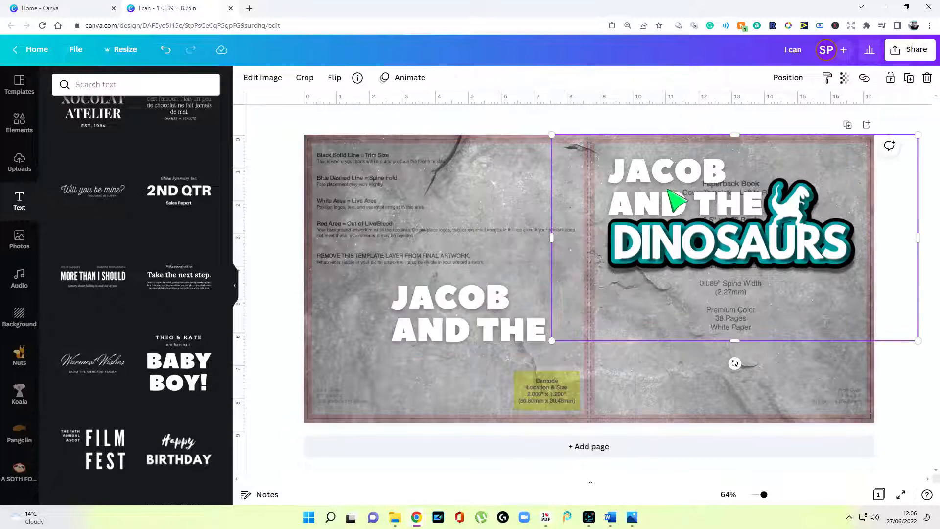
click(474, 330)
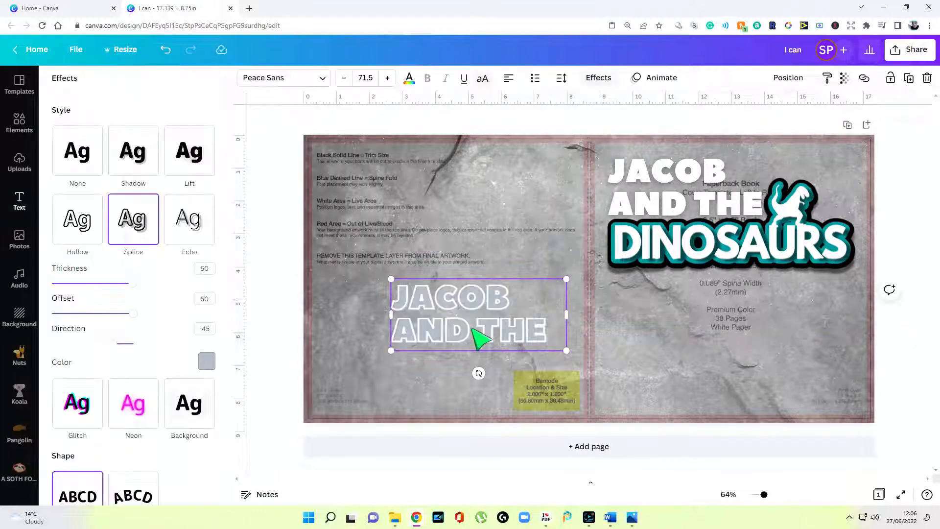
drag(474, 331, 692, 202)
Adjust the copy's Splice offset and direction and colour it lime green
scroll(697, 210, up, 3)
click(599, 77)
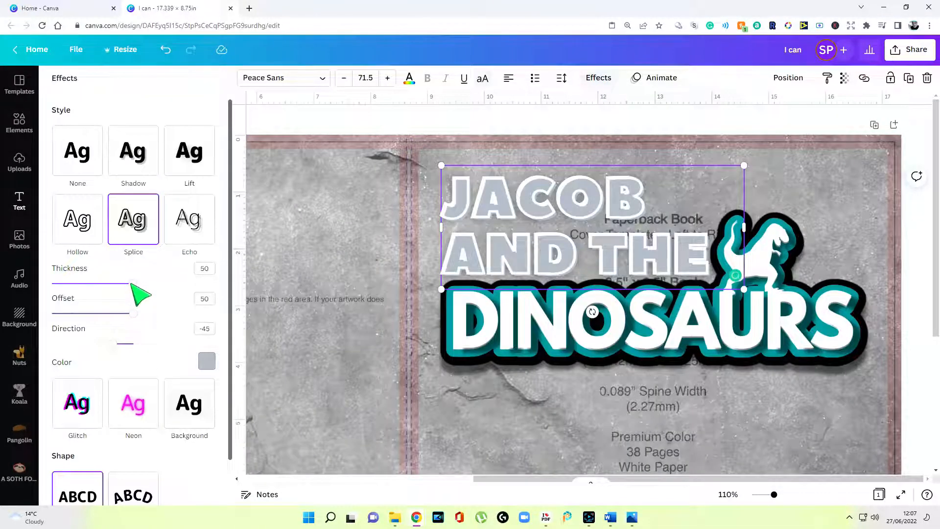
drag(114, 344, 52, 313)
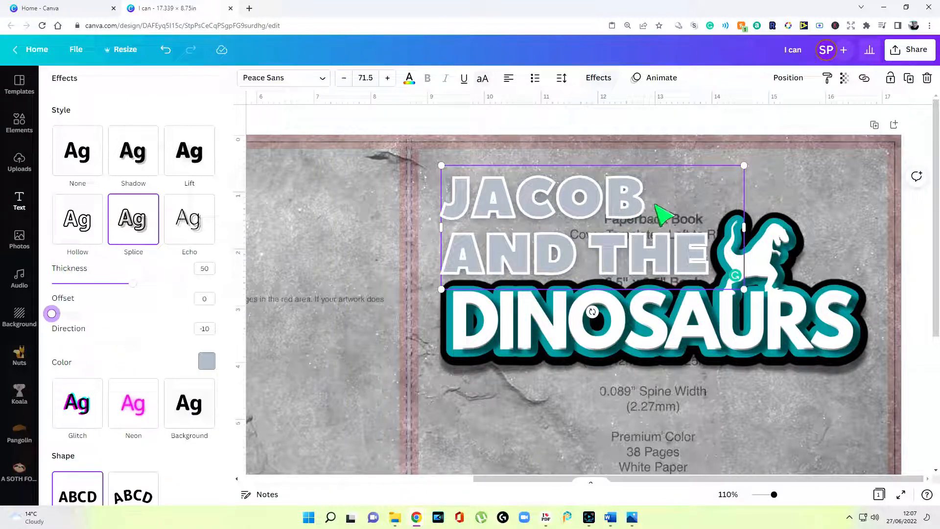
click(635, 119)
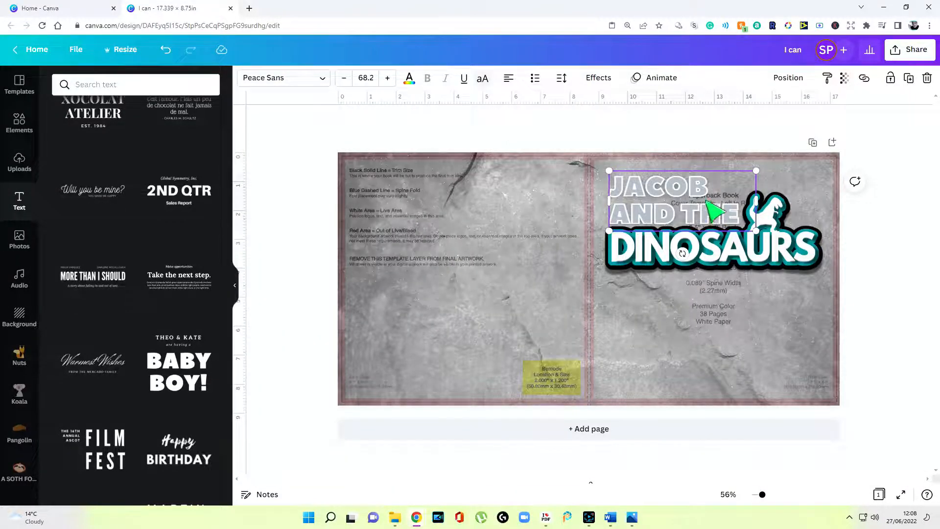
click(597, 79)
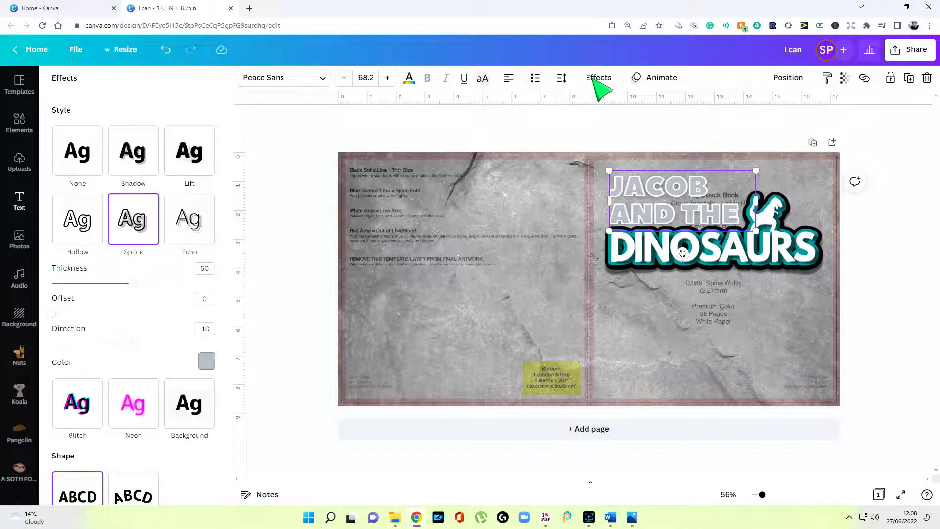
click(206, 360)
click(118, 329)
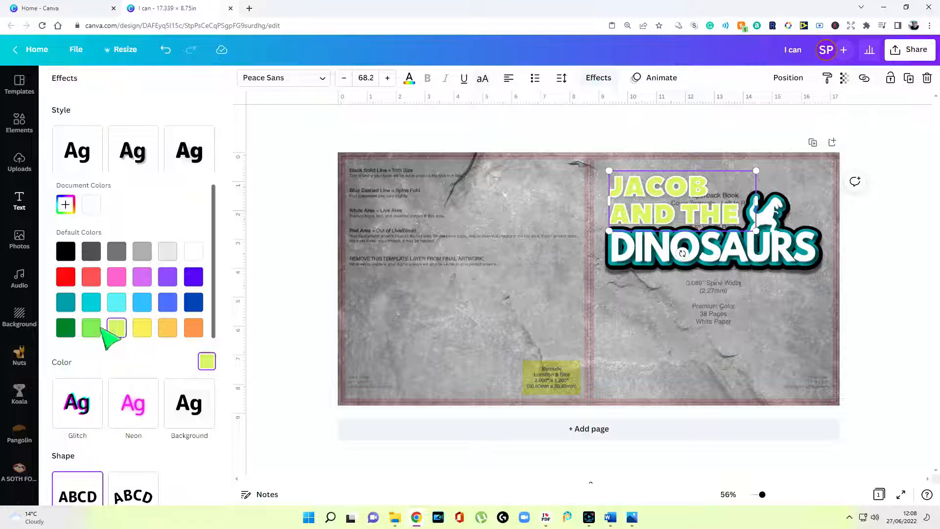
click(898, 343)
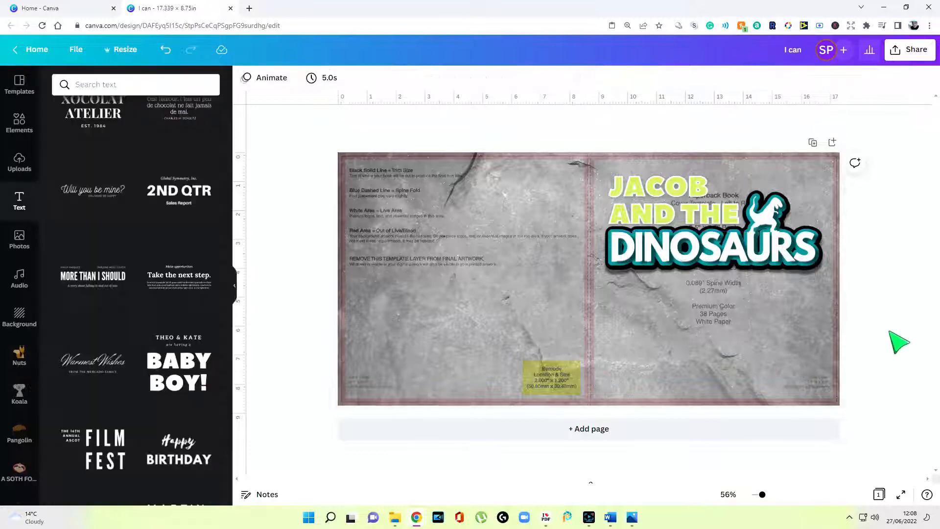
Add a teal square and stretch it into a full-width bar near the cover bottom
click(24, 132)
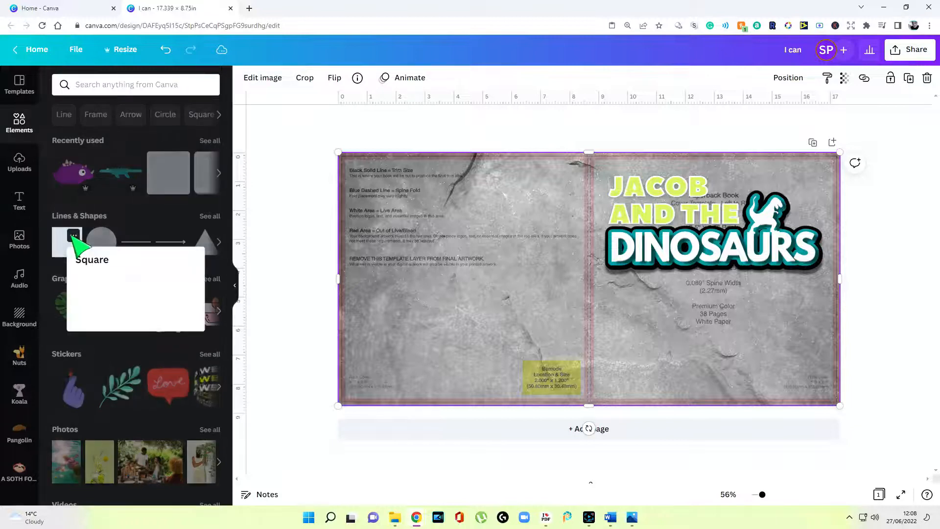
click(67, 242)
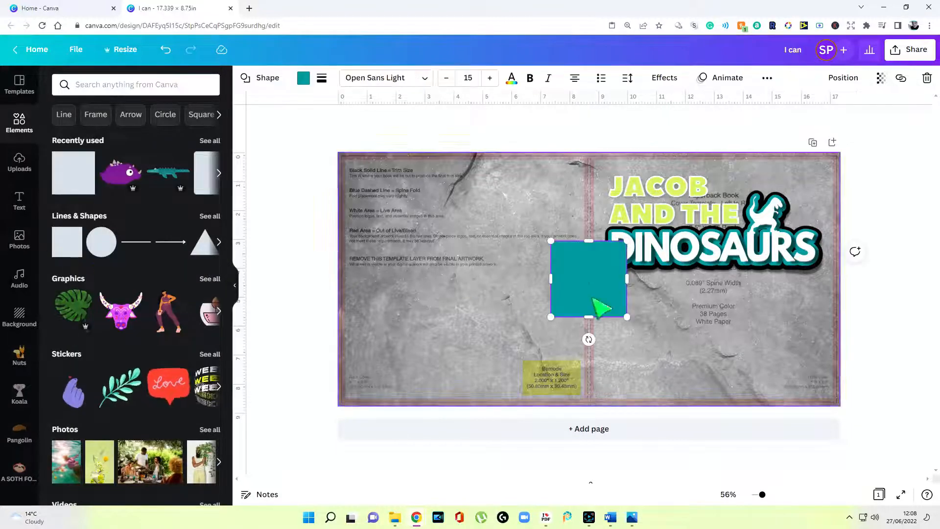
drag(588, 237, 323, 311)
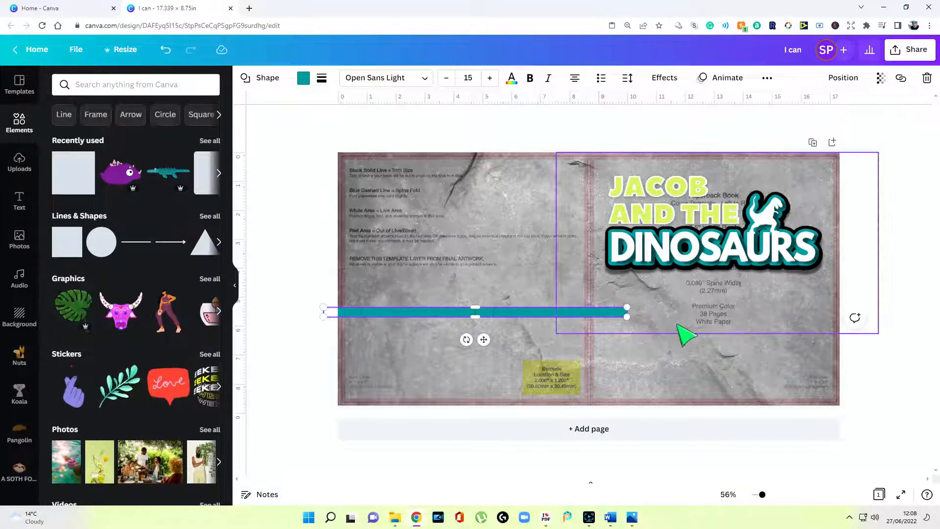
drag(628, 312, 856, 312)
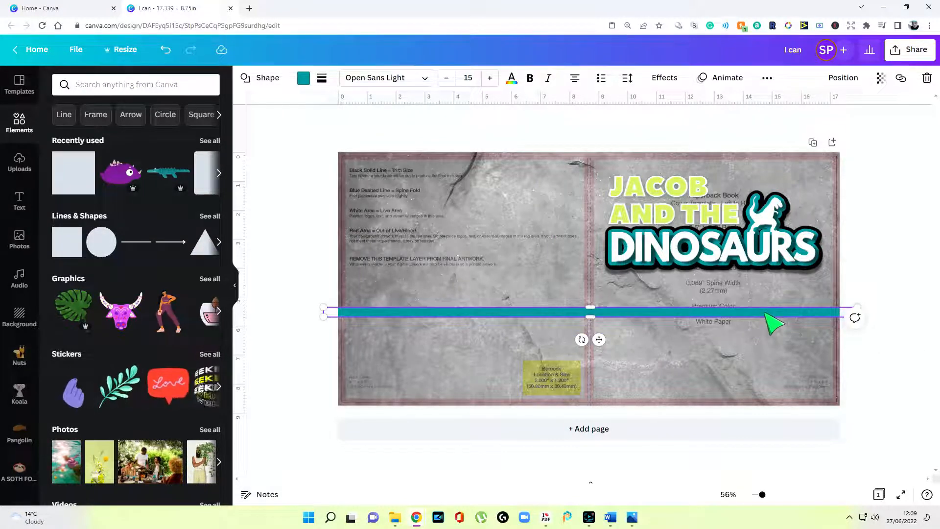
drag(767, 315, 520, 377)
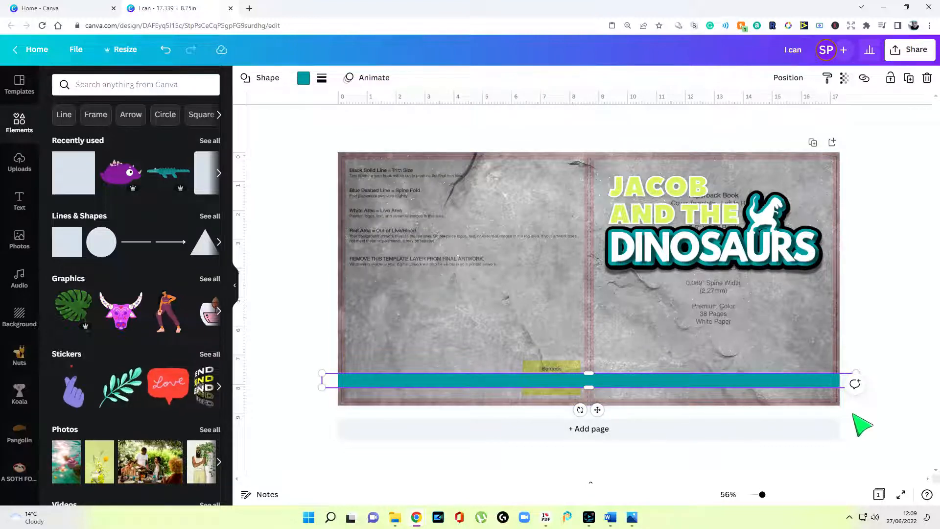
Put bold text reading 'For Children of all Ages' on the teal bar
double_click(758, 387)
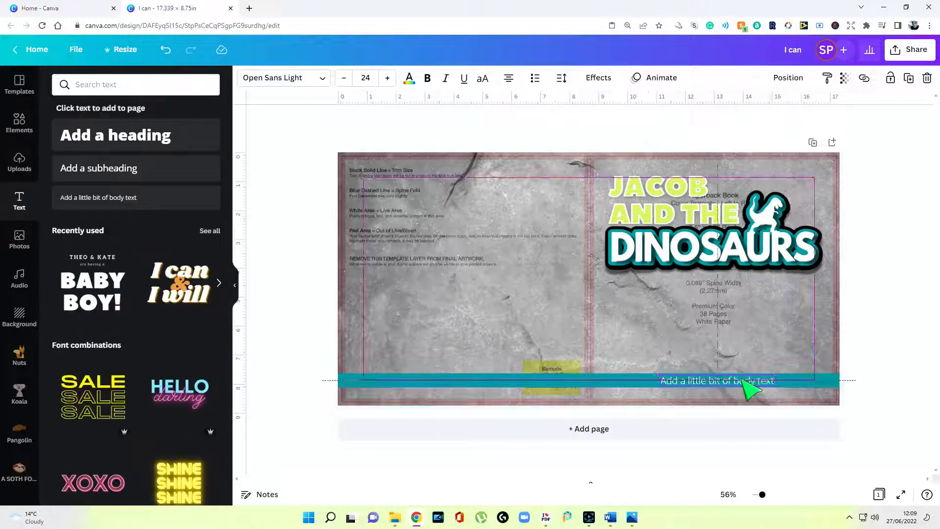
drag(741, 379, 740, 377)
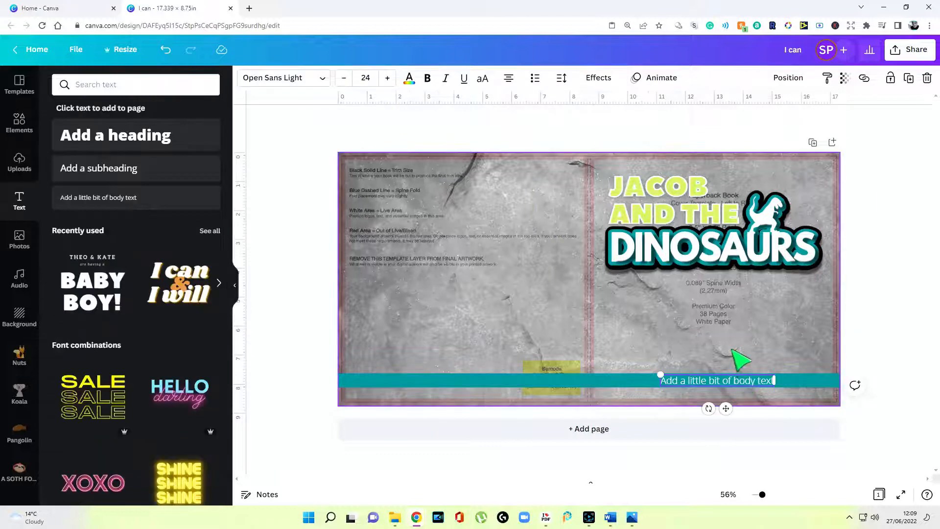
drag(724, 383, 725, 384)
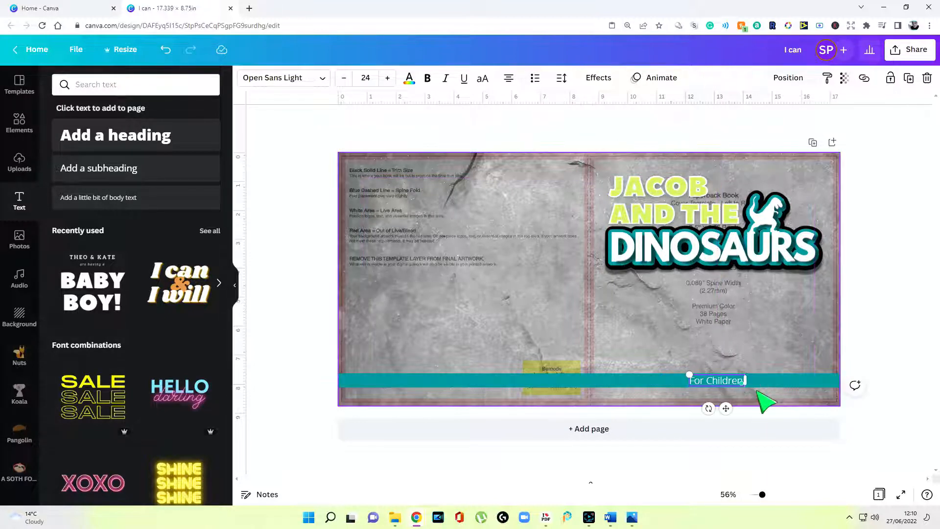
text(of All)
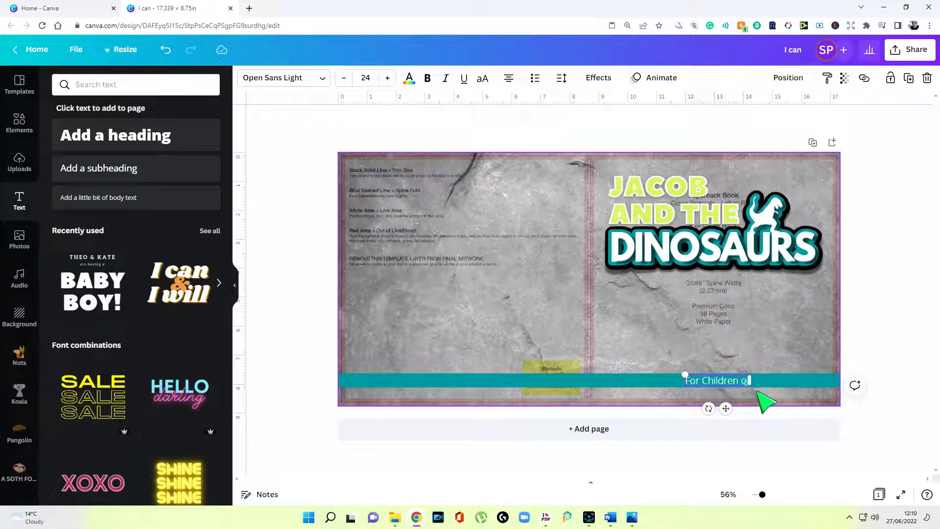
key(BackSpace)
key(BackSpace)
key(BackSpace)
text(all)
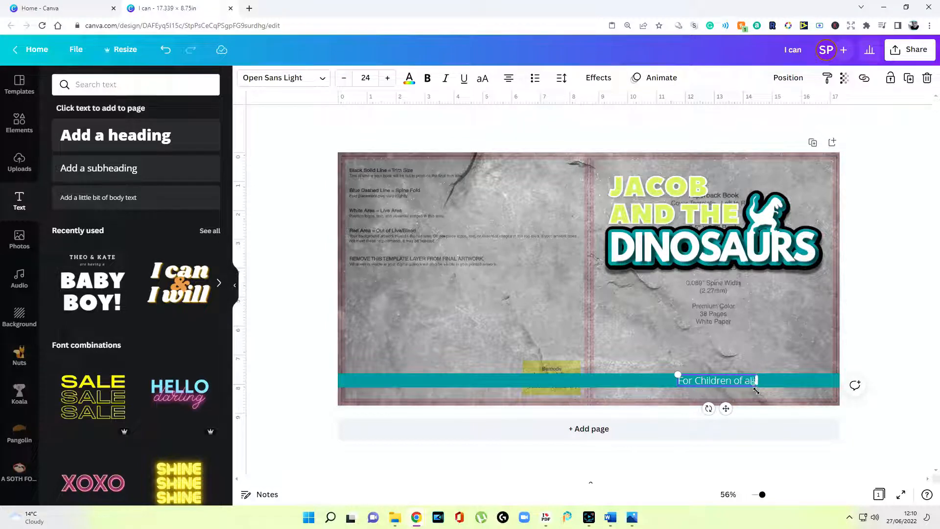
text( Ages)
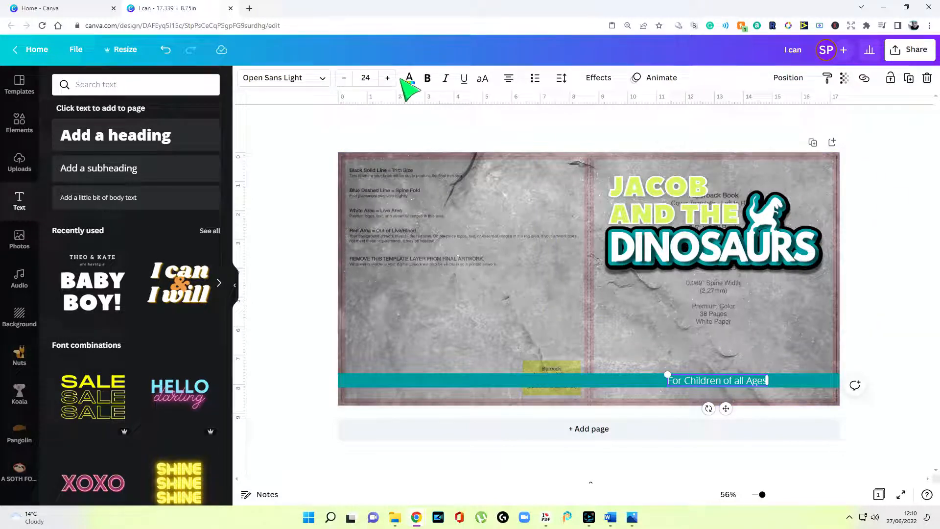
click(427, 78)
click(893, 219)
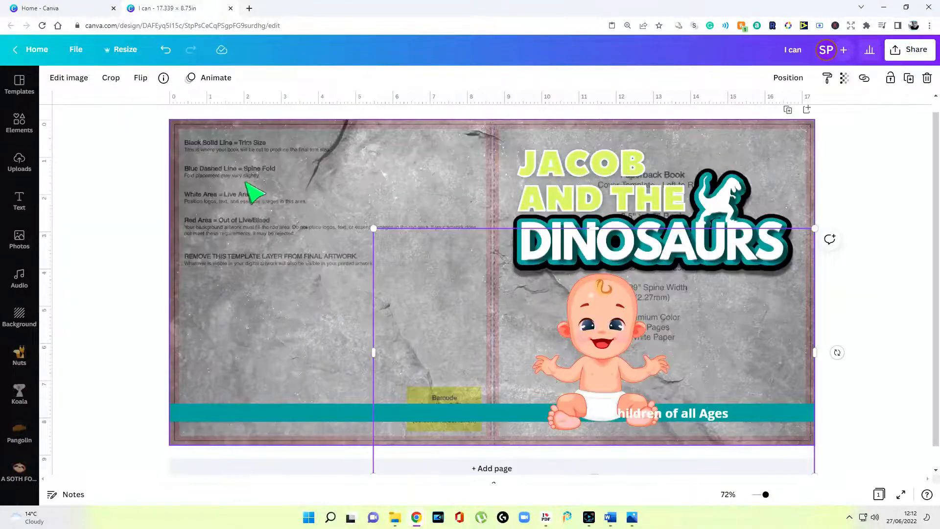
Apply Page Lift to the baby image, showing curve -20, offset 2, transparency 50, blur 5
click(69, 77)
click(130, 173)
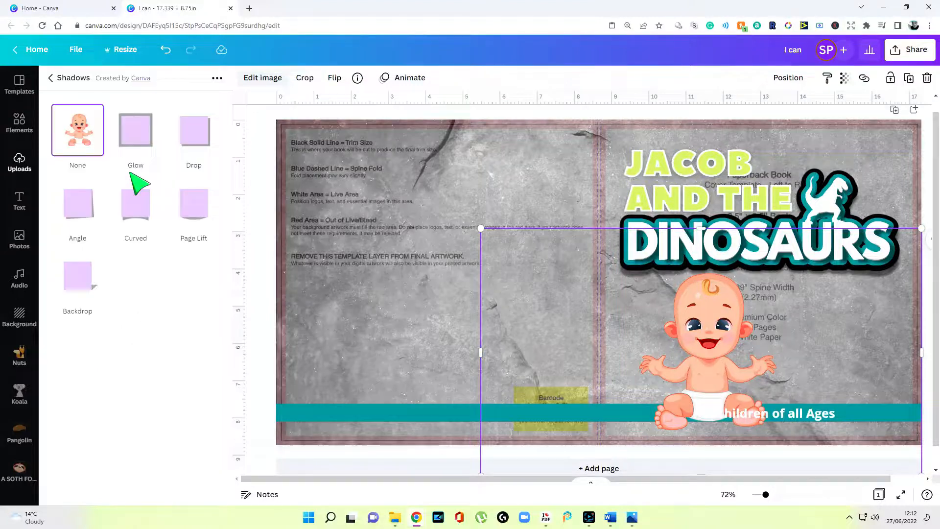
click(130, 172)
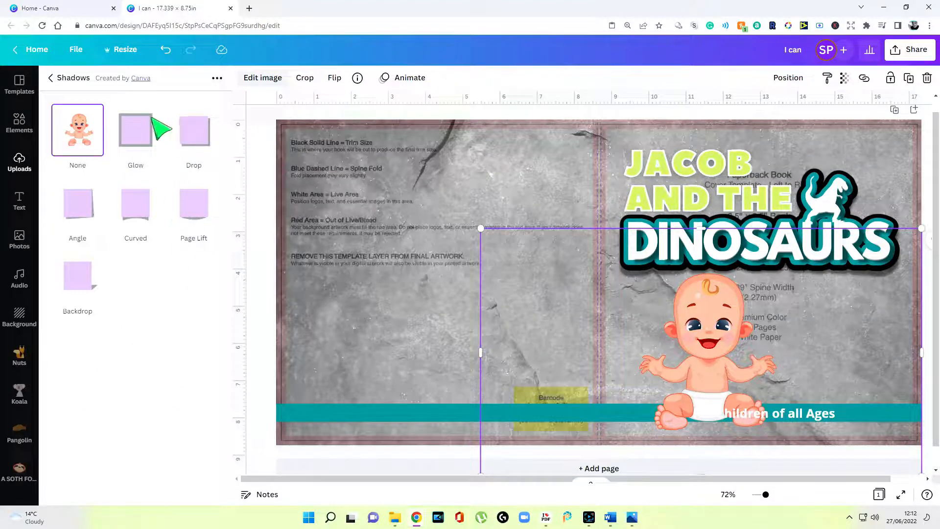
click(197, 217)
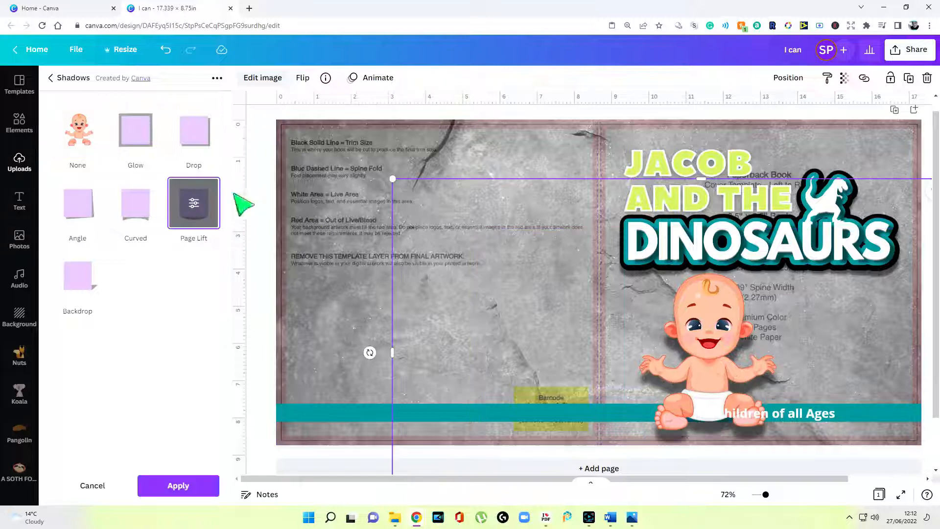
click(195, 203)
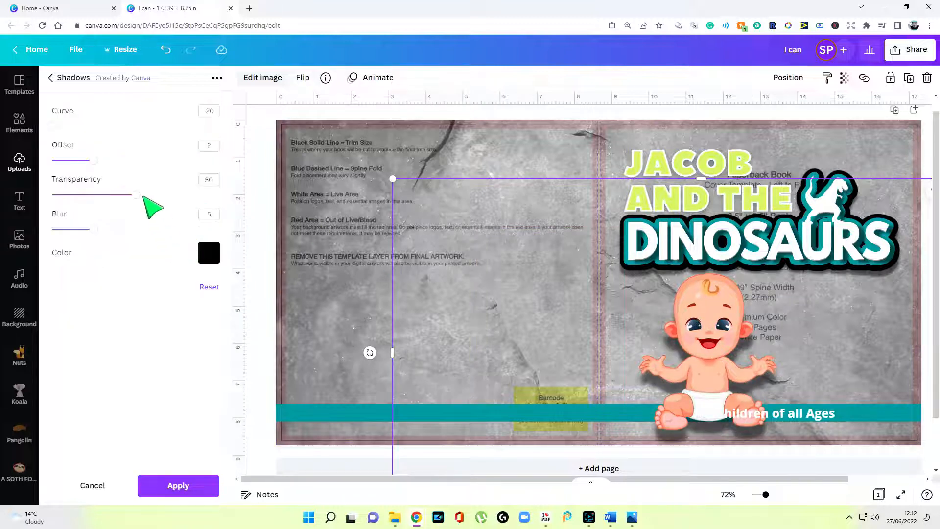
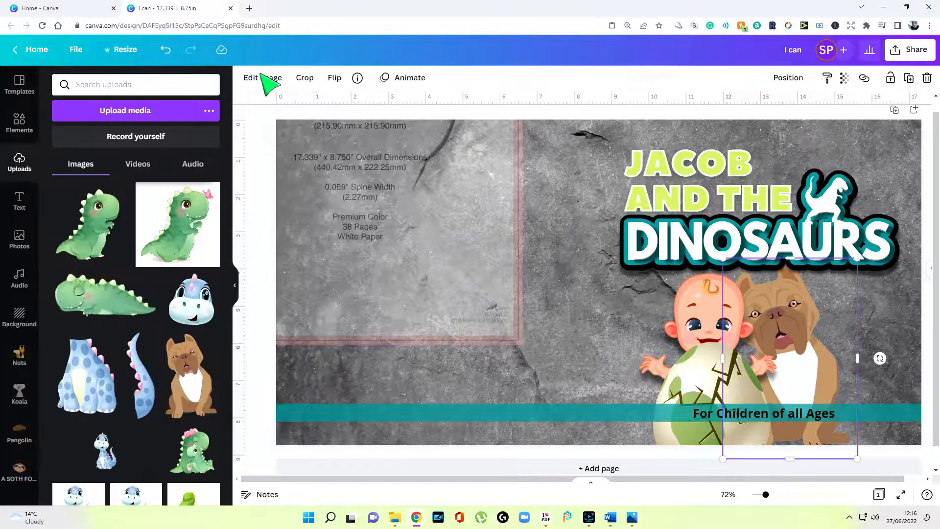
Lower the dog image's brightness and raise its contrast and saturation
click(265, 78)
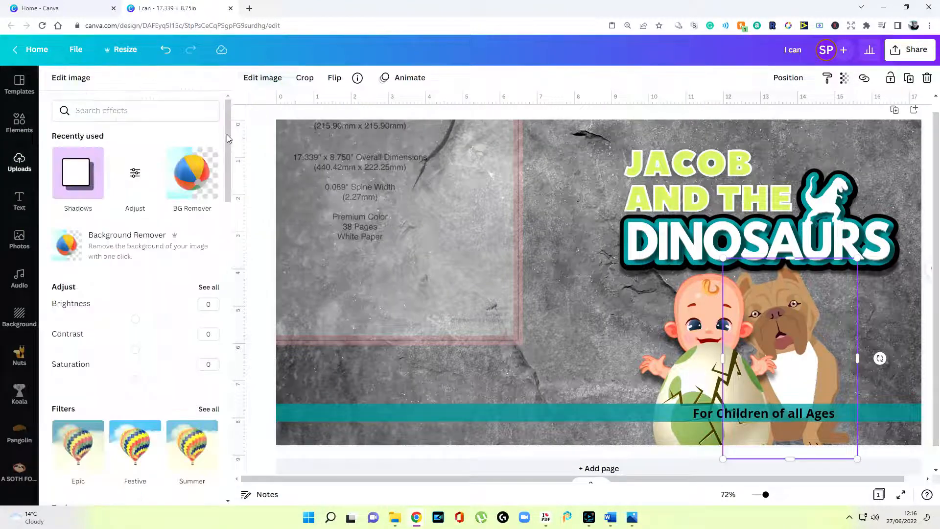
drag(135, 319, 86, 320)
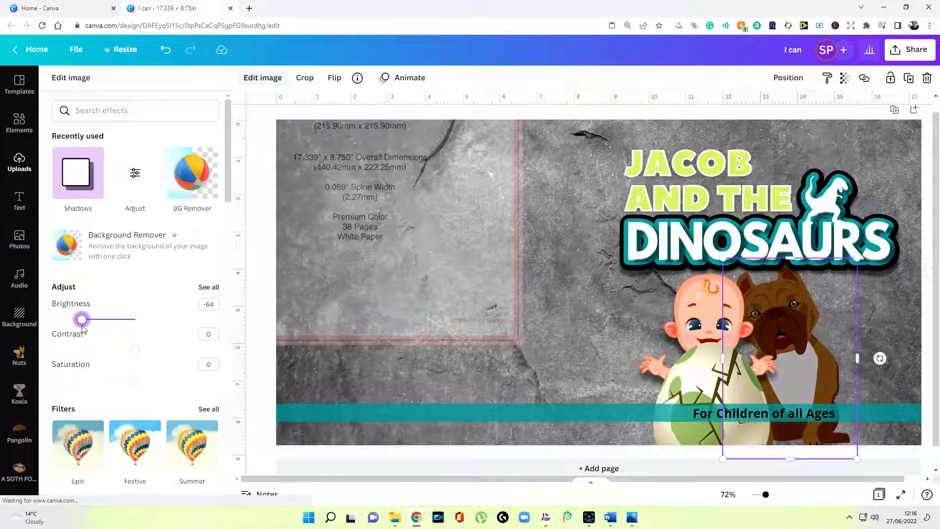
drag(138, 351, 166, 349)
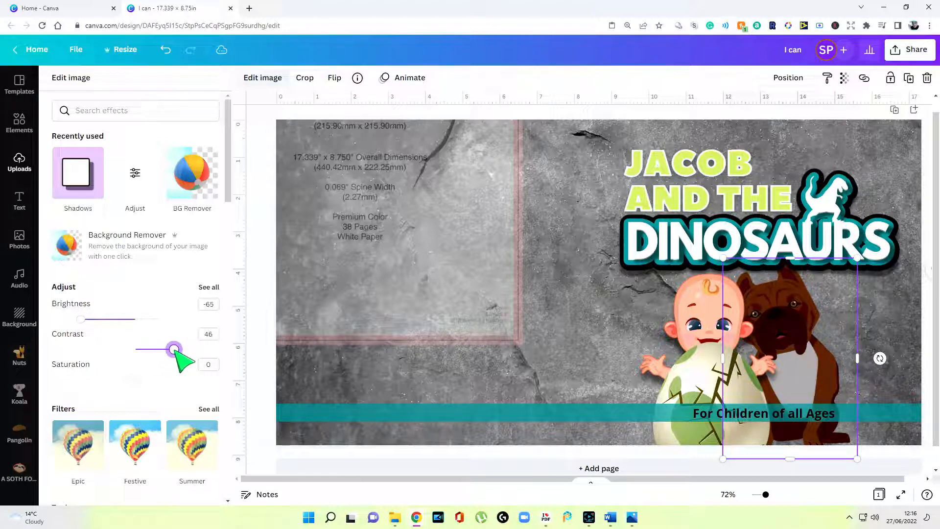
drag(140, 380, 174, 380)
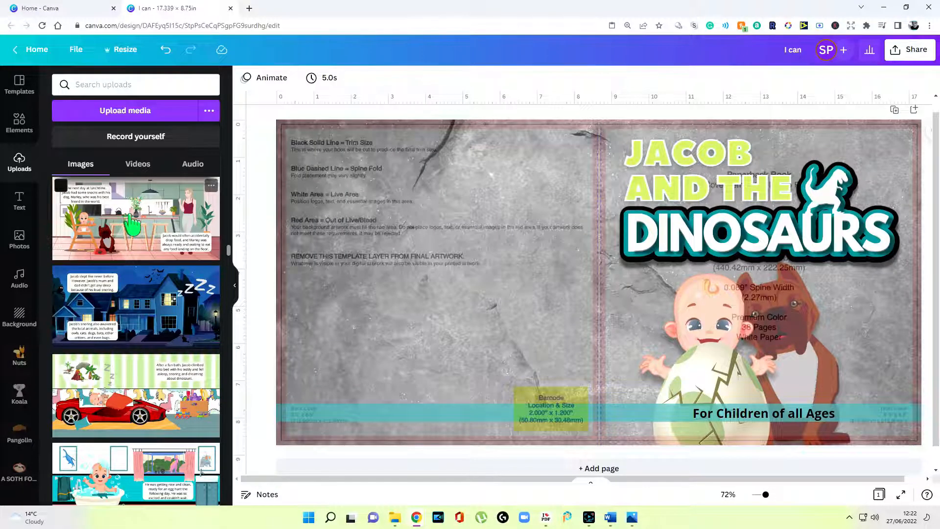
Add the car and night-house story pages as overlapping thumbnails at the back cover's top left
click(126, 387)
drag(749, 348, 460, 220)
click(160, 322)
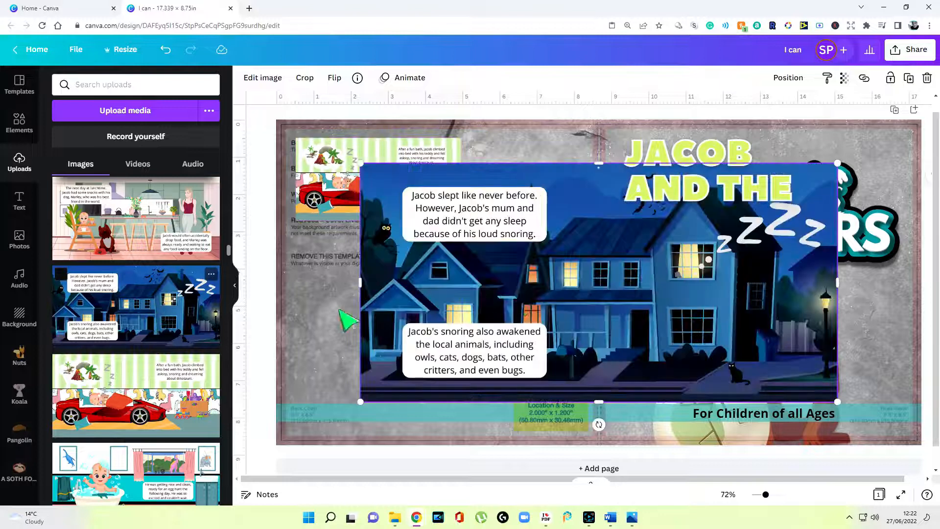
drag(603, 319, 535, 294)
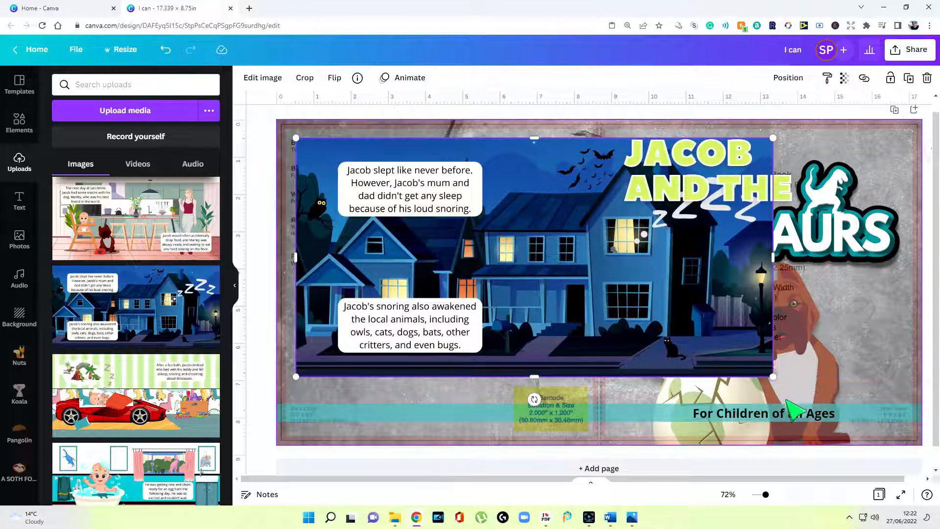
drag(774, 377, 476, 216)
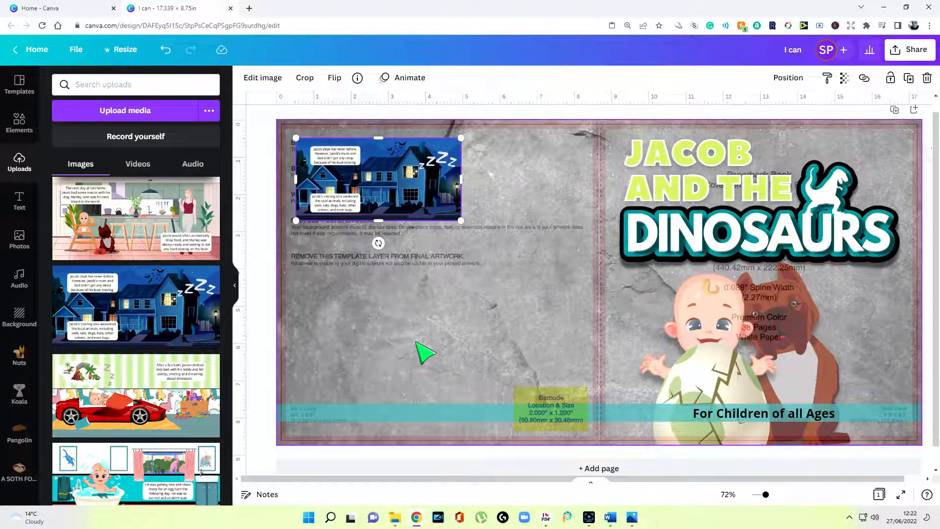
drag(413, 178, 488, 230)
Add the cave page as a third overlapping thumbnail, then place a large red dinosaur below
scroll(136, 343, down, 10)
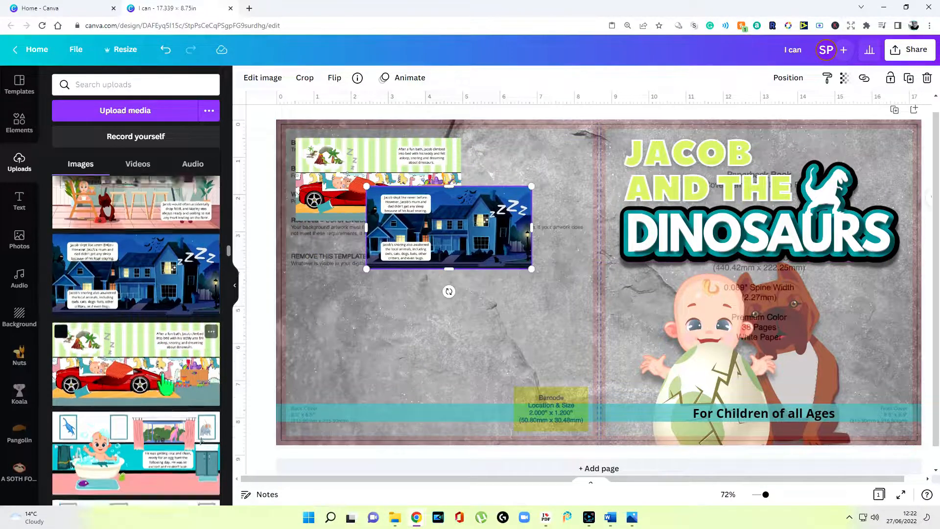
drag(136, 352, 598, 323)
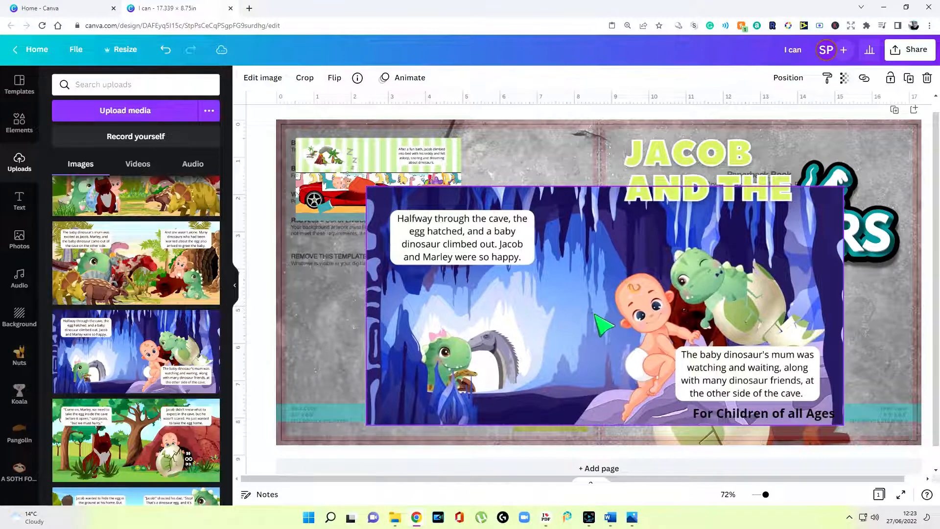
drag(841, 421, 531, 270)
drag(480, 240, 530, 288)
click(364, 338)
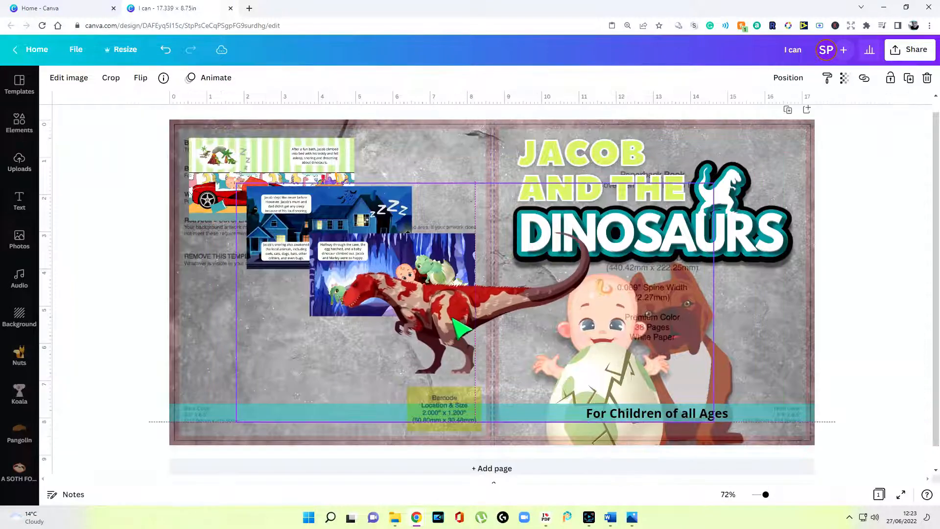
drag(454, 316, 453, 308)
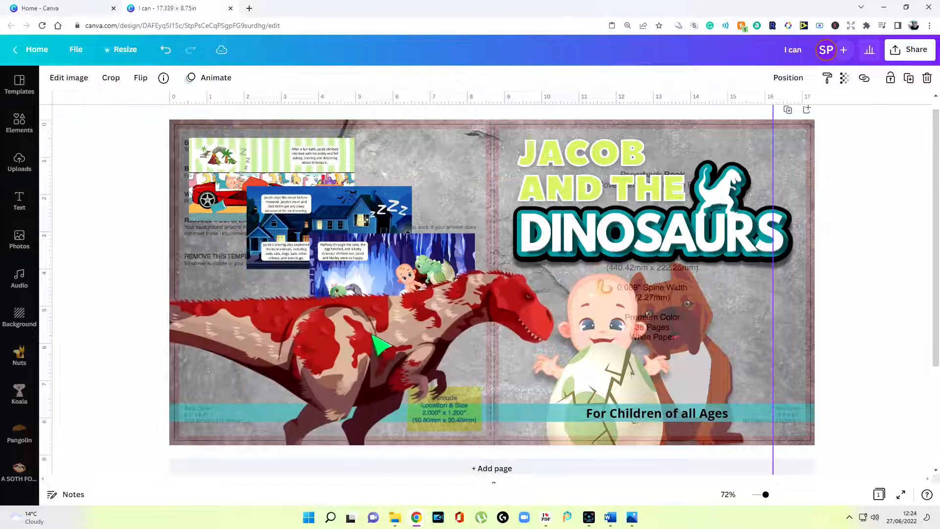
Give the red dinosaur a Page Lift shadow and move the yellow raptor to the right edge
right_click(376, 343)
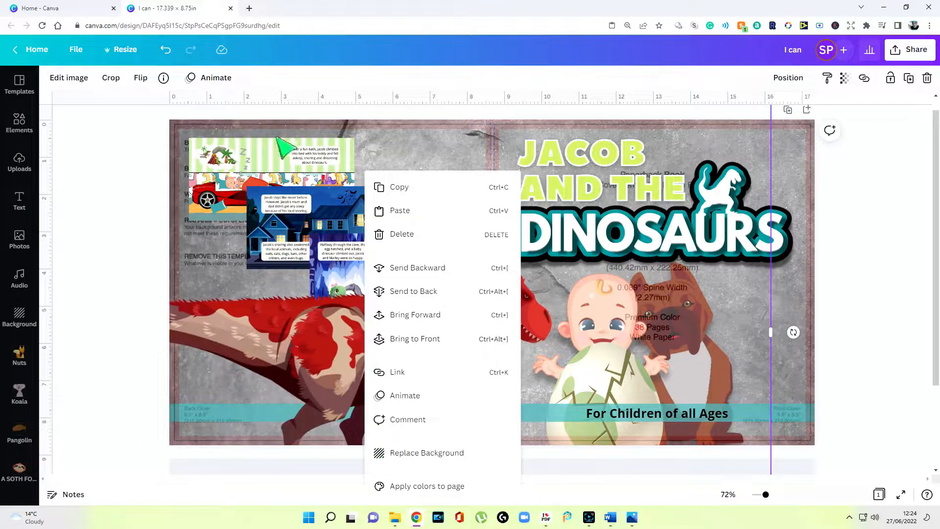
click(91, 76)
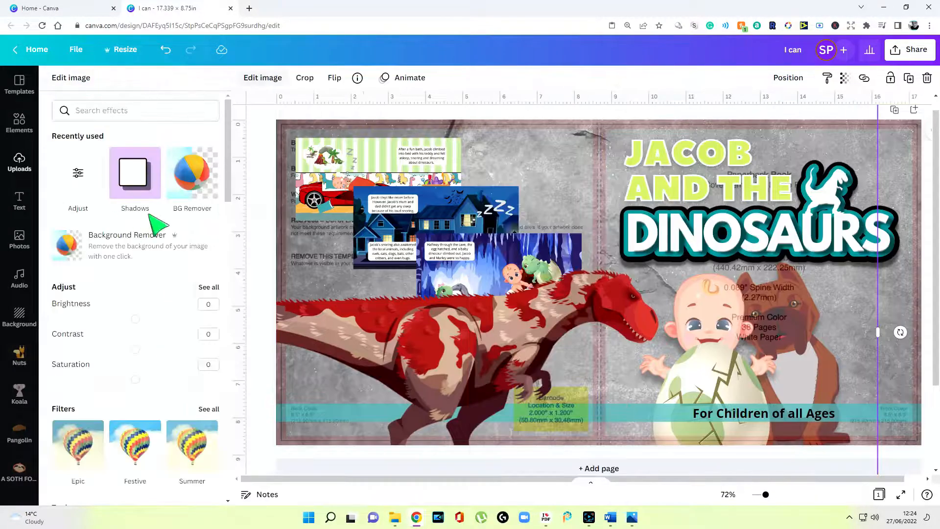
click(135, 177)
click(201, 204)
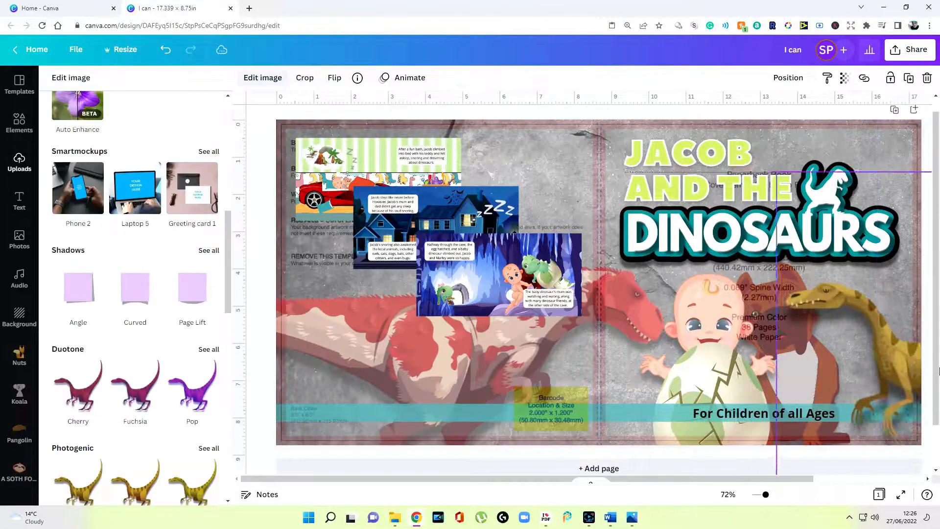
drag(877, 343, 903, 350)
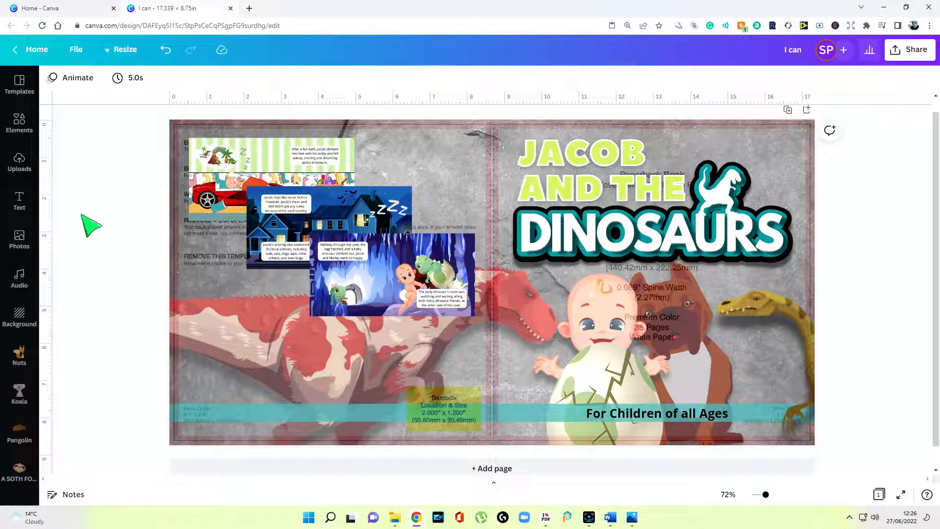
Add a white rounded rectangle and place it below the story thumbnails
click(255, 340)
right_click(252, 337)
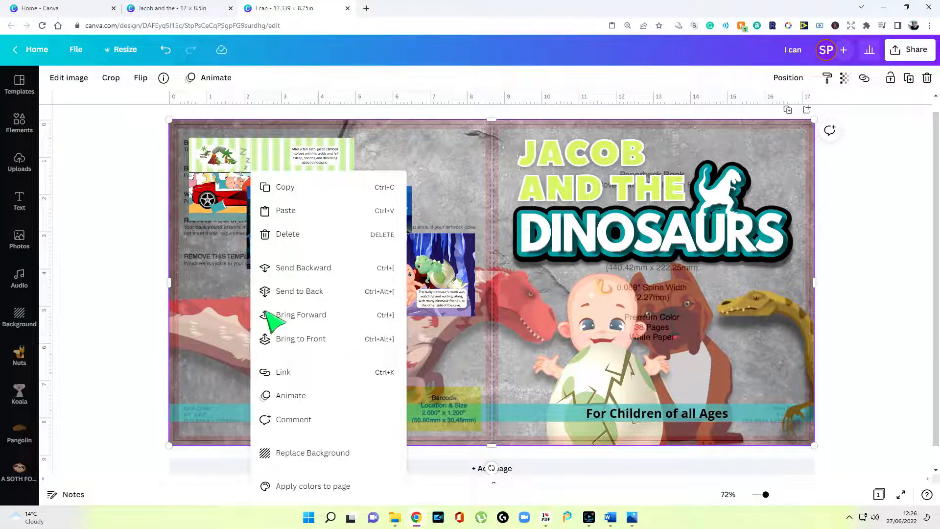
click(312, 220)
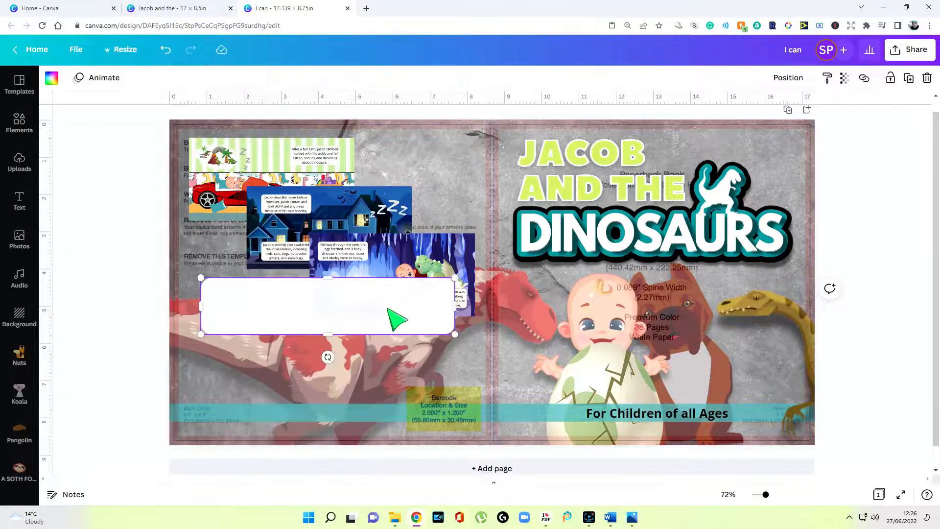
drag(390, 320, 393, 351)
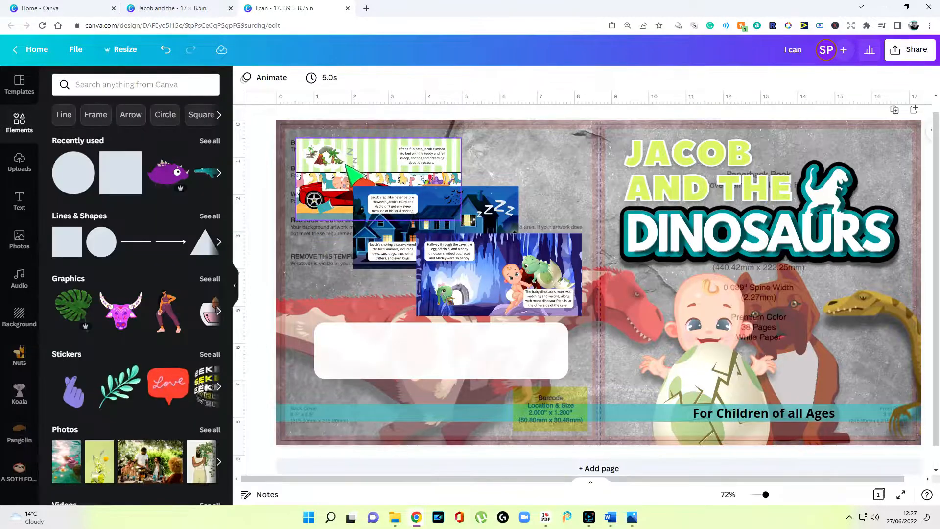
Give the top-left story page a Glow shadow and delete the template guide overlay
click(353, 173)
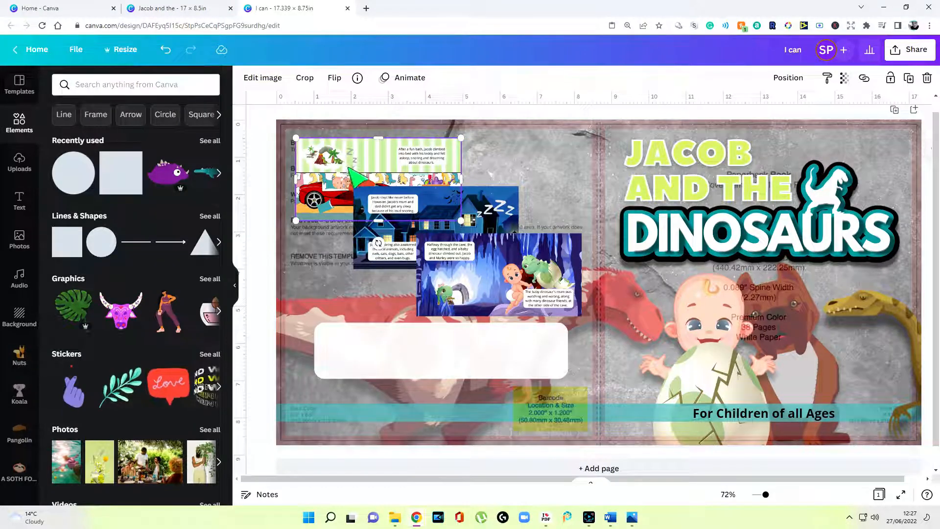
click(263, 78)
click(91, 183)
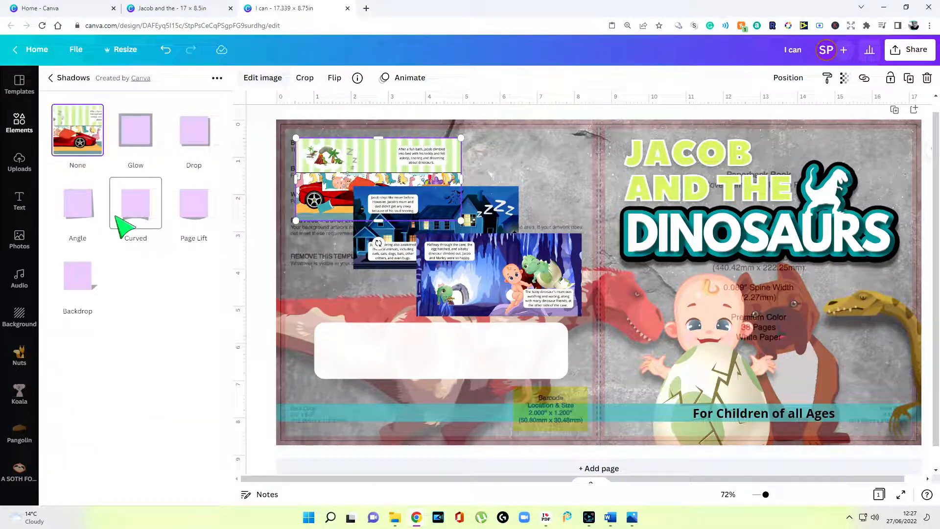
click(149, 146)
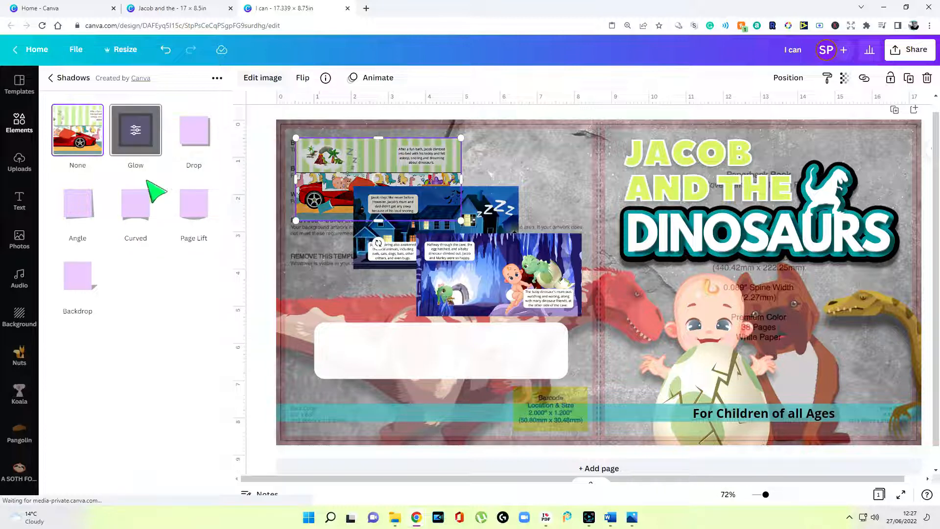
click(338, 363)
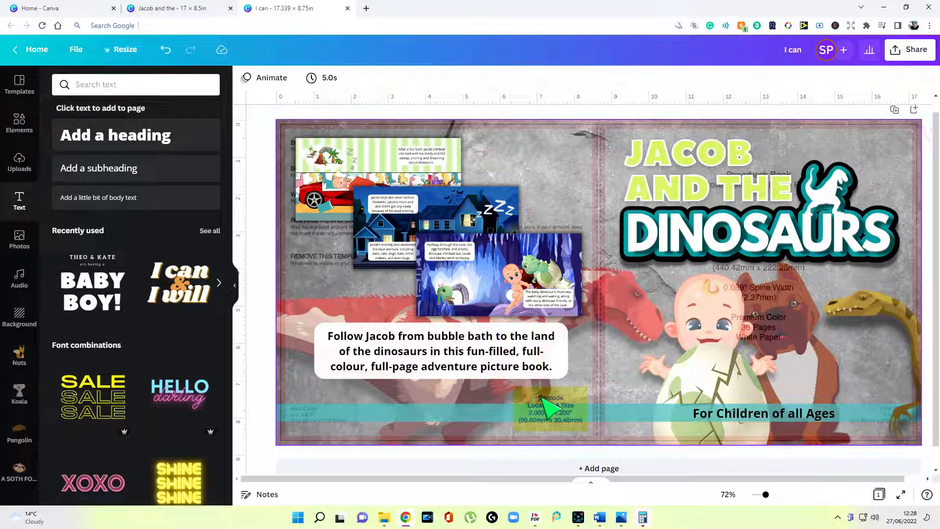
click(548, 145)
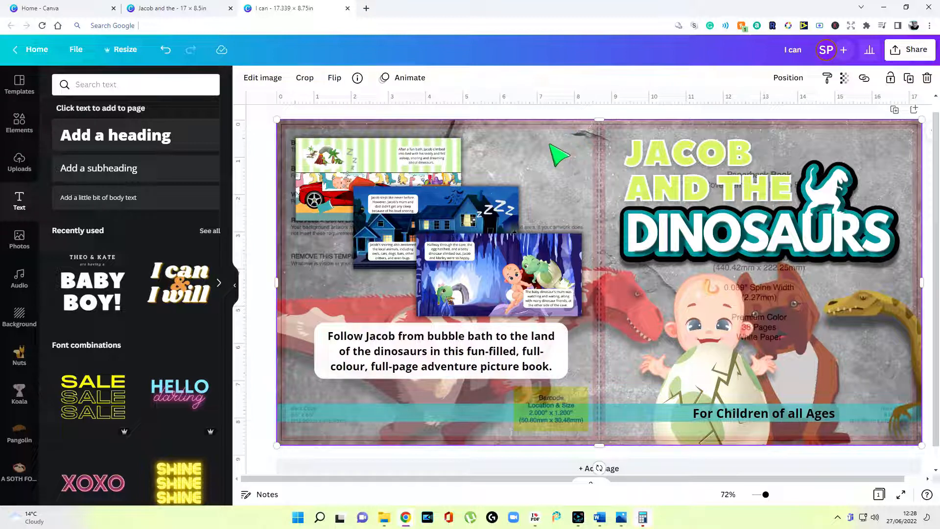
key(Delete)
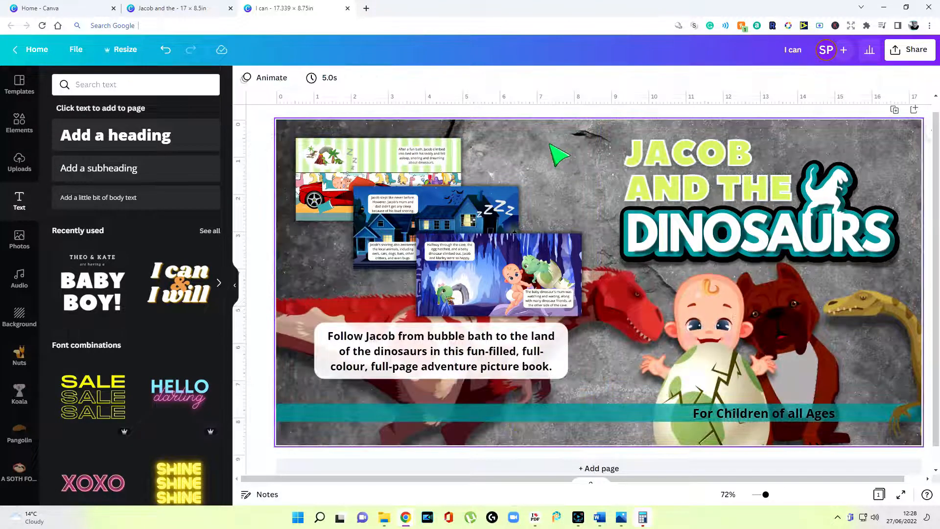
Hide the side panel and download the finished cover from Share > Download
click(236, 285)
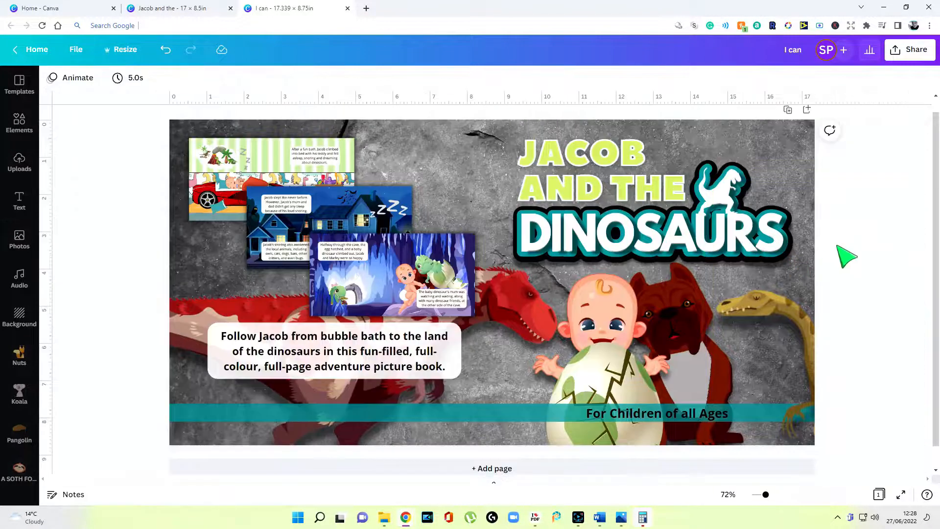
click(913, 56)
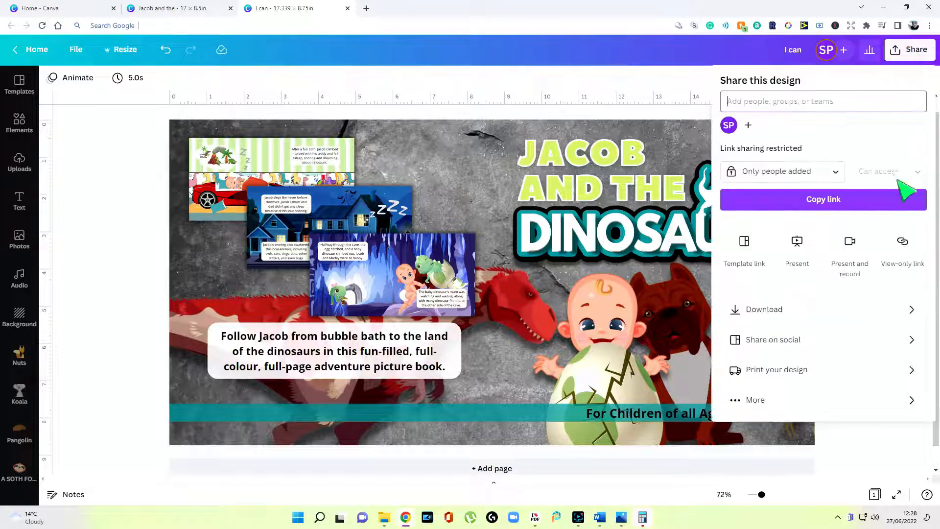
click(783, 309)
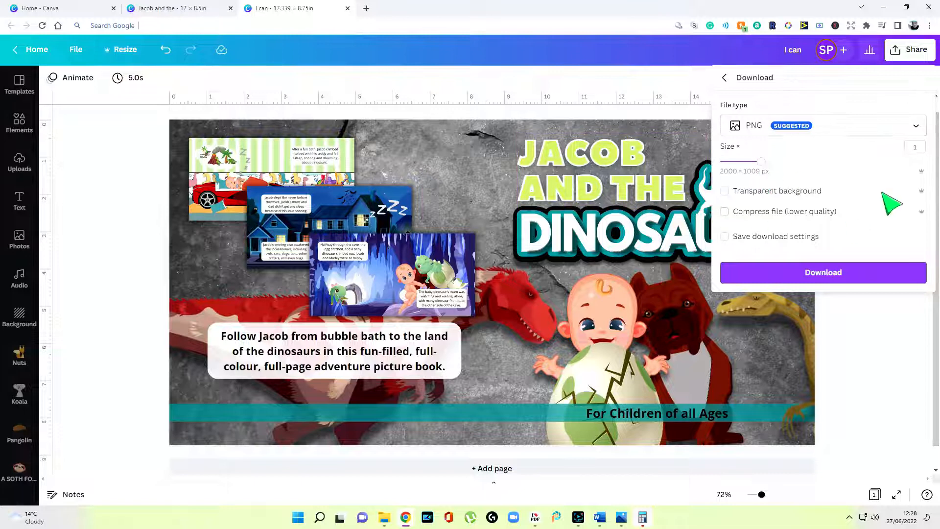
click(827, 272)
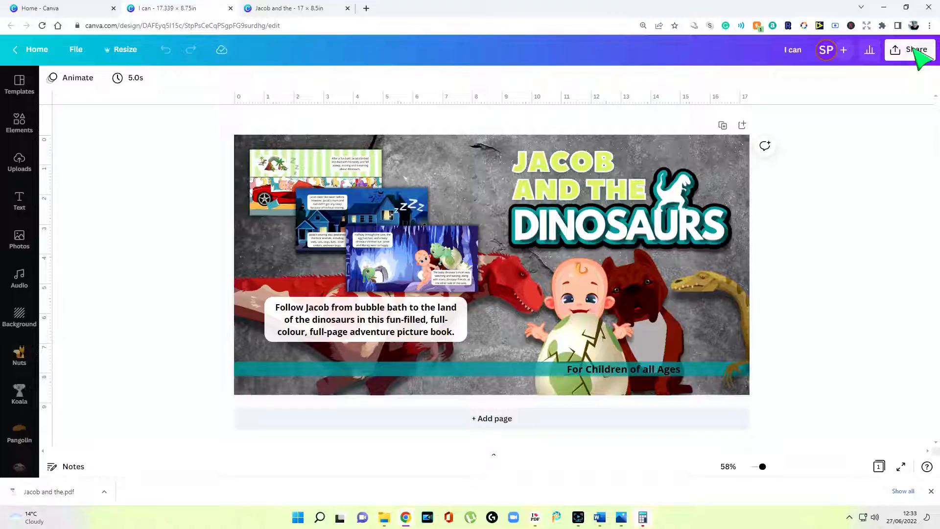
Download the cover with file type PDF Print
click(914, 49)
click(815, 307)
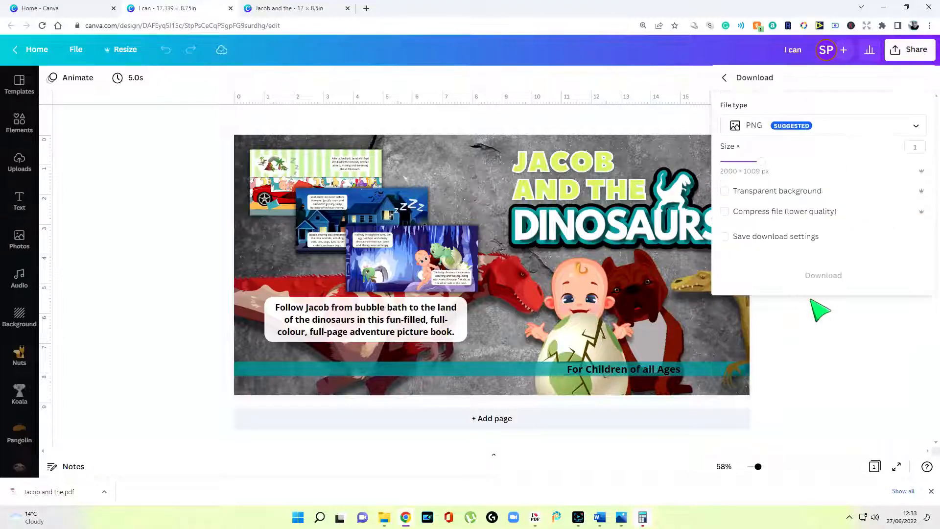
click(807, 128)
click(788, 205)
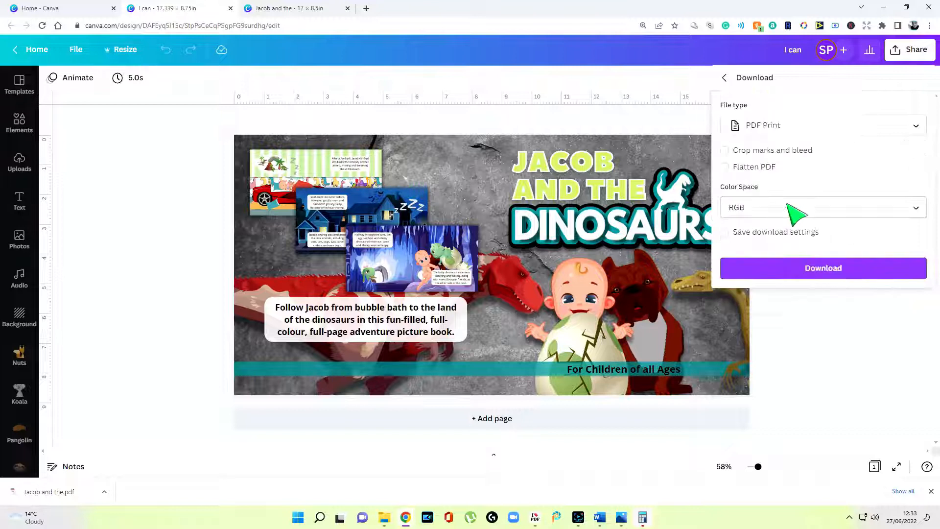
click(805, 267)
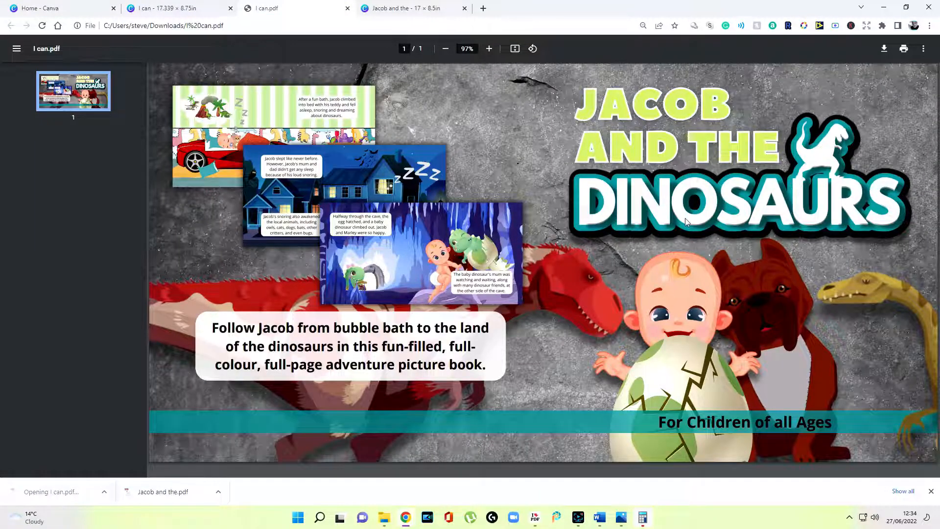
Save a copy of the opened PDF from the PDF viewer
right_click(685, 221)
click(885, 54)
click(885, 51)
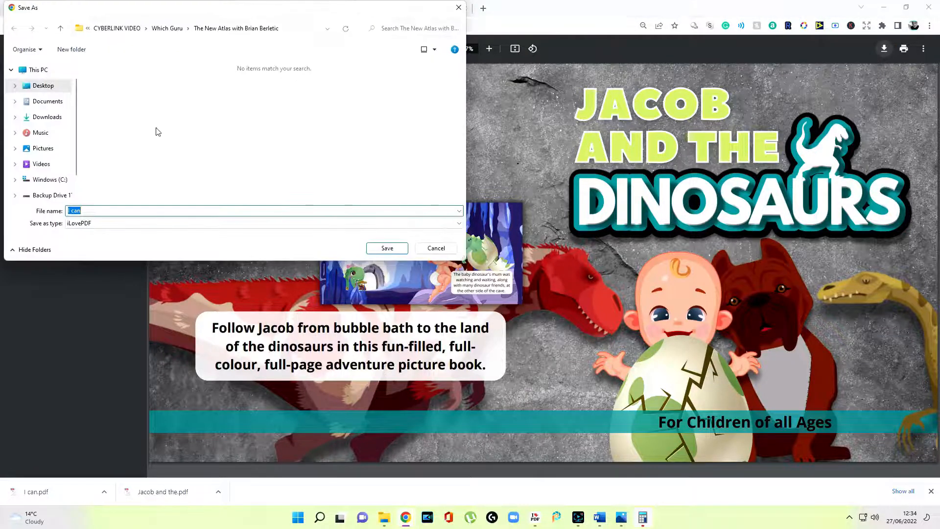
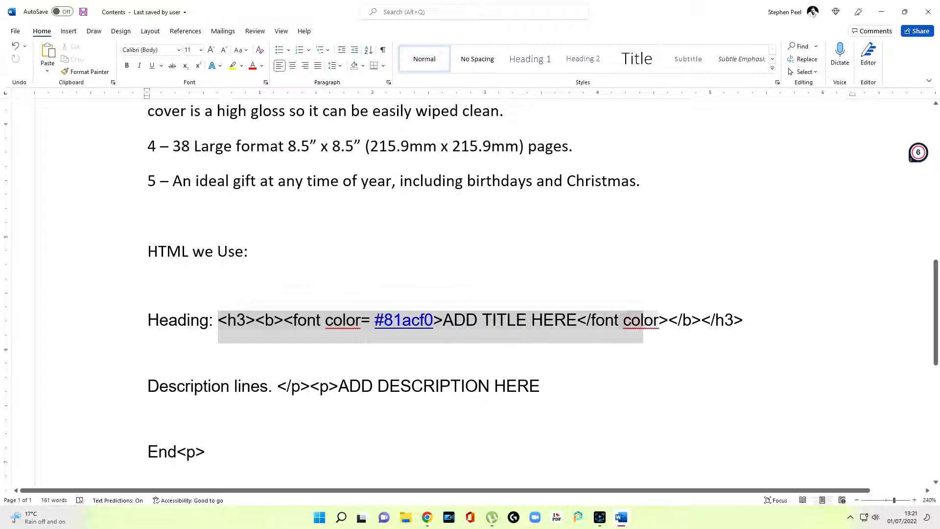
click(610, 271)
scroll(563, 300, down, 3)
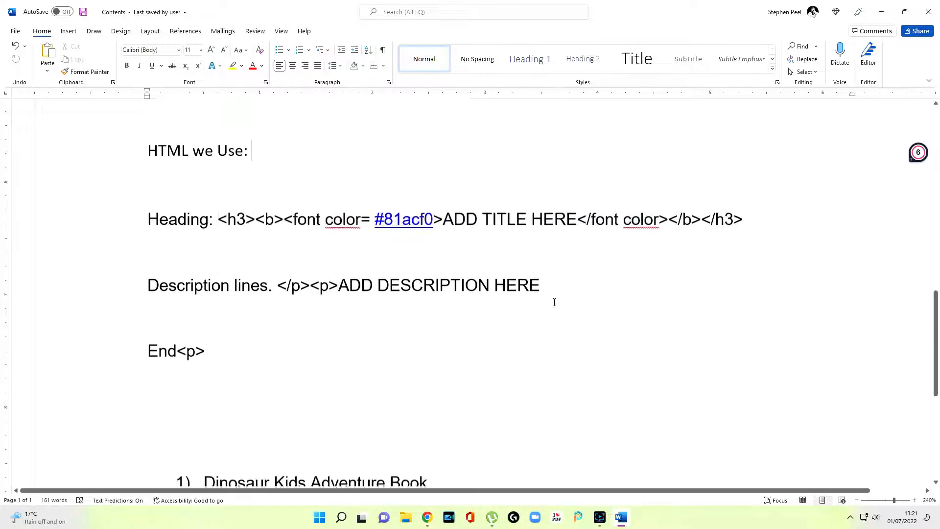
drag(278, 218, 336, 225)
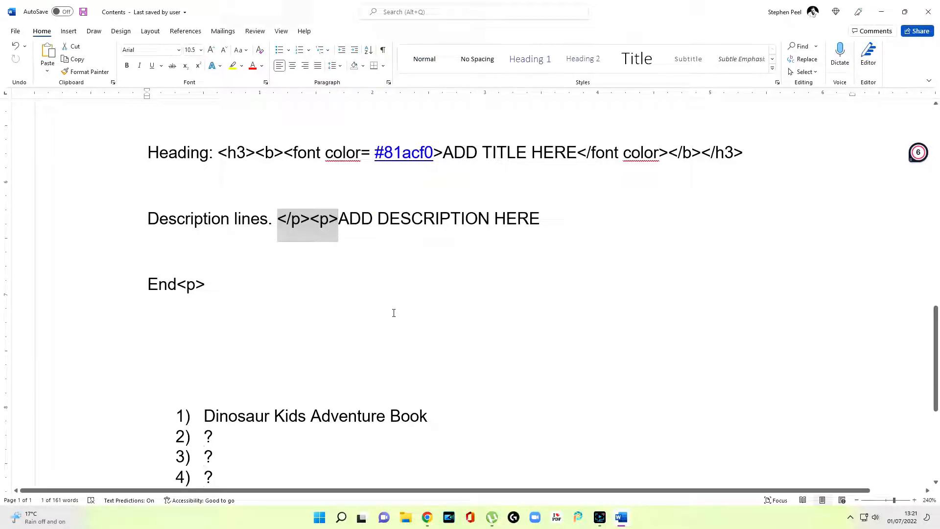
scroll(394, 313, down, 1)
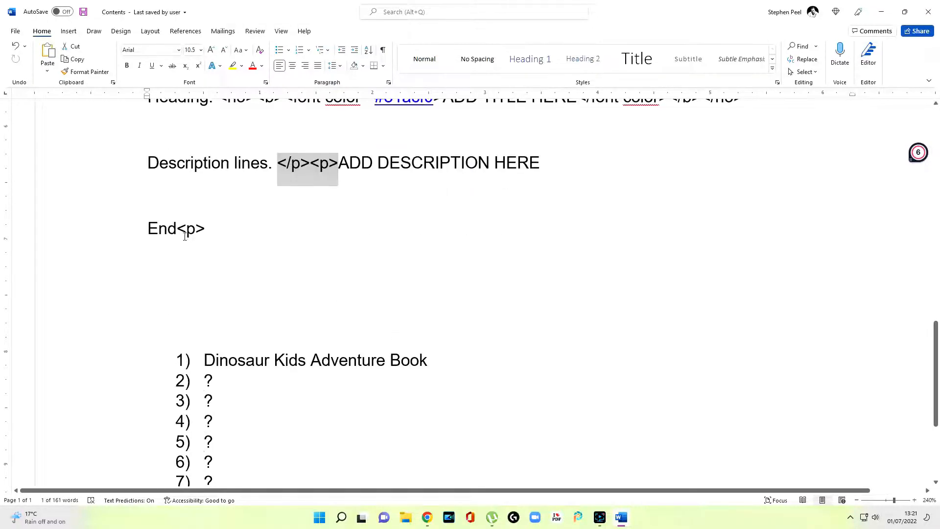
drag(177, 228, 206, 229)
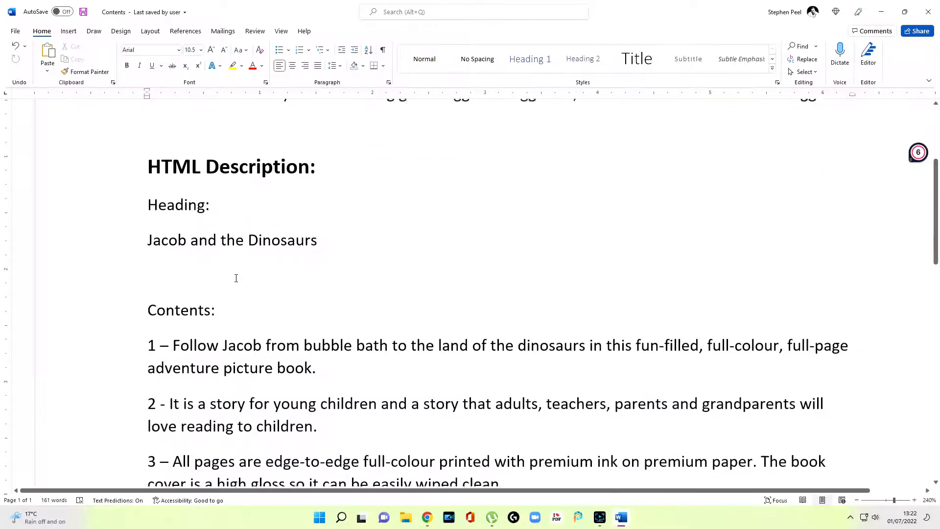
drag(150, 200, 216, 203)
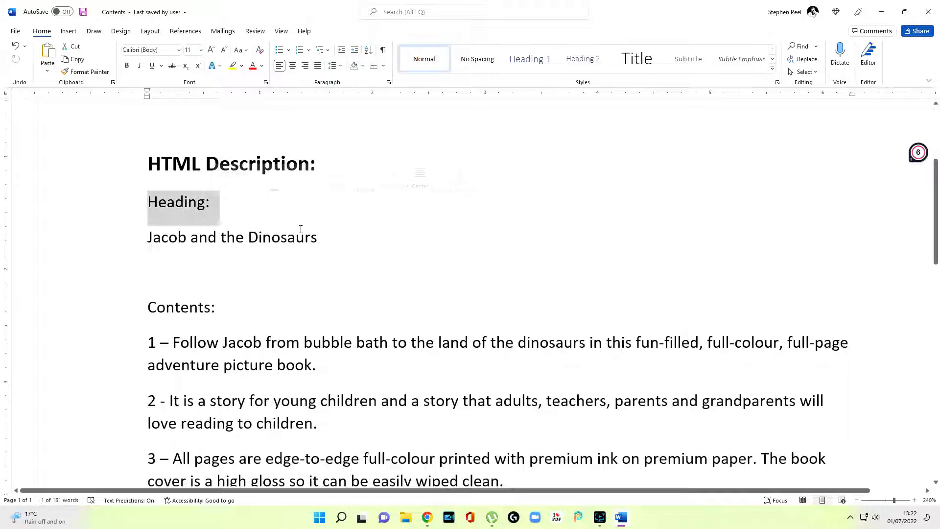
scroll(327, 241, down, 10)
scroll(344, 223, up, 2)
scroll(344, 222, up, 1)
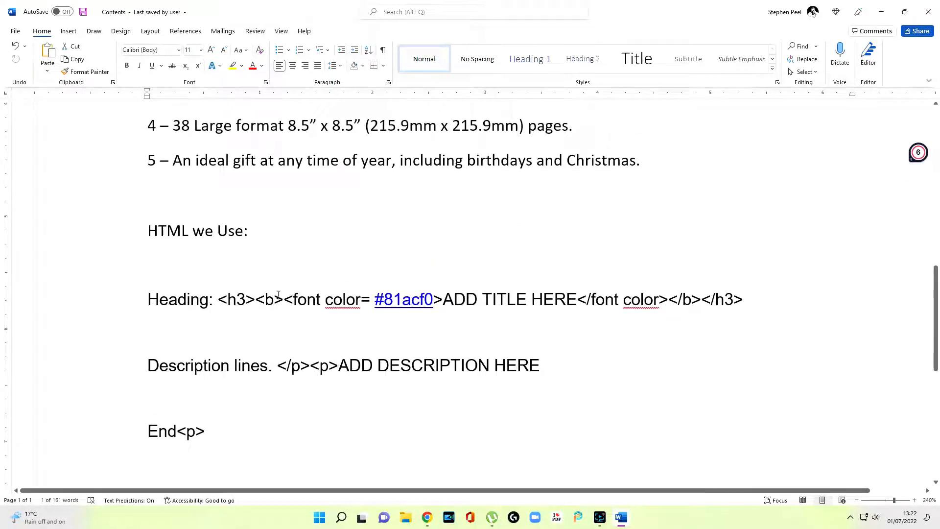
scroll(446, 299, up, 9)
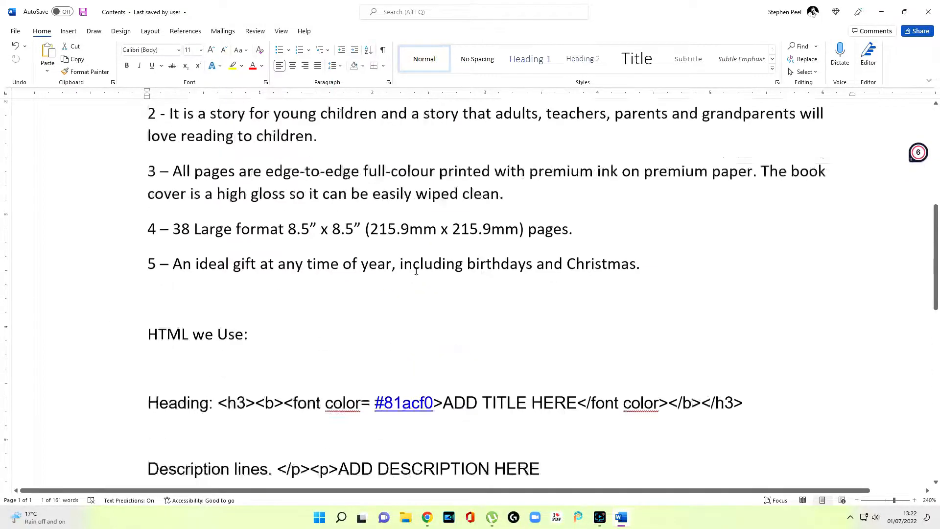
scroll(321, 240, down, 7)
scroll(442, 297, down, 3)
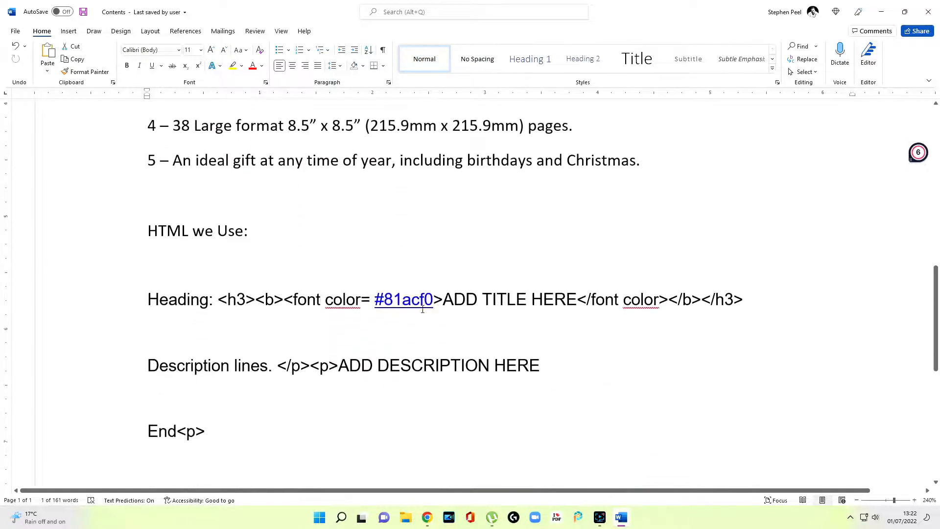
click(444, 299)
Replace ADD TITLE HERE with 'Jacob and the Dinosaurs' and delete the description placeholder text
key(Delete)
key(Delete)
key(Delete)
key(Delete)
key(Delete)
key(Delete)
key(Delete)
key(Delete)
key(Delete)
key(Delete)
key(Delete)
key(Delete)
key(Delete)
key(Delete)
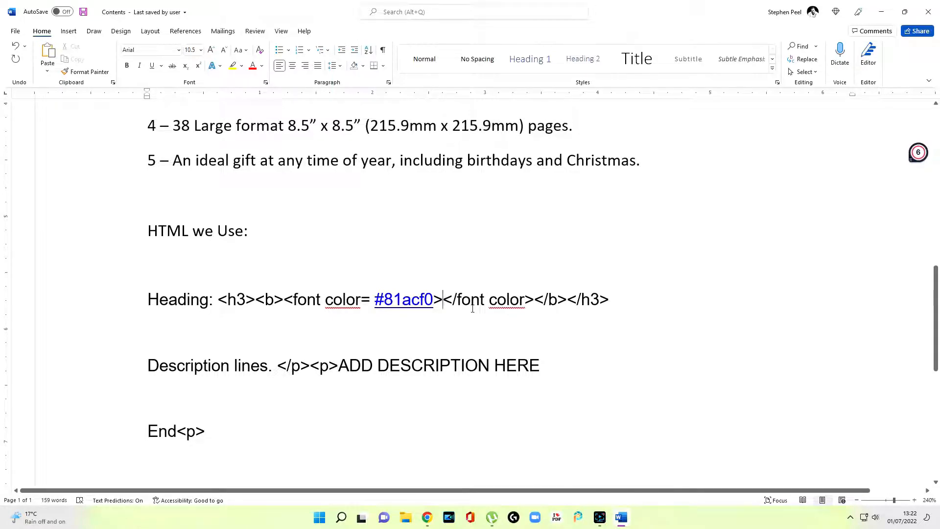
text(Jacob and the Dinosaurs)
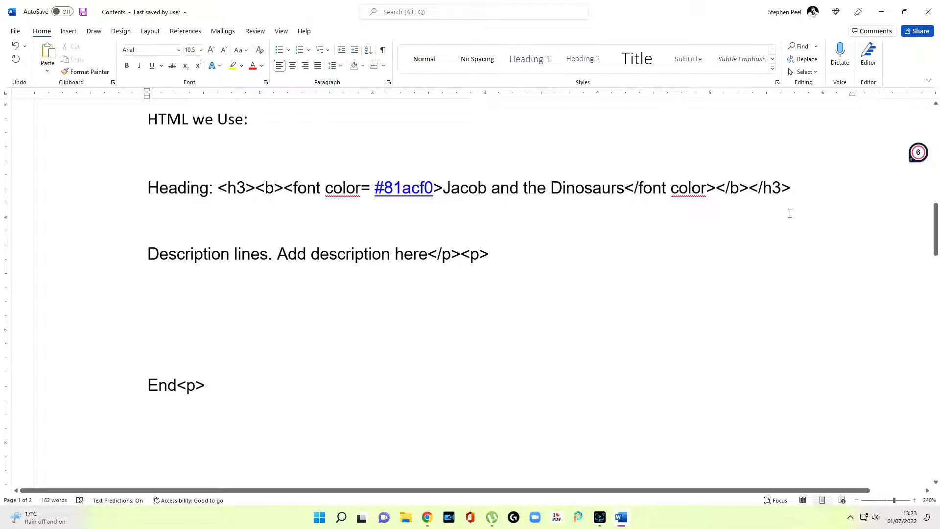
drag(278, 255, 424, 260)
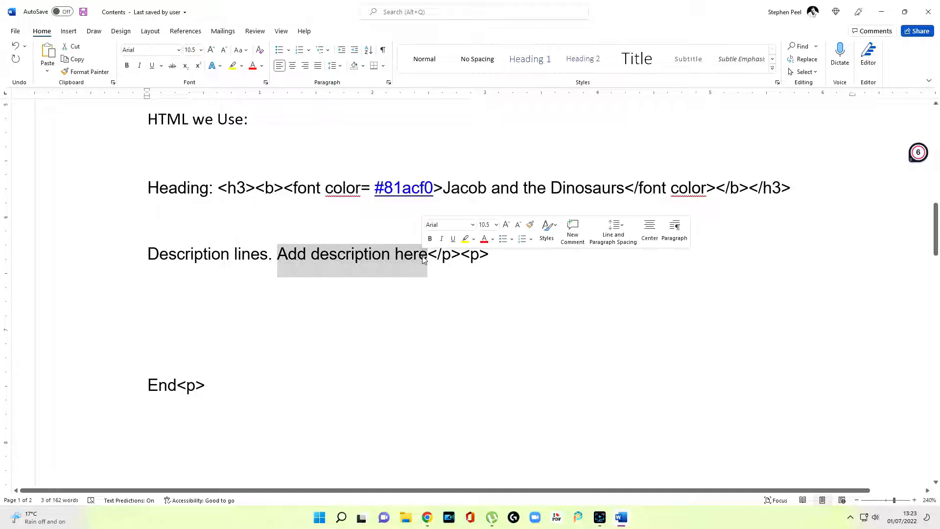
key(BackSpace)
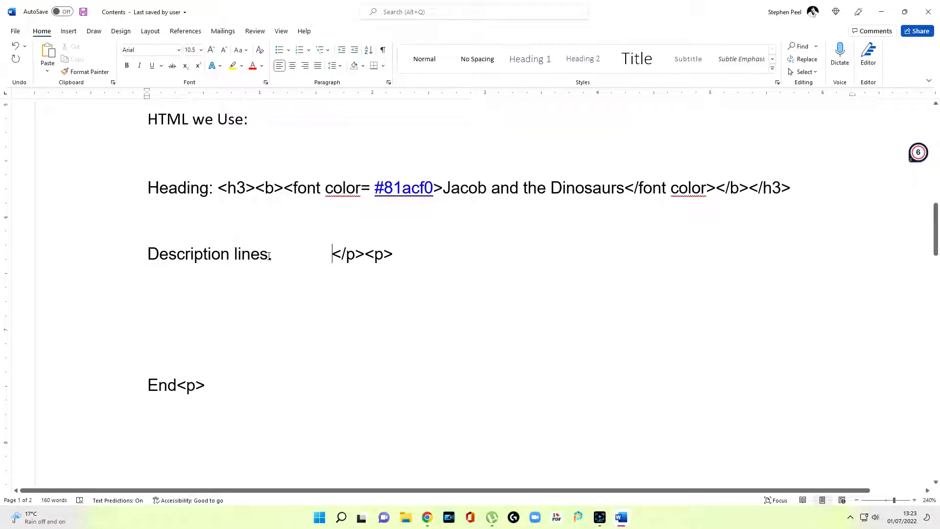
Scroll to the Contents list and select the first feature sentence
scroll(324, 367, up, 8)
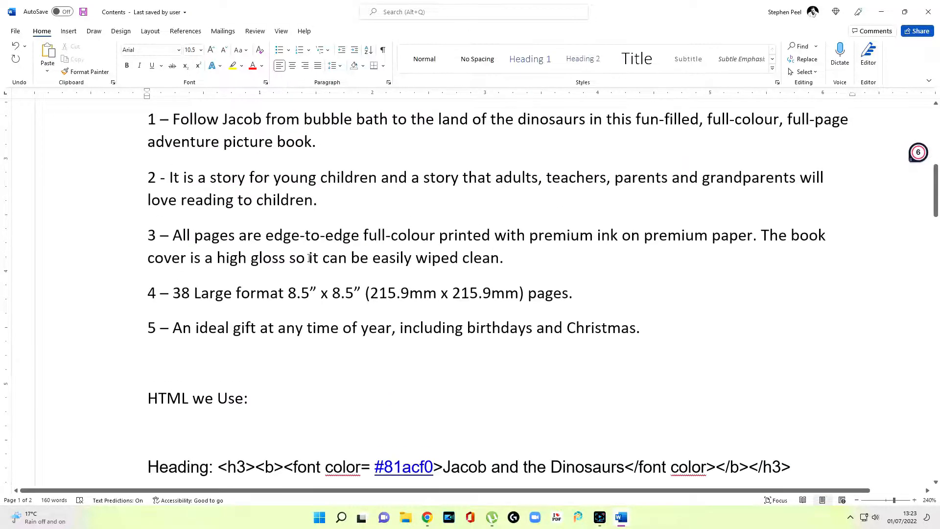
scroll(393, 216, up, 2)
scroll(390, 216, down, 2)
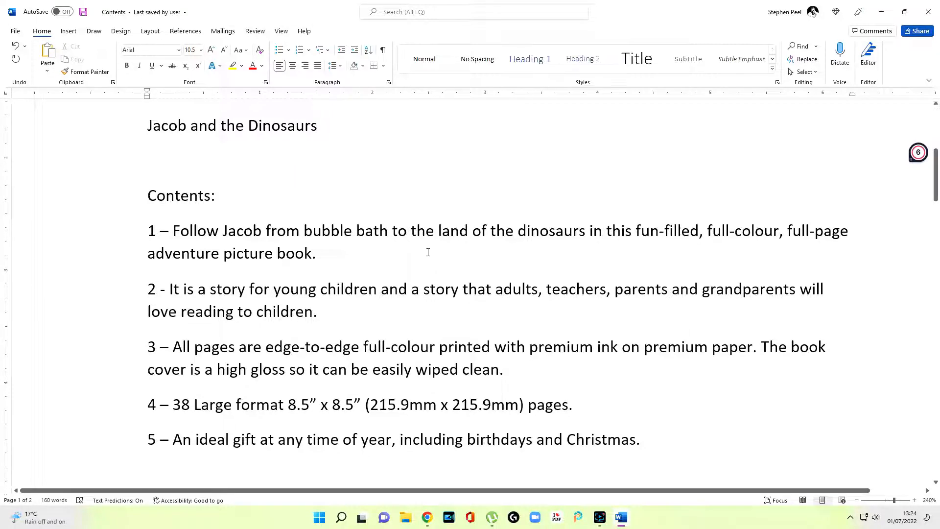
drag(146, 235, 317, 254)
key(ctrl+c)
Paste the first feature sentence before the </p><p> tags in the description
scroll(321, 288, down, 15)
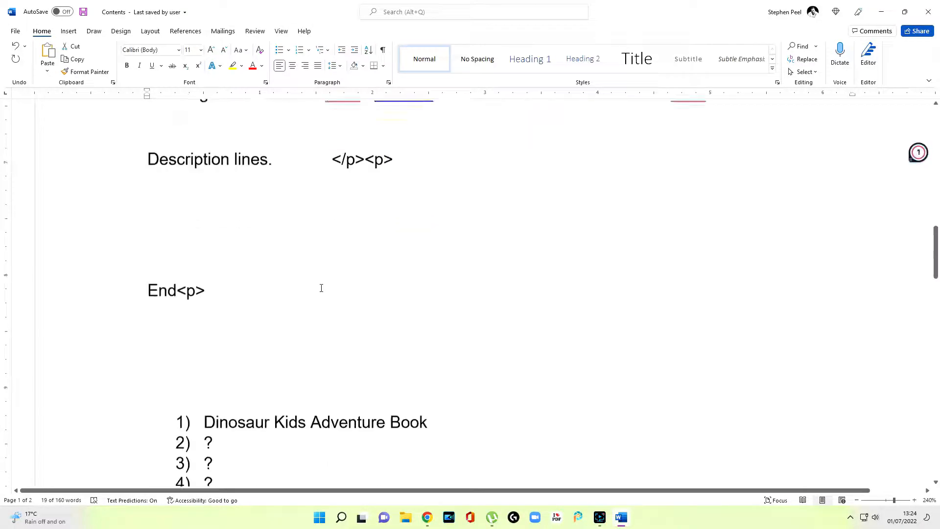
scroll(329, 269, up, 3)
click(333, 252)
right_click(334, 253)
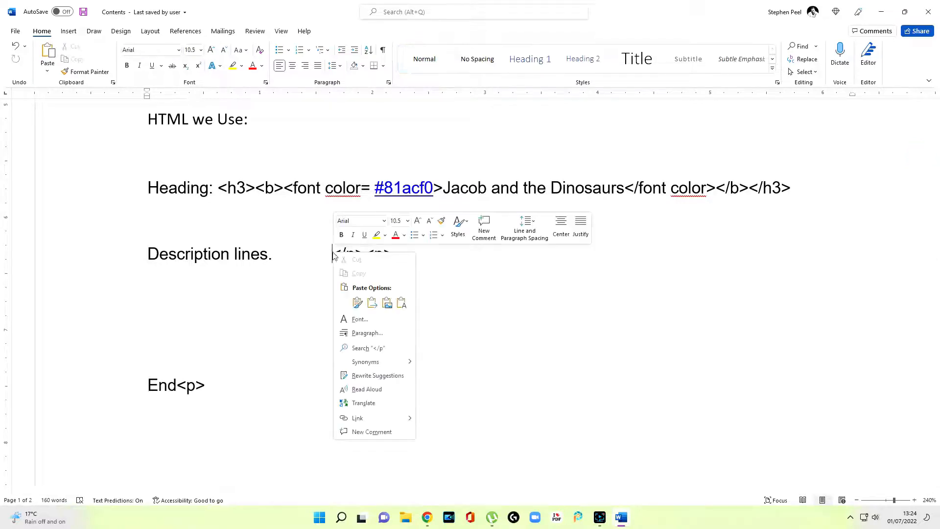
click(357, 303)
click(465, 348)
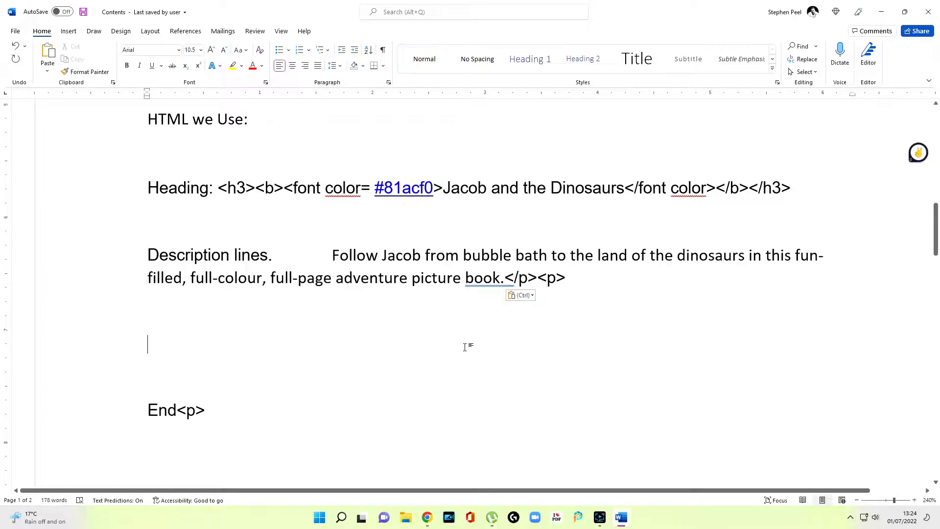
Copy the second feature sentence and paste it on the blank line below the first
scroll(479, 344, up, 5)
drag(170, 233, 325, 264)
right_click(305, 251)
click(324, 288)
scroll(313, 294, down, 5)
click(161, 318)
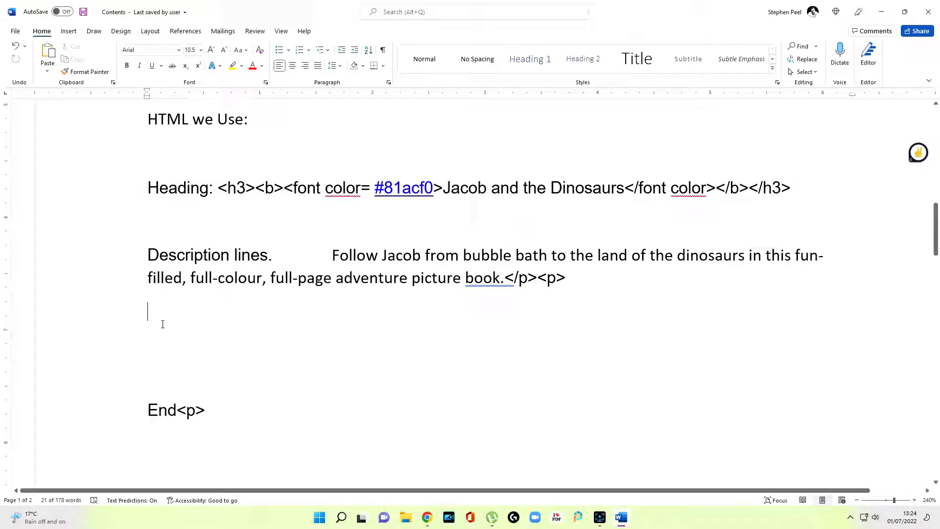
right_click(158, 315)
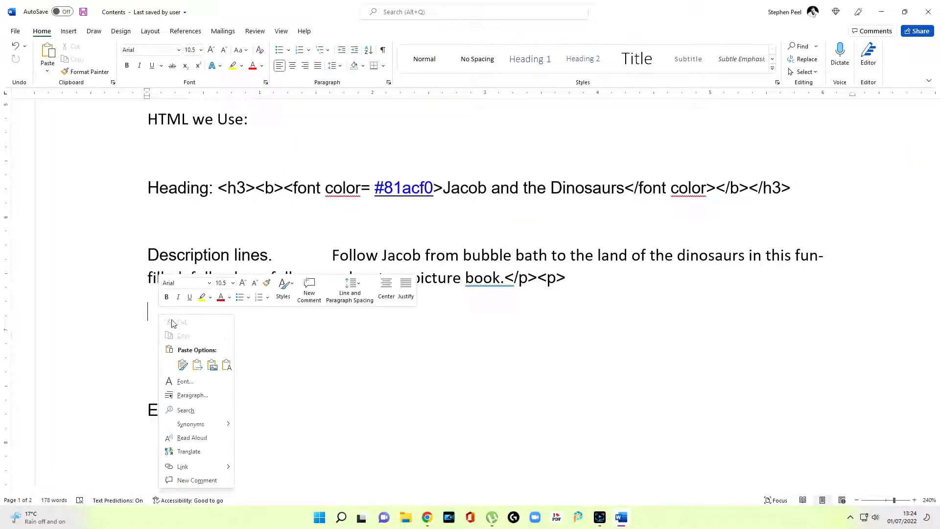
click(183, 364)
Close the second sentence with </p><p> tags and start a new line
mouse_move(509, 284)
mouse_down()
mouse_move(558, 287)
mouse_move(506, 280)
mouse_up()
click(287, 336)
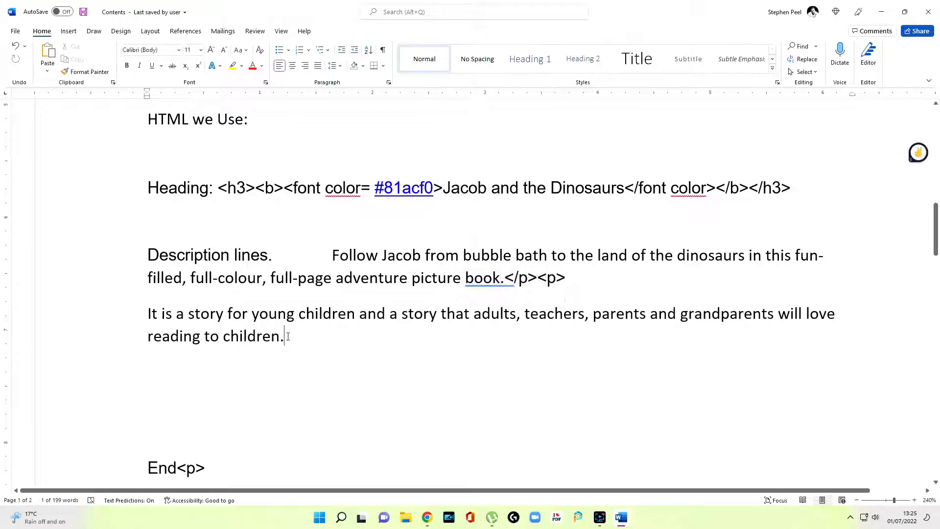
right_click(288, 337)
click(313, 215)
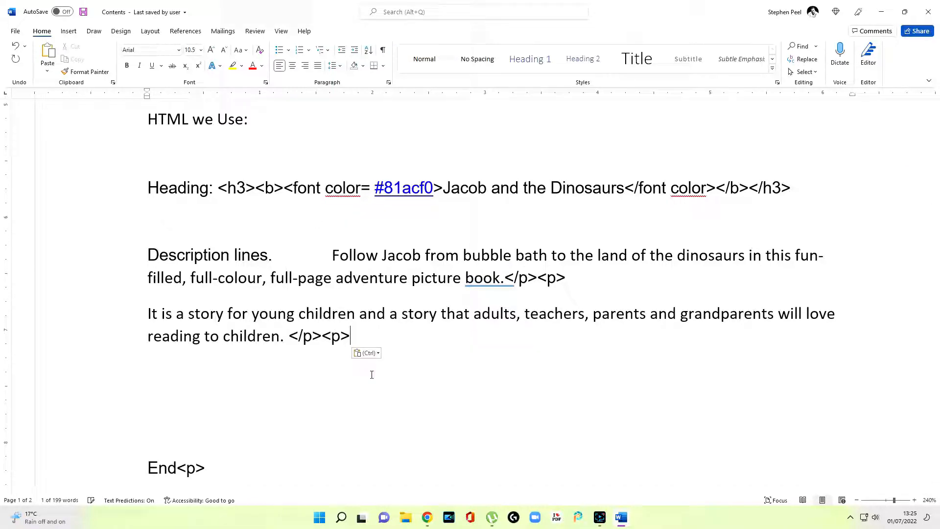
key(Return)
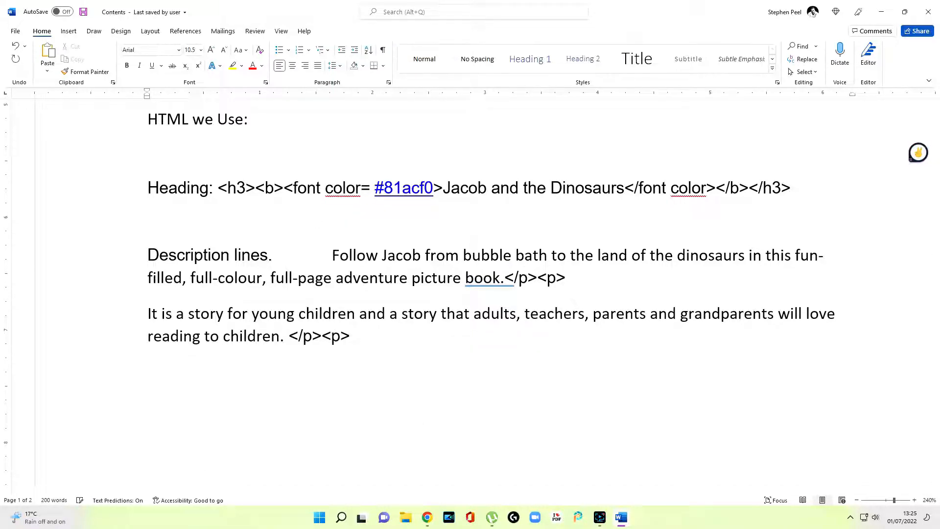
Paste the third feature sentence, close it with </p><p> tags, and start a new line
scroll(451, 306, up, 4)
scroll(447, 284, down, 5)
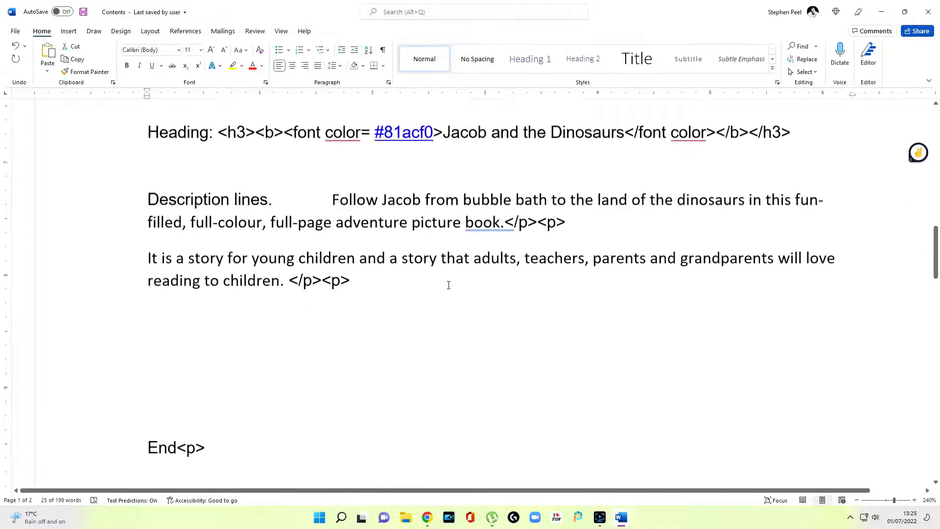
click(175, 215)
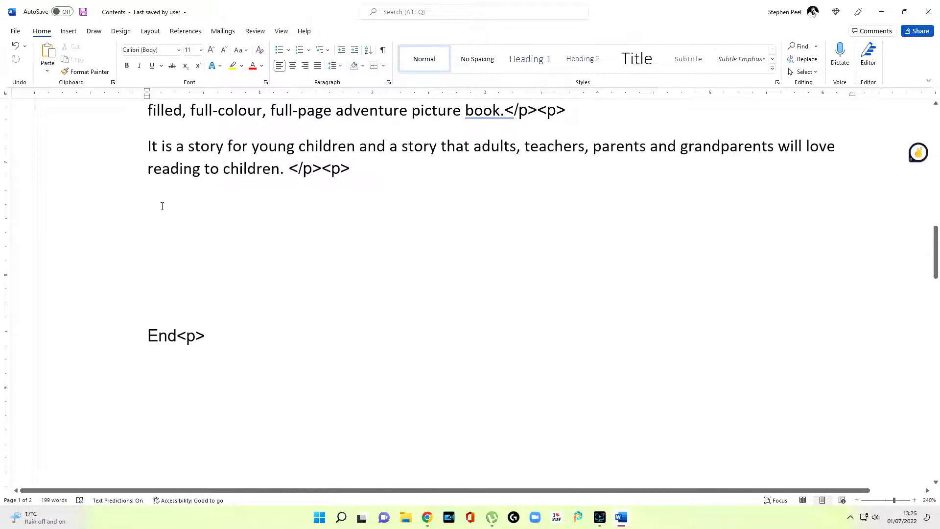
right_click(169, 212)
click(187, 258)
drag(350, 168, 299, 171)
key(ctrl+c)
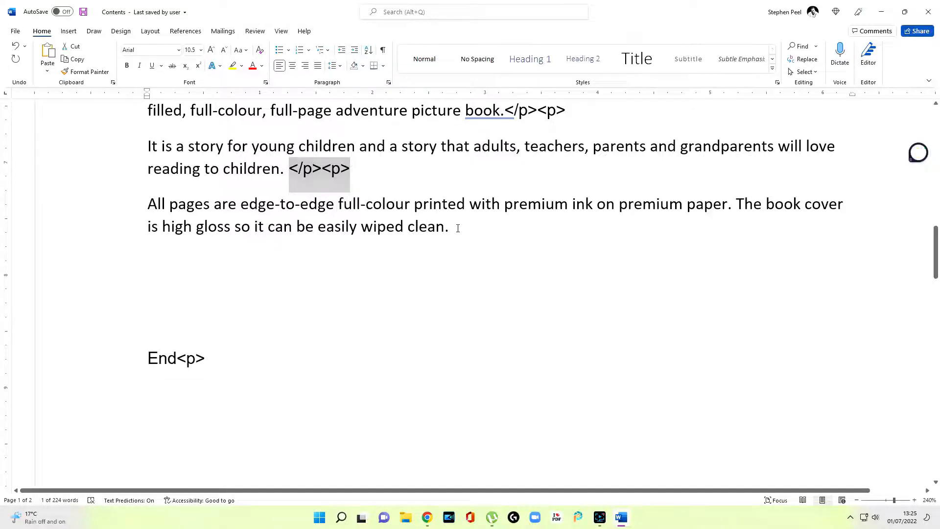
right_click(463, 232)
click(477, 278)
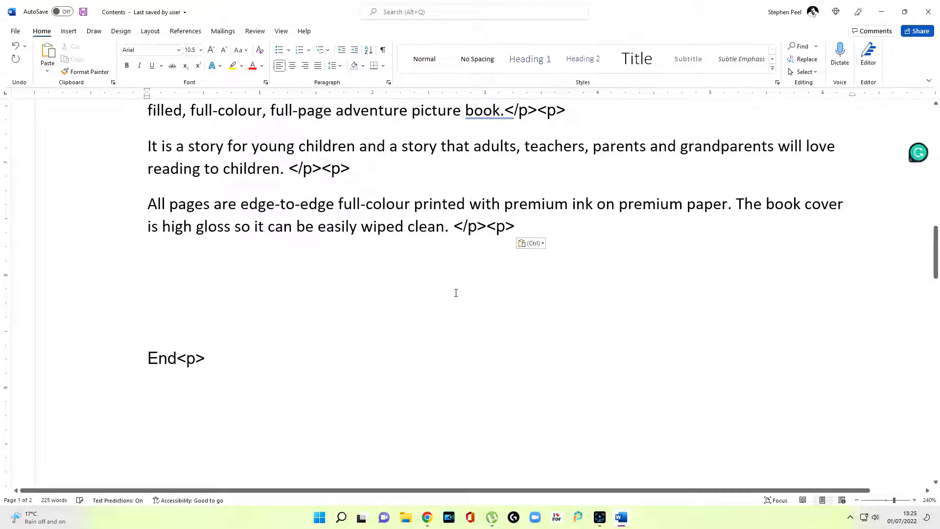
key(Return)
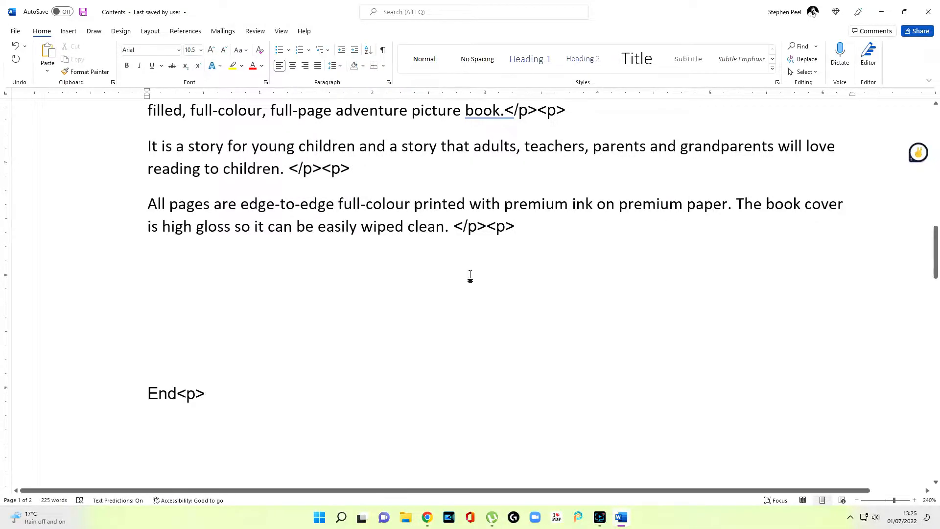
scroll(468, 277, up, 10)
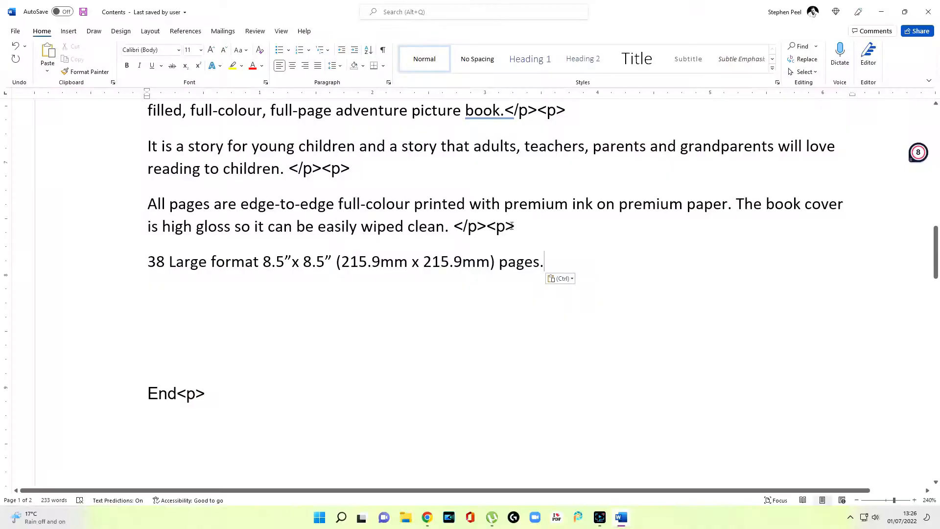
click(511, 226)
Close the fourth sentence, ending 'pages.', with copied </p><p> tags
drag(515, 225, 453, 226)
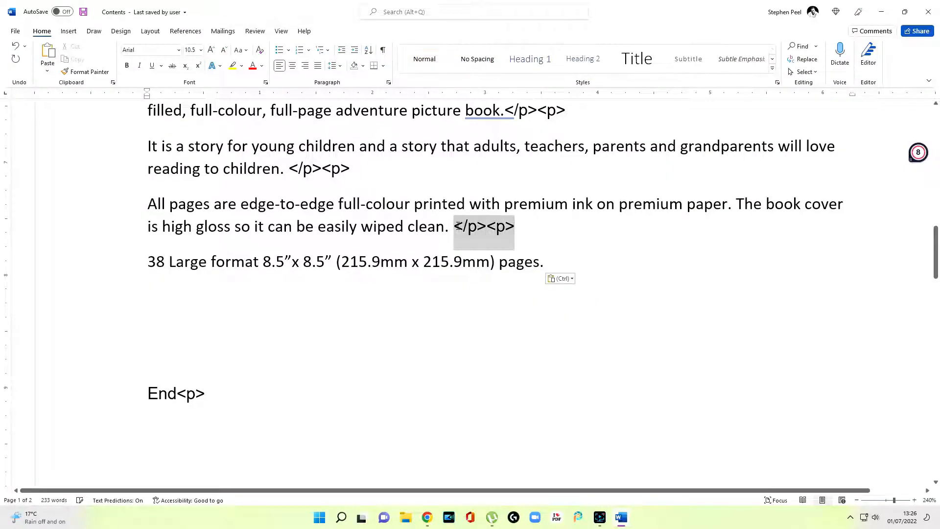
right_click(469, 227)
click(494, 262)
right_click(546, 261)
click(575, 316)
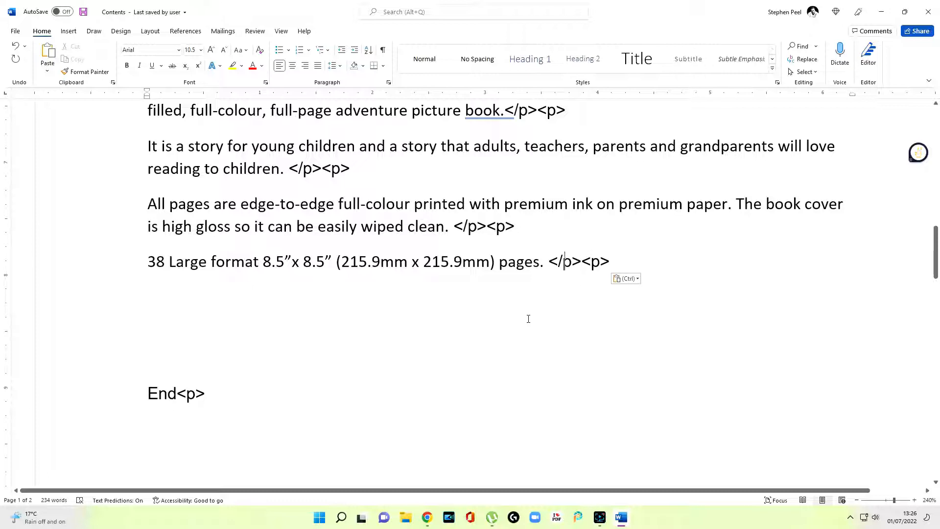
Remove the stray spaces before the tags after 'pages.', 'clean.' and 'children.'
key(BackSpace)
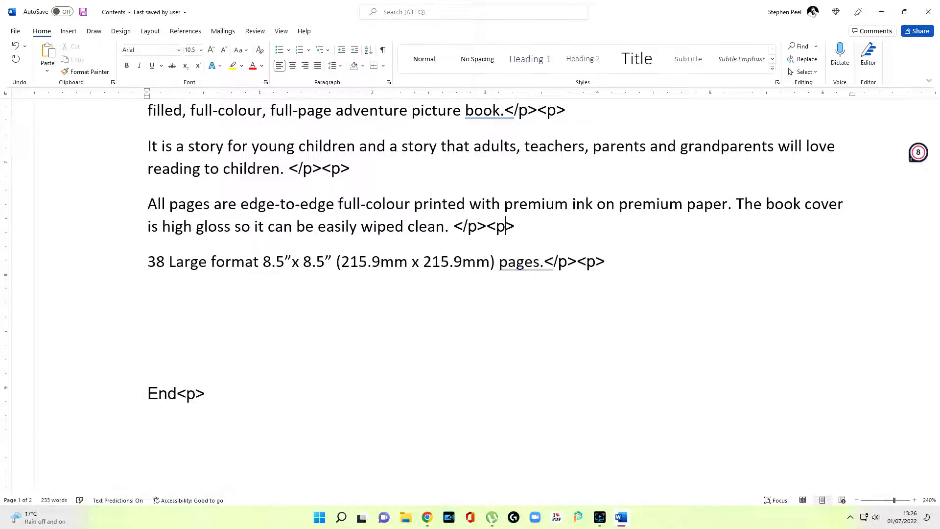
click(454, 225)
key(BackSpace)
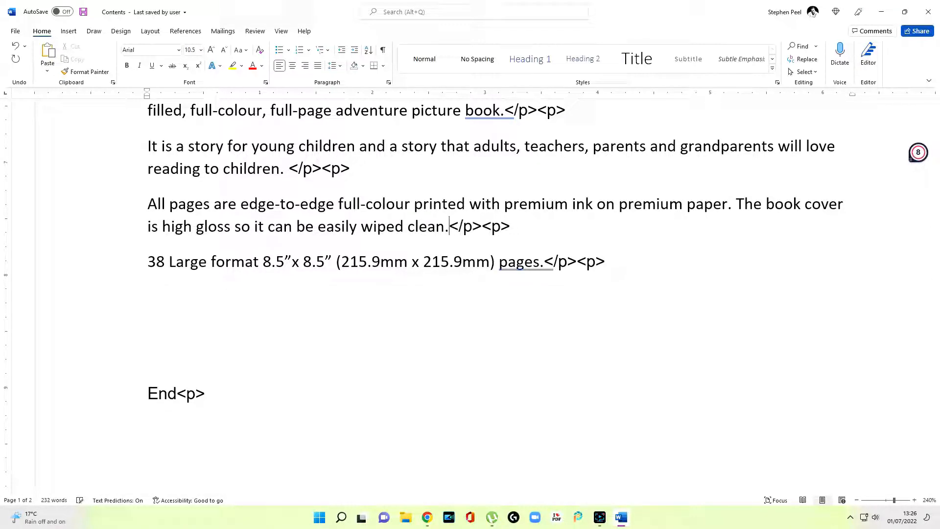
click(351, 168)
key(BackSpace)
Add the ideal gift for birthdays and Christmas line, ending it with a <p> tag
click(615, 260)
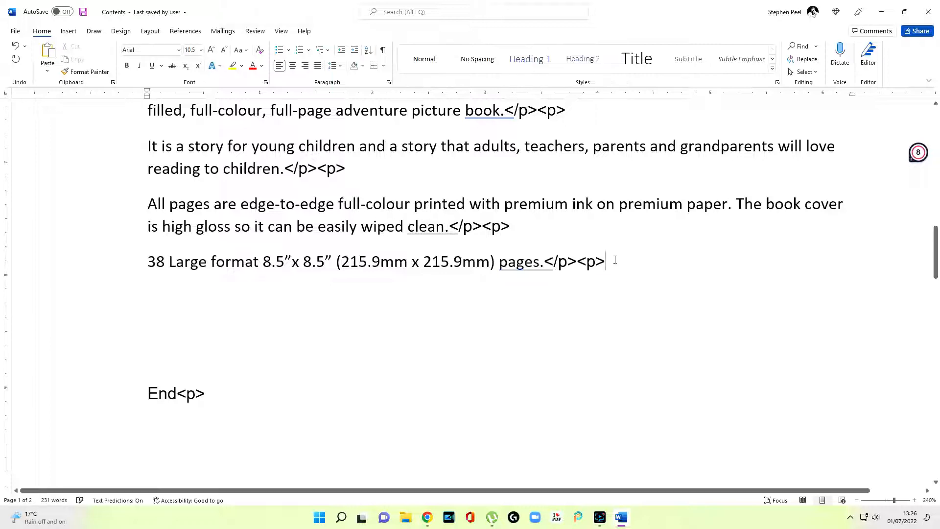
key(Return)
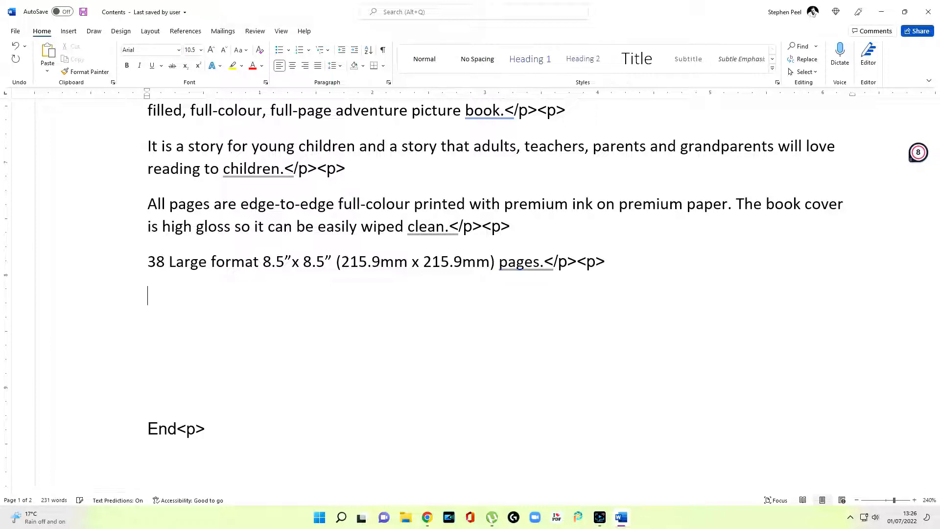
key(ctrl+v)
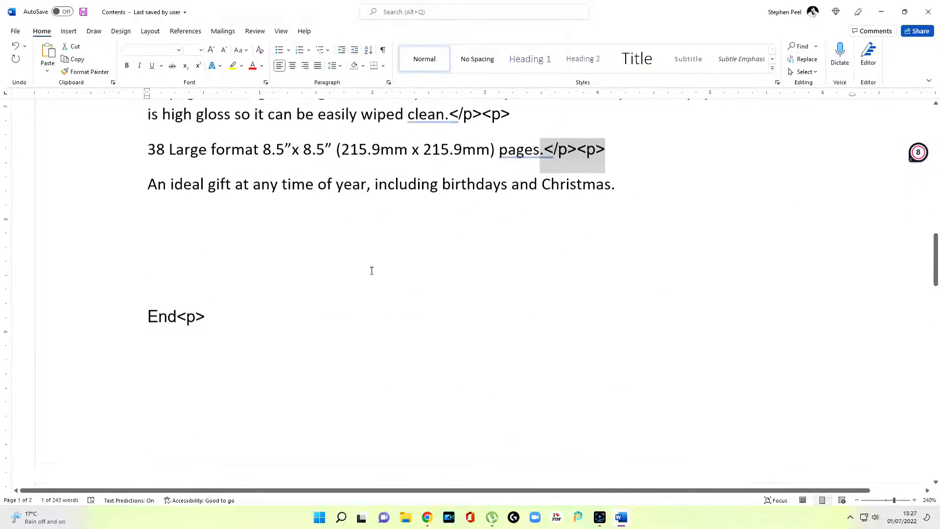
drag(177, 375, 204, 377)
right_click(194, 381)
click(221, 208)
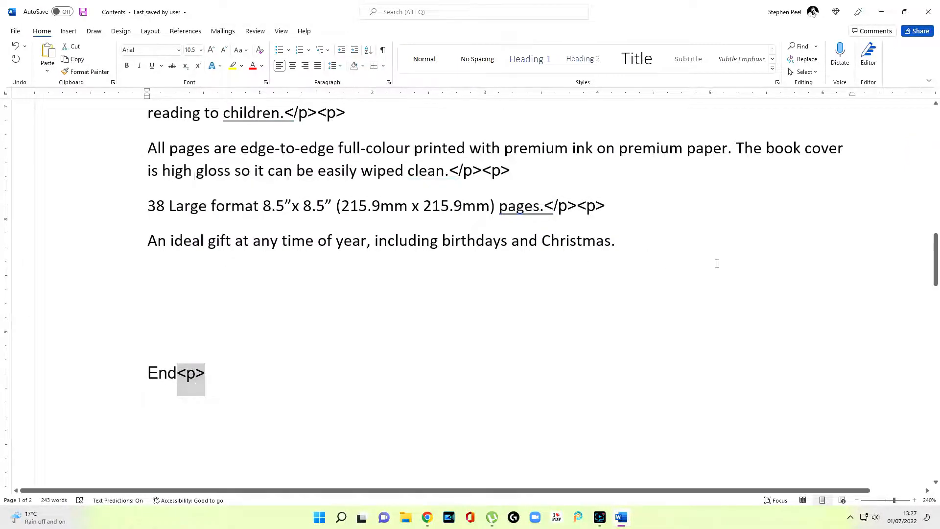
click(668, 263)
key(ctrl+v)
Delete the Heading: label in front of the <h3> line
scroll(218, 188, up, 3)
click(218, 188)
key(BackSpace)
key(BackSpace)
key(BackSpace)
key(BackSpace)
key(BackSpace)
key(BackSpace)
key(BackSpace)
key(BackSpace)
key(BackSpace)
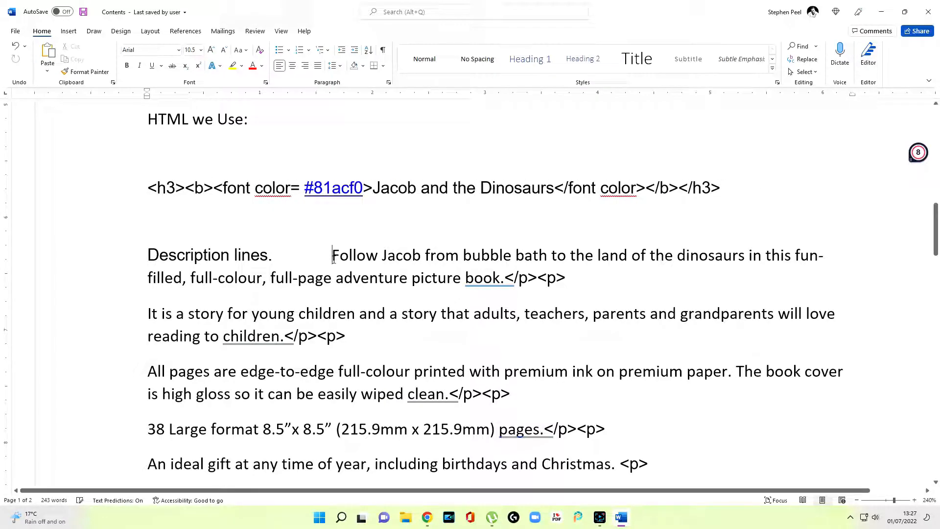
Remove the Description lines label and paragraph breaks so the HTML forms one block
key(BackSpace)
key(BackSpace)
key(BackSpace)
key(BackSpace)
key(BackSpace)
key(BackSpace)
key(BackSpace)
key(BackSpace)
key(BackSpace)
key(BackSpace)
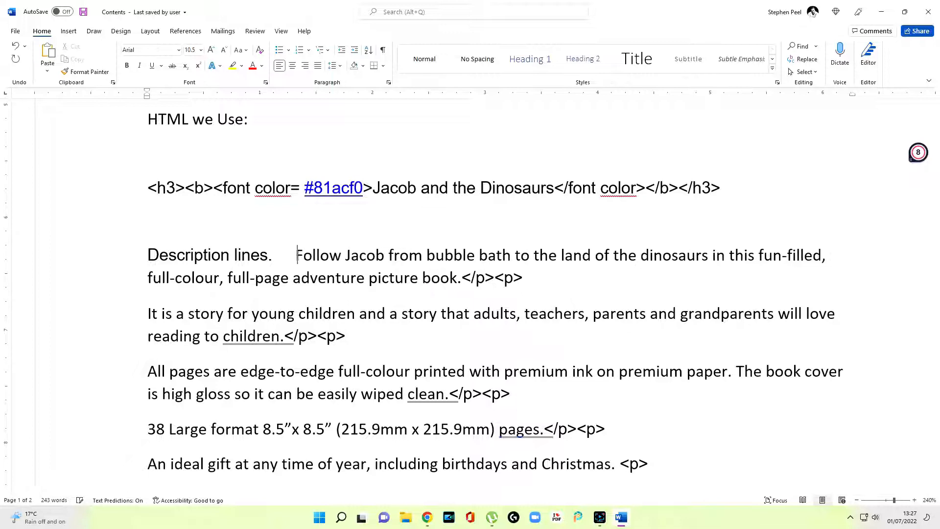
key(BackSpace)
key(BackSpace)
key(BackSpace)
key(BackSpace)
key(BackSpace)
key(BackSpace)
key(BackSpace)
key(BackSpace)
key(BackSpace)
key(BackSpace)
key(BackSpace)
key(BackSpace)
key(BackSpace)
key(BackSpace)
key(BackSpace)
key(BackSpace)
key(BackSpace)
key(BackSpace)
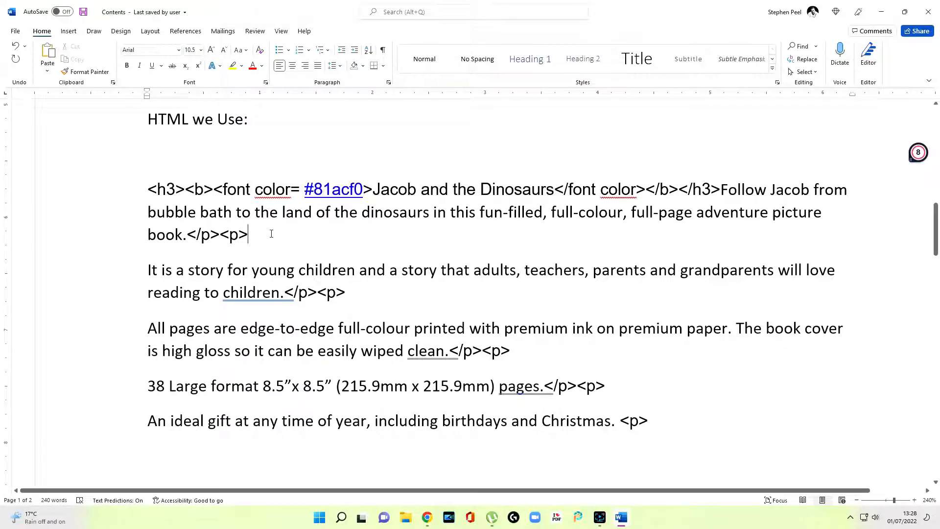
key(Delete)
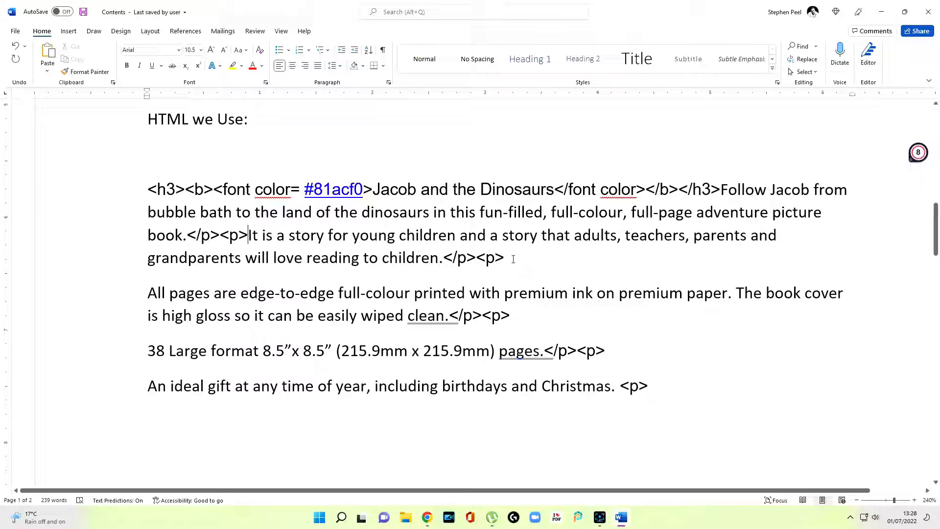
key(Delete)
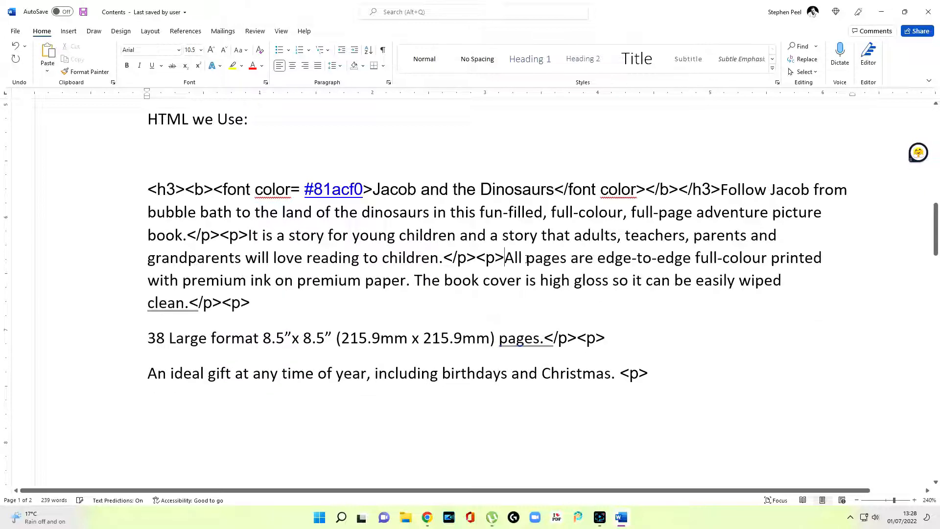
Copy the whole HTML block and switch to the Code Beautify HTML Viewer
drag(148, 189, 543, 328)
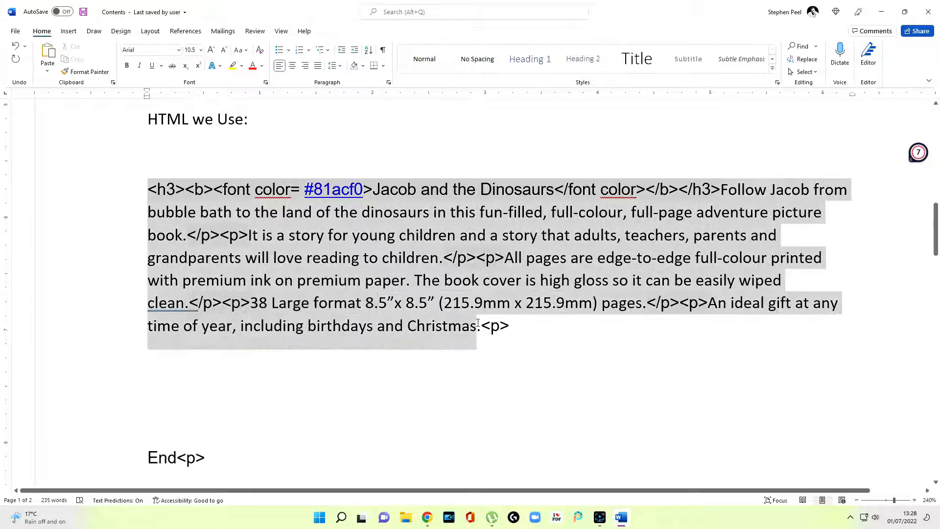
right_click(439, 265)
click(478, 301)
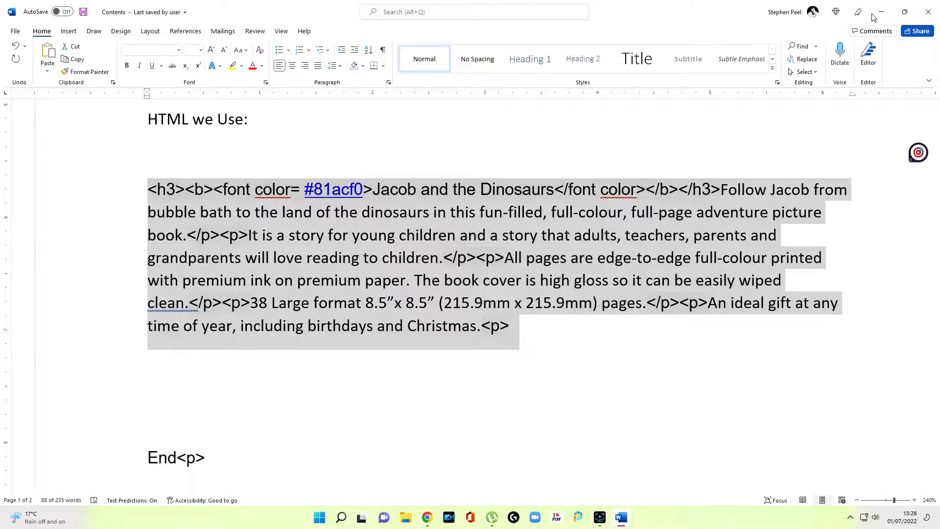
click(881, 11)
key(ctrl+Tab)
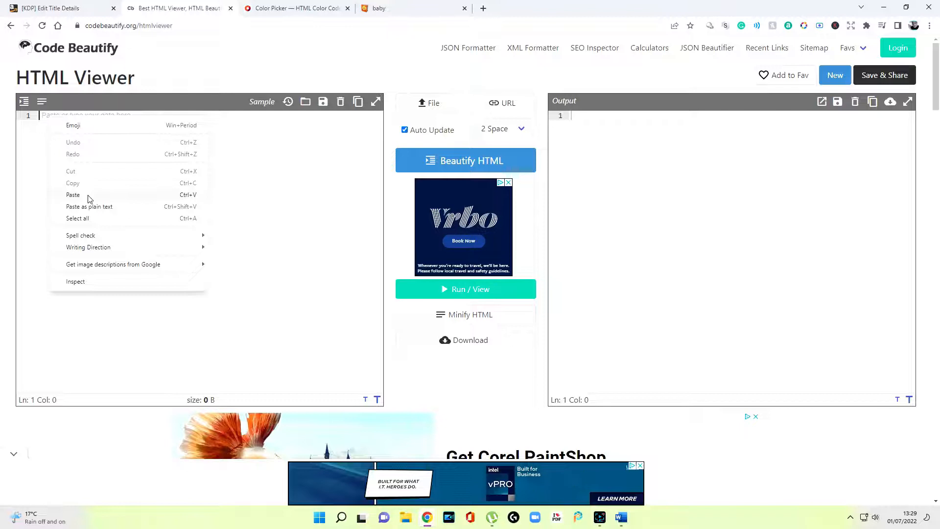
Preview the Jacob and the Dinosaurs HTML in Code Beautify, then deselect it back in Word
click(73, 195)
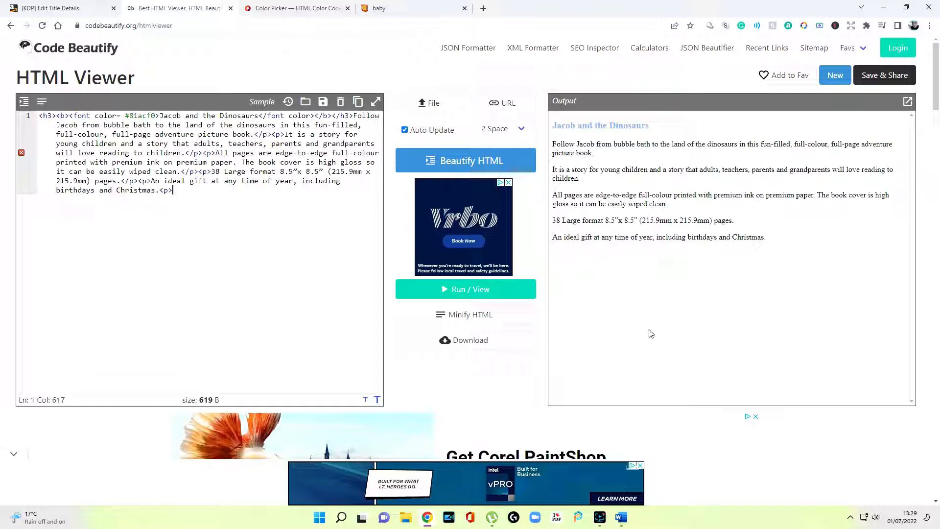
click(623, 517)
click(597, 370)
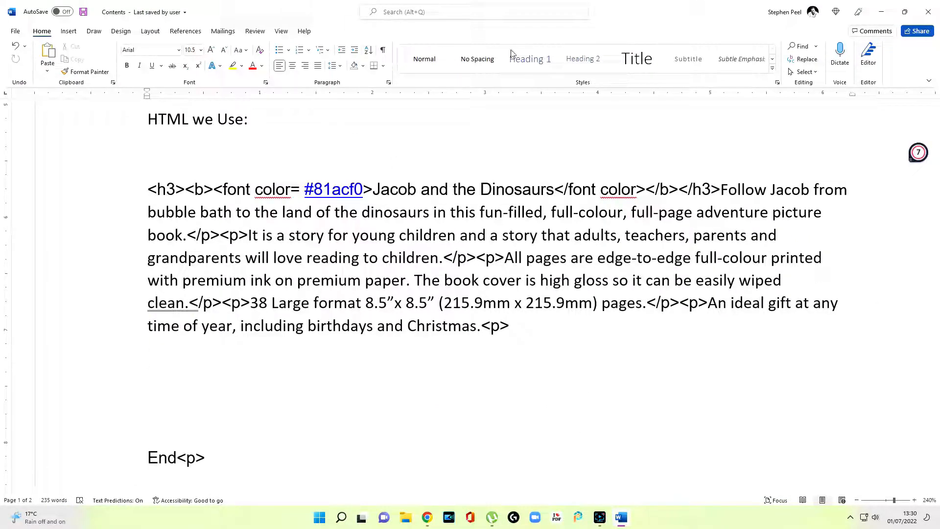
Undo six times to put each description sentence back on its own paragraph
click(17, 46)
click(16, 46)
click(16, 47)
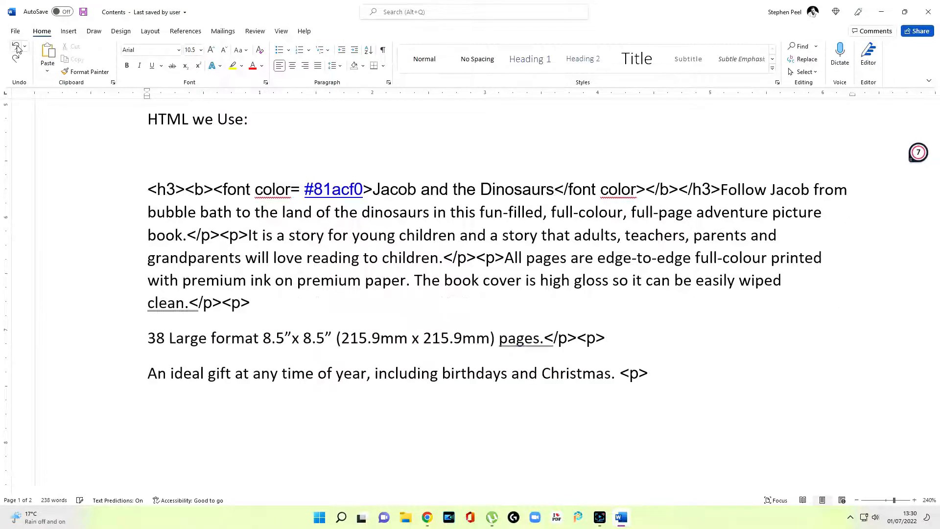
click(16, 47)
click(16, 46)
click(16, 46)
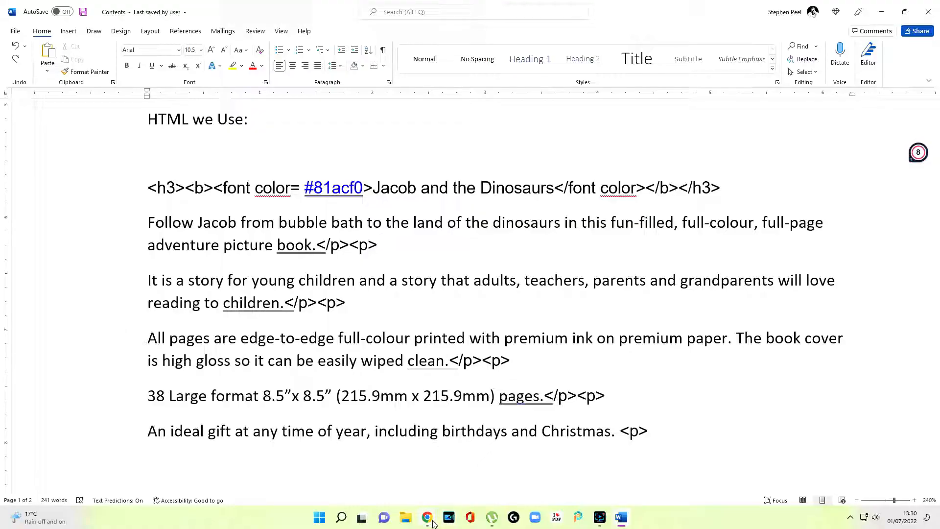
Switch to the browser's HTML Color Codes colour picker page
click(432, 523)
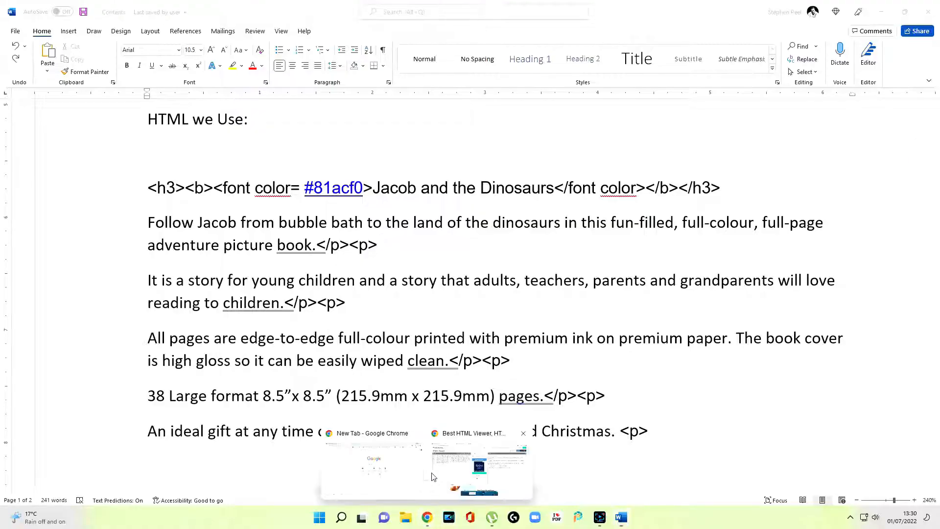
click(442, 478)
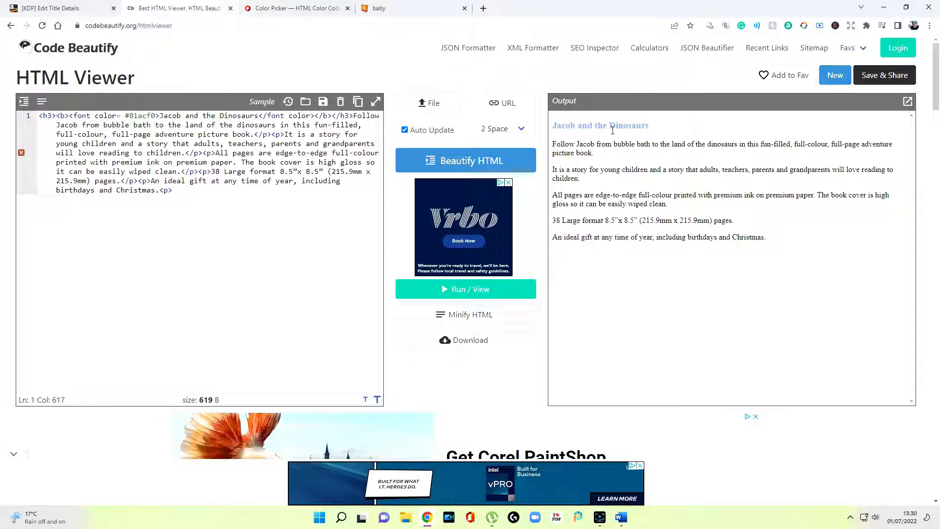
click(620, 518)
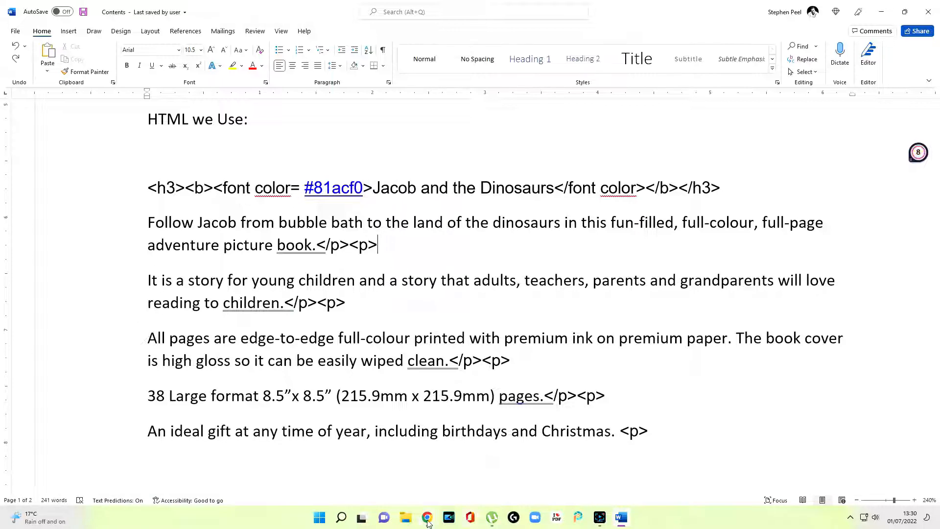
mouse_move(427, 523)
click(474, 466)
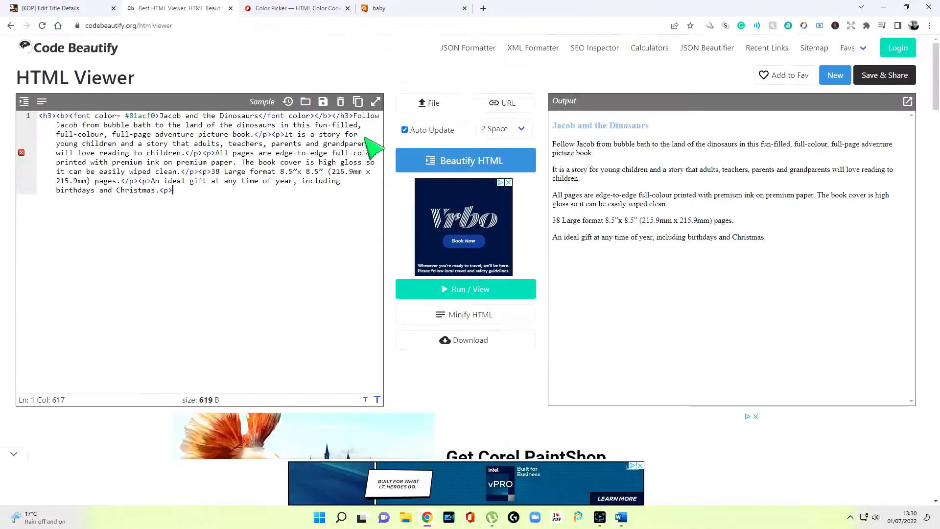
click(304, 12)
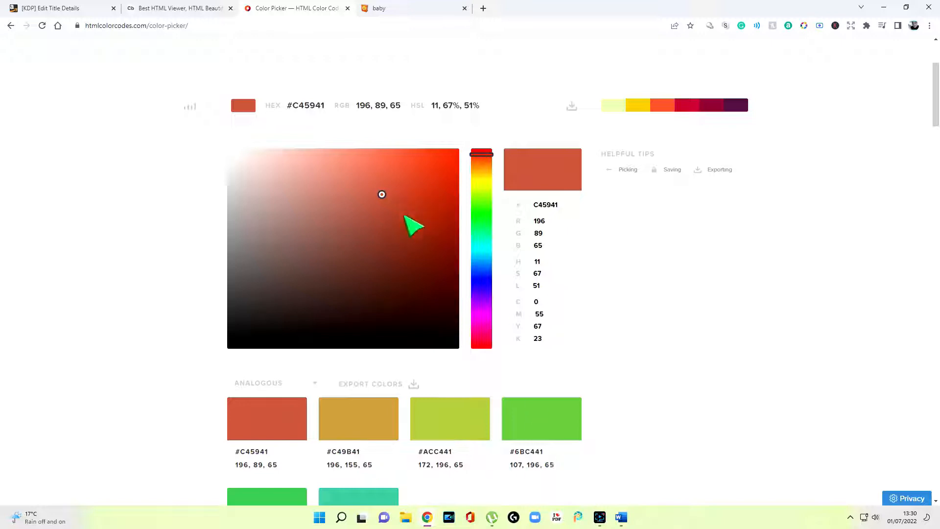
Pick a teal in the colour picker and copy its code #317A7A
drag(382, 194, 384, 251)
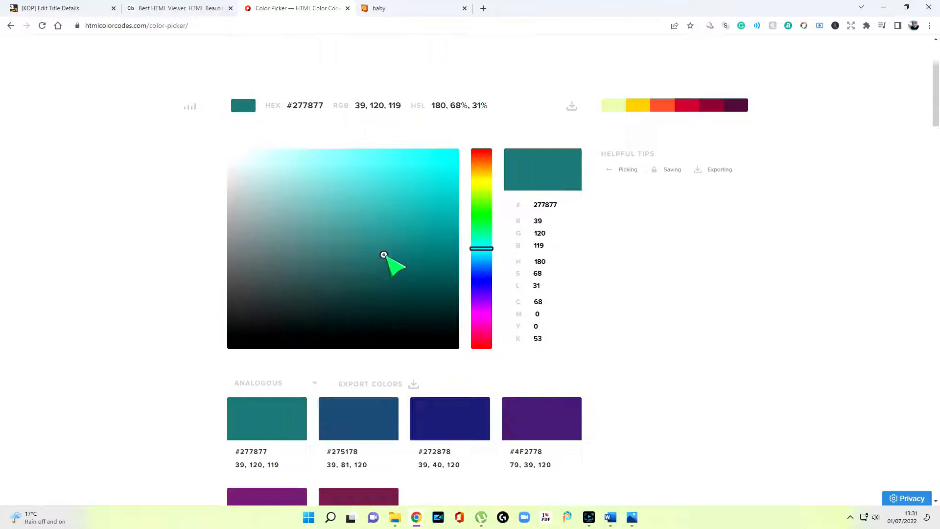
mouse_move(384, 255)
mouse_down()
mouse_move(364, 246)
mouse_move(369, 258)
mouse_move(383, 252)
mouse_move(396, 263)
mouse_move(365, 252)
mouse_up()
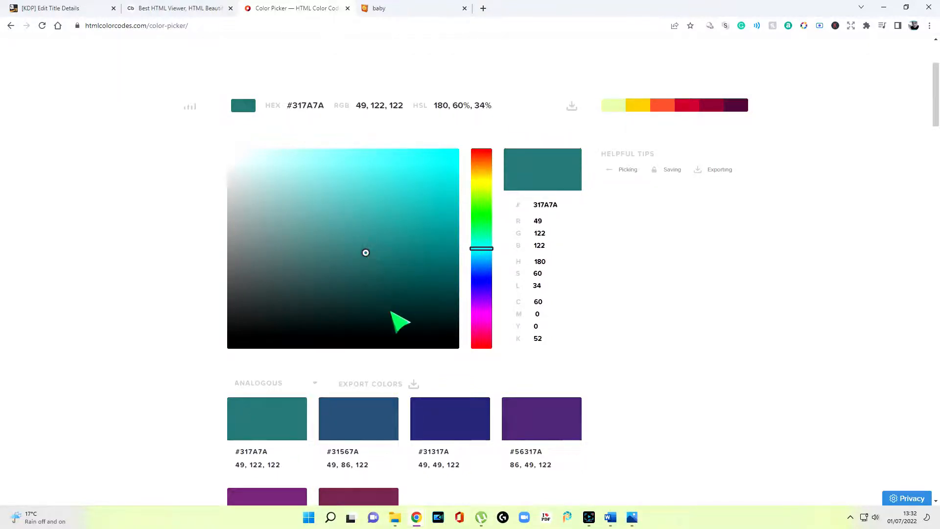
scroll(401, 321, down, 3)
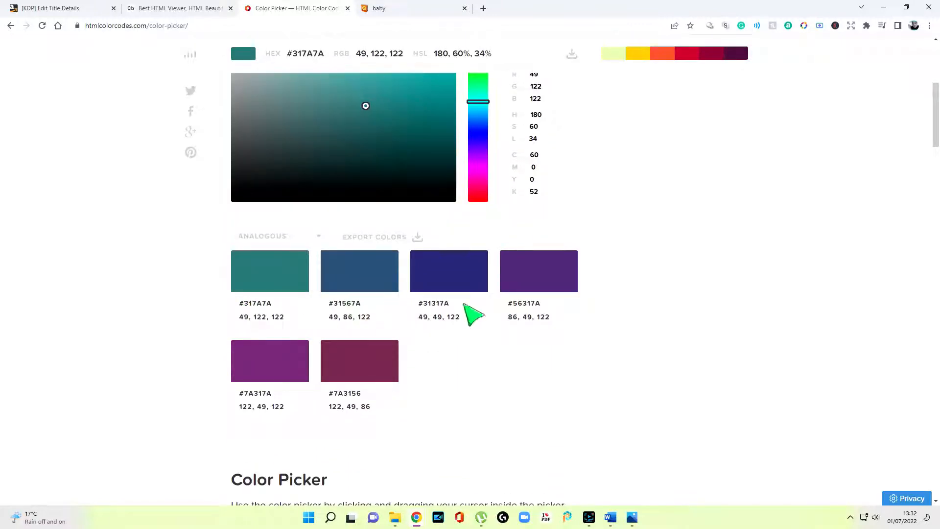
drag(239, 303, 271, 305)
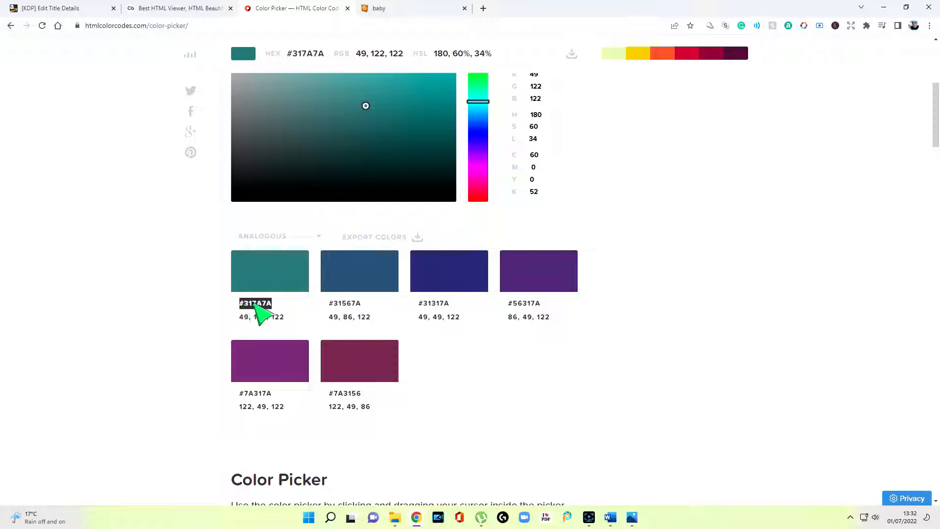
right_click(266, 307)
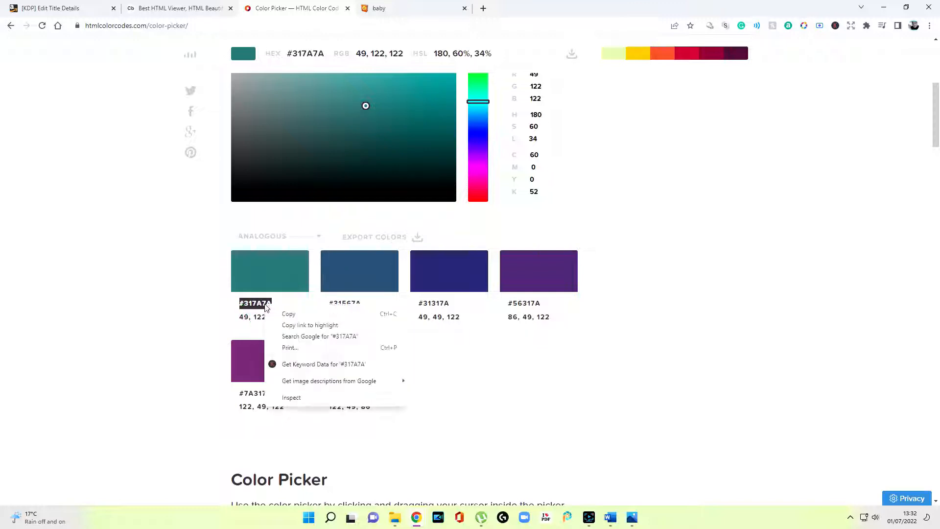
click(300, 314)
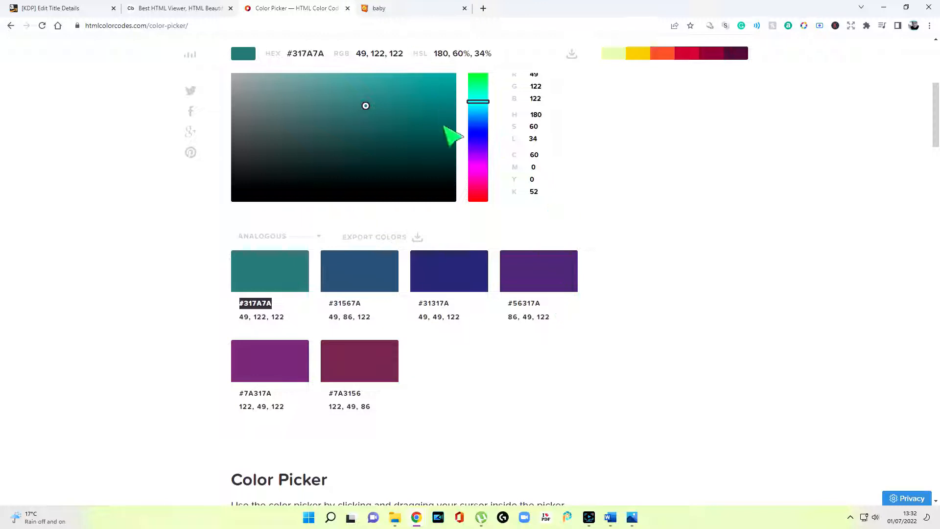
key(alt+Tab)
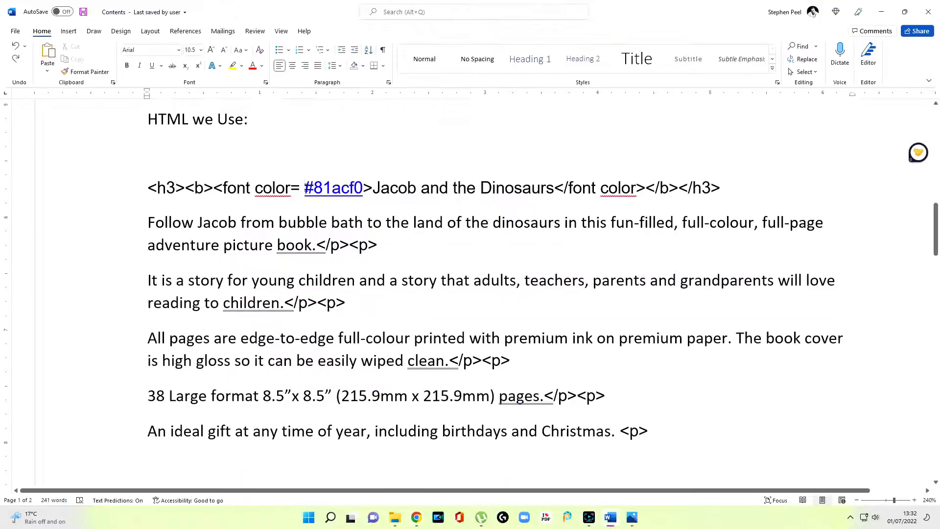
Replace the heading's font color #81acf0 with the teal code #317A7A
drag(314, 192, 359, 191)
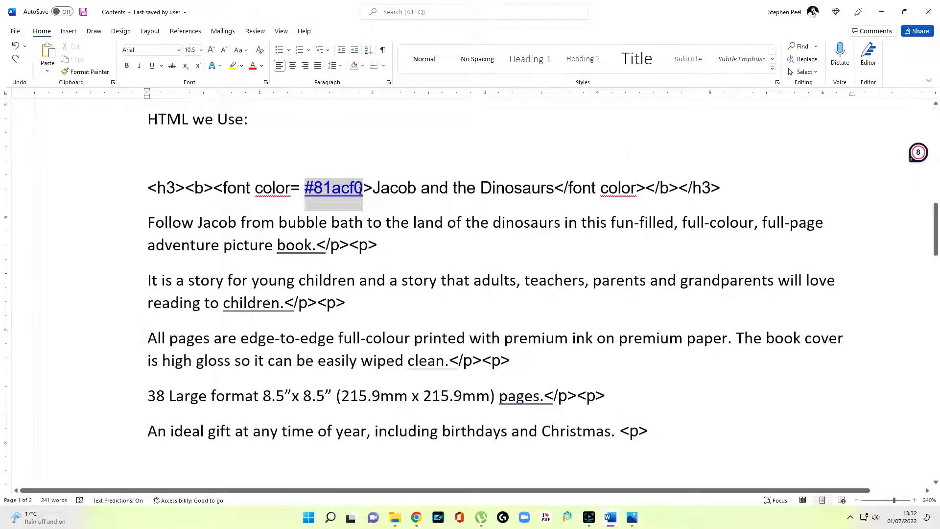
right_click(350, 194)
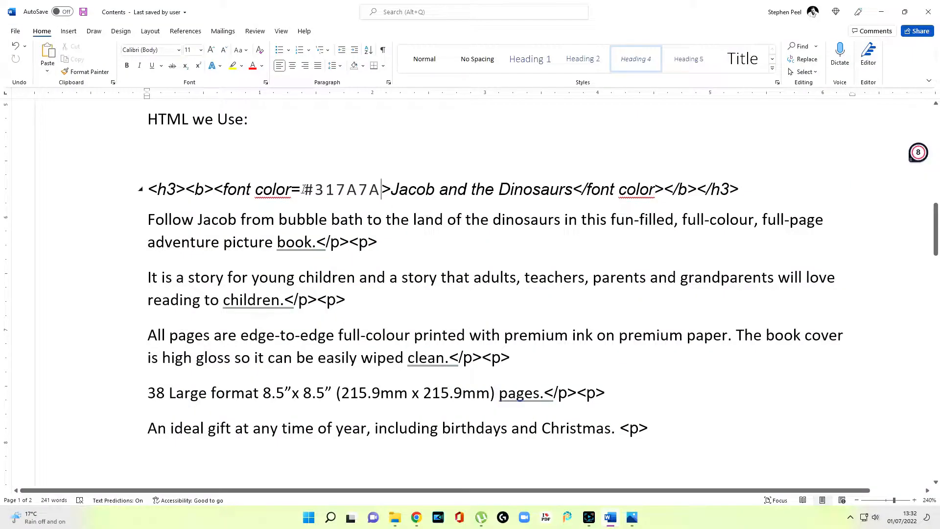
drag(305, 189, 381, 193)
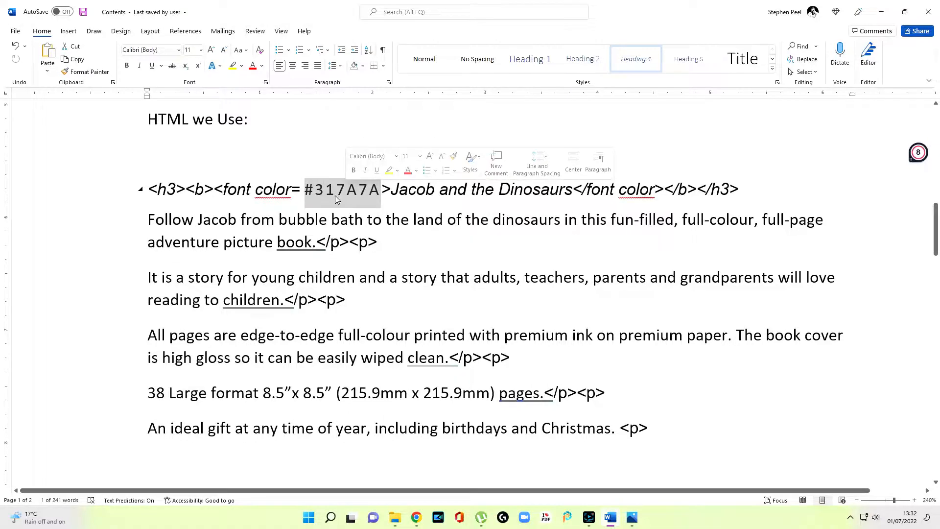
click(419, 234)
click(152, 234)
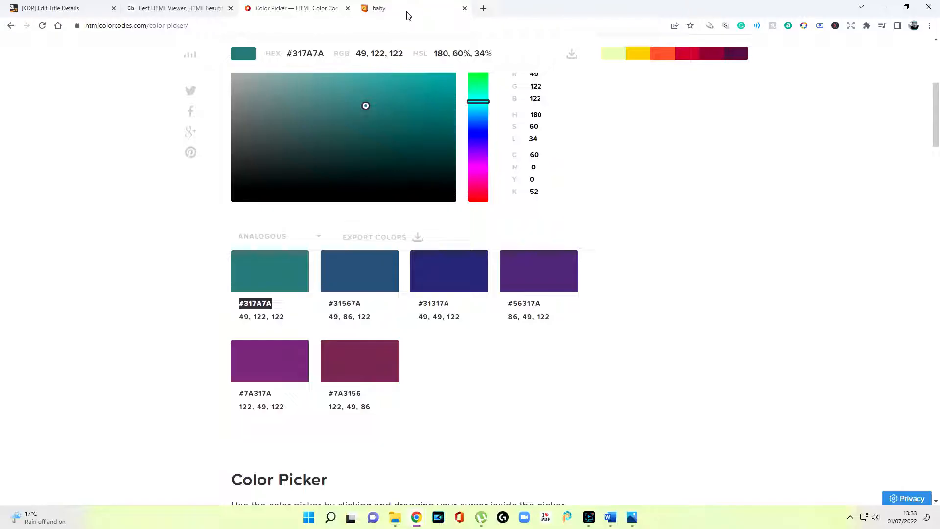
Open the Baby: Medium-Light Skin Tone page from Emojipedia's baby search results
click(407, 10)
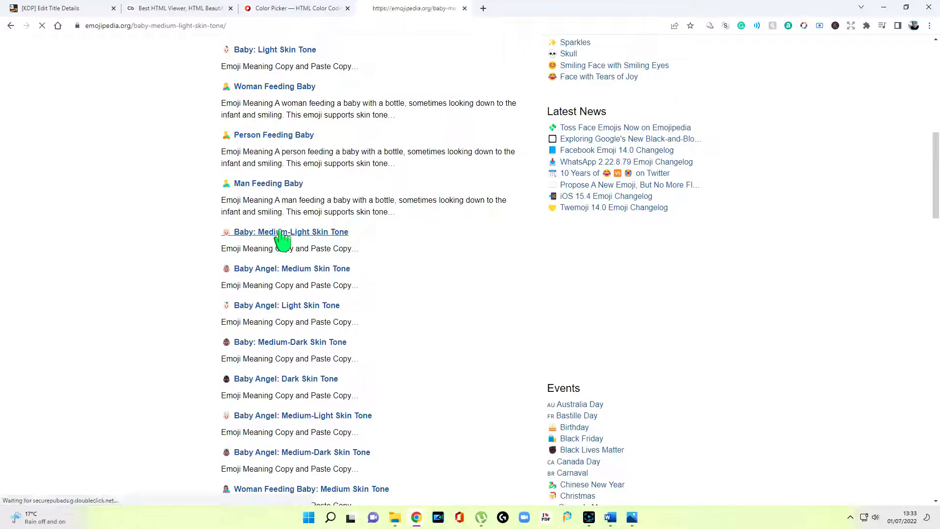
click(280, 233)
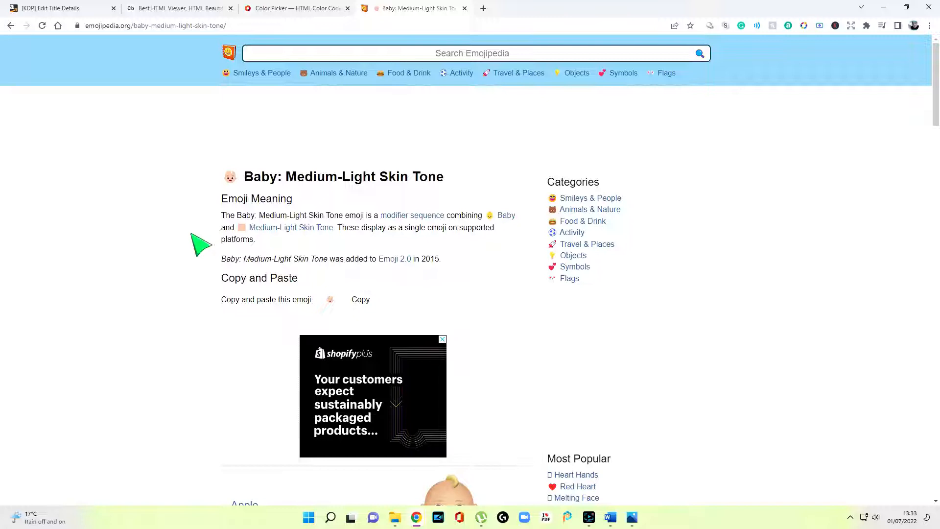
Copy the baby emoji and paste it before 'Follow Jacob' in Word
click(361, 300)
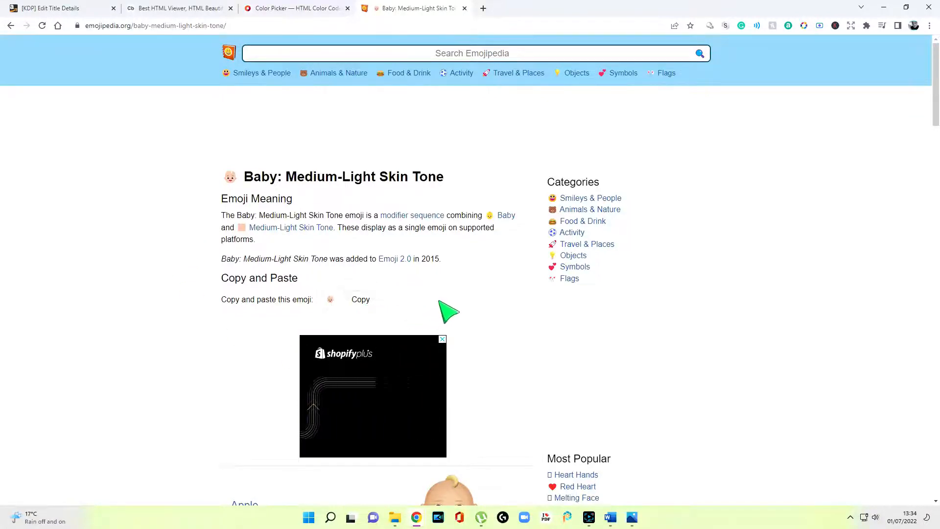
click(633, 520)
click(634, 521)
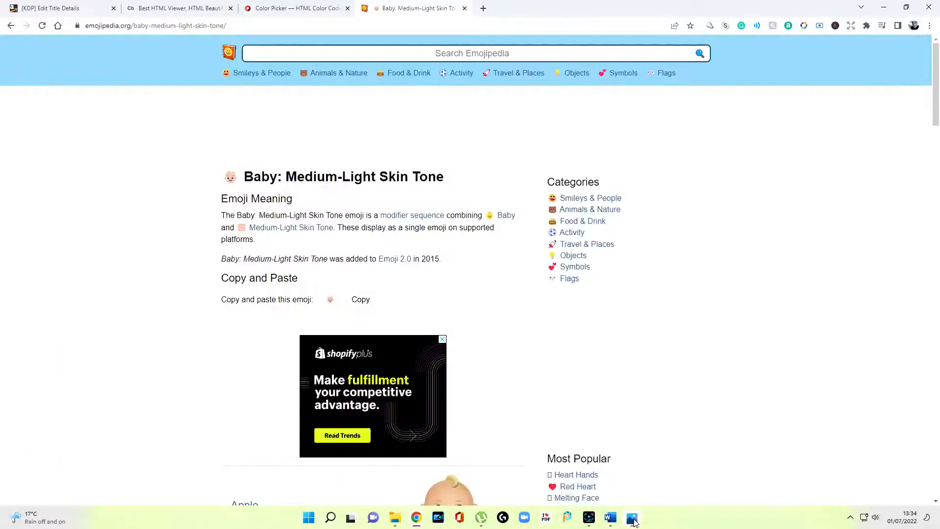
click(612, 518)
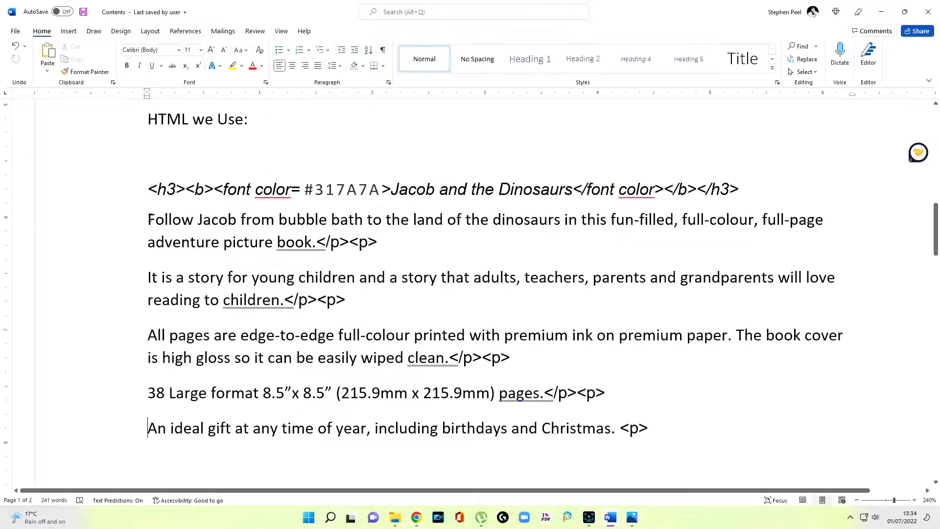
right_click(149, 219)
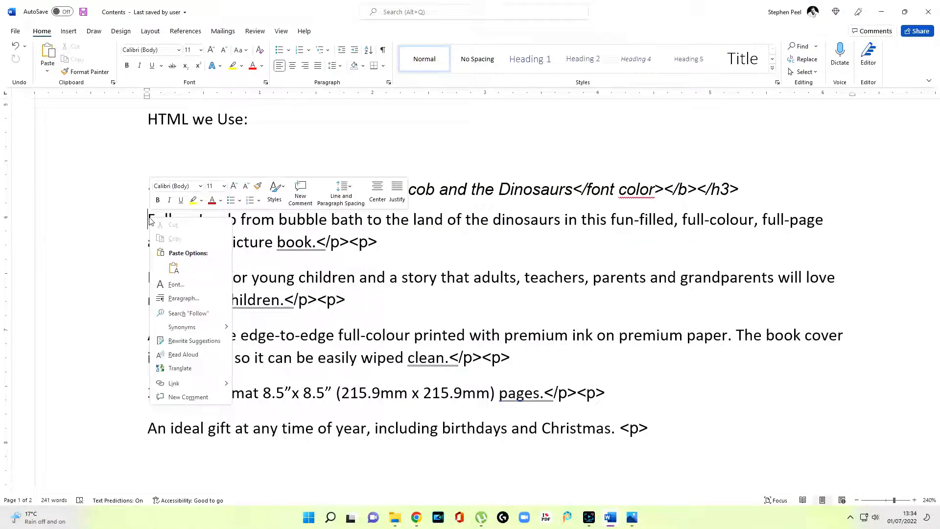
click(173, 269)
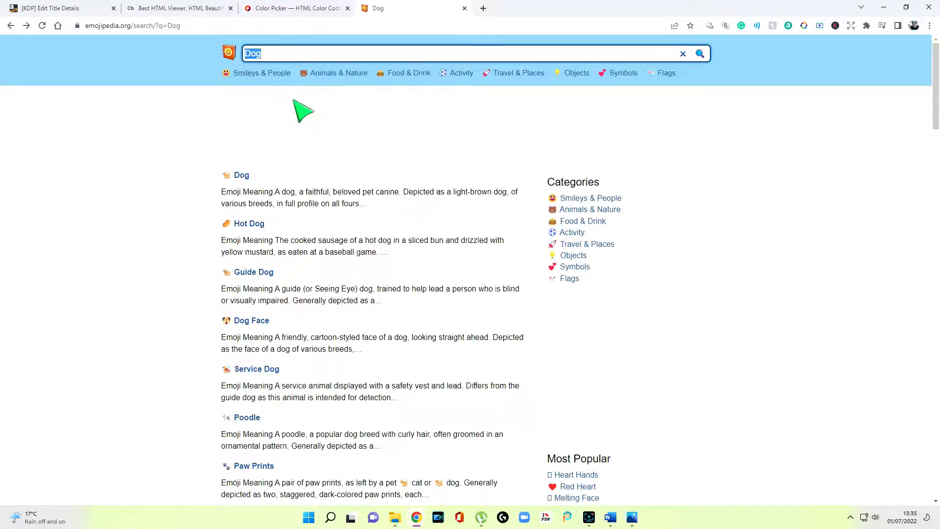
Search Emojipedia for dinosaur and copy the T-Rex emoji for the 'It is a story' line
text(aur)
key(Return)
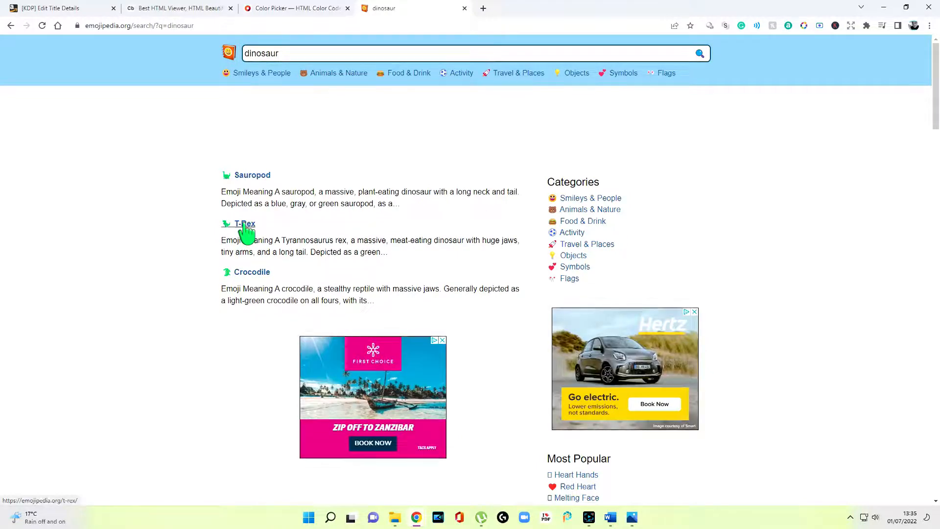
click(245, 224)
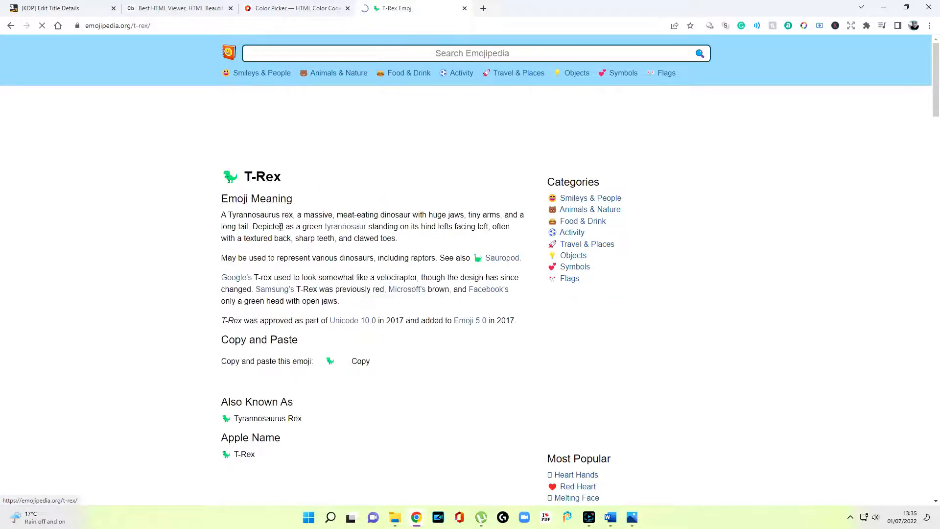
click(361, 362)
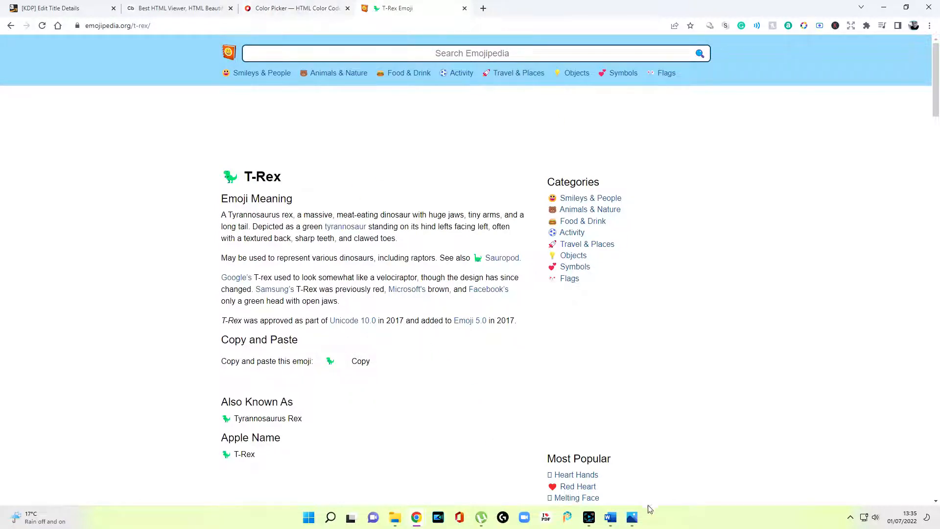
click(636, 522)
click(637, 522)
click(610, 517)
right_click(147, 286)
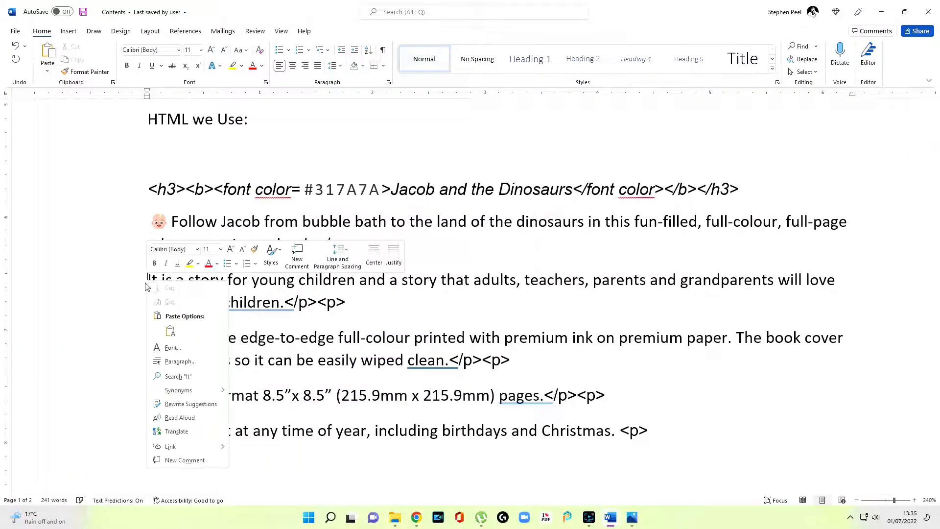
Paste the T-Rex emoji before 'It is a story' and copy the Sauropod emoji from Emojipedia
click(170, 332)
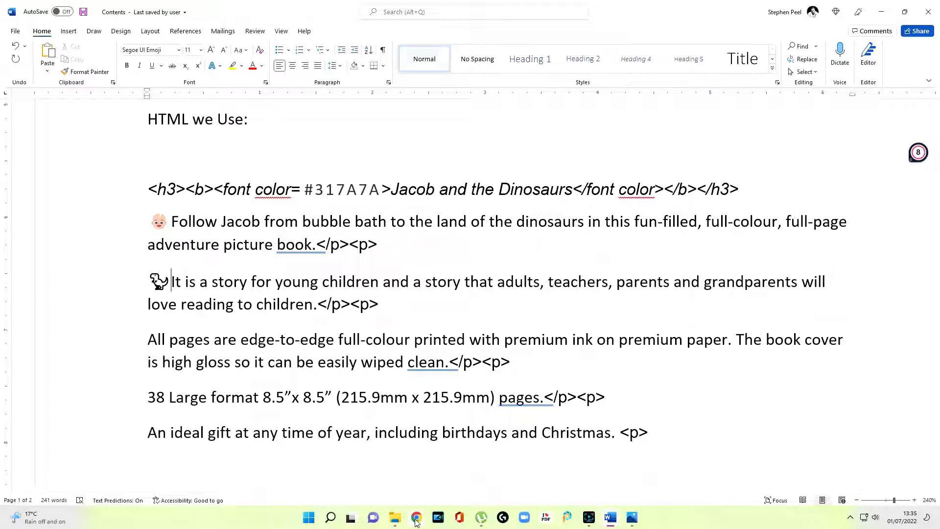
mouse_move(417, 522)
click(438, 492)
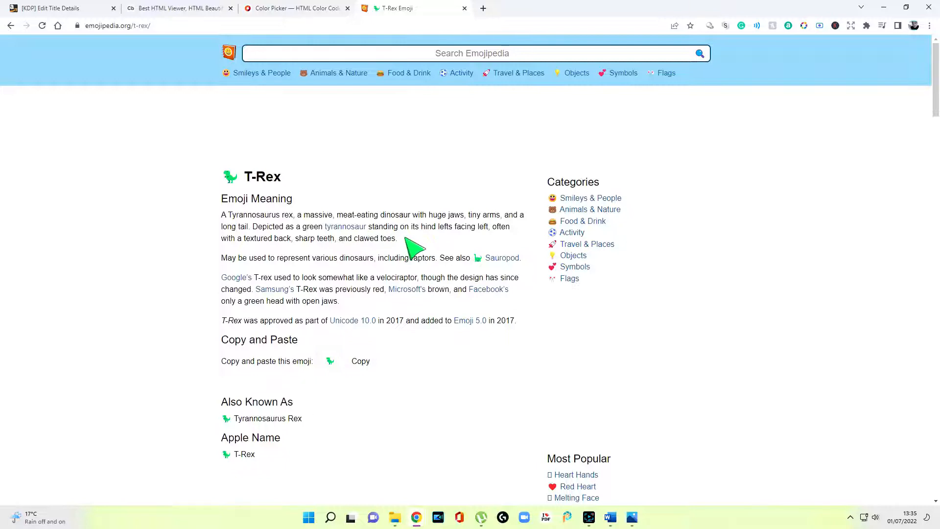
key(alt+Left)
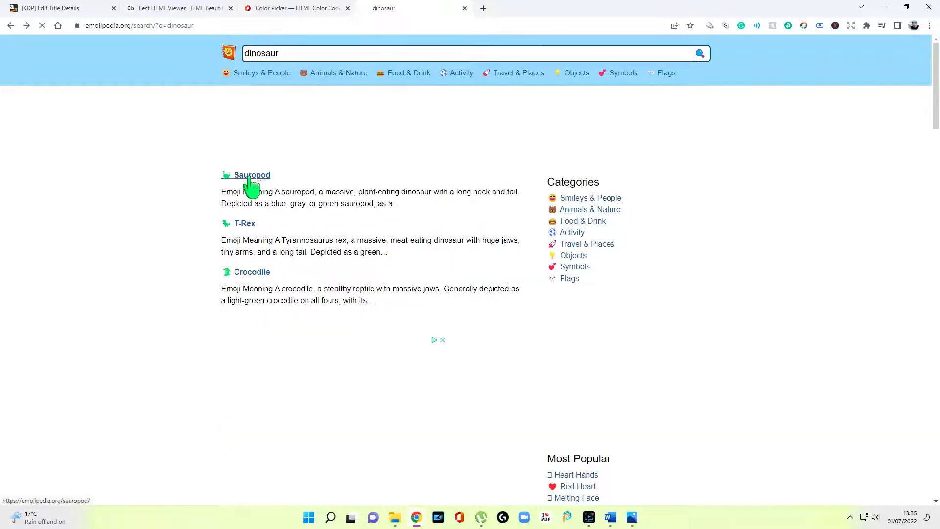
click(244, 179)
click(360, 361)
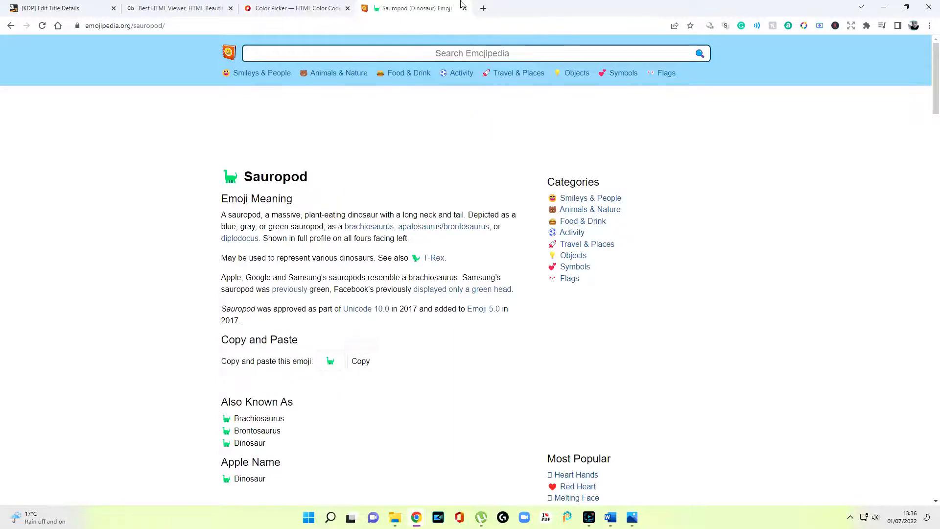
key(alt+Tab)
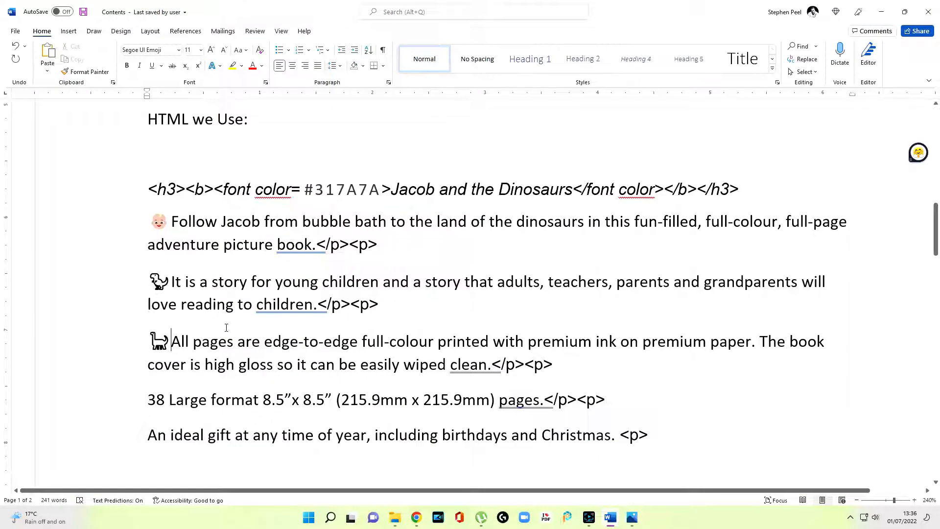
Add spaces after the baby and sauropod emojis, join the lines, and select the HTML block
click(171, 221)
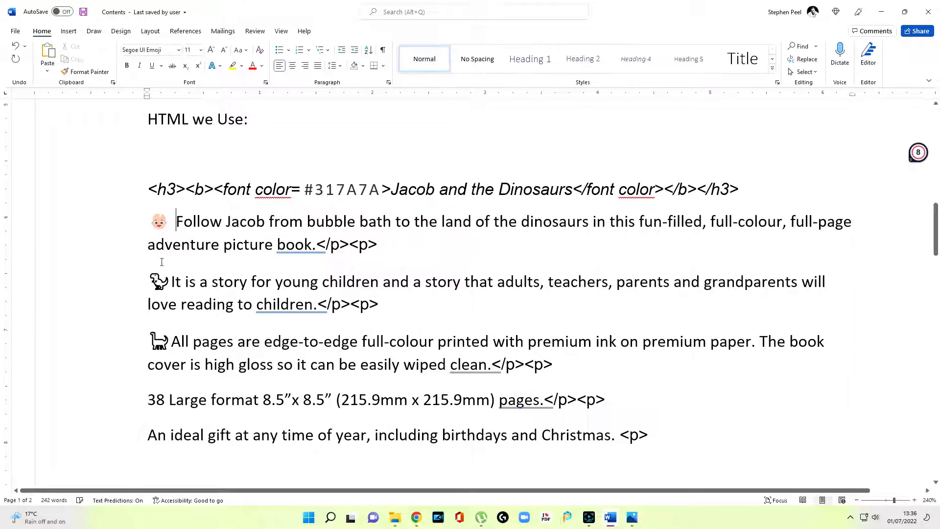
click(172, 342)
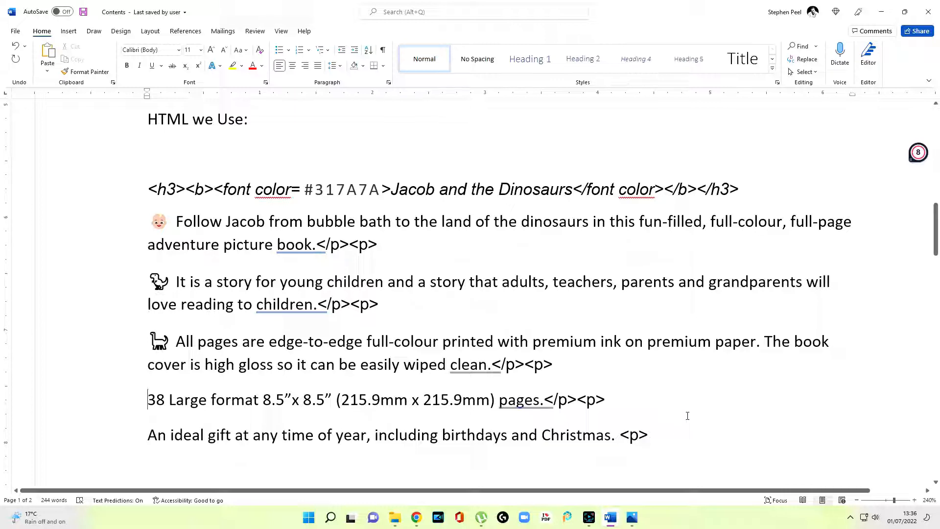
key(ctrl+z)
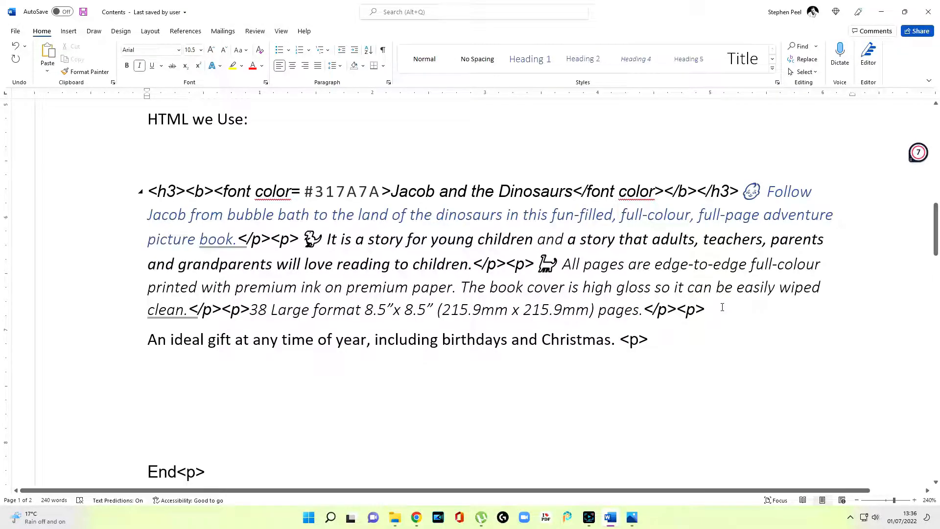
key(ctrl+z)
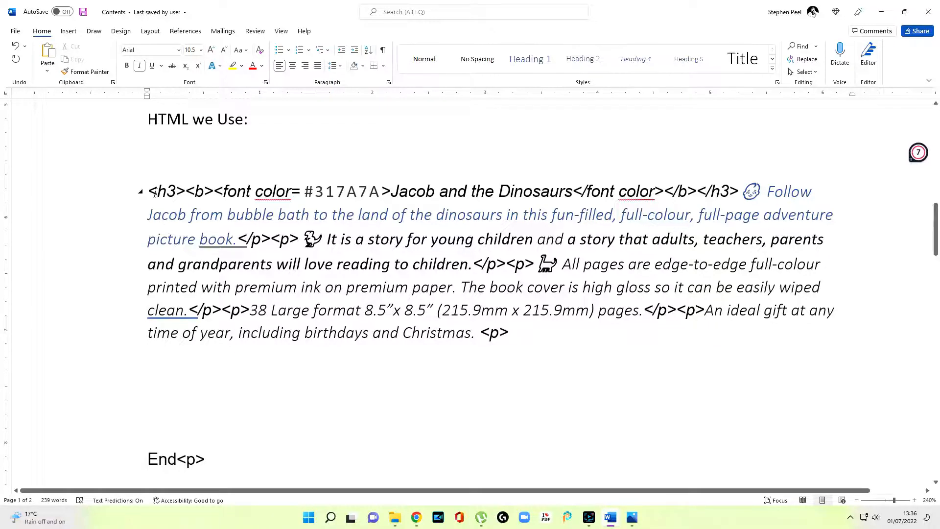
triple_click(155, 193)
click(424, 517)
Replace the old Code Beautify HTML Viewer code with the updated emoji description
click(448, 479)
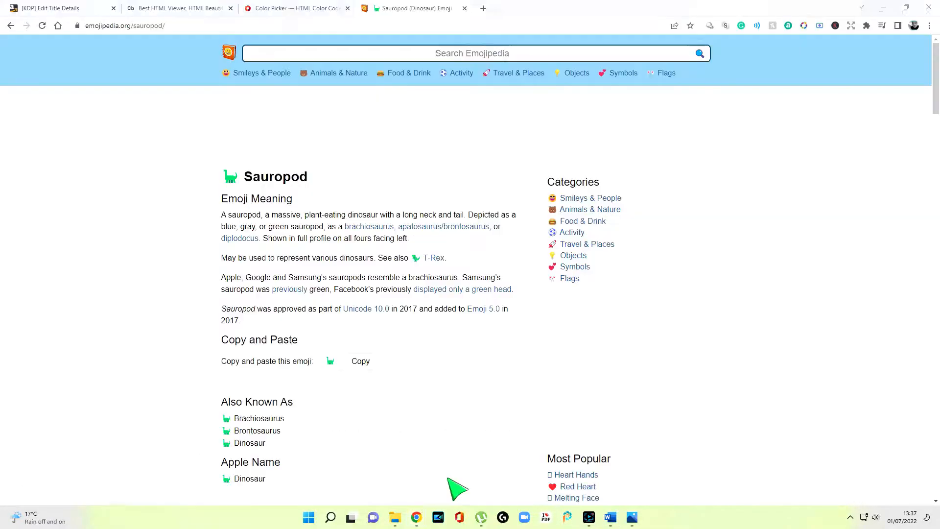
click(188, 8)
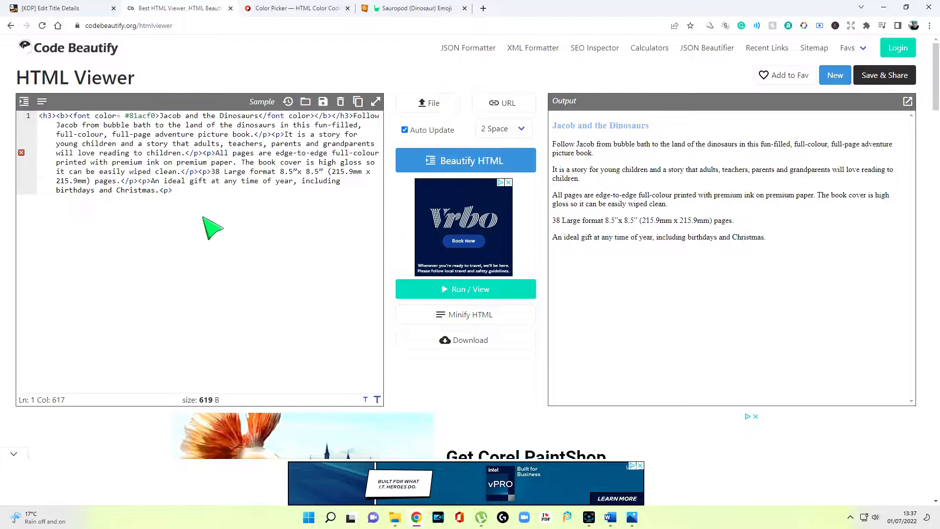
drag(204, 209, 58, 111)
right_click(60, 119)
click(149, 177)
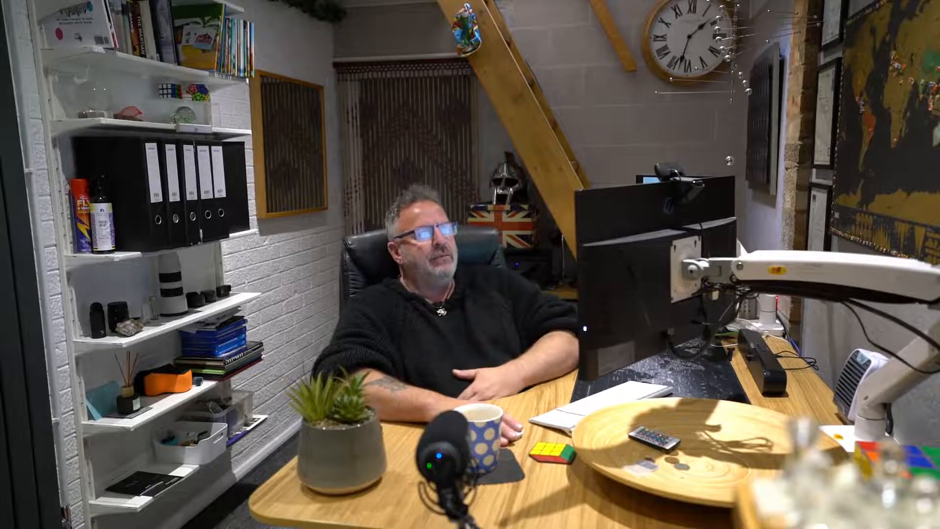
right_click(314, 272)
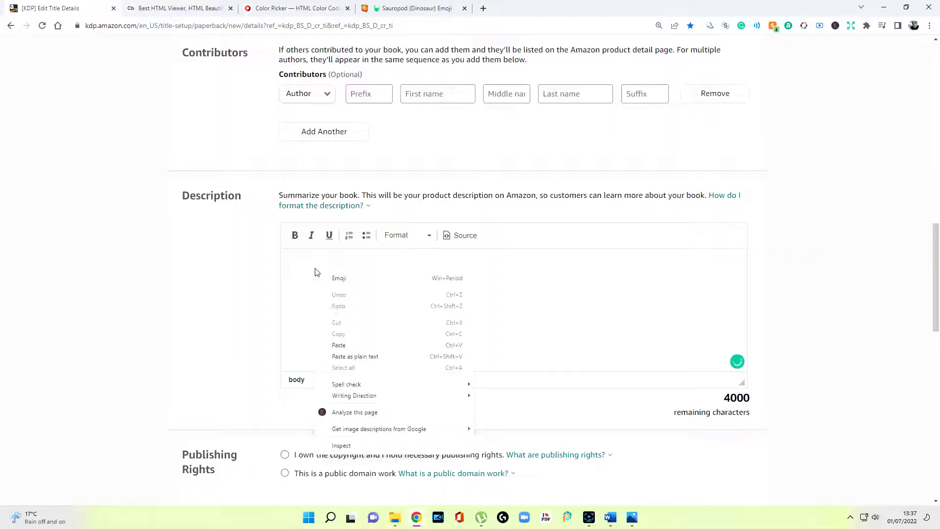
Paste the HTML book description and enter the keyword 'Dinosaur Kids Adventure Book'
click(351, 346)
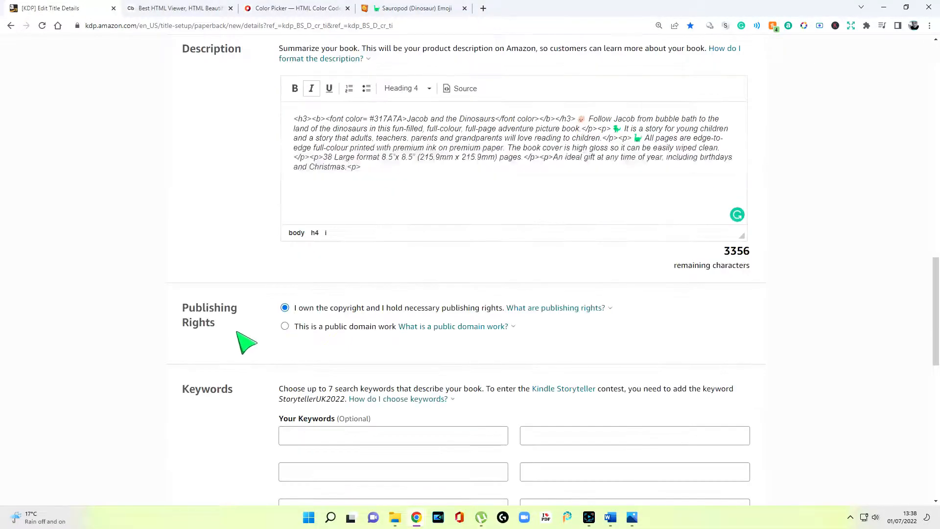
scroll(243, 328, down, 3)
click(297, 291)
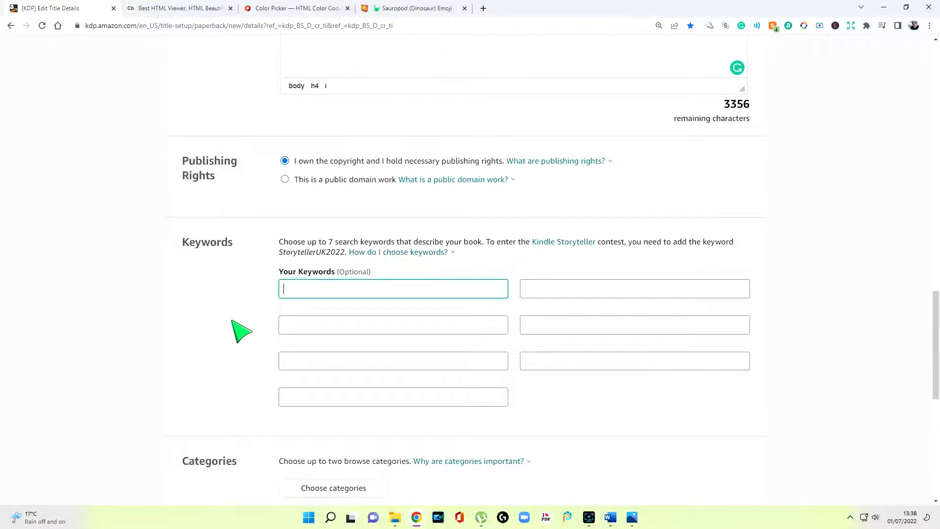
text(Dinosaur Kids Adventure Book)
scroll(347, 350, down, 3)
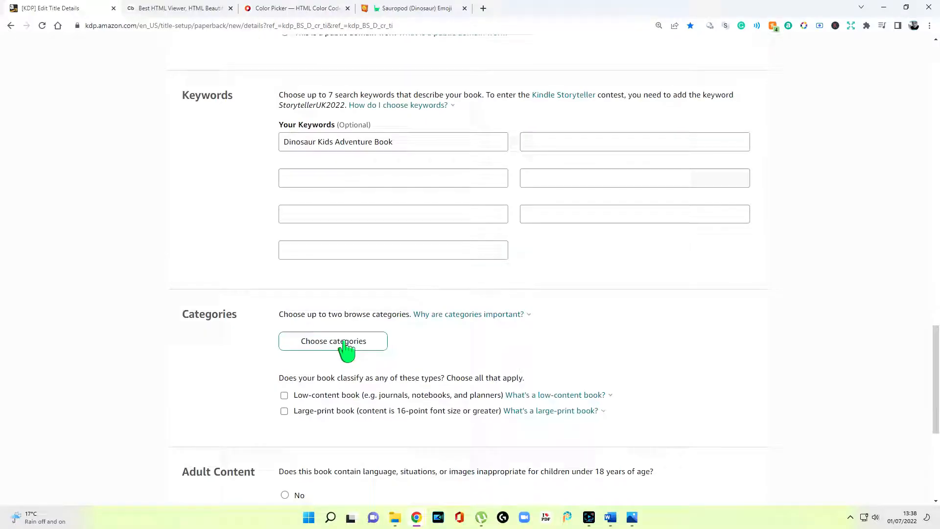
click(338, 342)
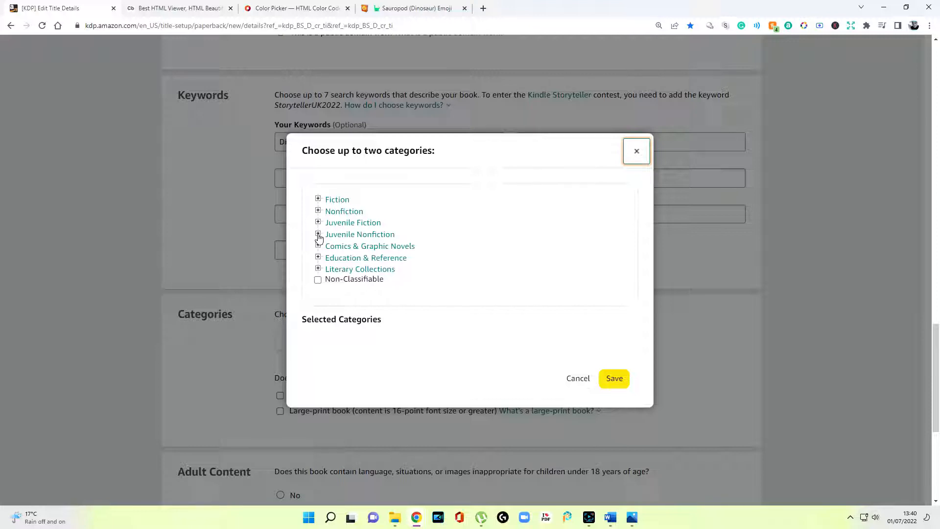
Tick Dinosaurs & Prehistoric Creatures under Nonfiction > Nature > Animals in the category chooser
click(319, 224)
click(329, 269)
scroll(382, 276, down, 5)
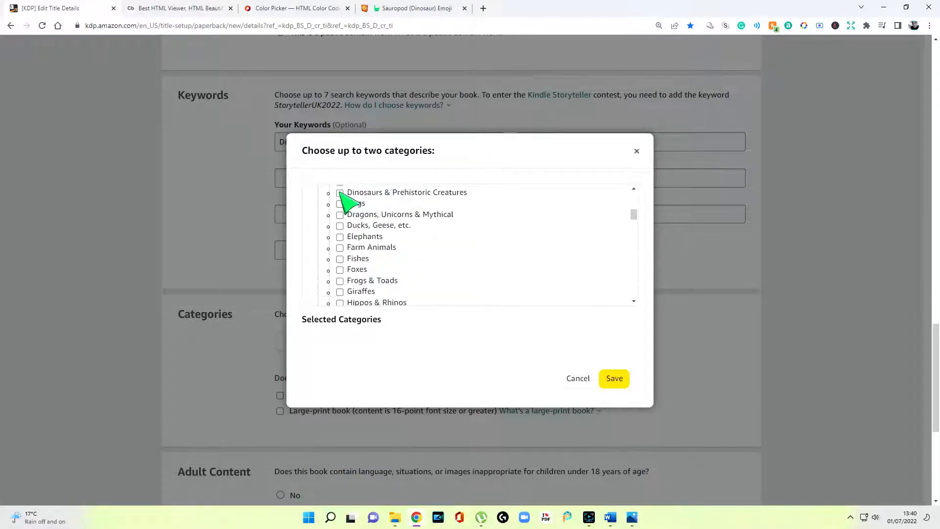
click(340, 192)
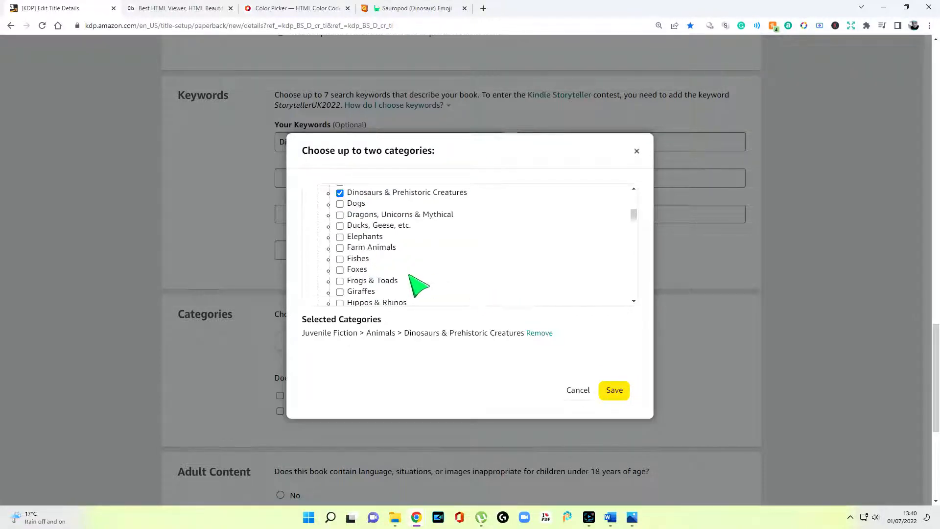
scroll(414, 283, up, 5)
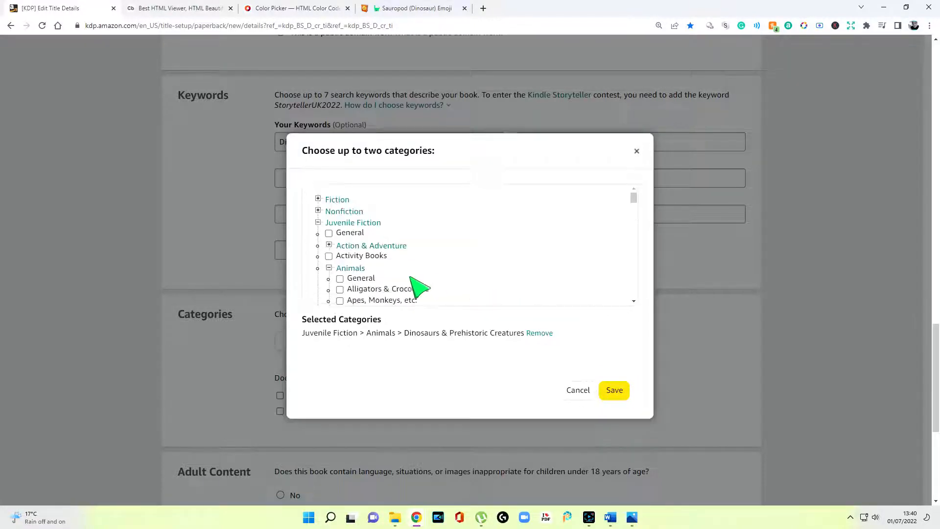
click(318, 211)
scroll(395, 242, down, 10)
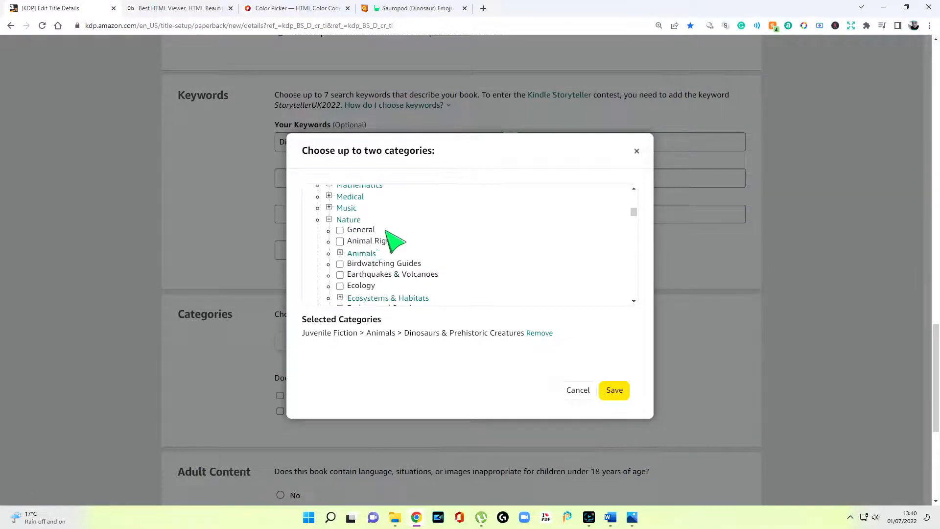
click(363, 253)
scroll(392, 260, down, 3)
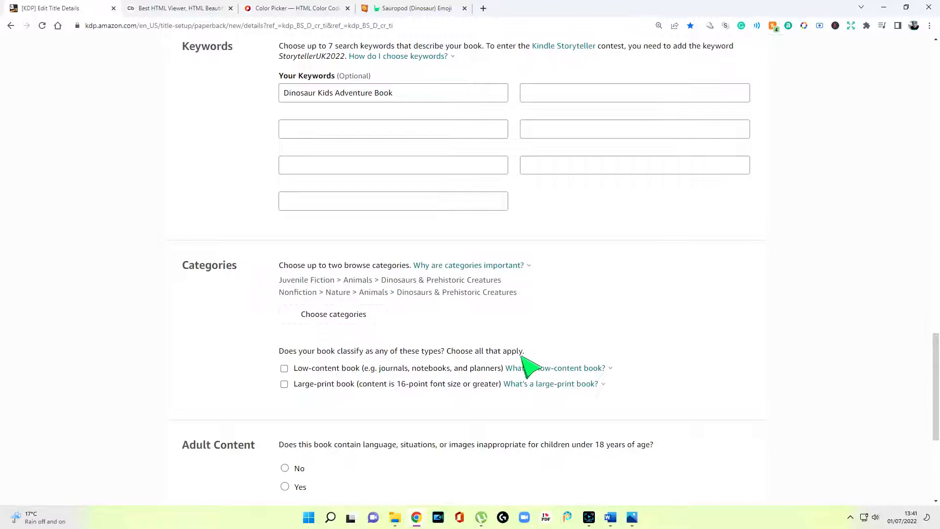
Mark Jacob and the Dinosaurs as a large-print book
scroll(549, 348, down, 2)
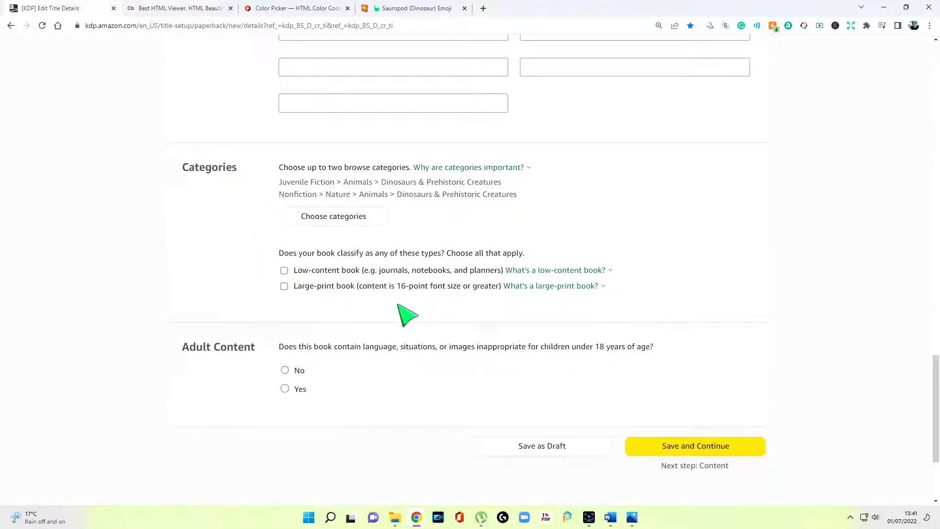
click(515, 286)
click(376, 308)
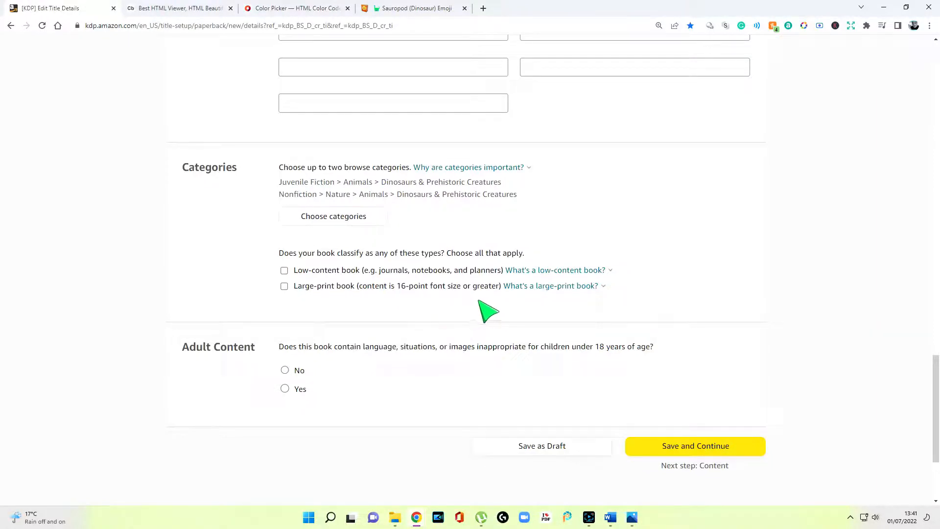
click(526, 288)
click(465, 288)
click(603, 289)
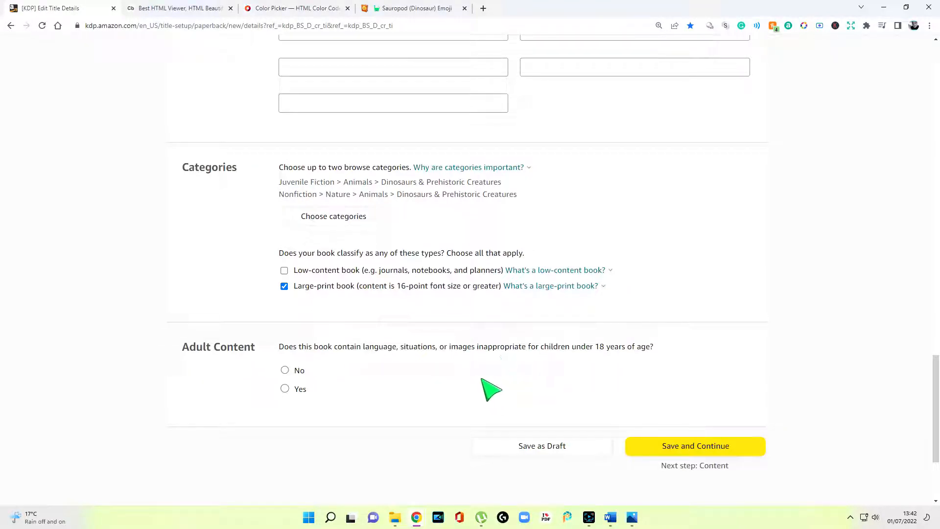
Answer No to the adult content question and save the paperback details
click(284, 370)
scroll(525, 389, down, 3)
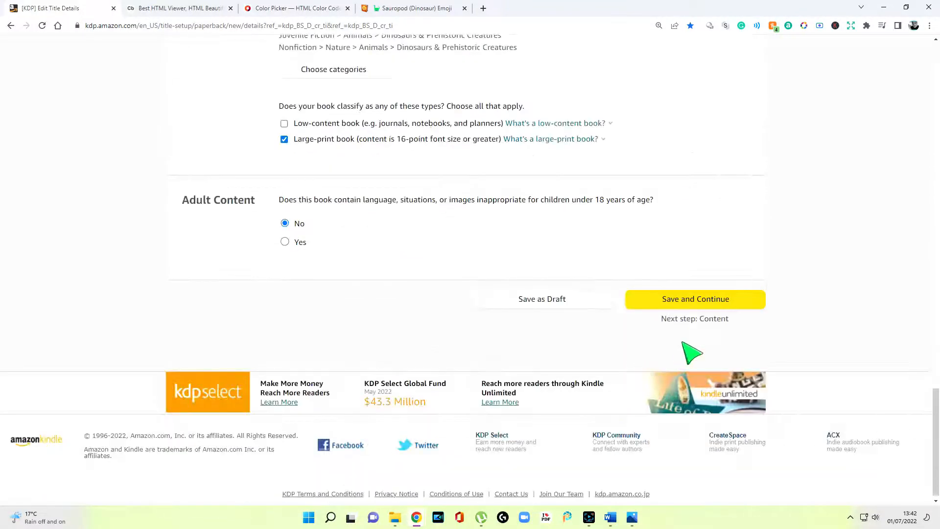
click(697, 299)
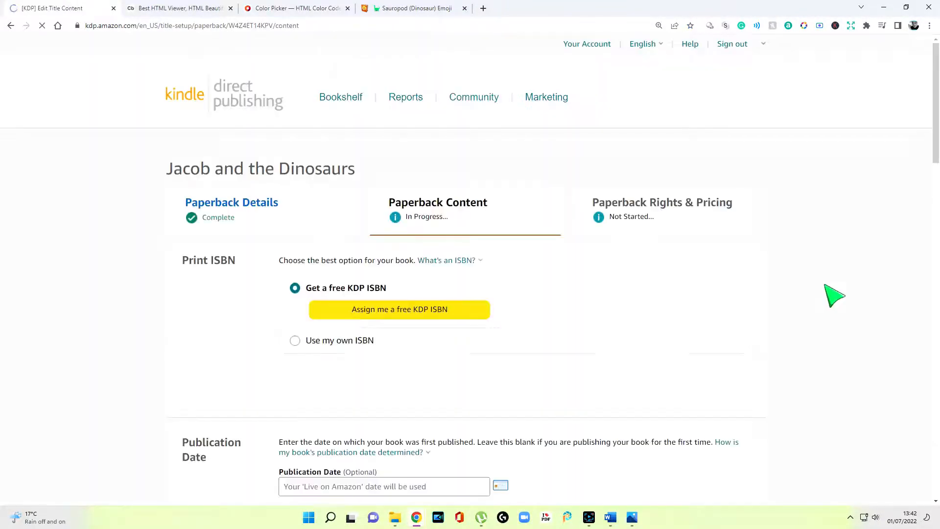
Assign a free KDP ISBN to the paperback, with Independently published as imprint
scroll(388, 319, down, 1)
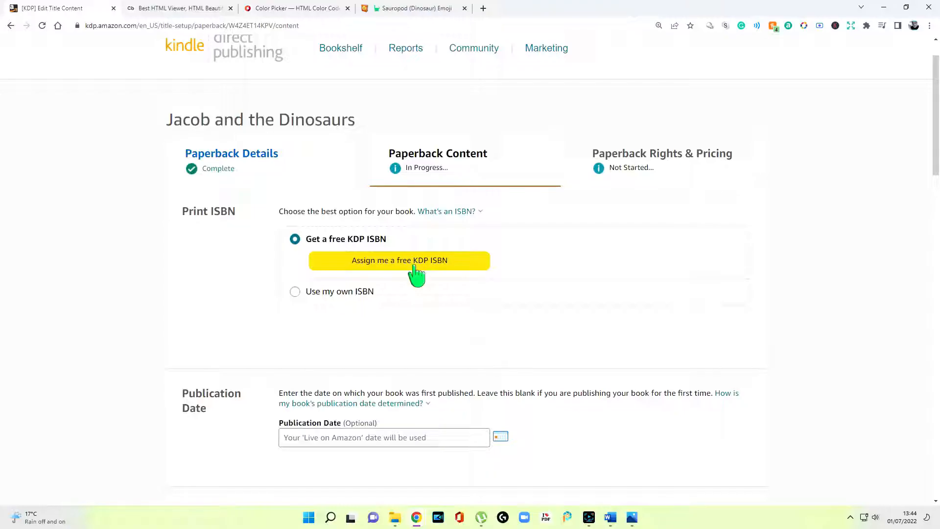
click(419, 274)
click(749, 312)
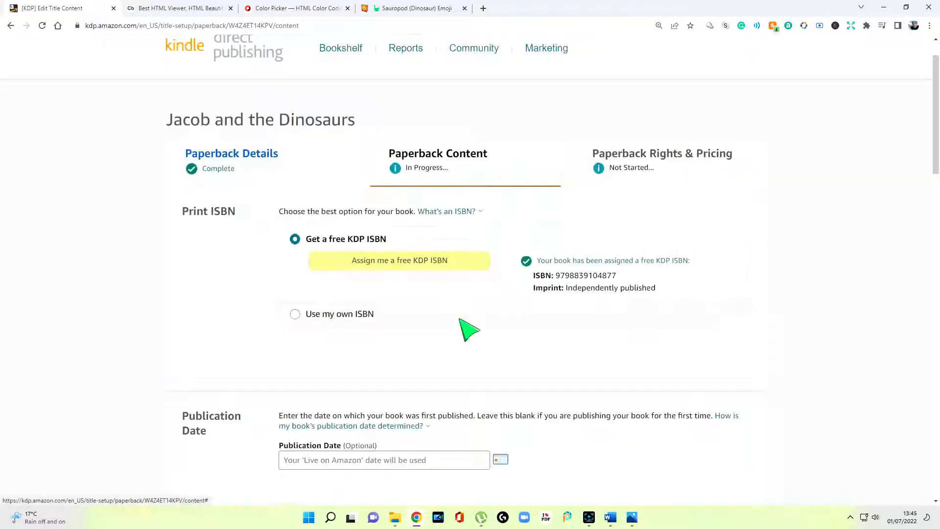
scroll(469, 331, down, 2)
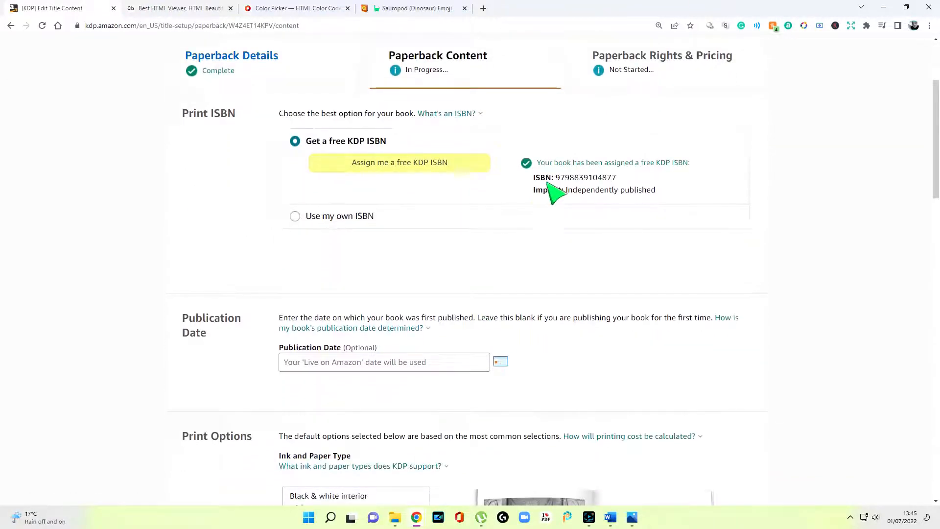
scroll(477, 240, down, 3)
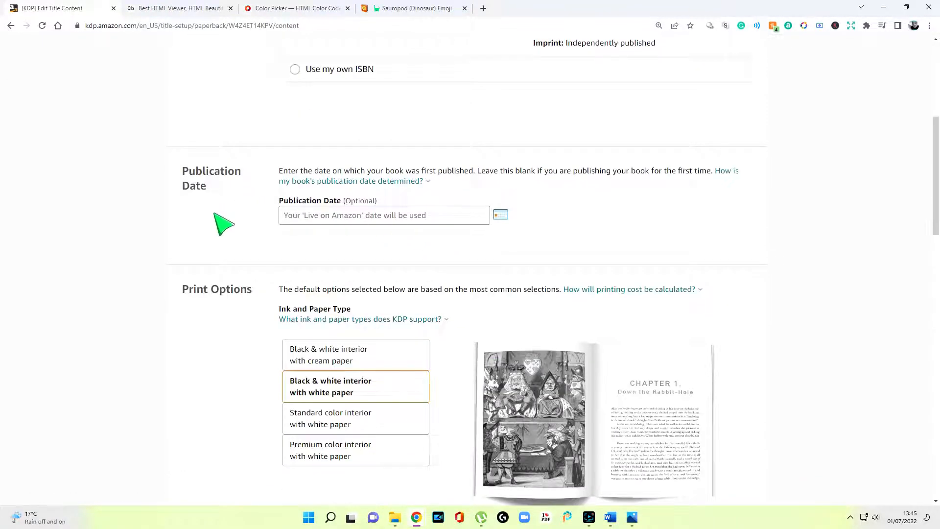
scroll(468, 239, down, 2)
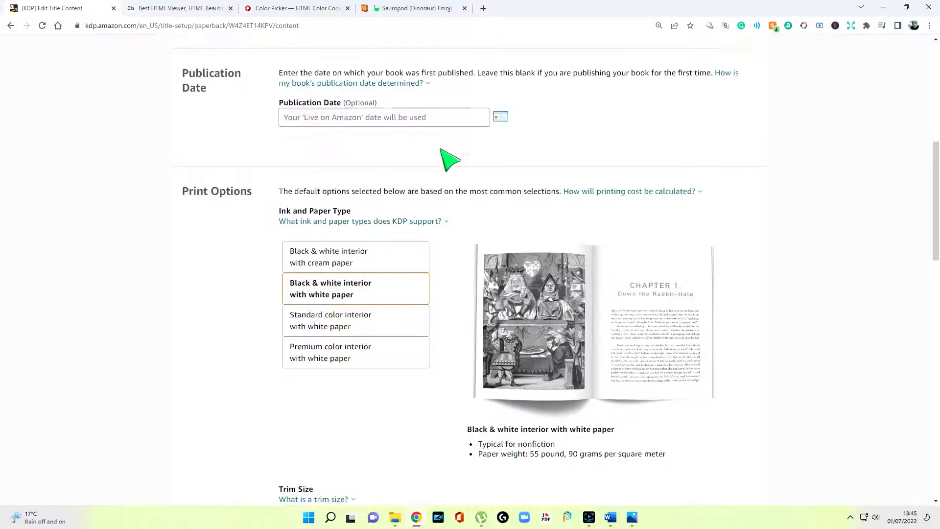
scroll(447, 157, down, 2)
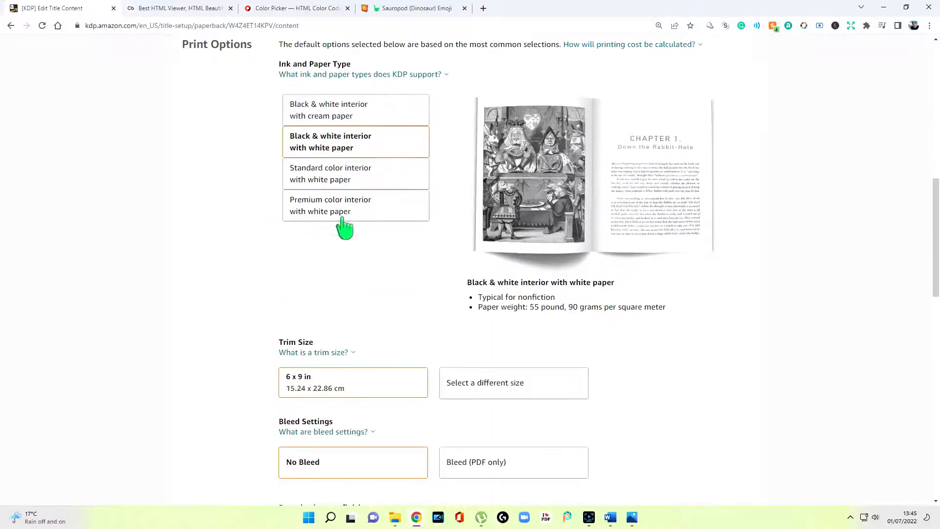
Set premium colour on white paper, 8.5 x 8.5 in trim, Bleed (PDF only) and Glossy cover
scroll(345, 227, up, 1)
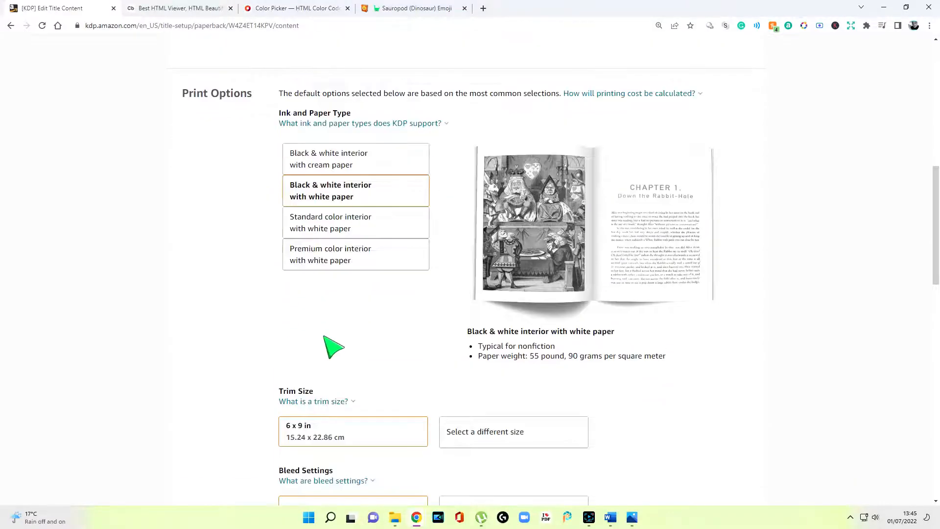
click(340, 264)
scroll(385, 234, down, 4)
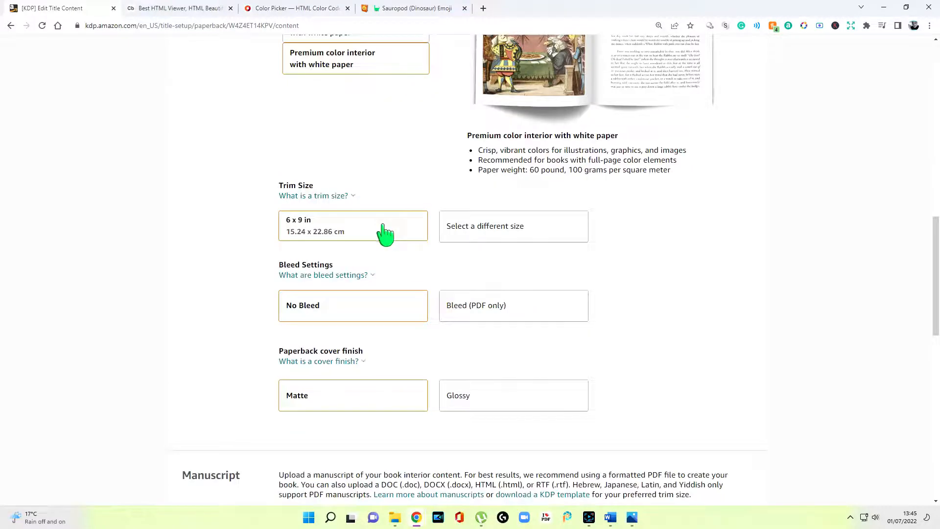
click(492, 232)
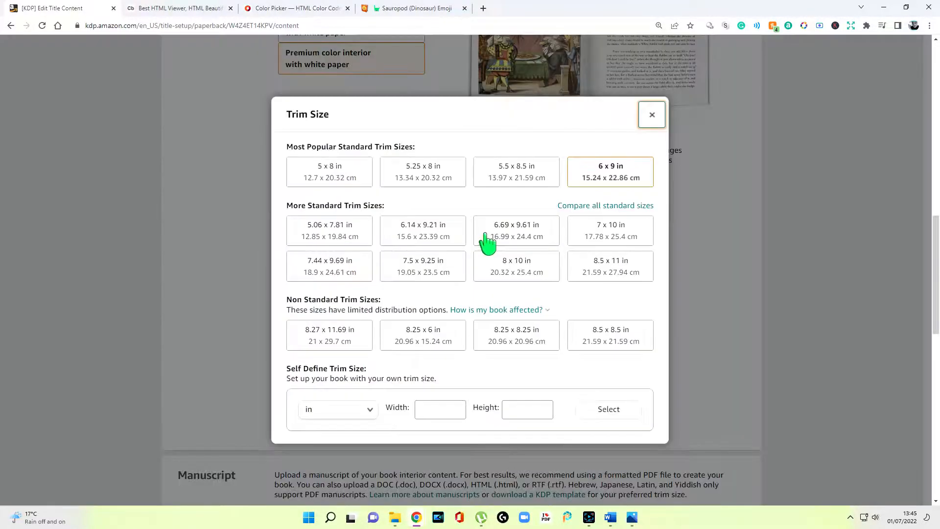
click(603, 344)
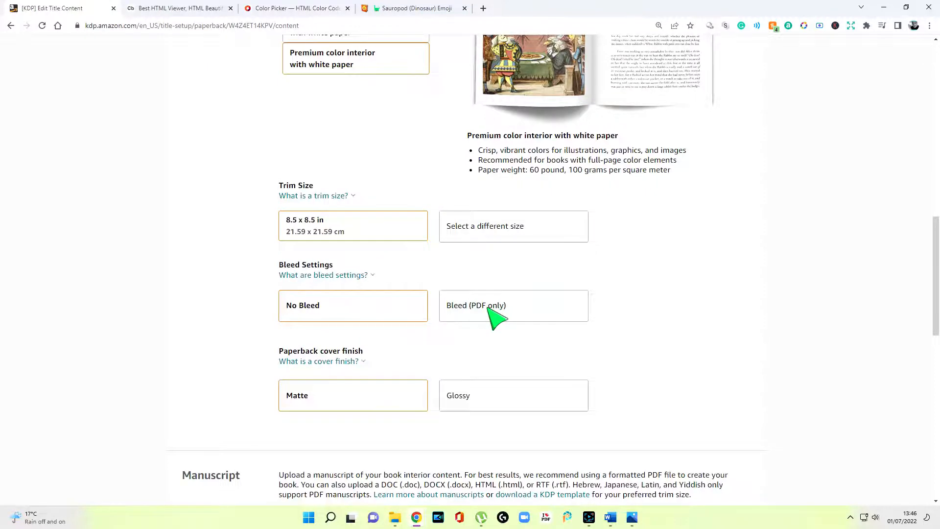
click(494, 314)
scroll(617, 323, down, 4)
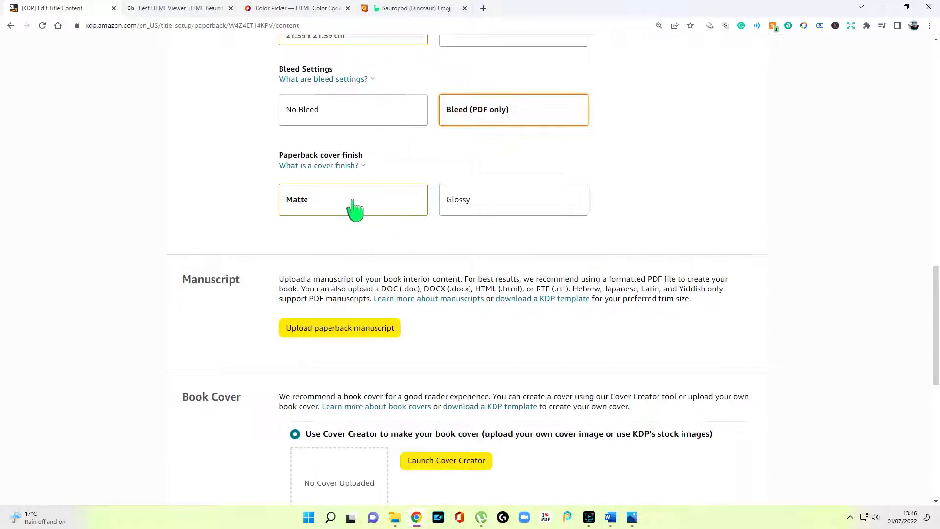
click(507, 204)
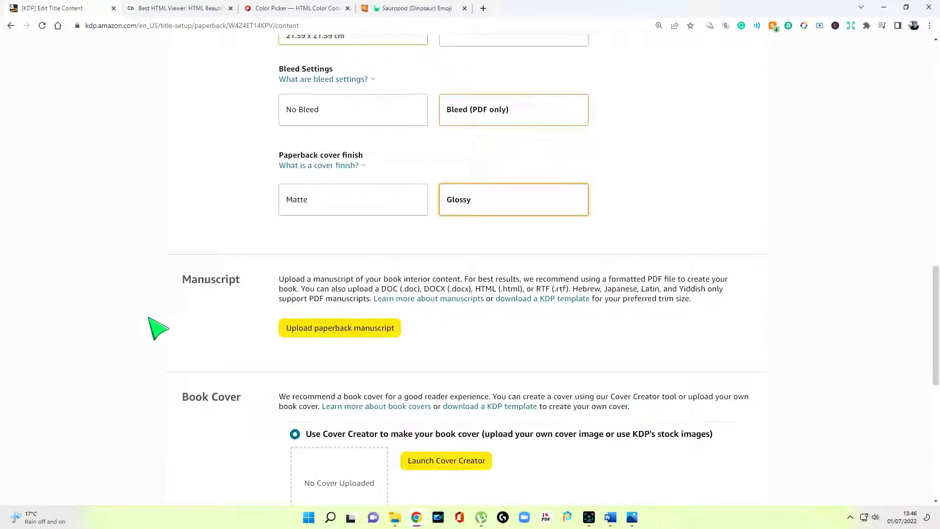
scroll(539, 274, down, 1)
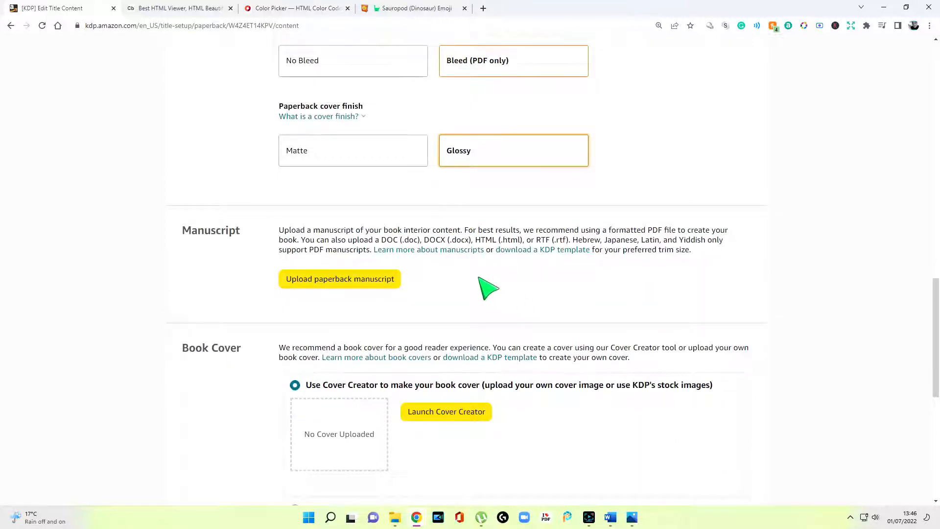
click(384, 280)
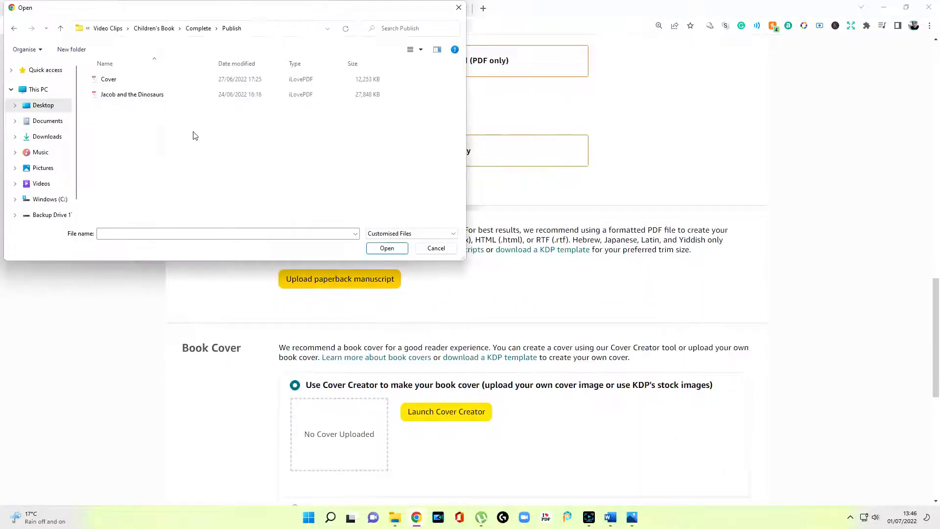
Upload the Jacob and the Dinosaurs manuscript PDF
click(114, 97)
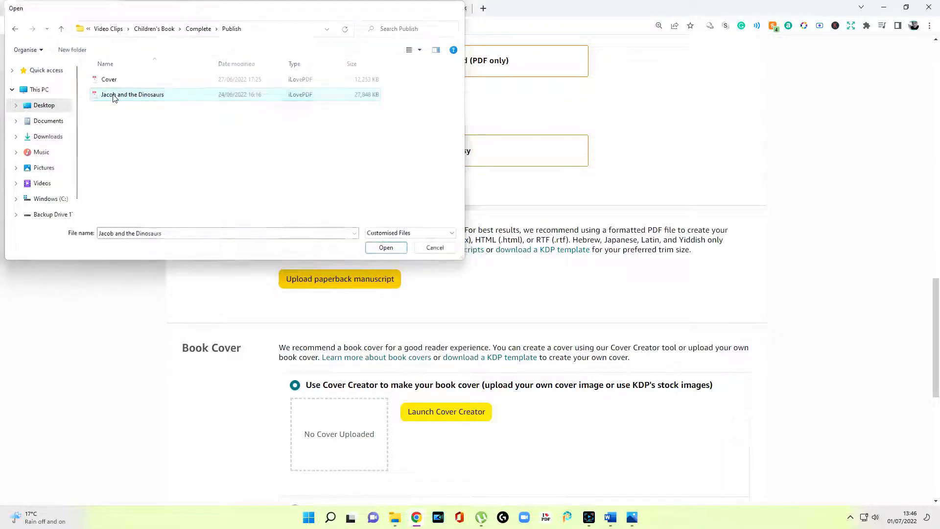
double_click(113, 95)
scroll(526, 287, down, 5)
scroll(528, 288, up, 2)
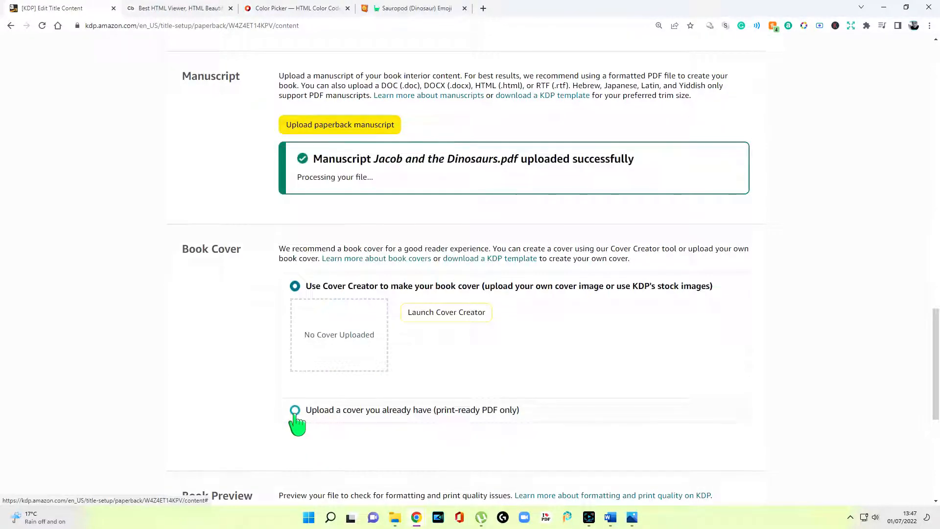
Upload the ready-made Cover file and launch the previewer
click(295, 410)
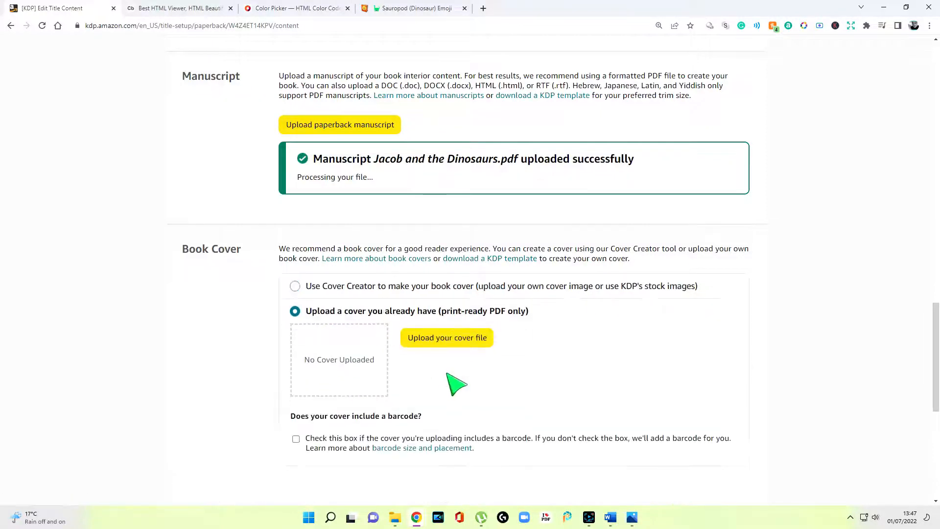
click(448, 339)
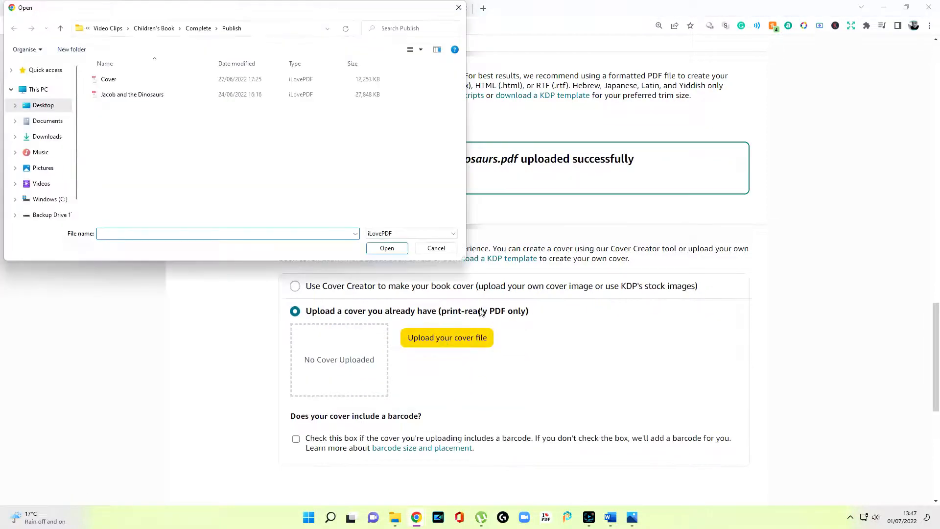
double_click(145, 82)
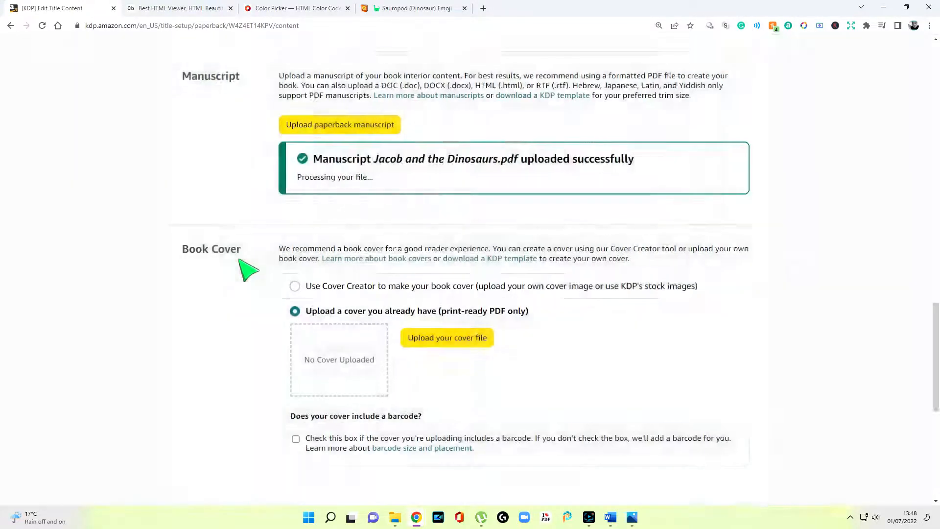
scroll(294, 298, down, 5)
click(347, 328)
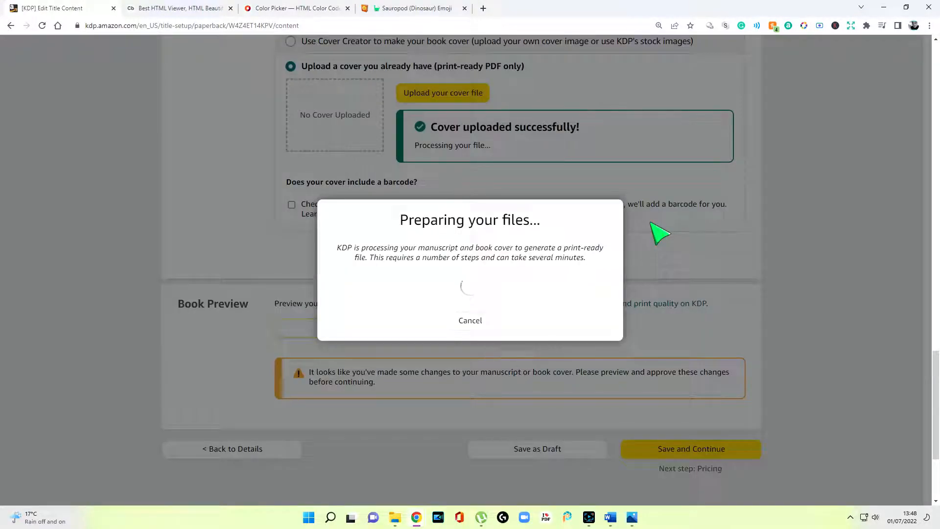
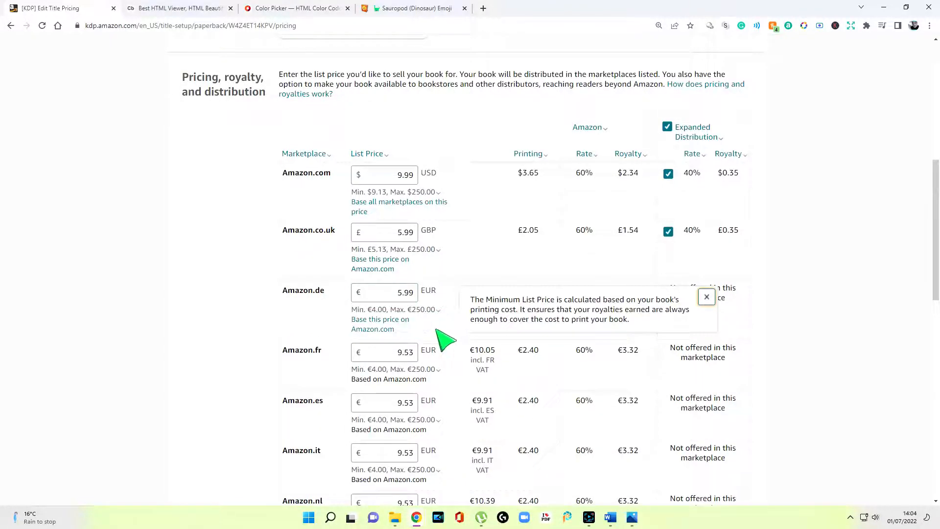
Change the Amazon.de list price from €9.53 to €5.60, giving €5.99 incl. VAT
click(435, 333)
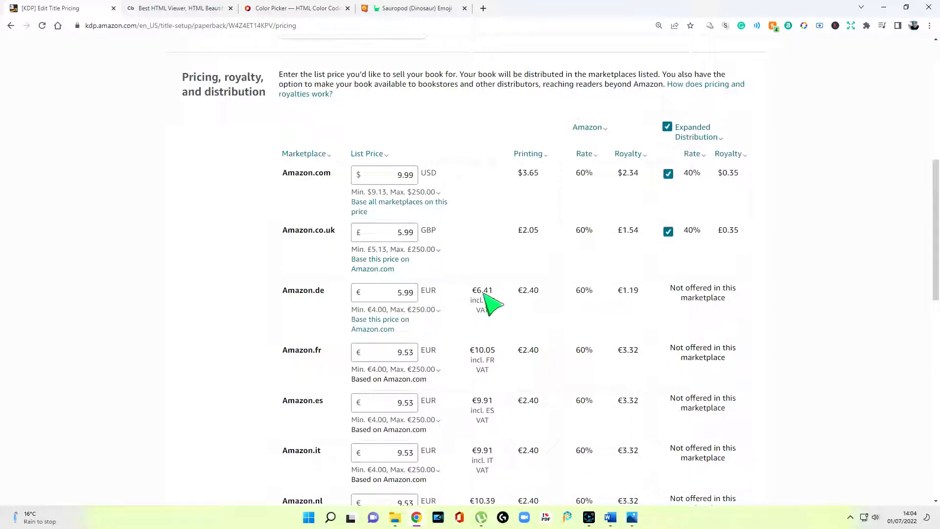
click(415, 296)
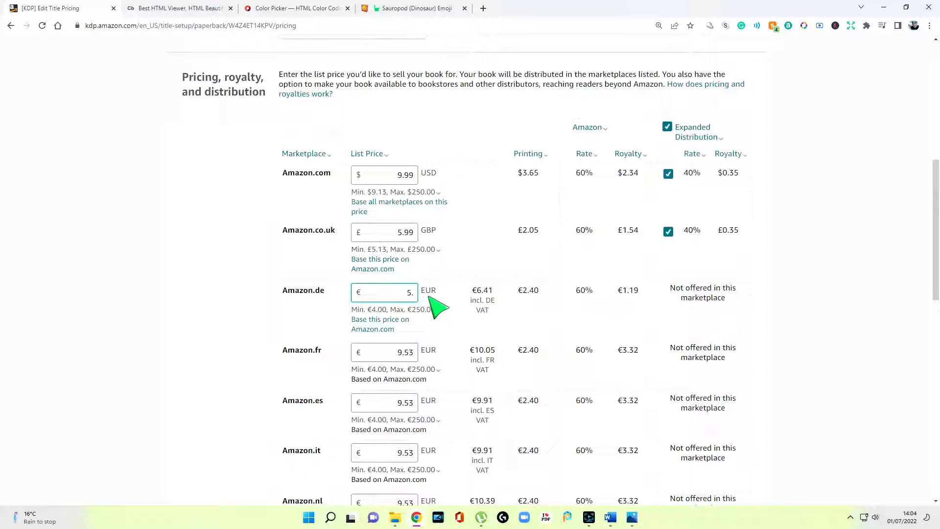
text(49)
click(462, 303)
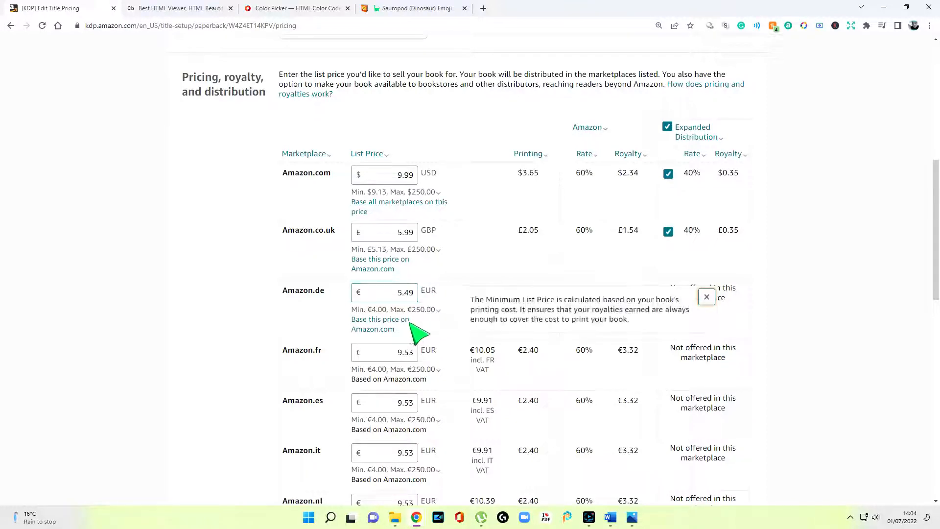
click(411, 293)
key(BackSpace)
key(BackSpace)
key(BackSpace)
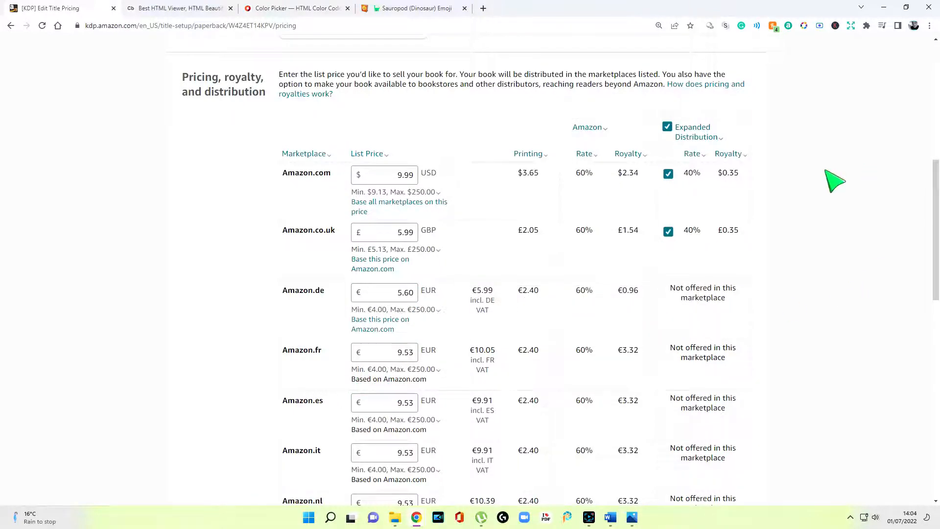
Scroll through the other marketplace prices, such as Amazon.fr €5.68 and Amazon.es/.it €5.76
scroll(461, 323, down, 3)
scroll(489, 265, up, 2)
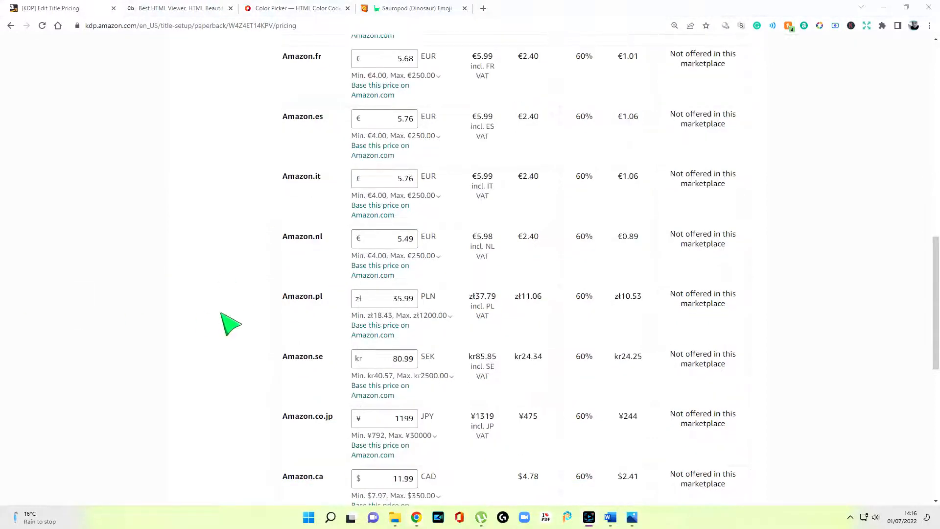
scroll(709, 211, down, 1)
scroll(705, 203, down, 2)
scroll(720, 257, up, 6)
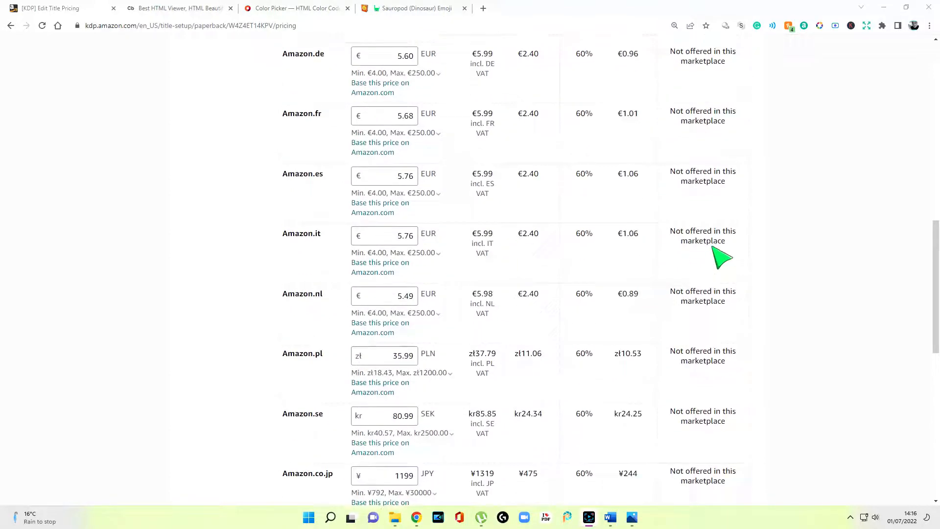
scroll(720, 256, up, 1)
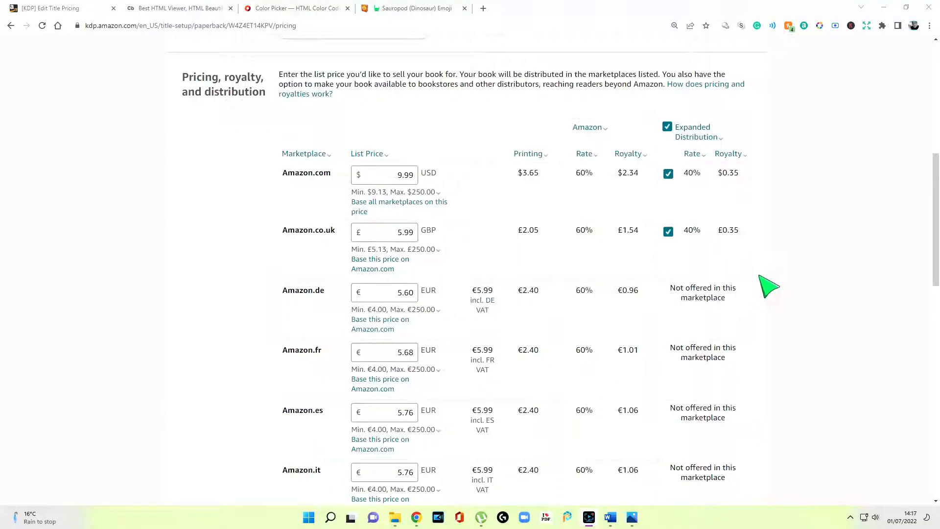
scroll(581, 325, down, 4)
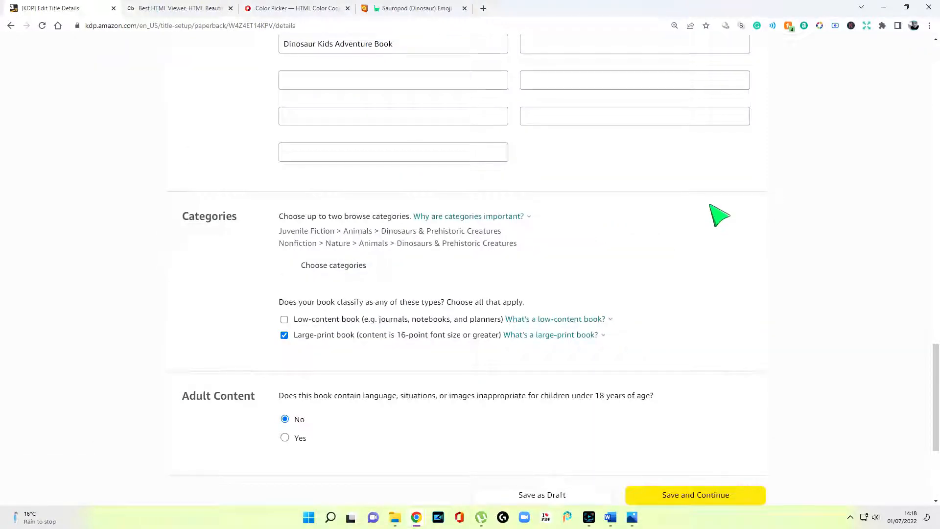
Scroll the Bookshelf down to the Jacob and the Dinosaurs paperback draft ($9.99 USD)
scroll(719, 216, down, 2)
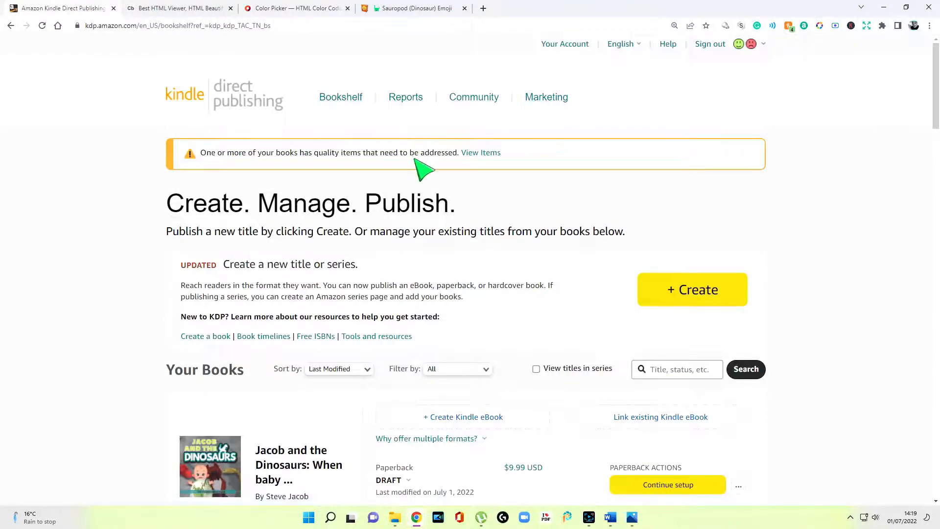
scroll(422, 168, down, 2)
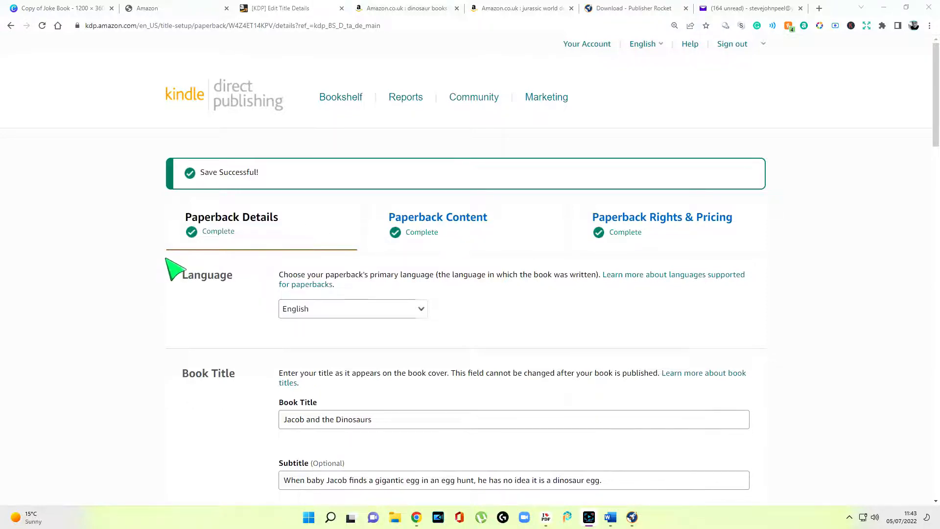
Save the Paperback Details page unchanged and continue to Content
scroll(167, 266, down, 2)
scroll(166, 272, down, 20)
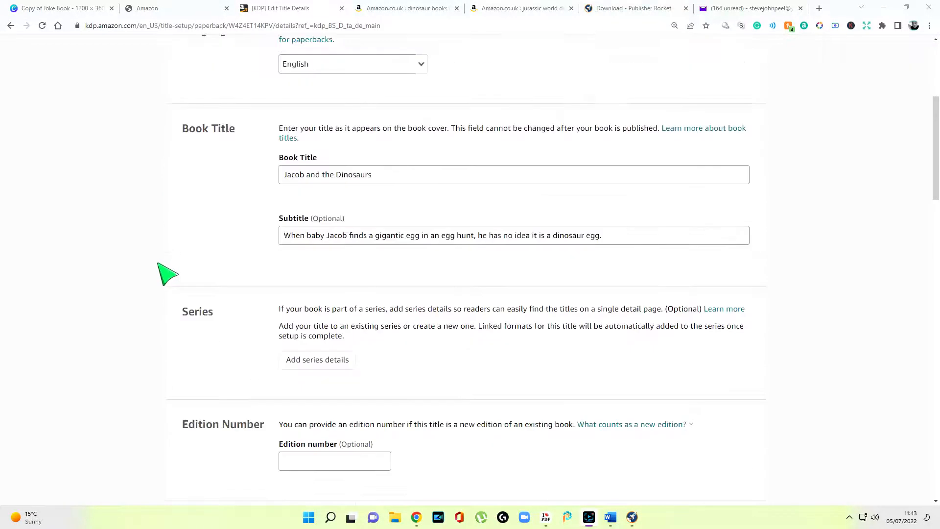
click(683, 283)
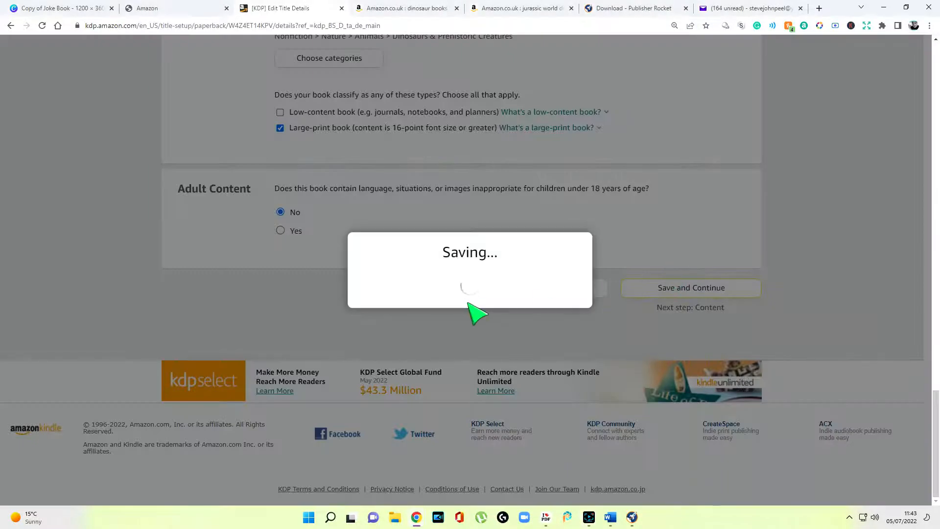
Save the unchanged Paperback Content page (38-page, 8.5 x 8.5 in premium colour) and continue to Pricing
scroll(367, 328, down, 3)
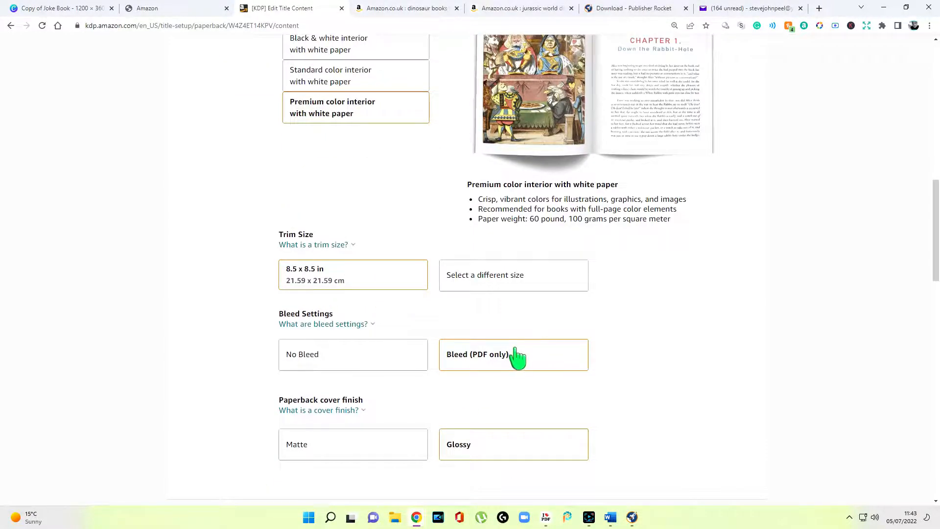
scroll(514, 342, down, 7)
scroll(489, 284, down, 1)
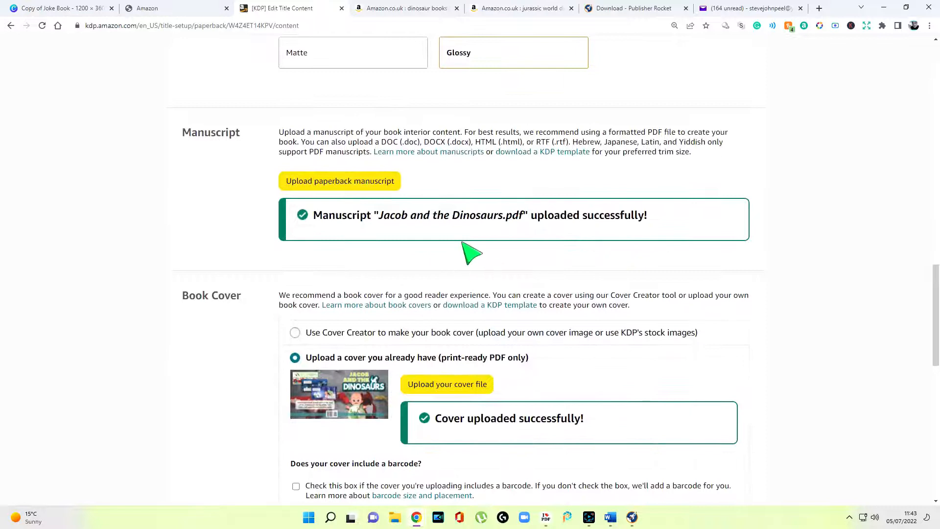
scroll(465, 220, down, 3)
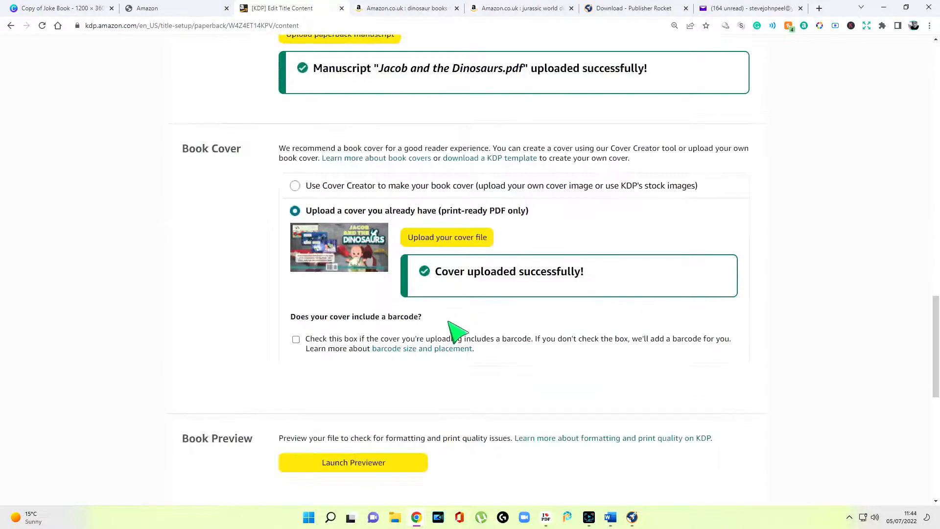
scroll(486, 328, down, 4)
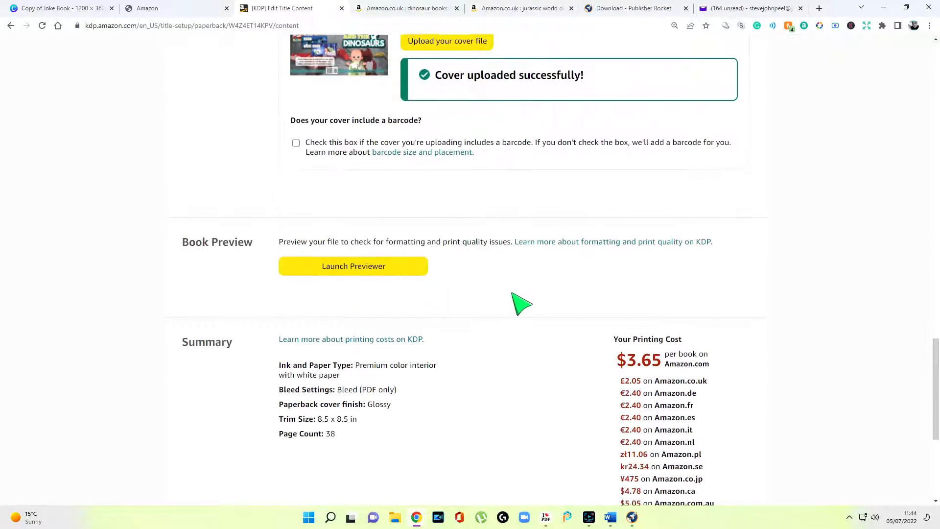
scroll(512, 294, down, 4)
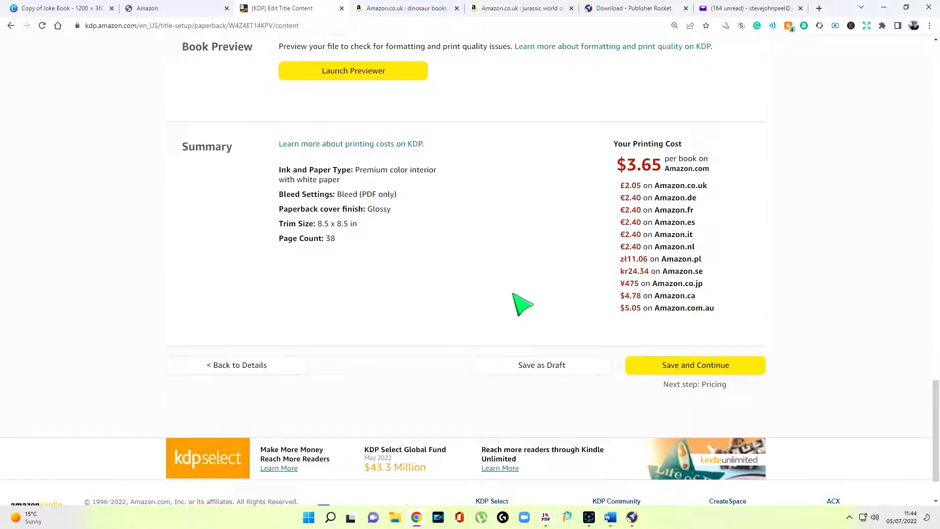
click(684, 375)
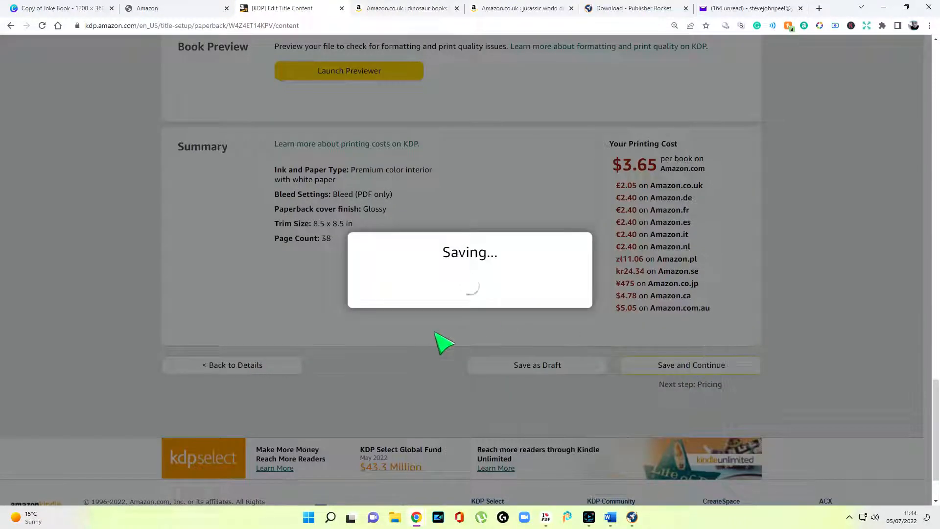
Publish the paperback with its per-marketplace prices and confirm the submission
scroll(539, 244, down, 3)
scroll(522, 234, down, 2)
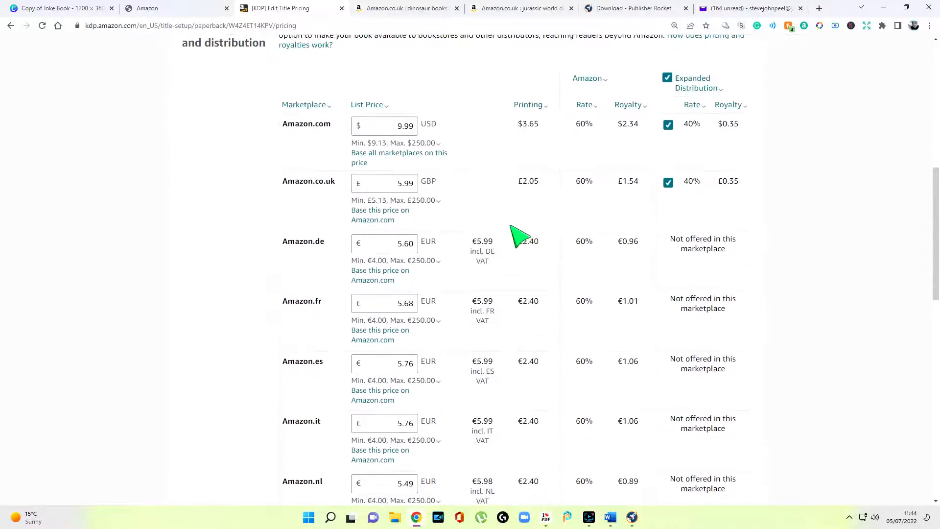
scroll(515, 230, down, 4)
scroll(516, 228, up, 5)
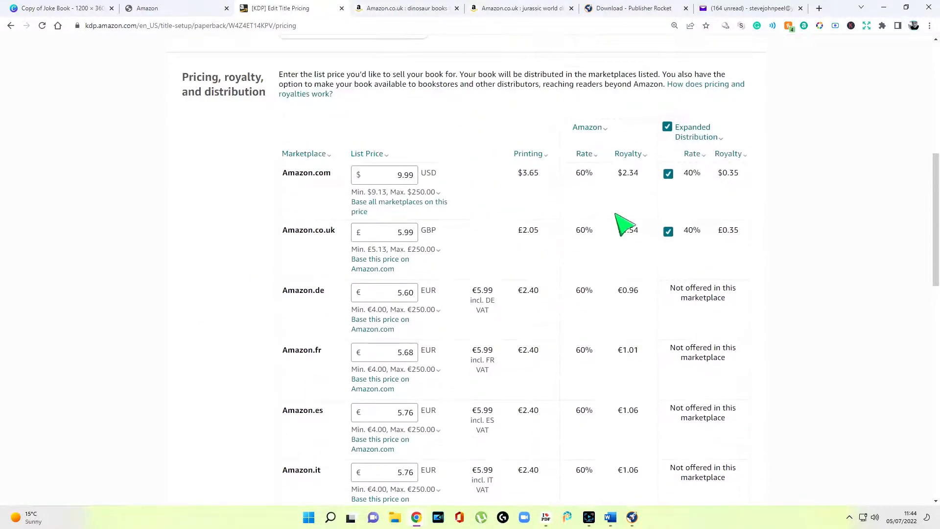
scroll(436, 215, up, 6)
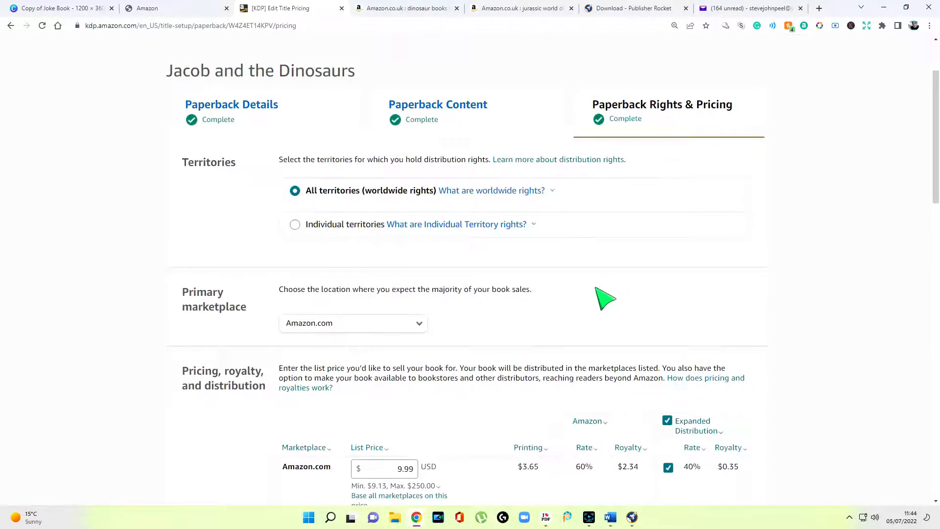
scroll(507, 305, down, 3)
scroll(516, 318, down, 18)
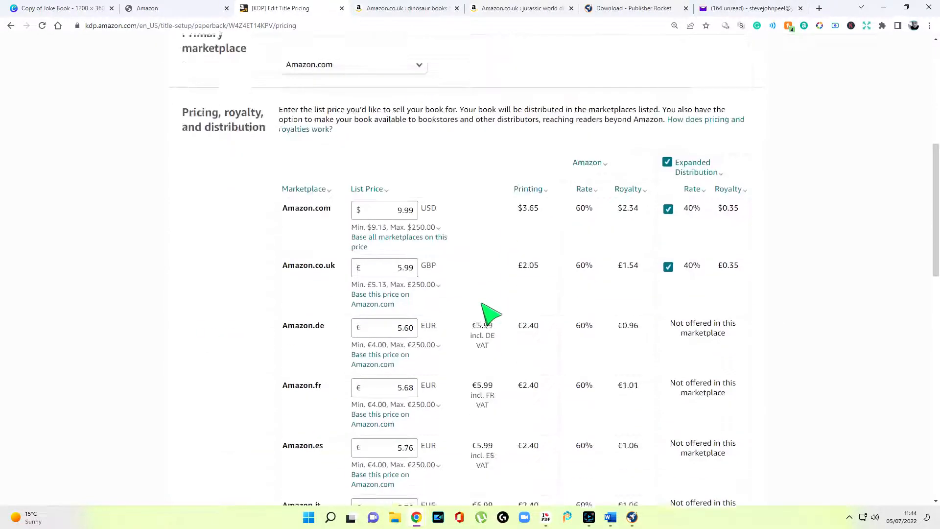
click(716, 330)
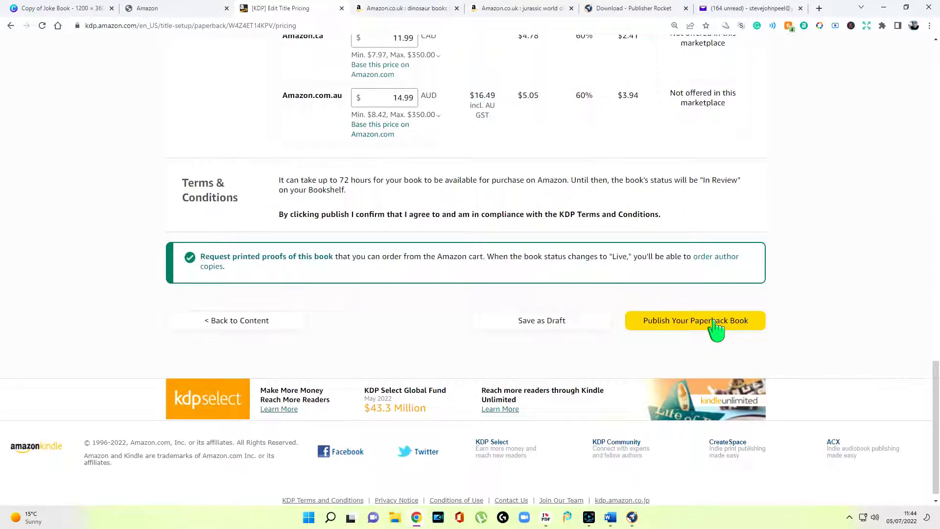
click(693, 324)
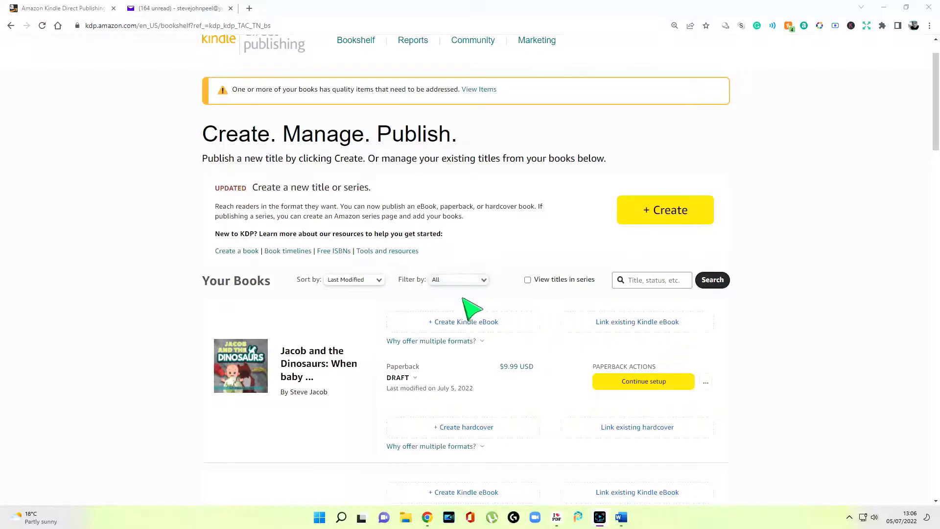
Open the DRAFT label's note saying the paperback is entered but not yet published
click(405, 379)
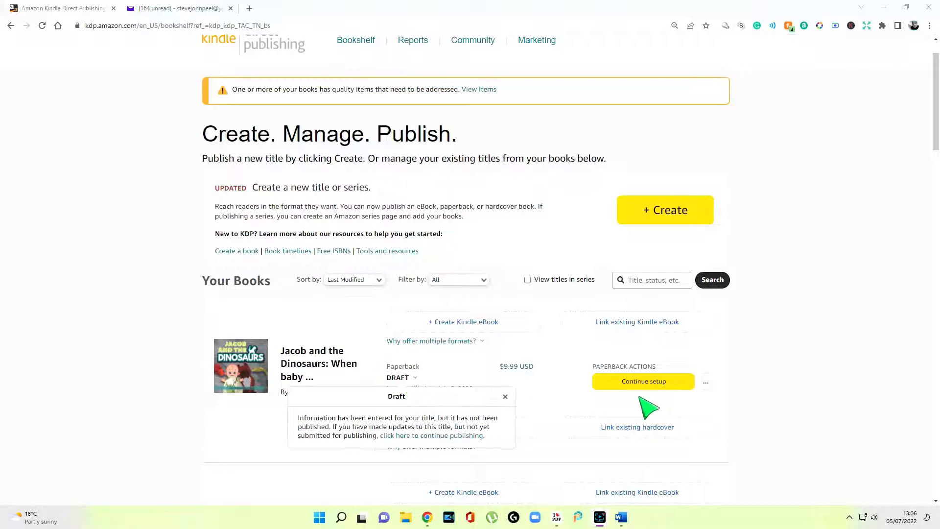
mouse_move(402, 380)
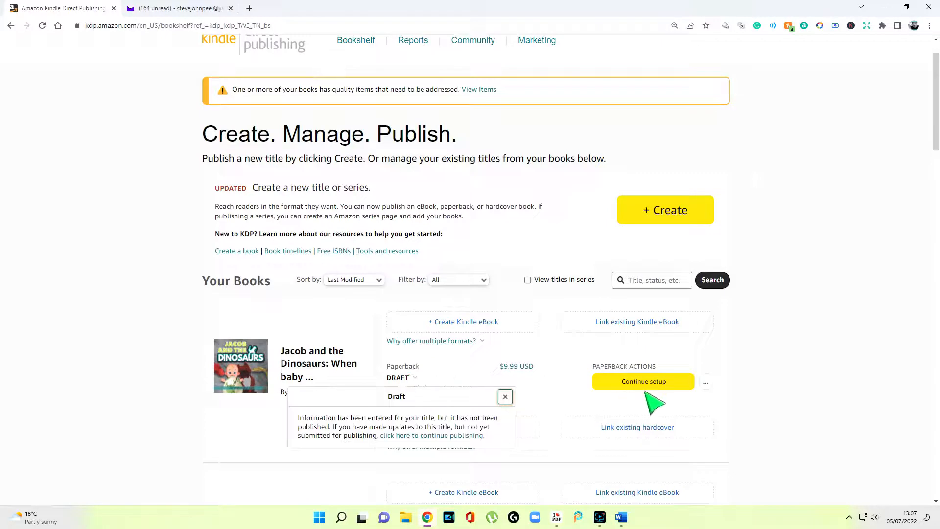
mouse_move(417, 382)
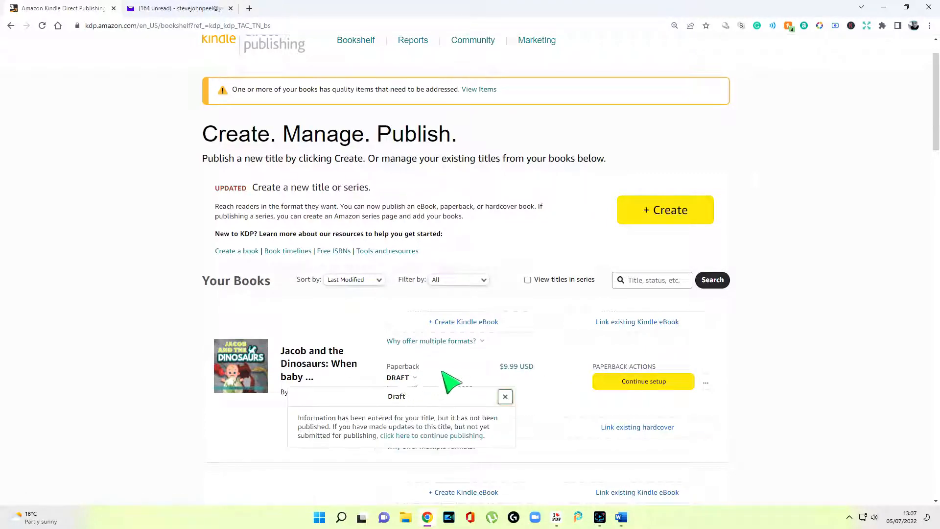
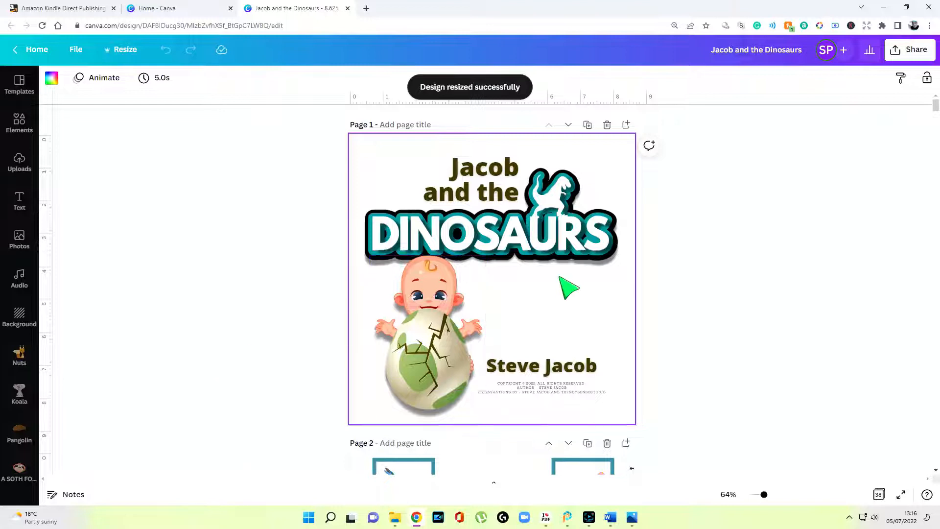
scroll(569, 287, down, 6)
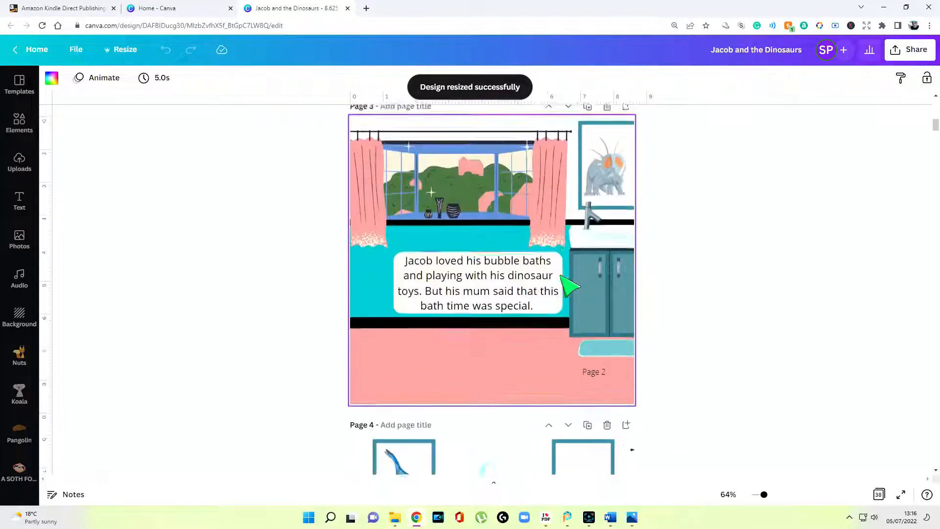
scroll(568, 286, down, 18)
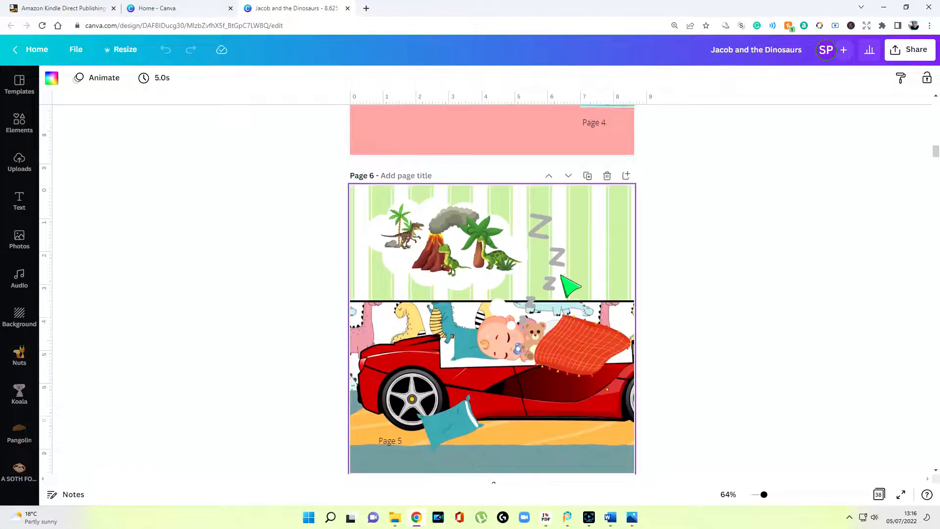
scroll(276, 130, up, 9)
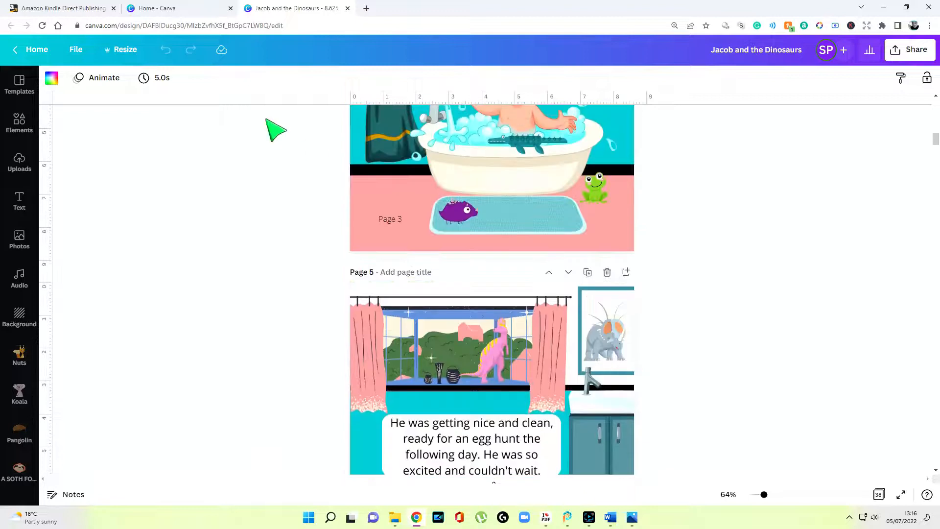
click(121, 48)
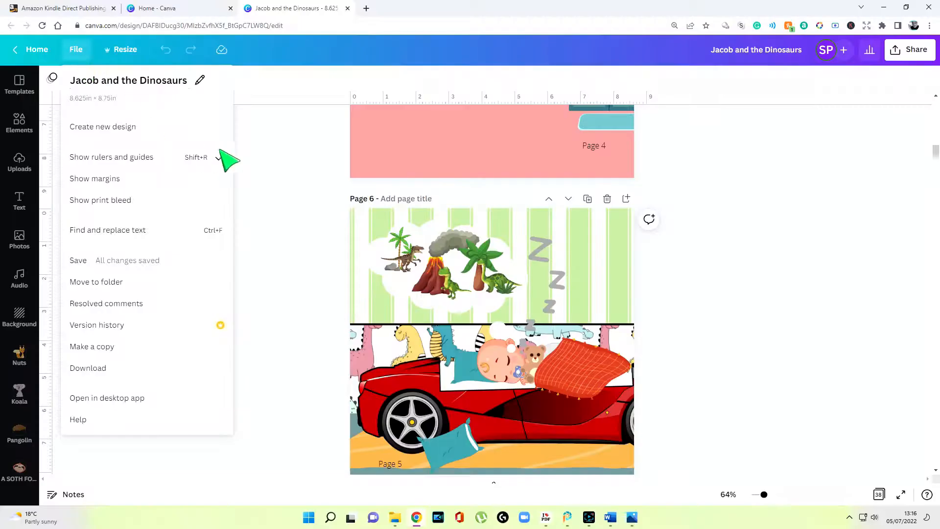
click(282, 161)
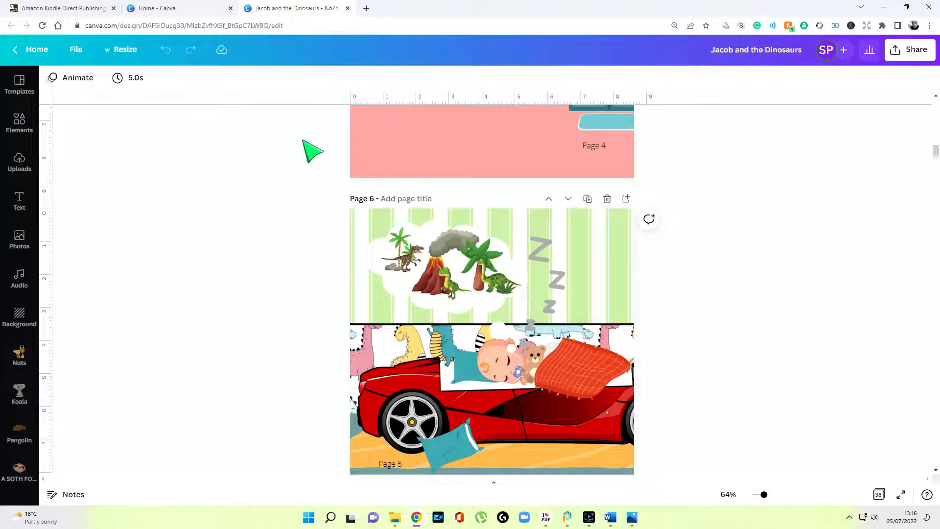
click(77, 50)
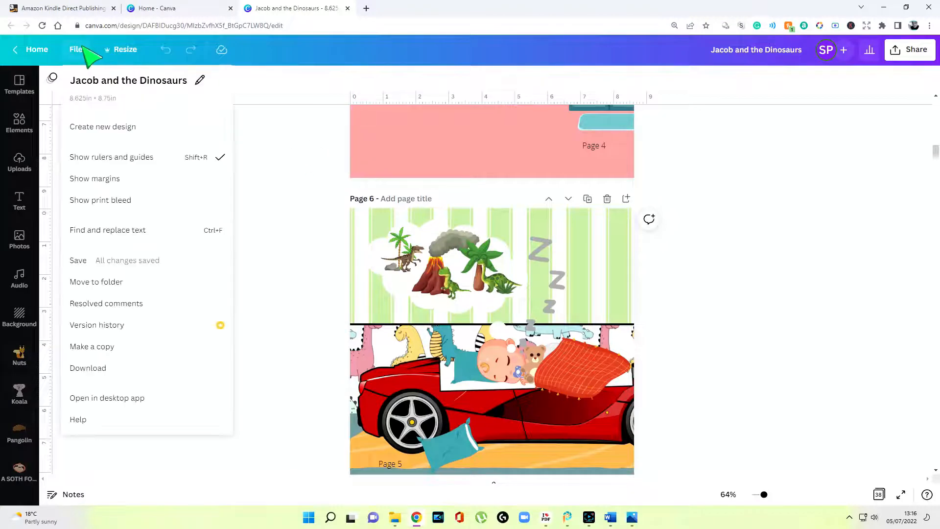
click(200, 81)
click(152, 98)
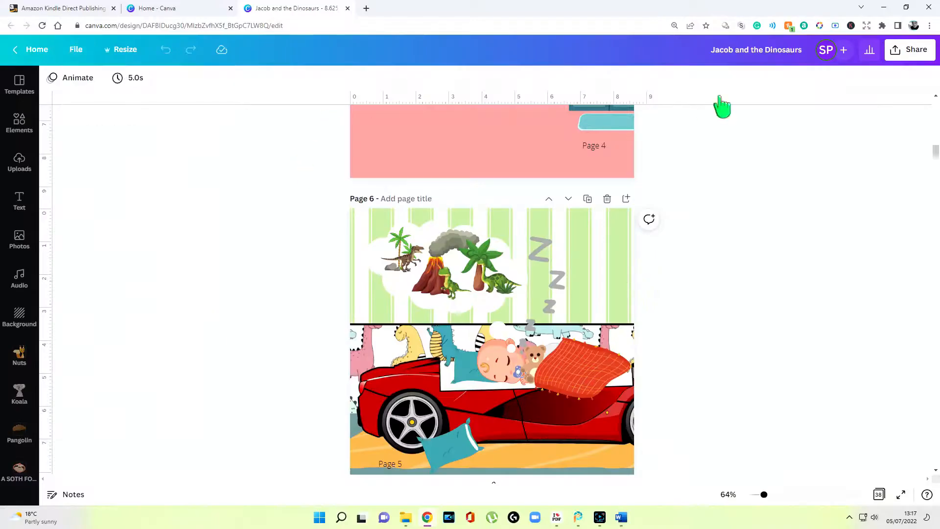
scroll(745, 259, up, 15)
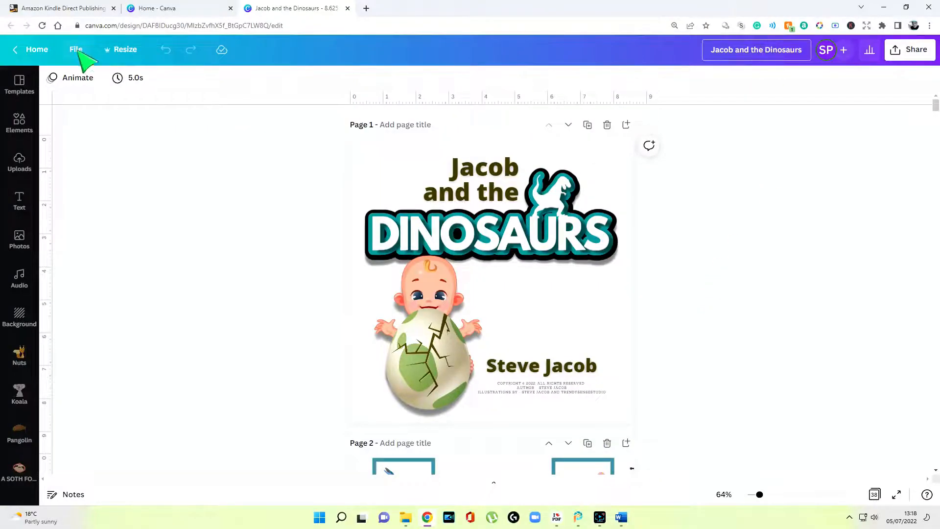
Duplicate the book design from the File menu and retype the copy's title as 'Jacob and the Dinosaurs Corrected'
click(78, 50)
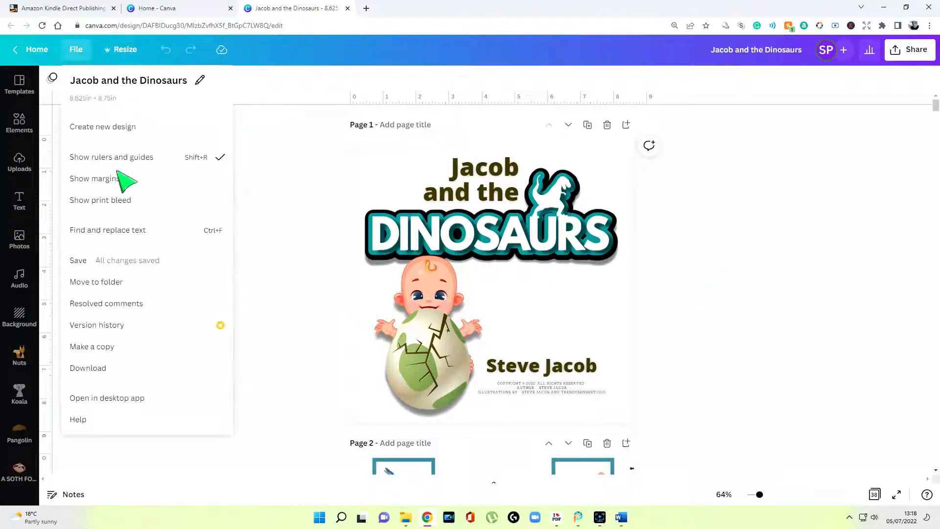
click(112, 346)
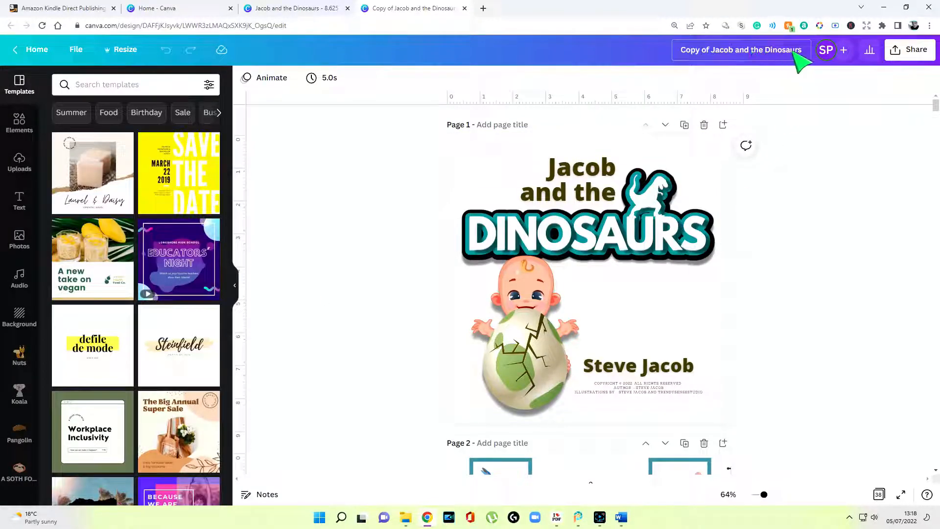
drag(681, 49, 827, 192)
text(Jacob and)
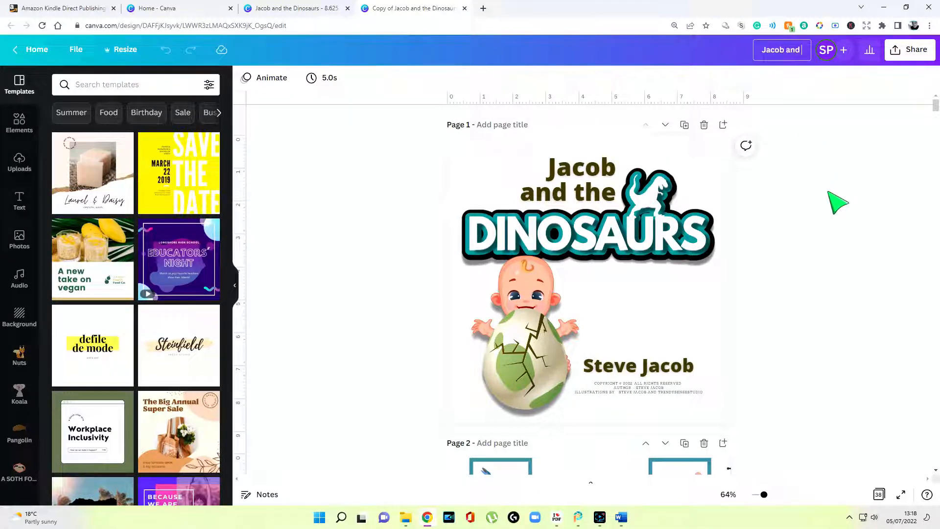
text( the Dinosaurs Colorrected)
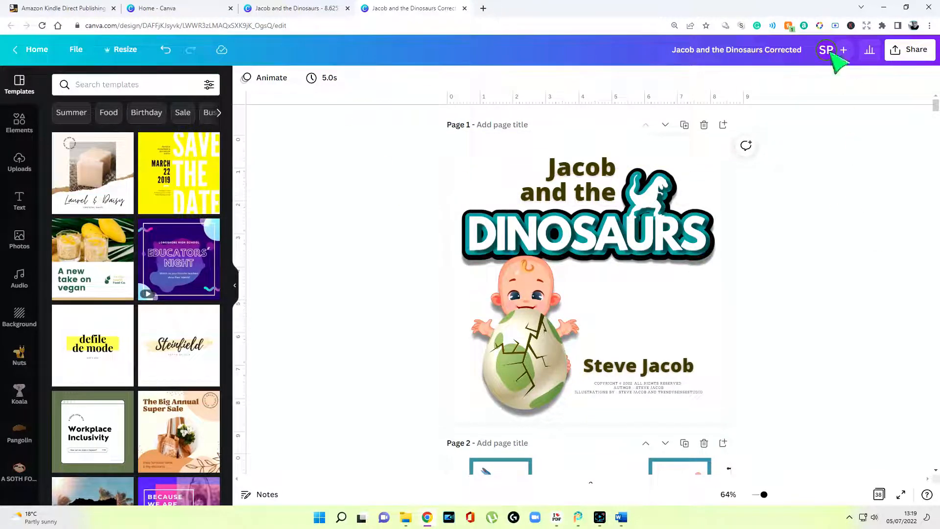
Download all 38 pages of the corrected copy as a PDF Print file
click(912, 51)
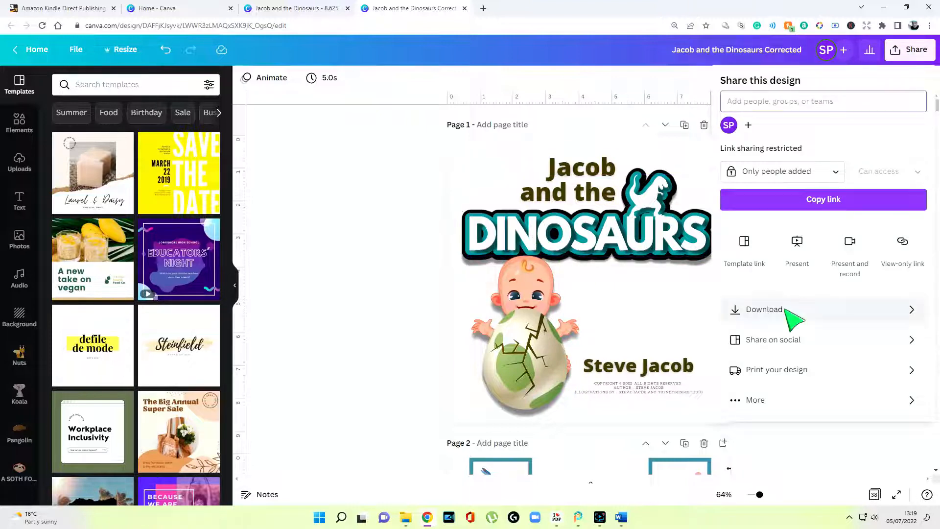
click(786, 310)
click(810, 128)
click(767, 201)
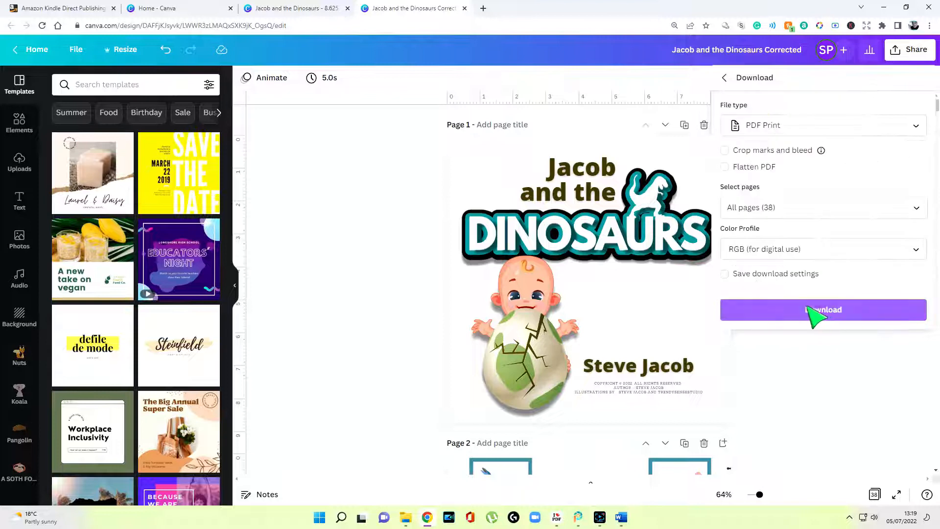
click(822, 313)
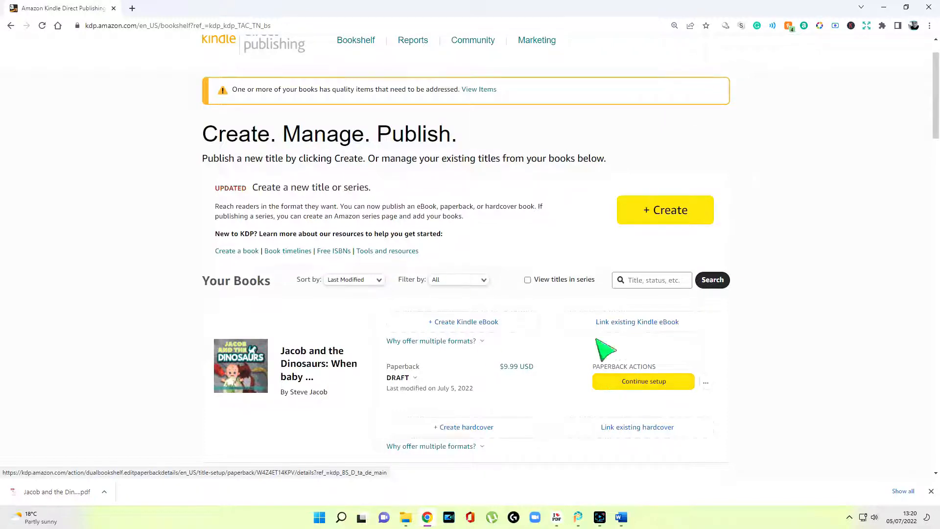
Resume the paperback draft setup and save the Paperback Details page unchanged
click(629, 382)
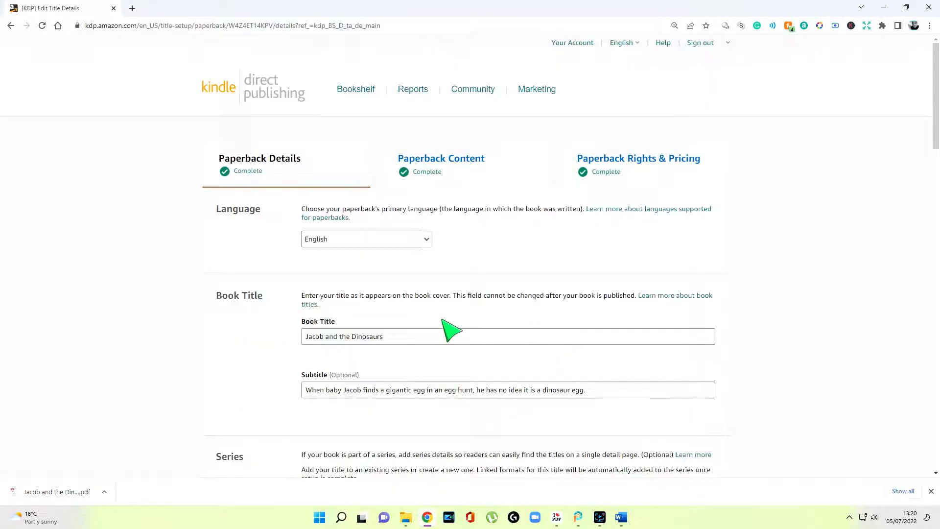
scroll(446, 338, down, 20)
scroll(470, 339, down, 5)
click(673, 298)
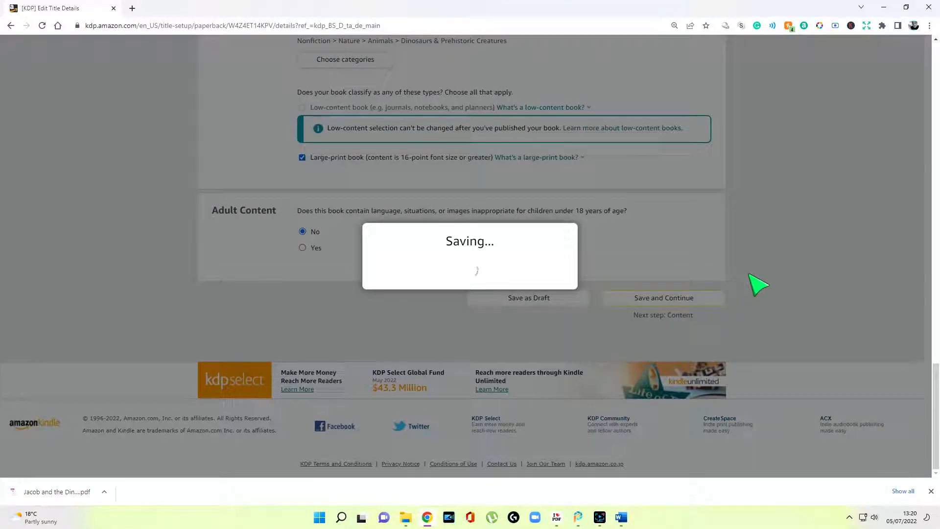
Upload 'Jacob and the Dinosaurs Corrected.pdf' as the paperback manuscript and launch the Print Previewer
scroll(627, 290, down, 15)
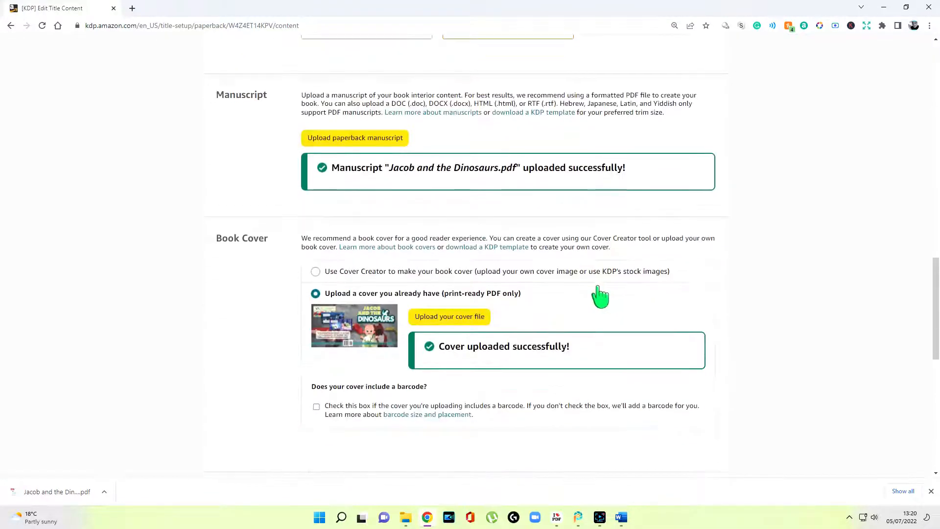
click(361, 140)
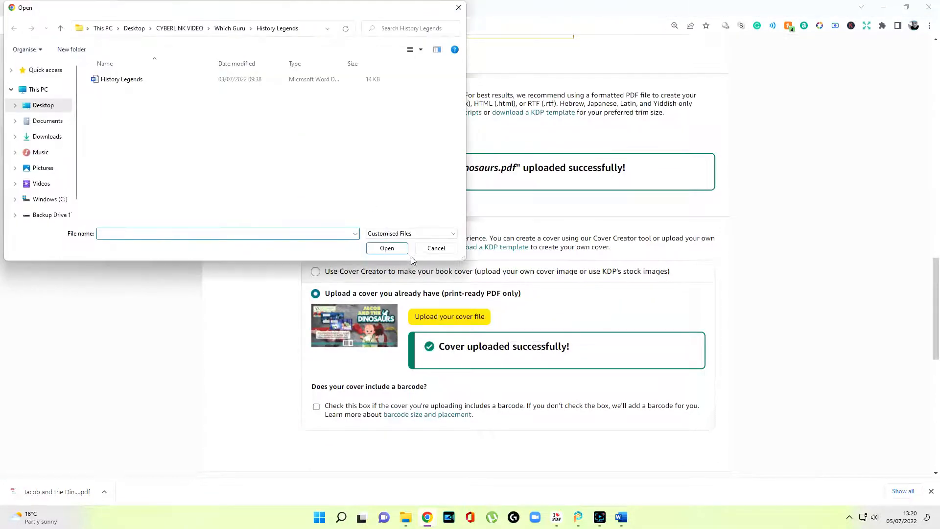
click(435, 248)
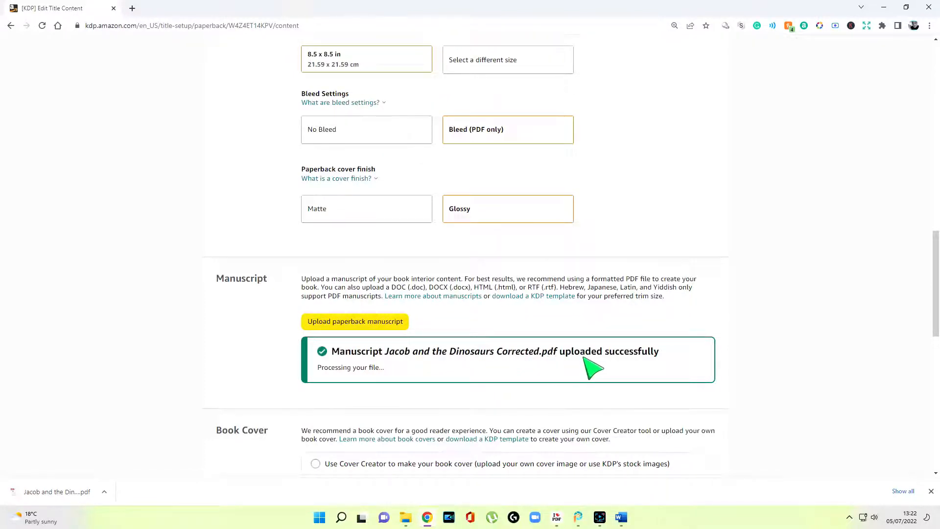
scroll(591, 367, down, 3)
scroll(541, 342, down, 5)
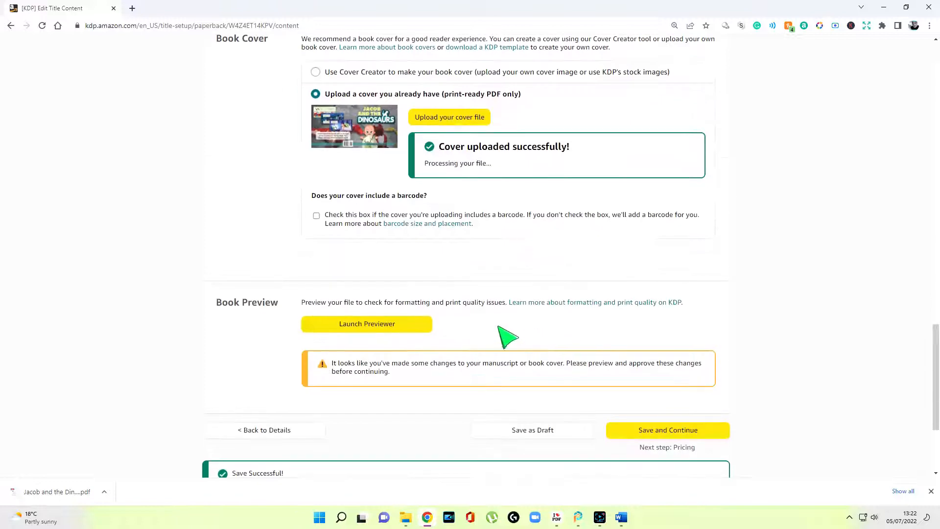
click(394, 324)
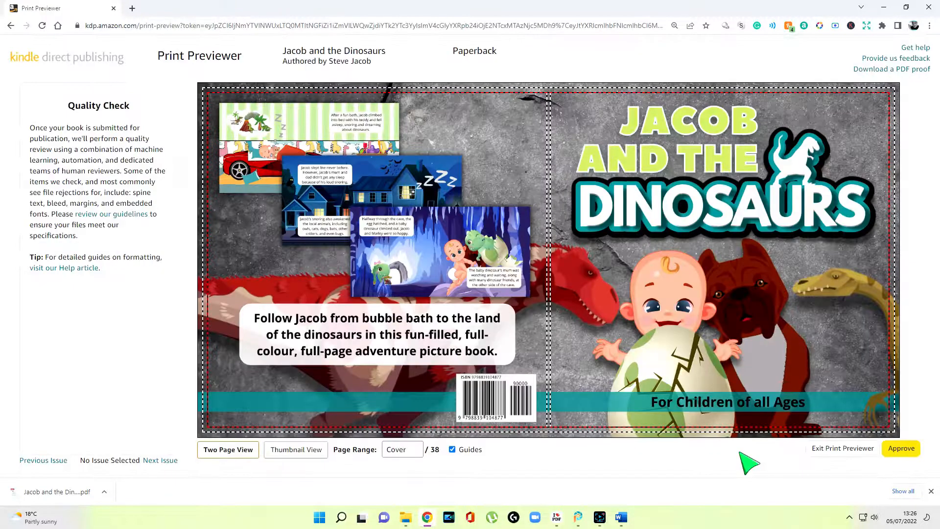
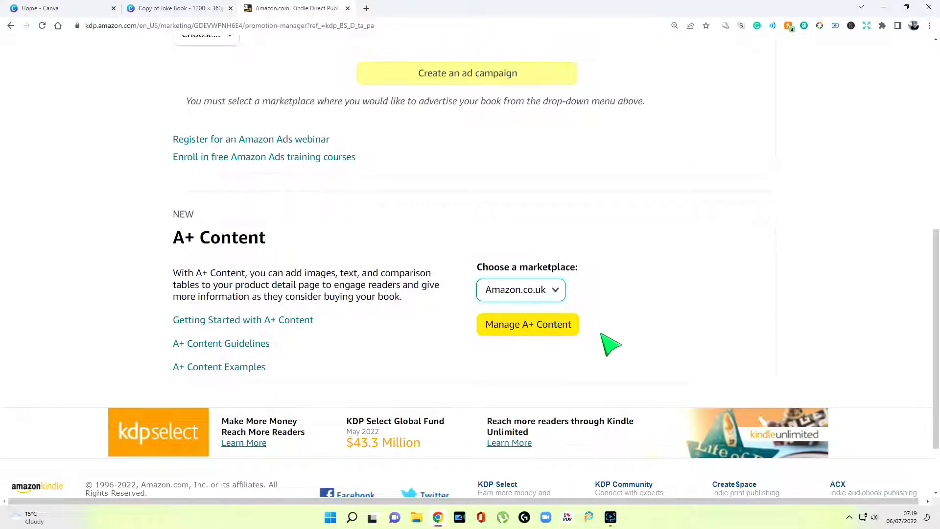
Open Manage A+ Content for the Amazon.co.uk marketplace
click(523, 329)
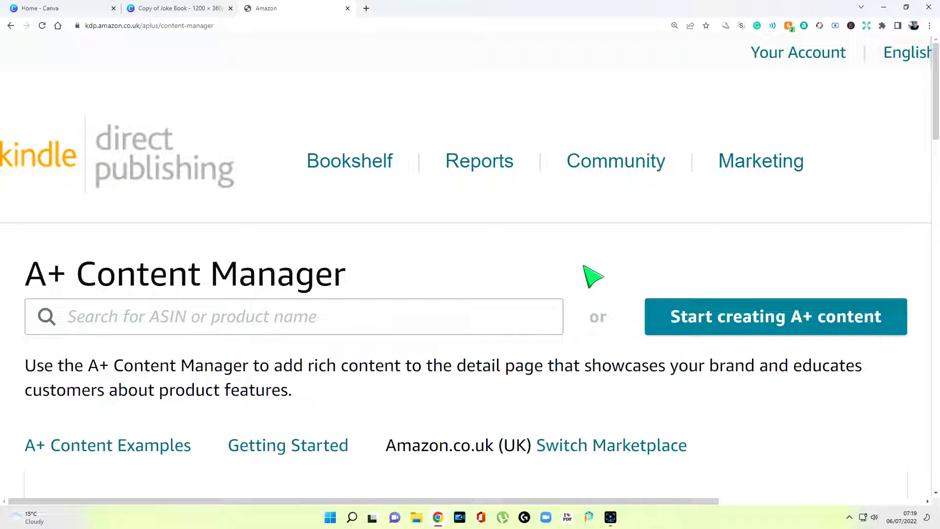
Start new A+ content and paste 'Jacob and the Dinosaurs' as its content name
click(734, 315)
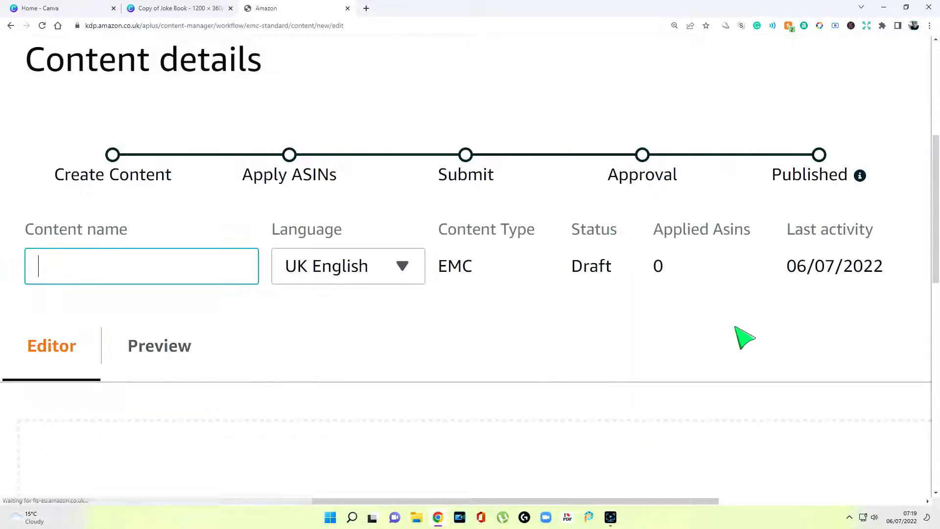
scroll(602, 320, down, 3)
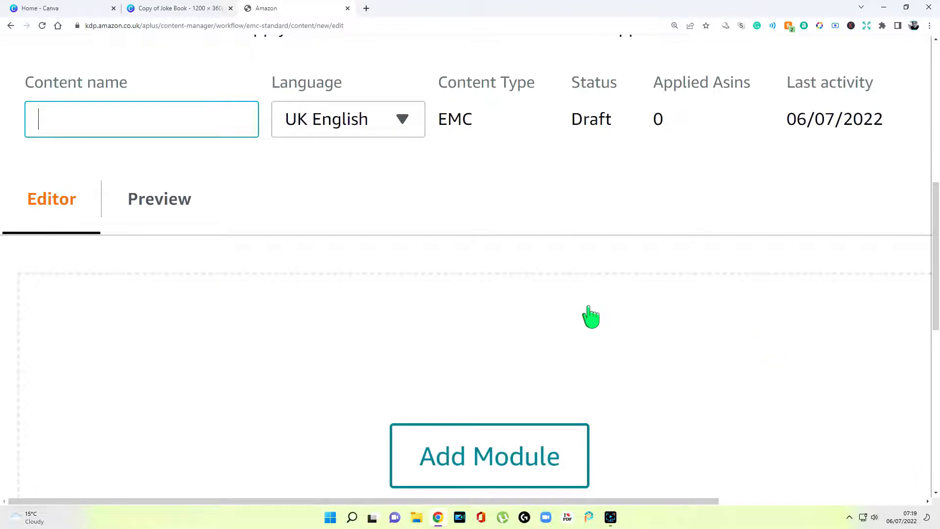
key(ctrl+minus)
key(ctrl+minus)
key(ctrl+minus)
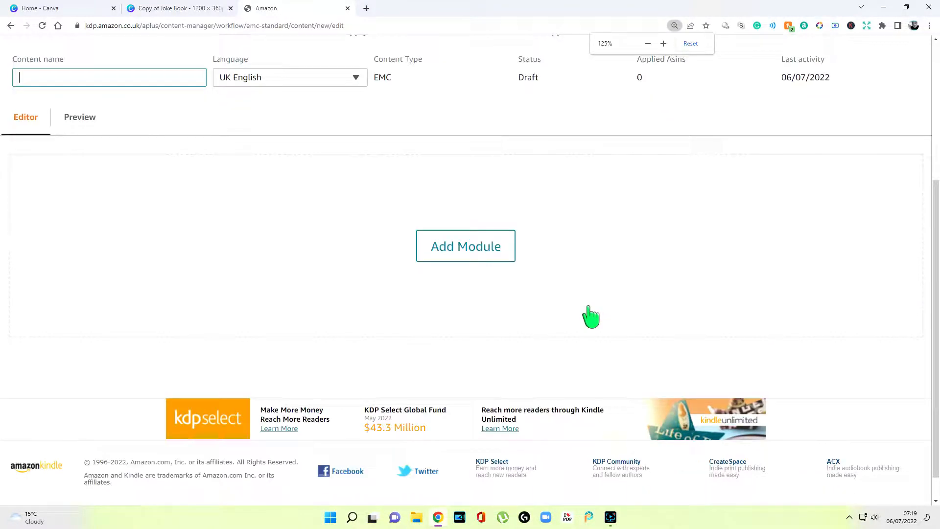
scroll(591, 317, up, 2)
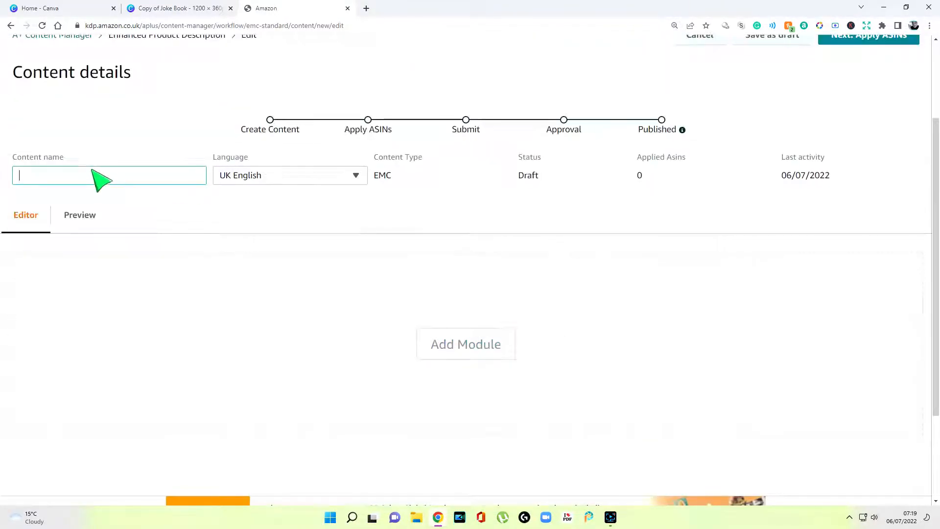
text(Jacob and the Dinosaurs)
click(414, 224)
Add a Standard Image & Dark Text Overlay module and begin adding its background image
click(474, 343)
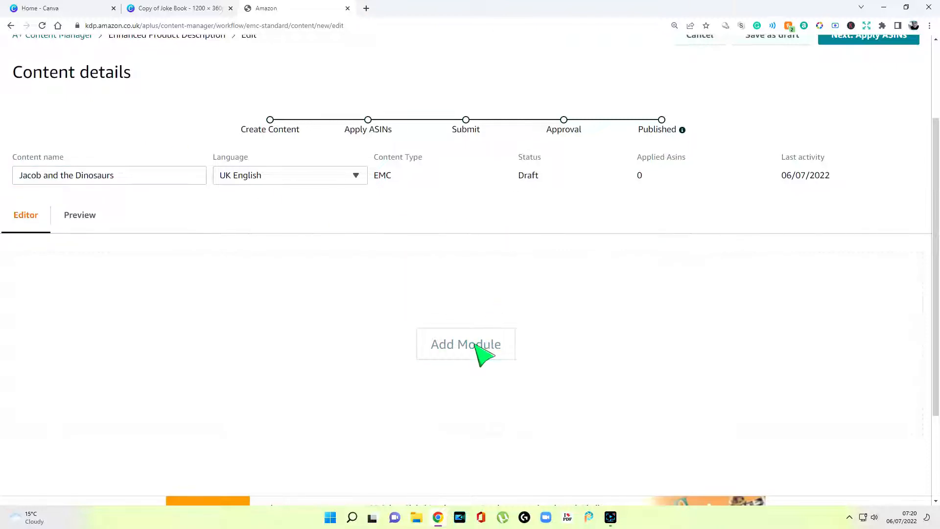
scroll(276, 311, down, 4)
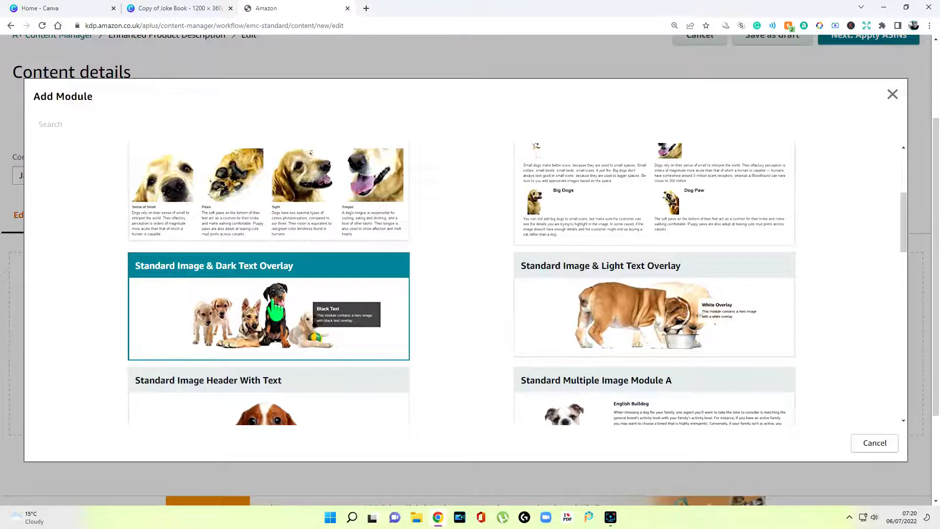
click(275, 302)
scroll(495, 272, down, 3)
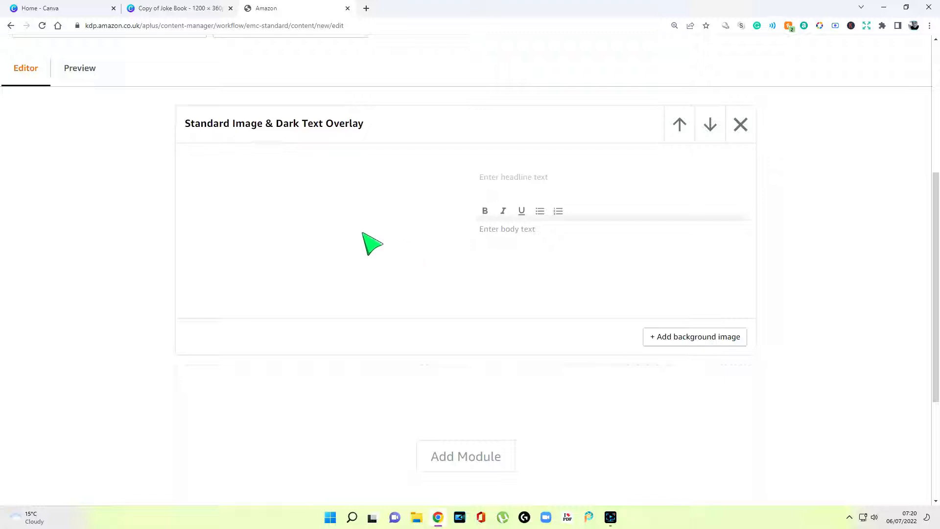
click(718, 344)
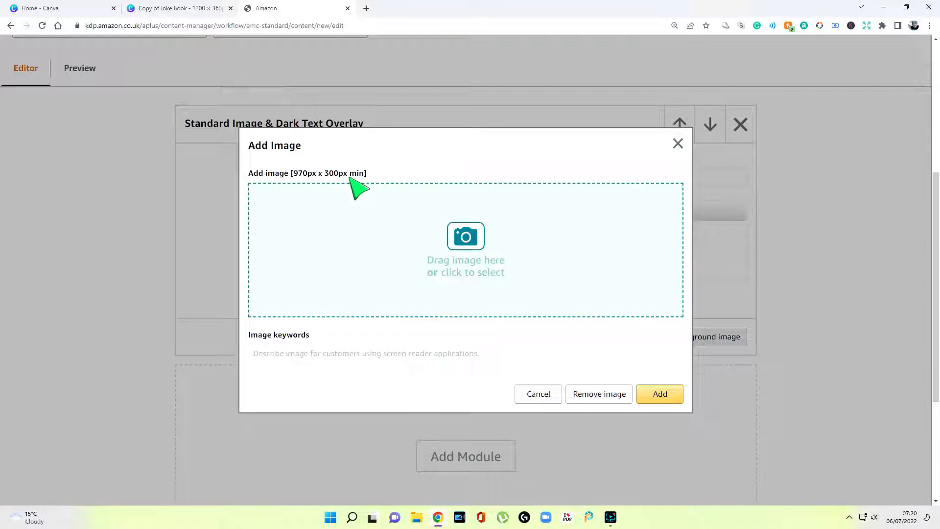
In Canva, create a new custom-size design of 970 × 300 px
click(74, 8)
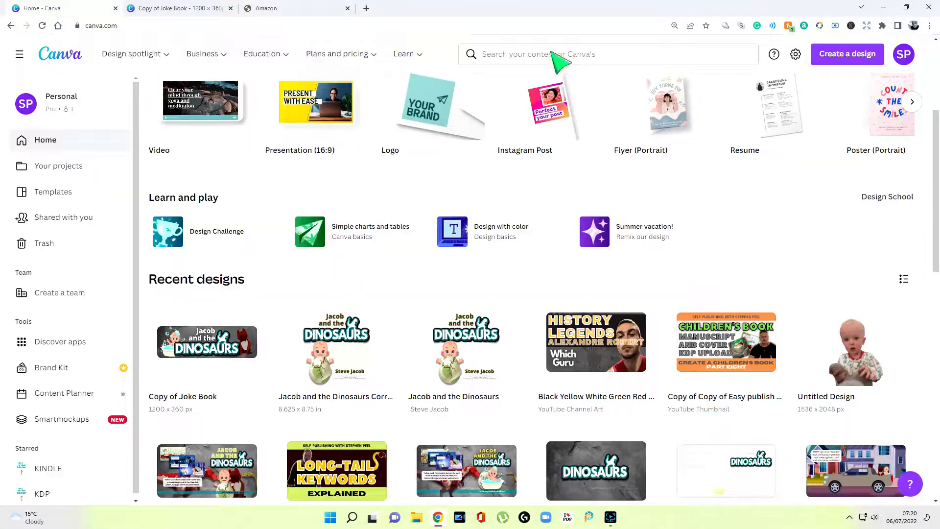
scroll(833, 138, up, 4)
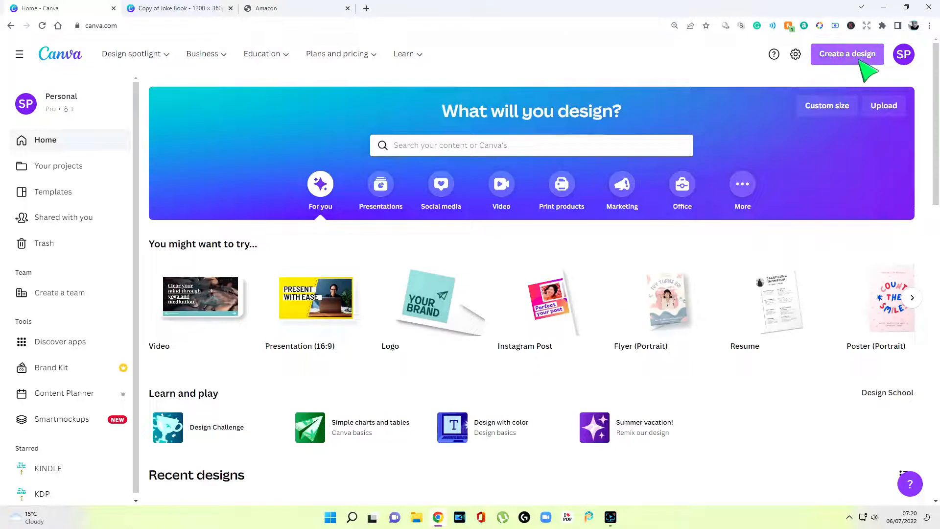
click(838, 108)
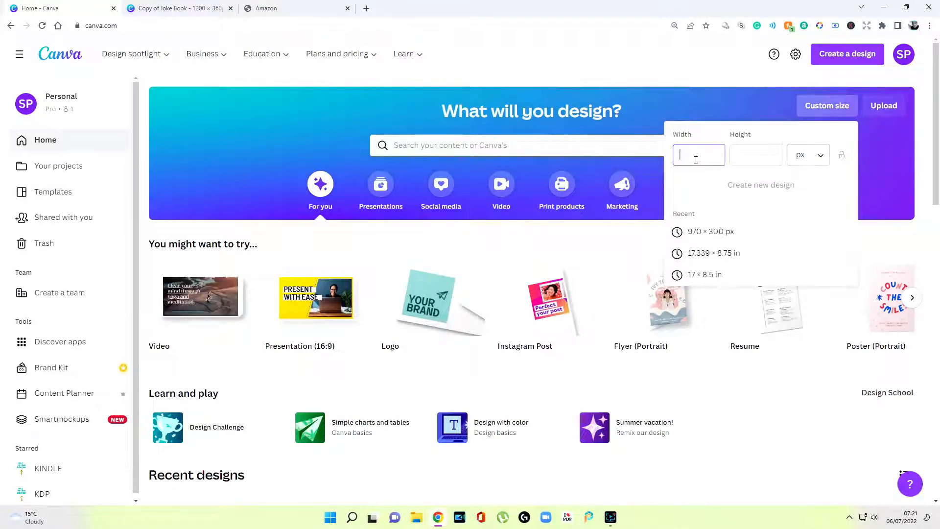
text(970)
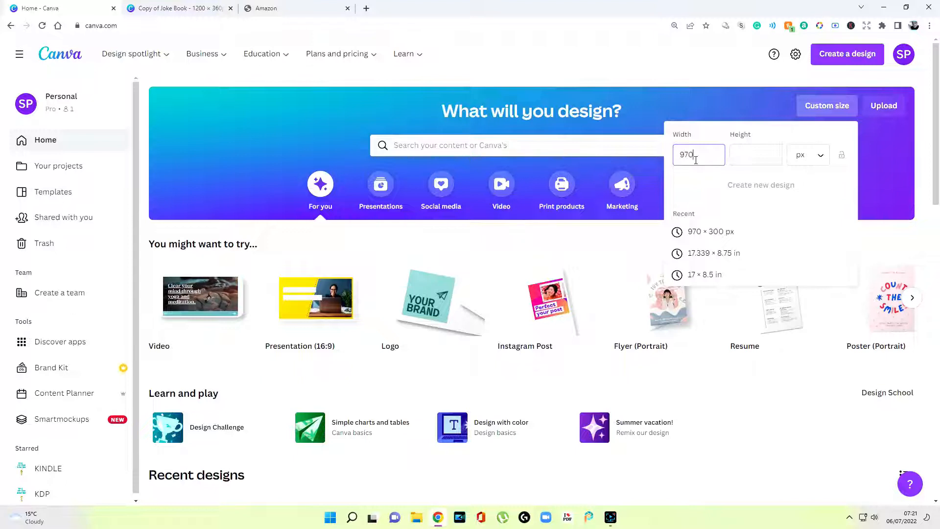
click(744, 156)
text(300)
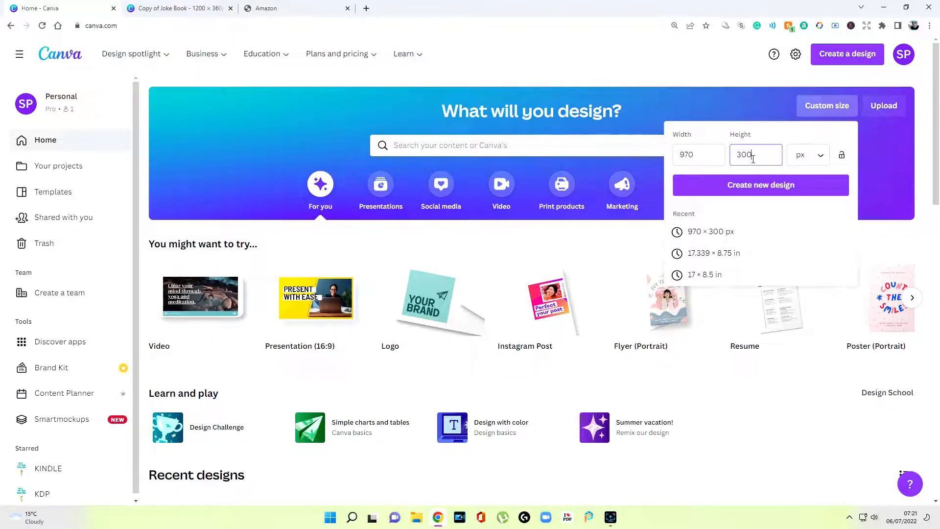
click(777, 187)
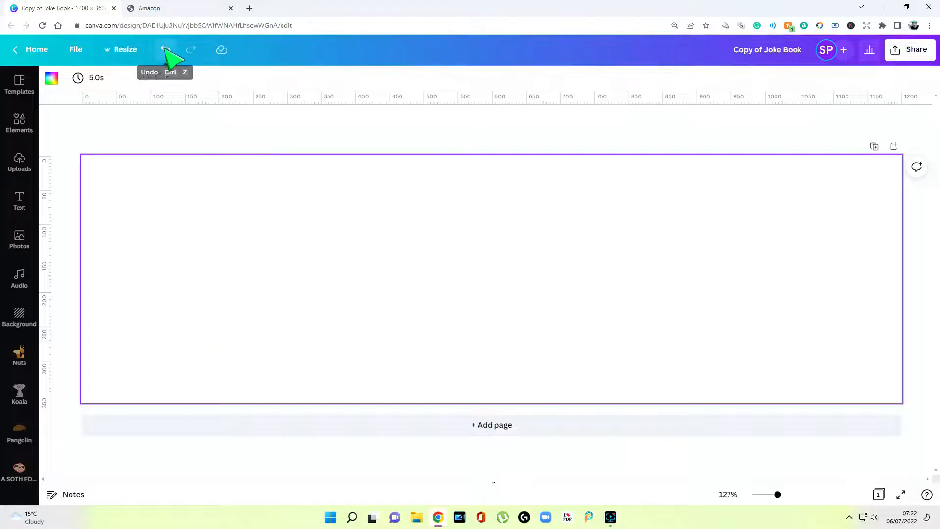
Undo to restore the Jacob and the DINOSAURS banner and download it as a PNG
click(166, 50)
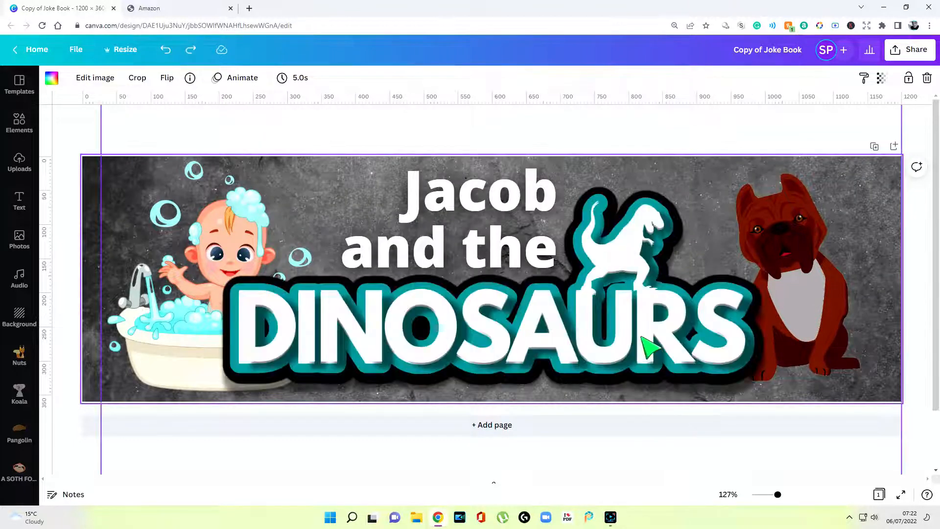
click(913, 51)
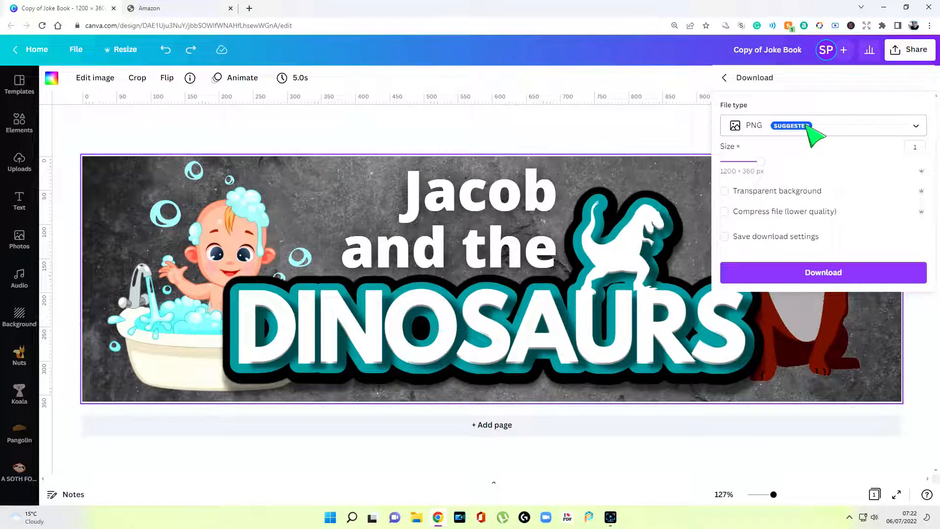
click(829, 277)
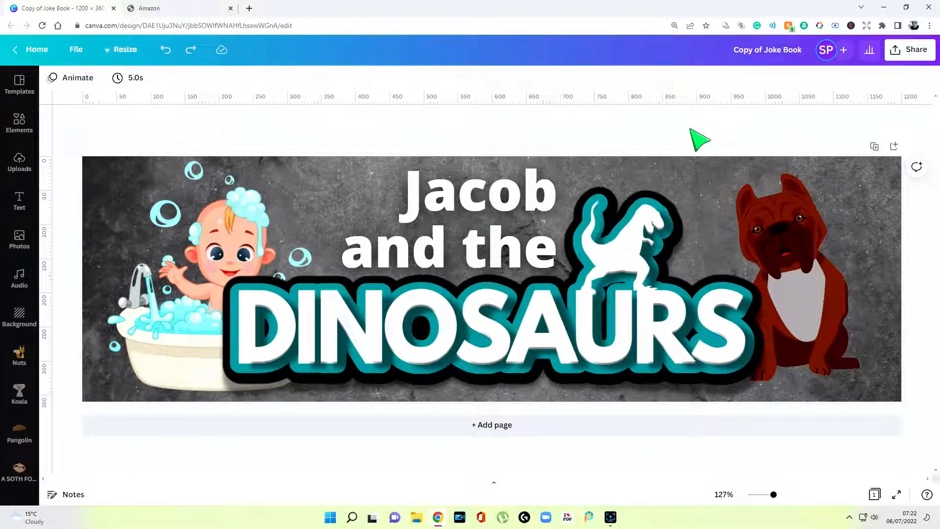
click(189, 11)
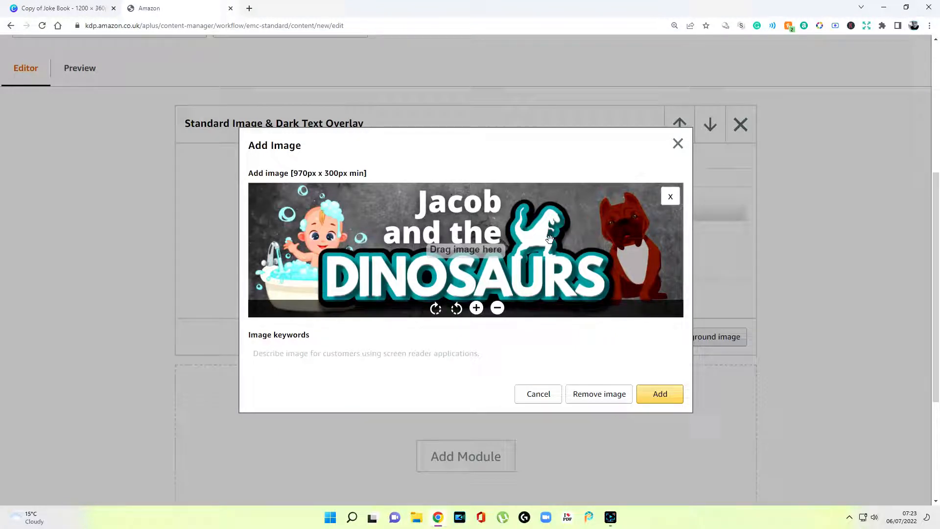
Add the banner as the module background with image keywords 'Jacob and the Dinosaurs'
click(433, 351)
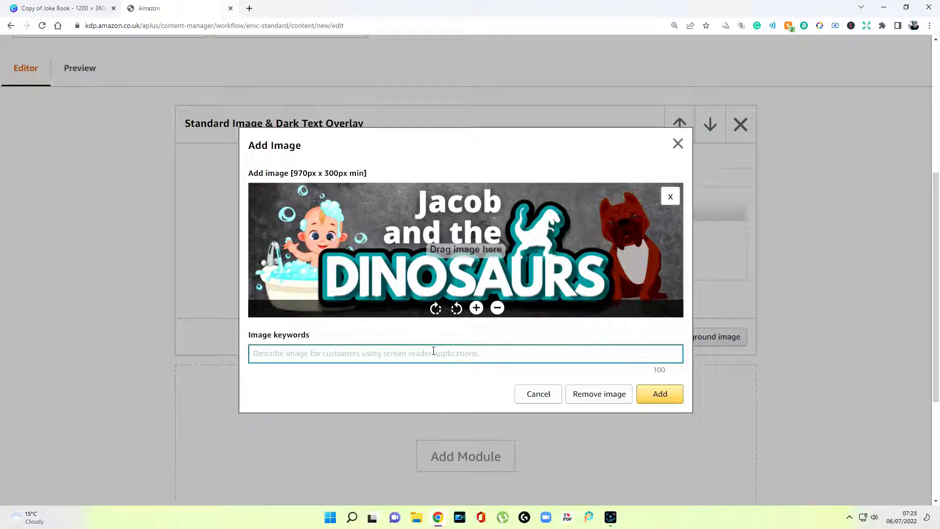
text(Jacob and the Dinosaurs)
click(669, 399)
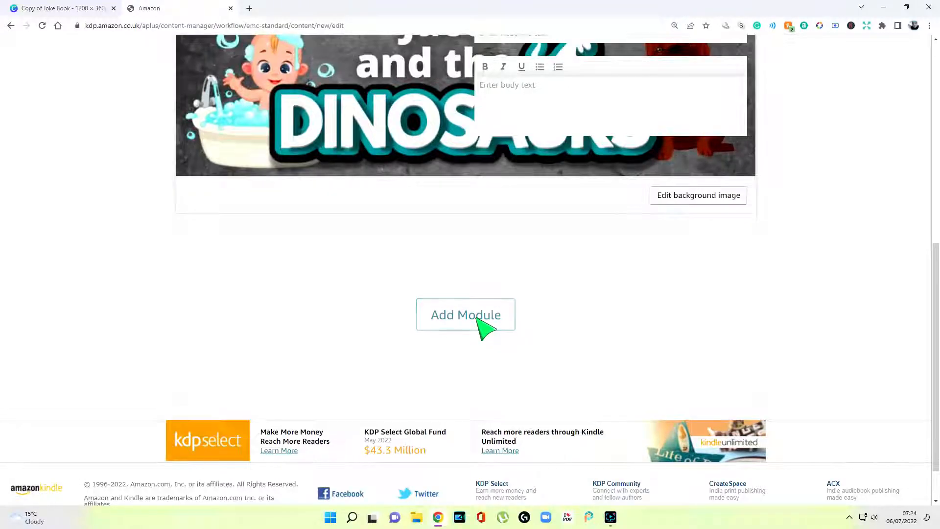
Add a Standard Four Image & Text module and enter its headline
click(477, 317)
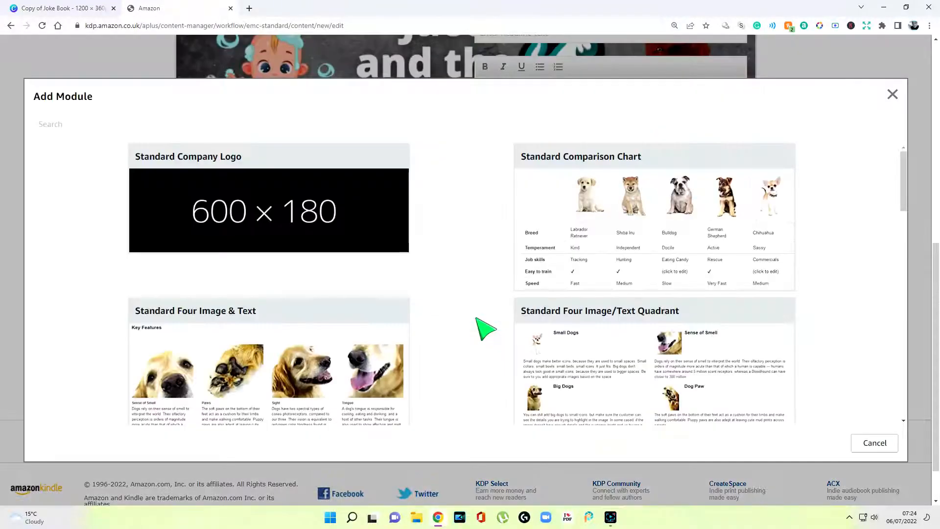
scroll(435, 322, down, 1)
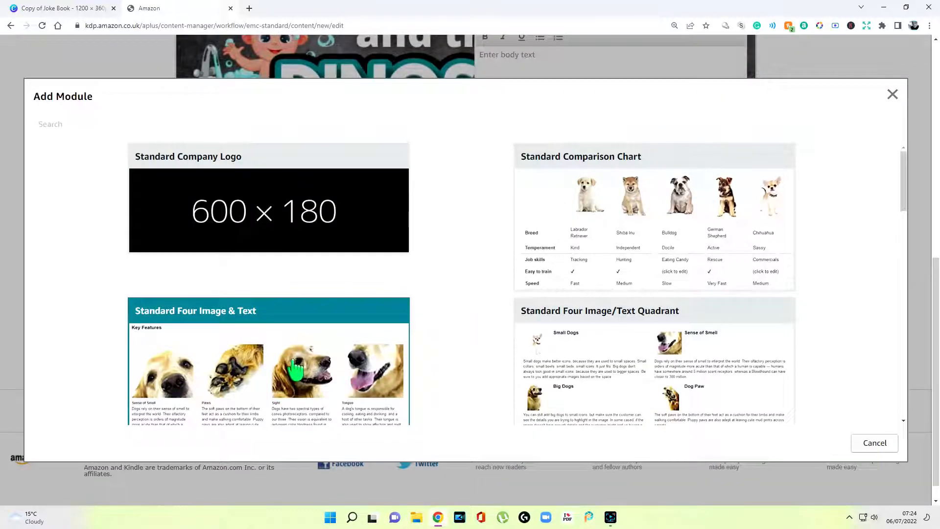
scroll(296, 367, down, 1)
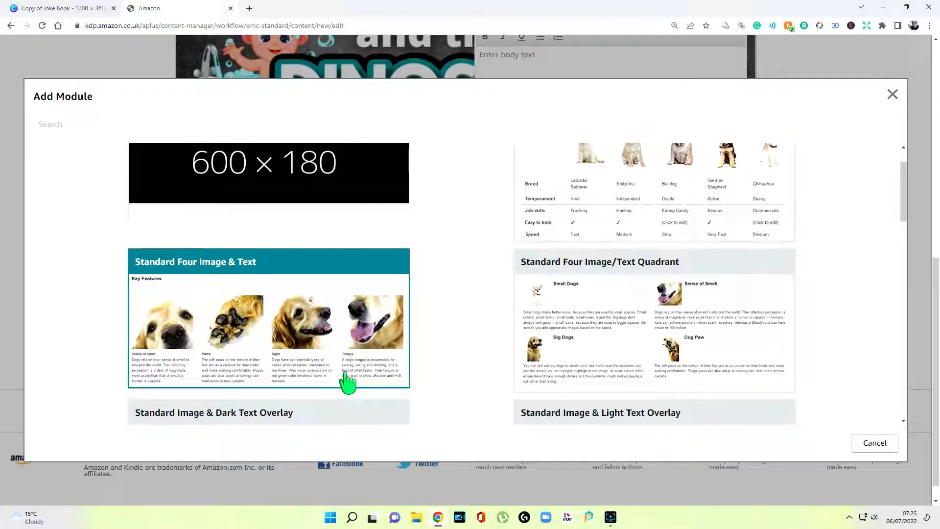
click(330, 326)
scroll(555, 338, down, 1)
scroll(346, 304, down, 1)
click(304, 301)
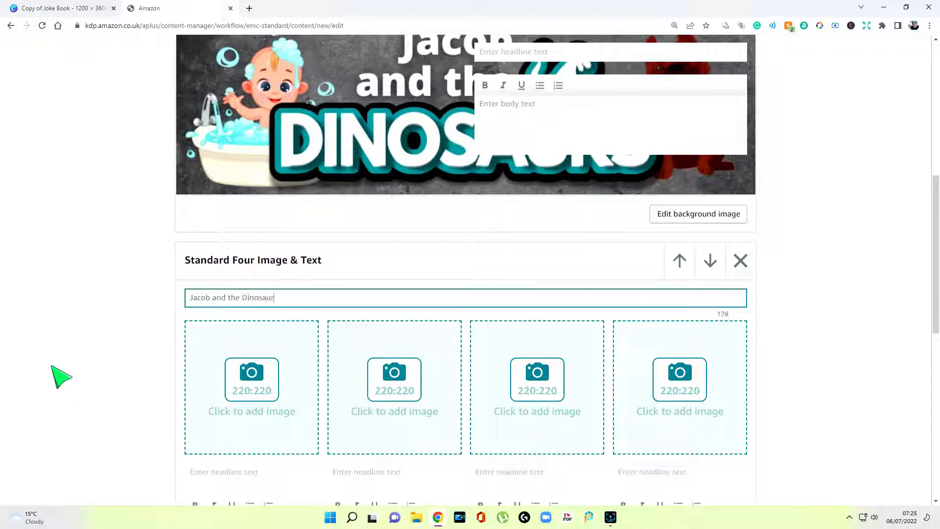
click(53, 367)
scroll(52, 367, down, 4)
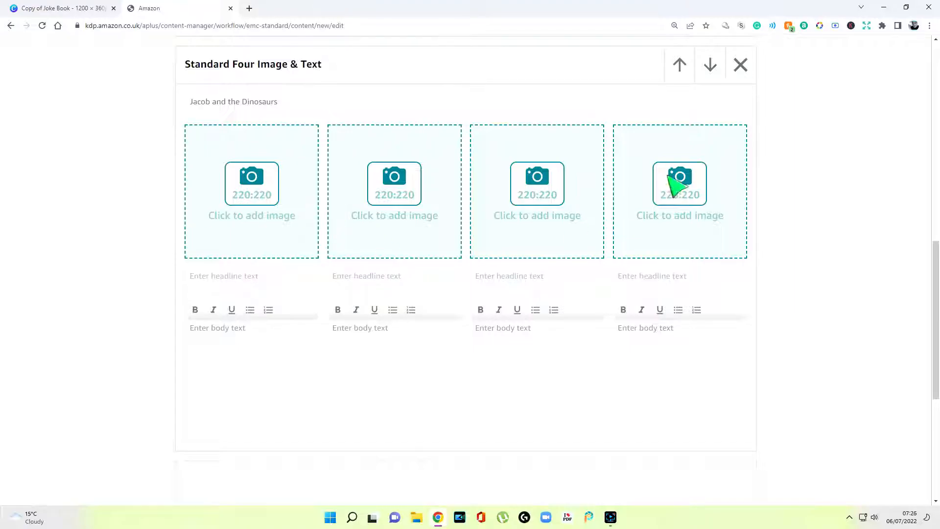
Back in Canva, add a blank second page to the banner design
click(81, 13)
scroll(509, 332, down, 1)
scroll(506, 431, up, 1)
click(500, 424)
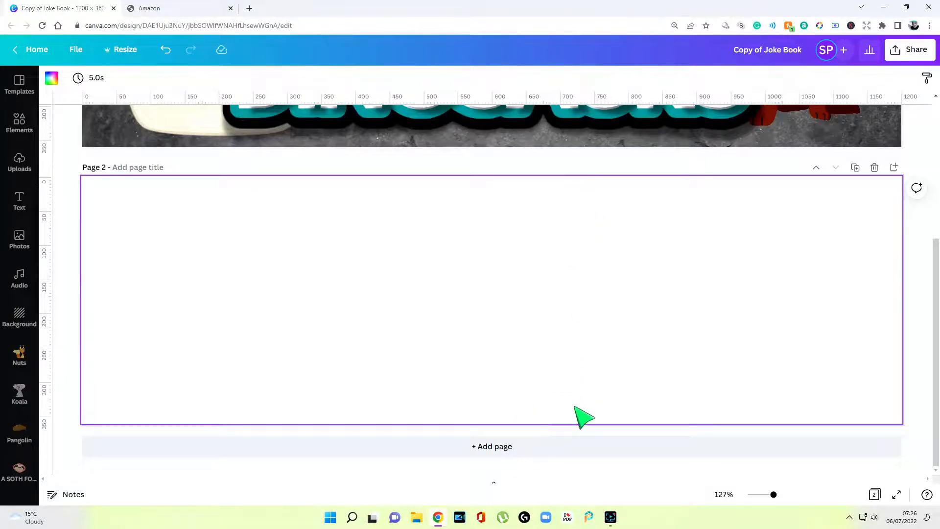
Place an enlarged square frame on page 2 and duplicate the page for more frames
scroll(588, 401, up, 4)
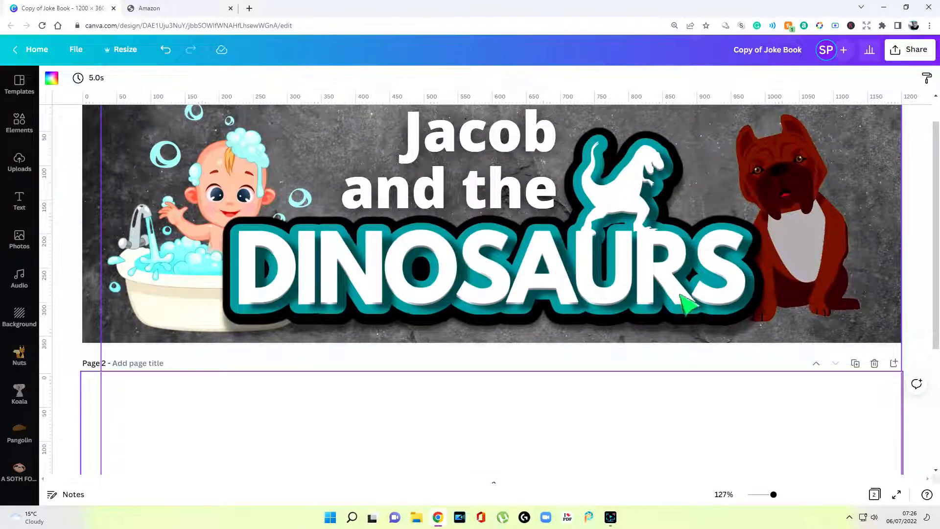
scroll(681, 326, down, 4)
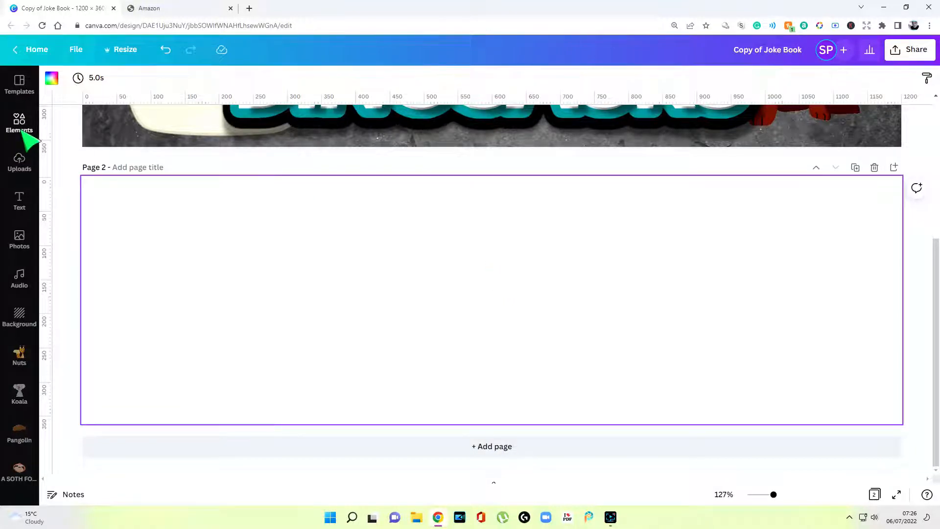
click(22, 125)
scroll(147, 235, down, 12)
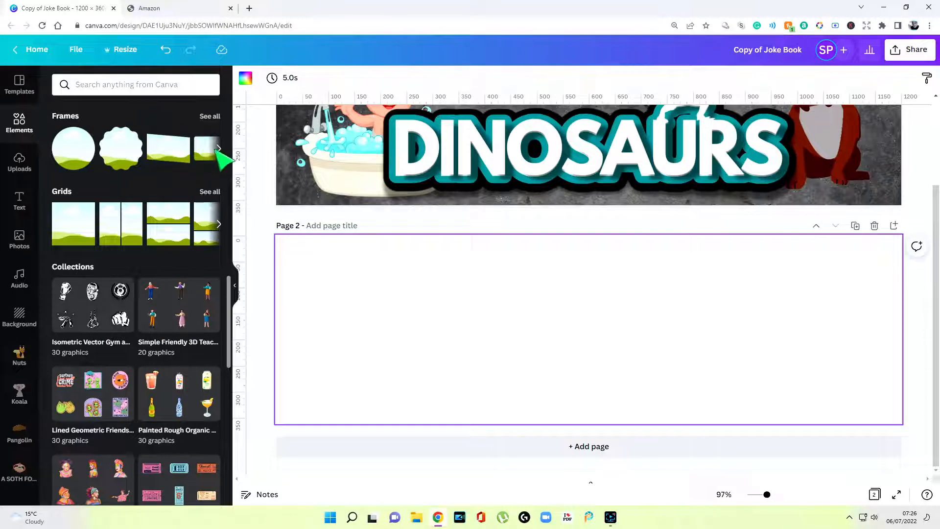
click(214, 118)
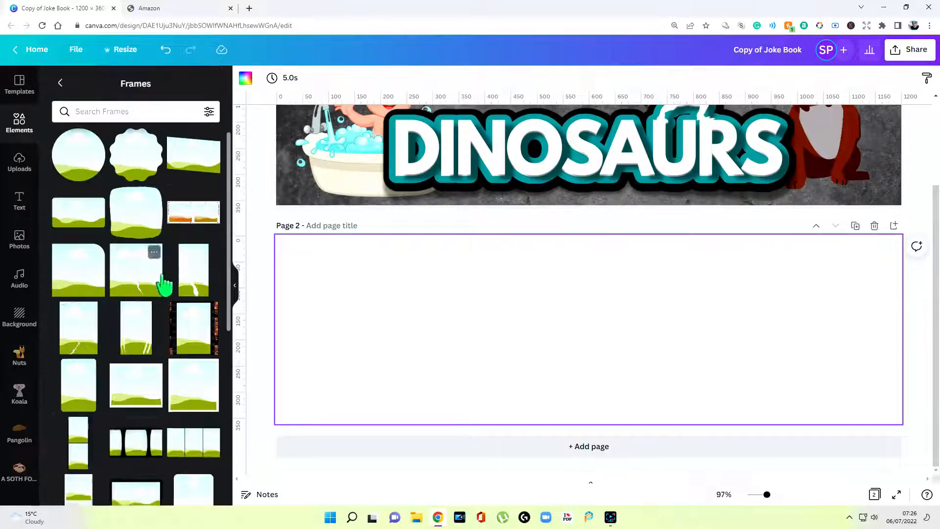
scroll(147, 303, down, 5)
click(139, 361)
drag(639, 280, 669, 255)
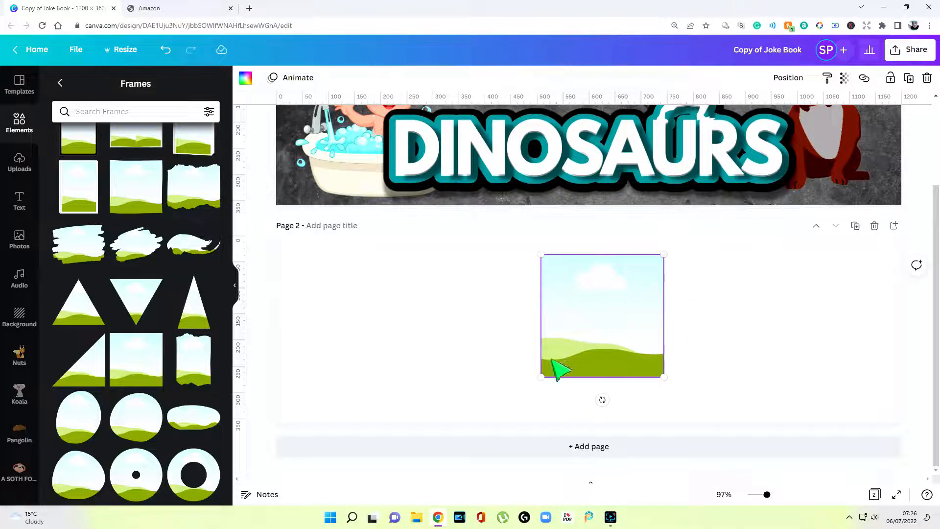
drag(541, 377, 533, 383)
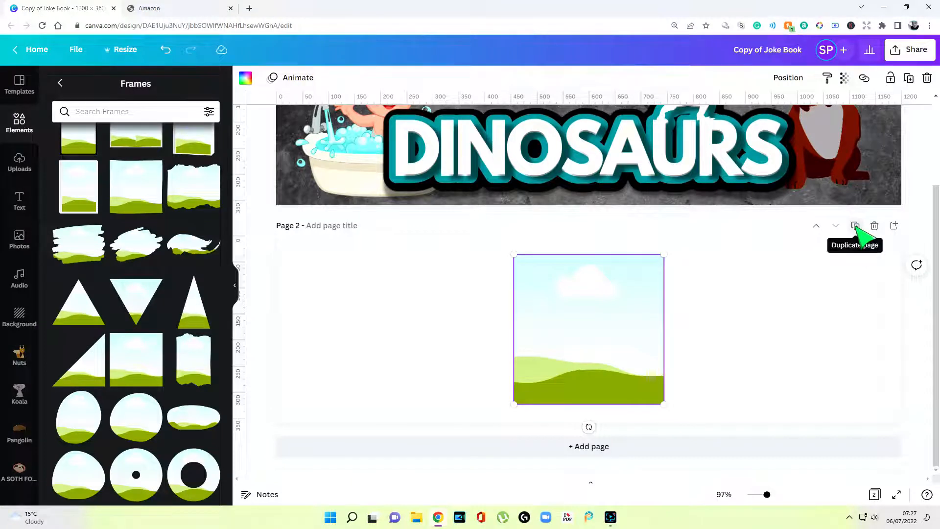
click(856, 226)
click(855, 227)
click(856, 226)
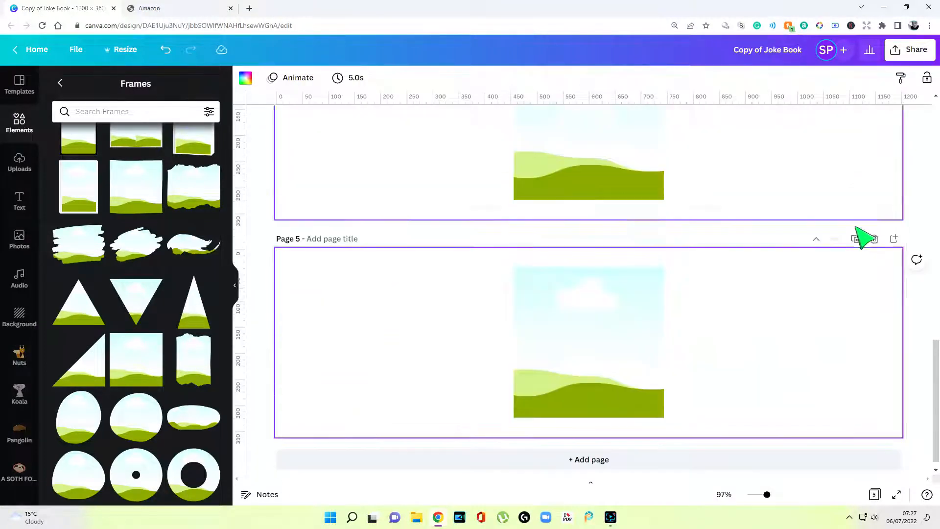
scroll(787, 285, up, 12)
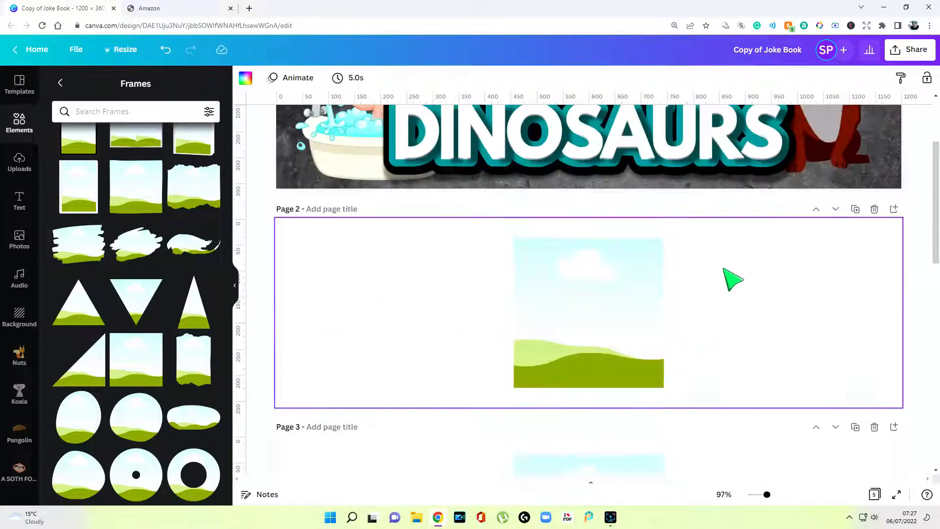
Drop the dinosaur dad illustration into the page 2 frame and crop it to fill
click(644, 306)
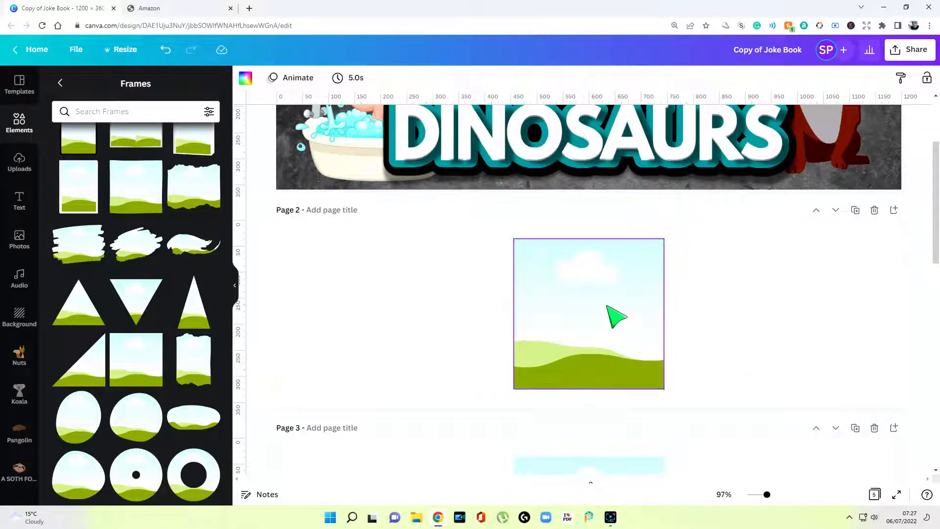
click(19, 161)
drag(139, 327, 534, 309)
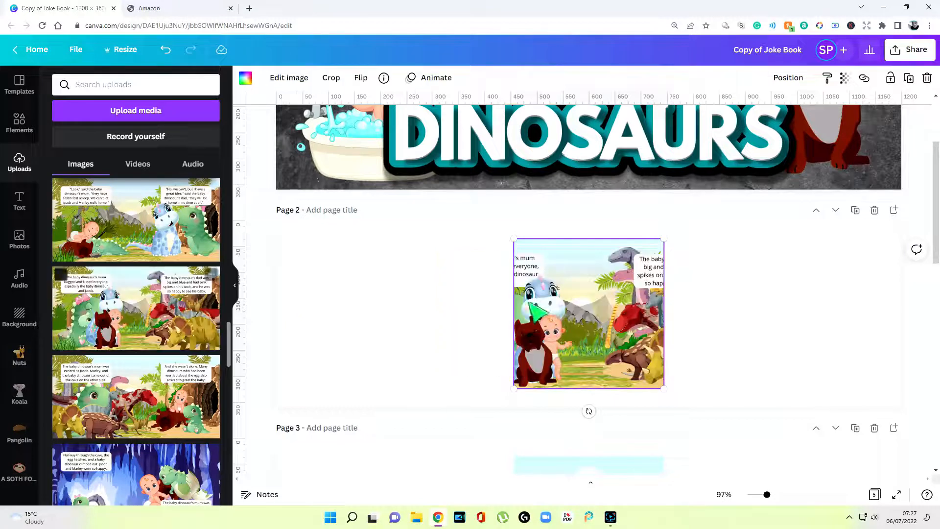
double_click(607, 327)
drag(599, 325, 524, 321)
click(773, 333)
click(765, 326)
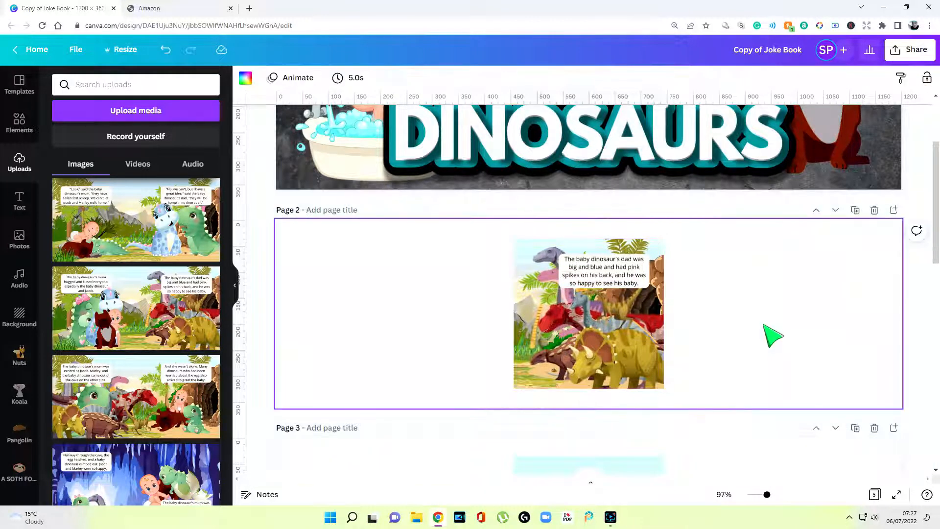
Drop the cave illustration into the page 3 frame, cropped to its right half
scroll(771, 336, down, 5)
click(593, 342)
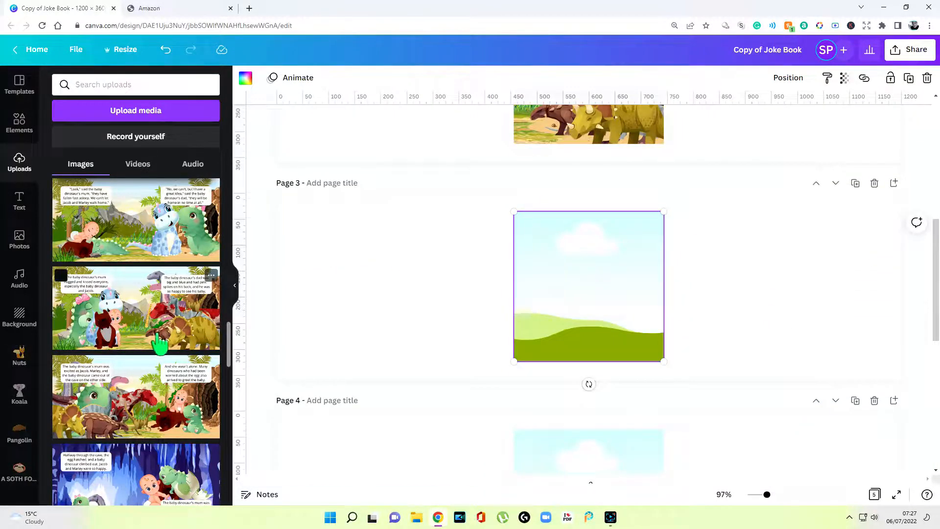
scroll(158, 345, down, 3)
drag(159, 345, 520, 255)
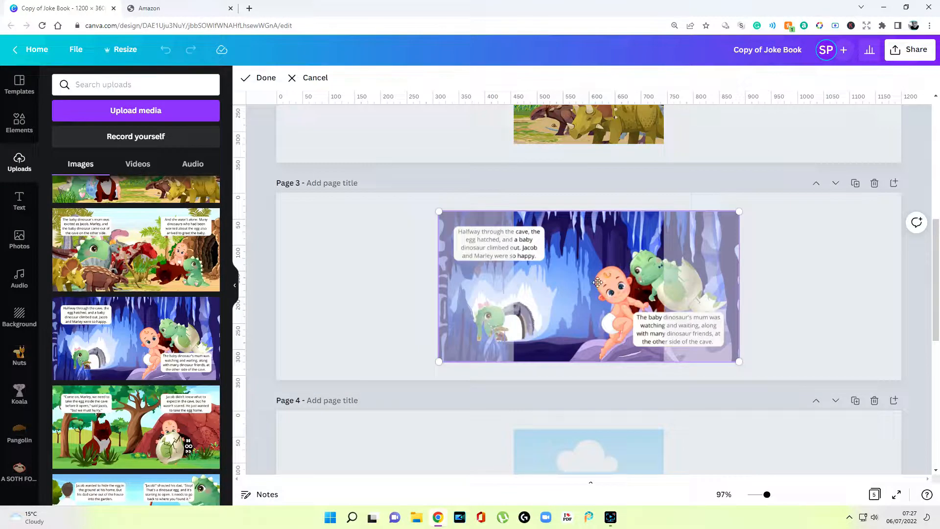
drag(588, 281, 521, 277)
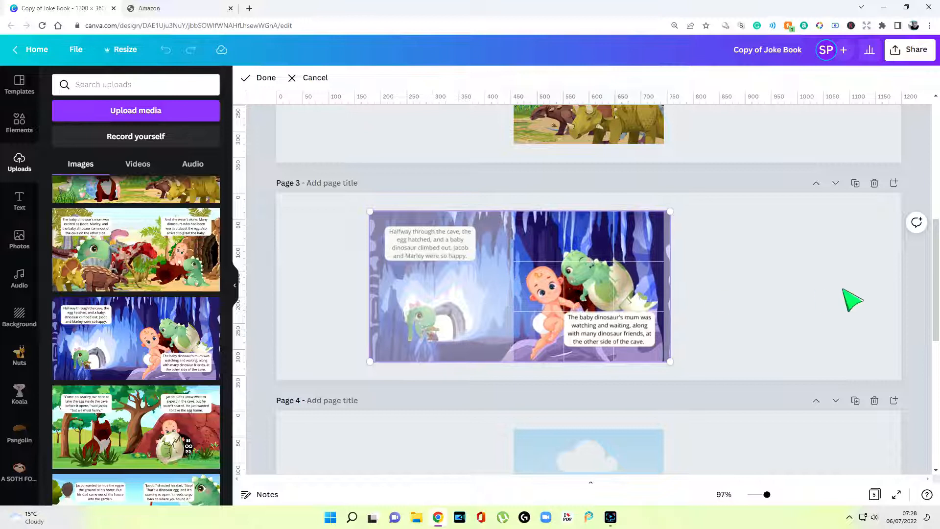
click(852, 300)
scroll(443, 348, down, 5)
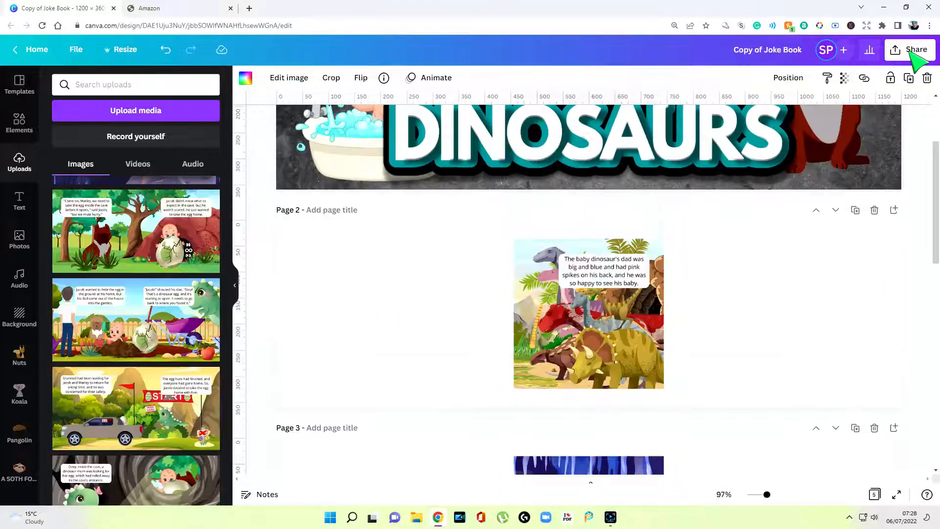
Download only page 2 as a PNG
click(910, 51)
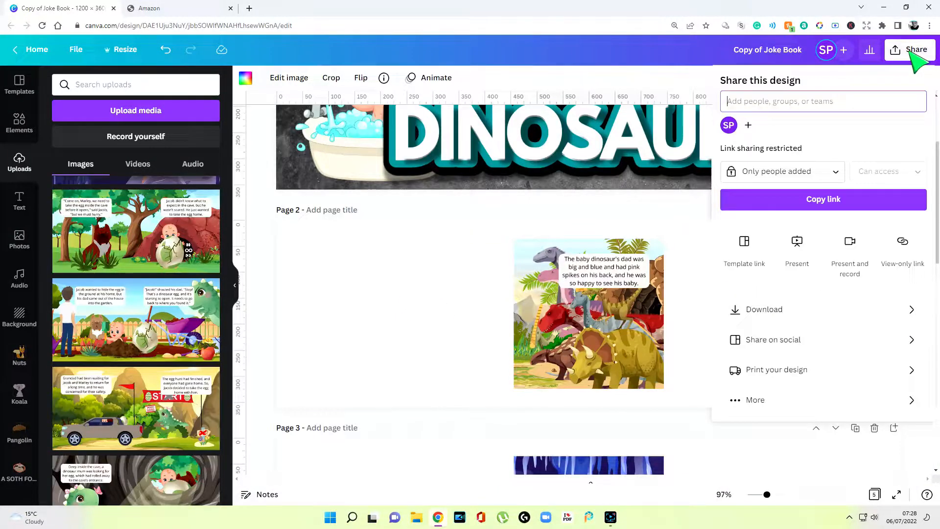
click(814, 311)
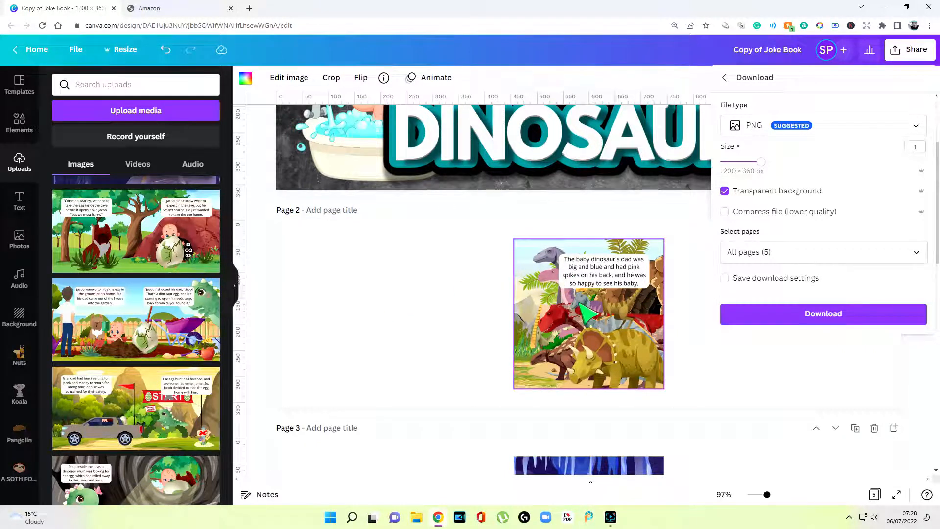
click(881, 252)
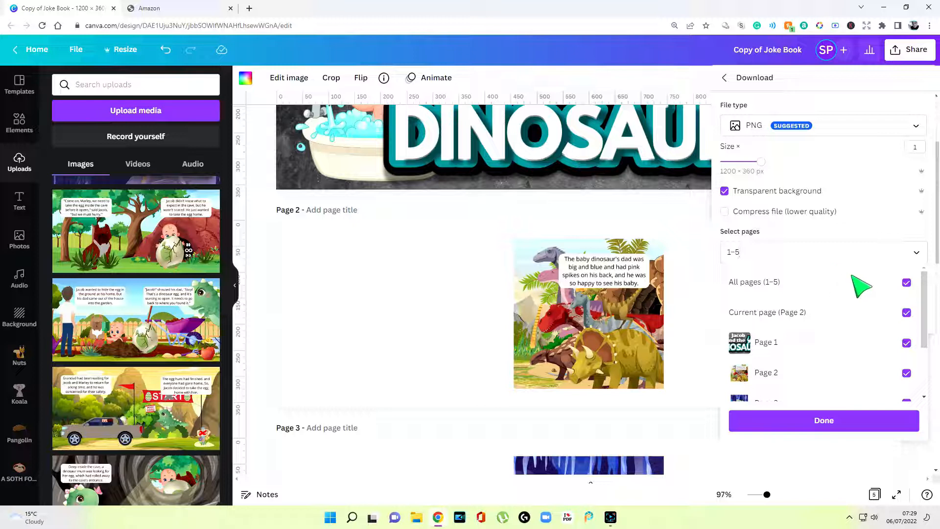
click(906, 283)
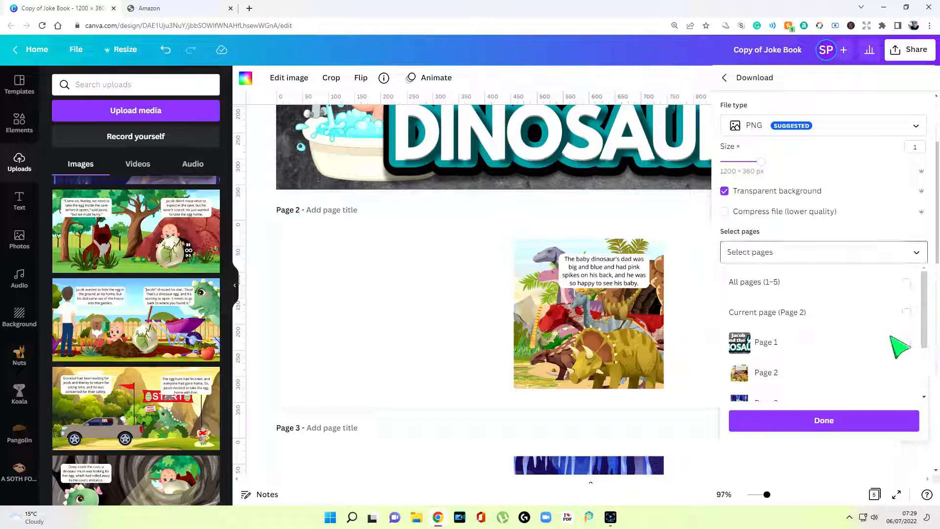
scroll(898, 347, down, 1)
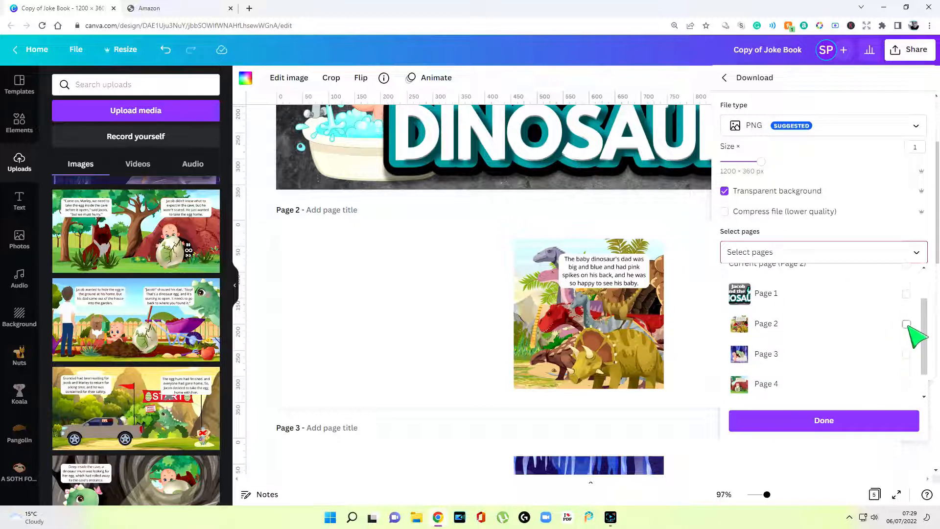
click(907, 324)
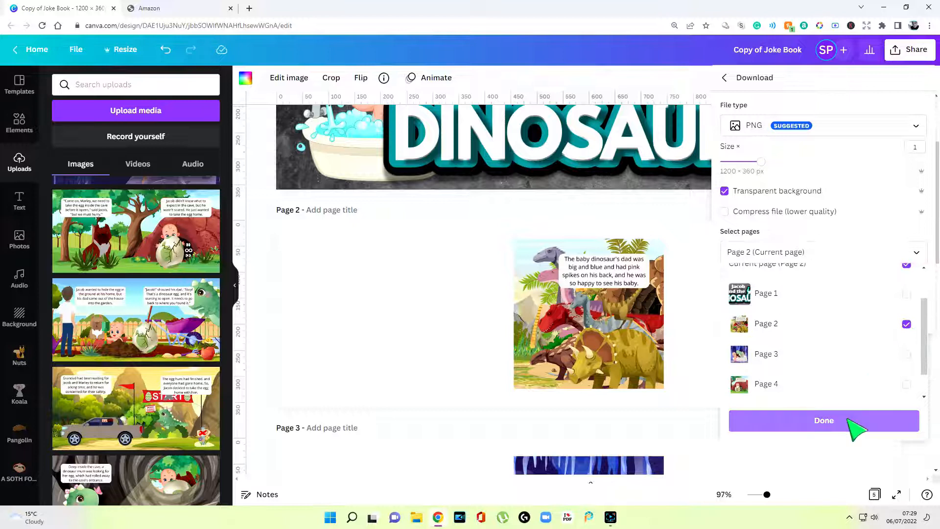
click(857, 429)
click(827, 317)
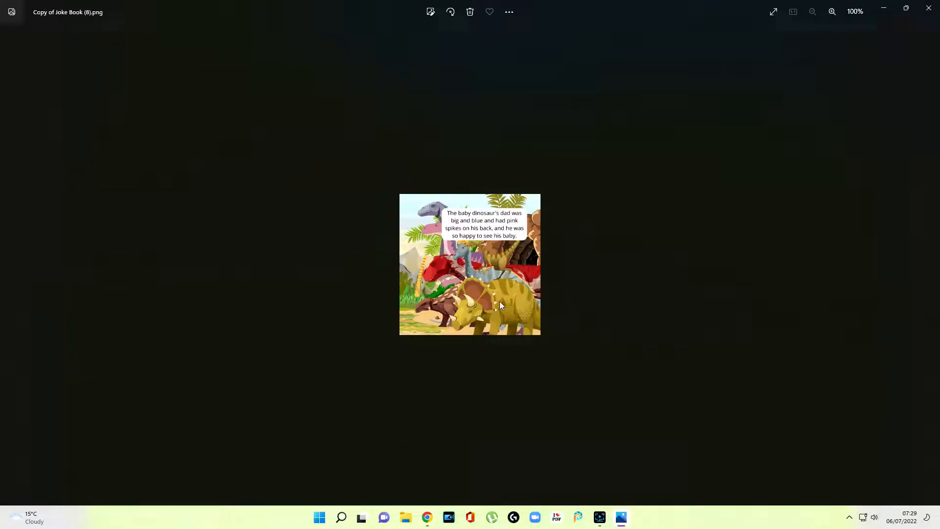
Check the downloaded page 2 image in the viewer, then return to Canva
right_click(495, 286)
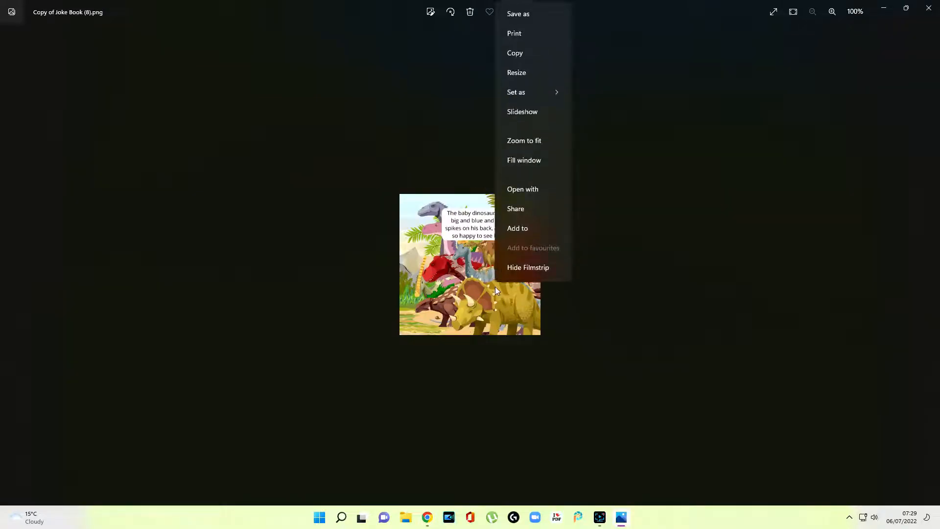
click(542, 17)
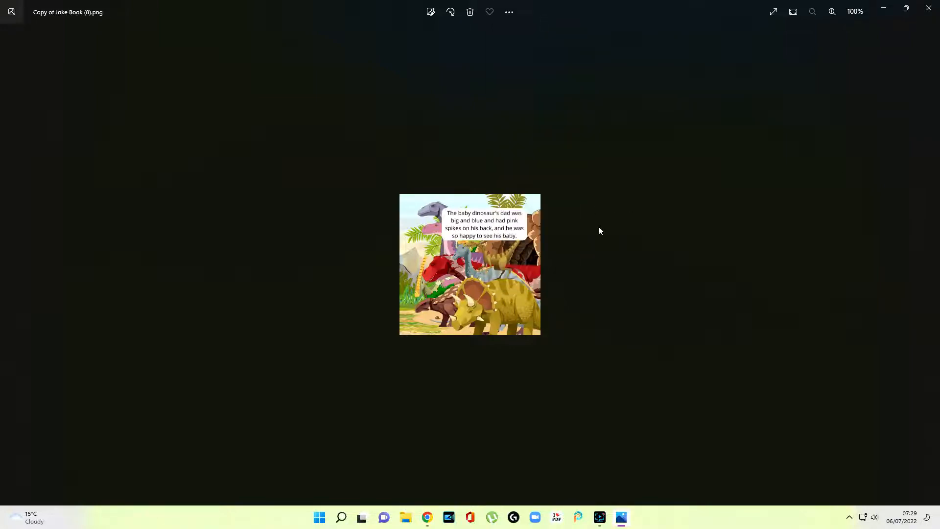
click(929, 8)
click(918, 285)
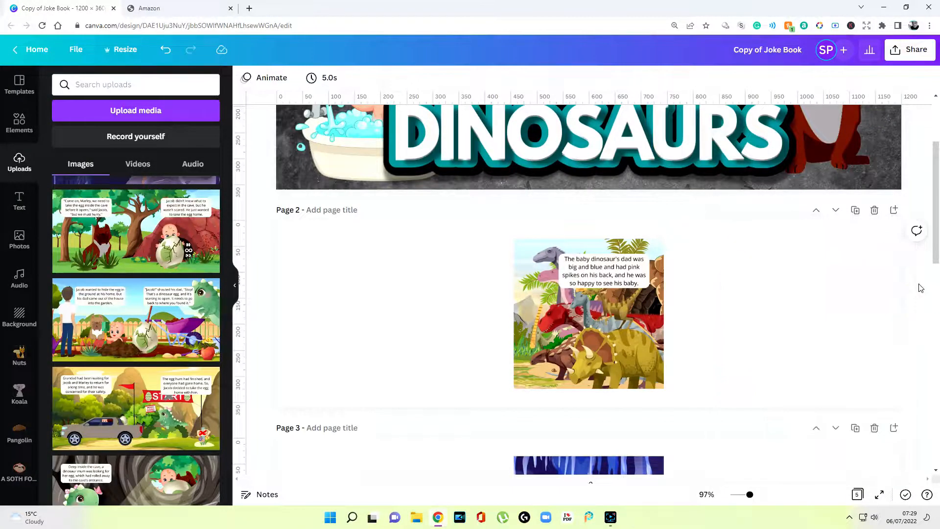
scroll(877, 296, down, 4)
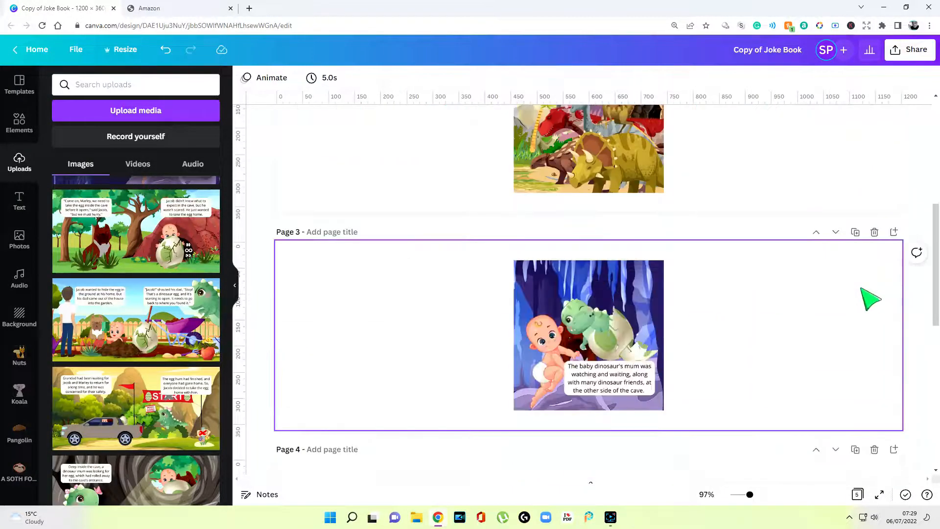
Set up the PNG download to include only page 3
click(911, 50)
click(805, 310)
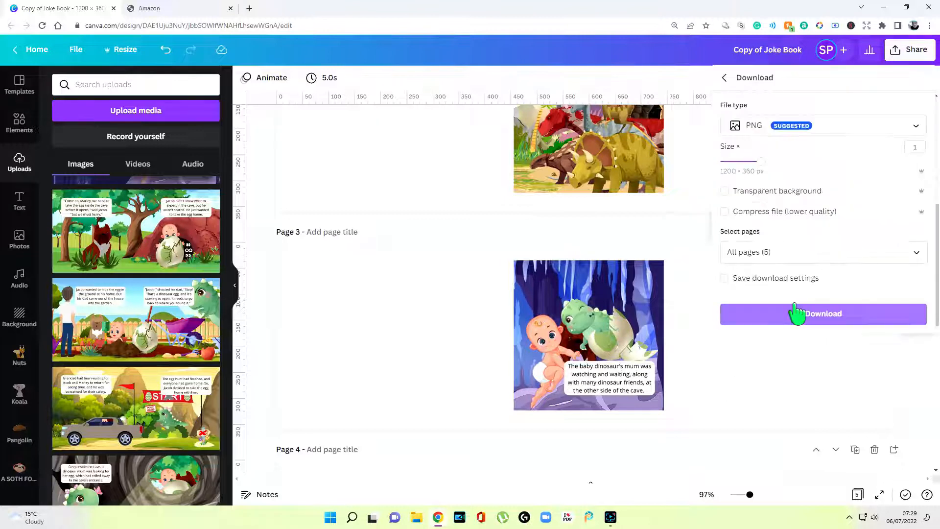
click(795, 254)
click(907, 283)
scroll(906, 321, down, 2)
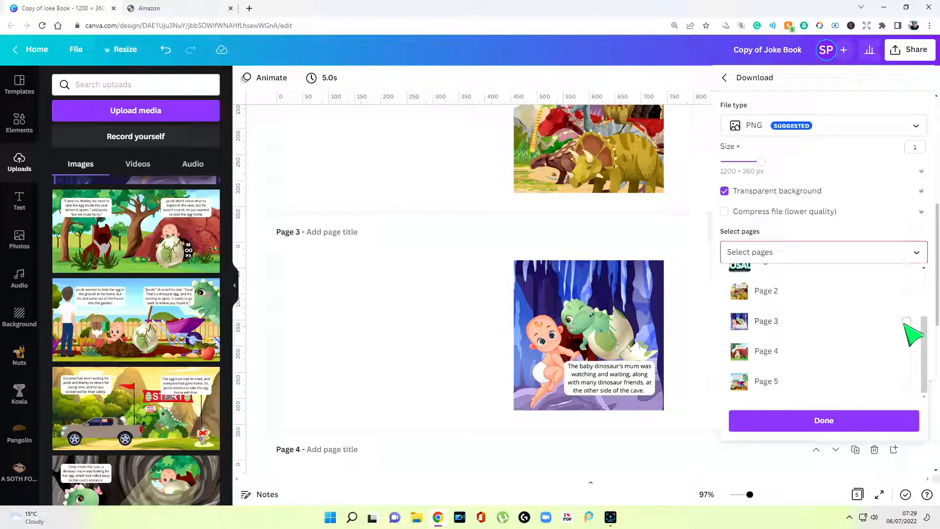
click(907, 322)
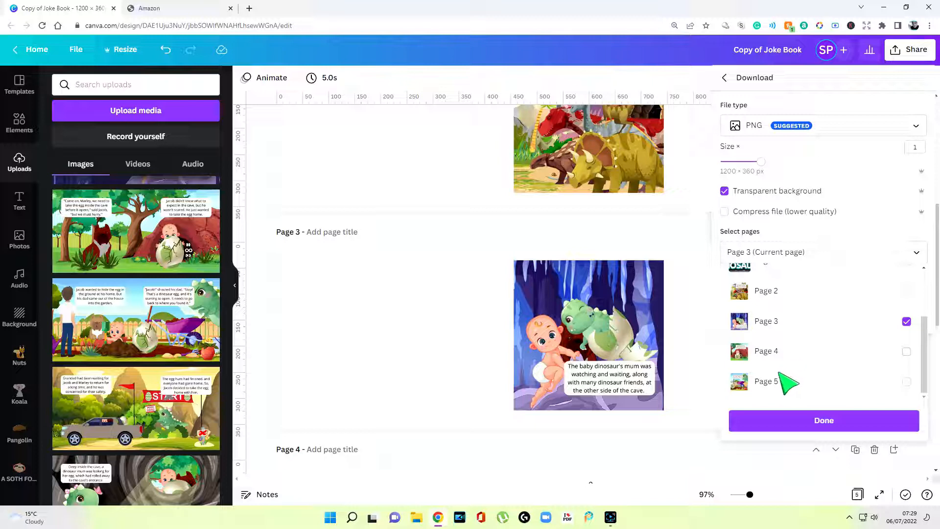
click(493, 220)
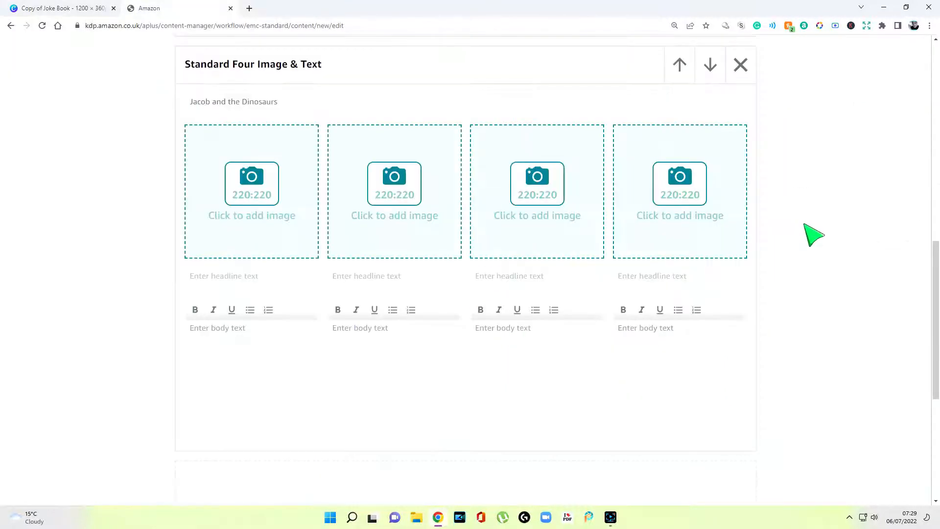
Upload the dinosaur dad image to the first slot, zoomed to fill the crop box
scroll(805, 224, up, 4)
scroll(805, 225, down, 2)
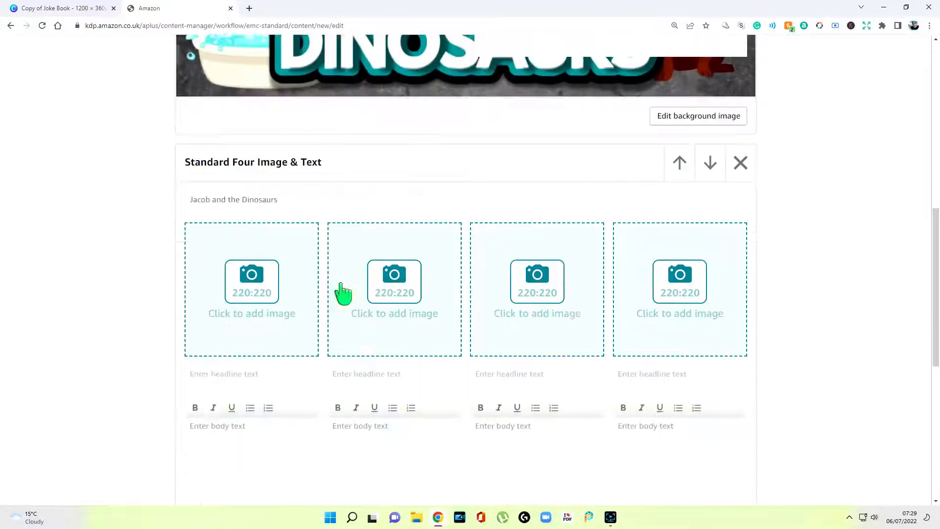
click(272, 293)
click(473, 264)
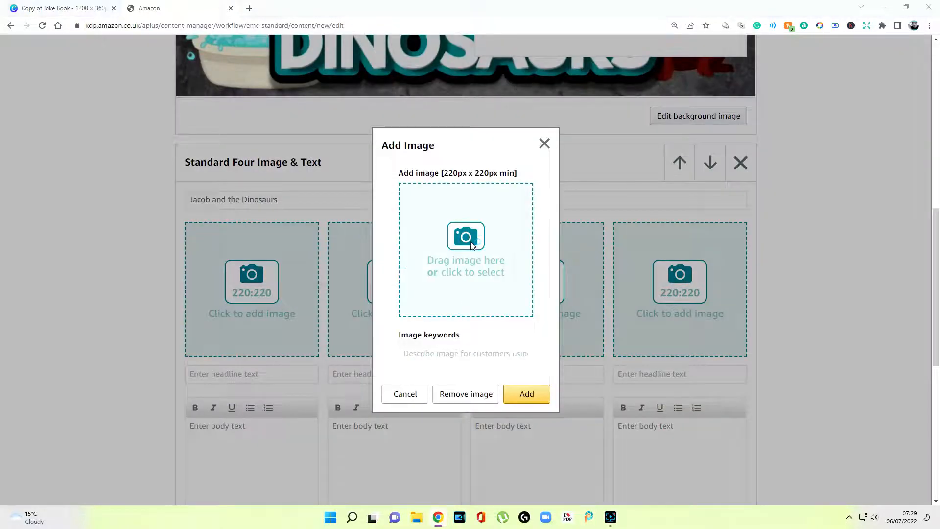
double_click(112, 103)
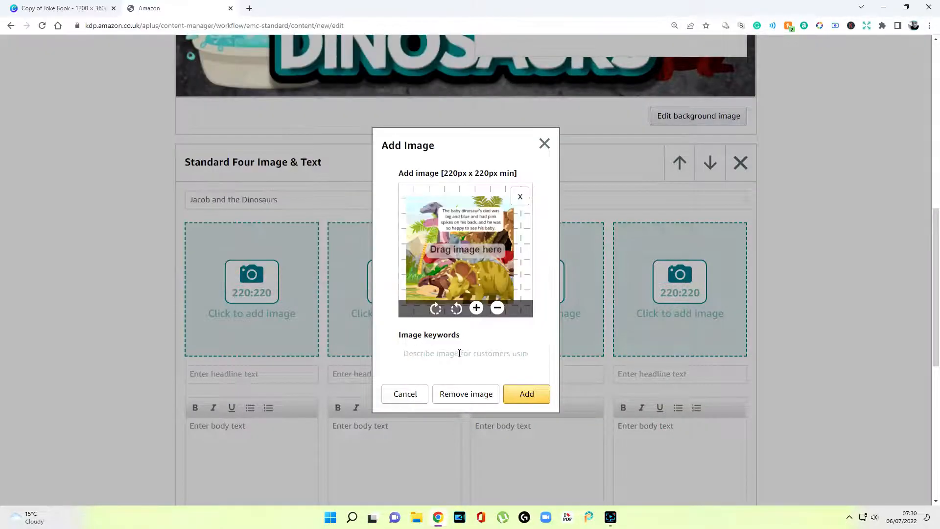
click(477, 308)
click(483, 314)
click(480, 355)
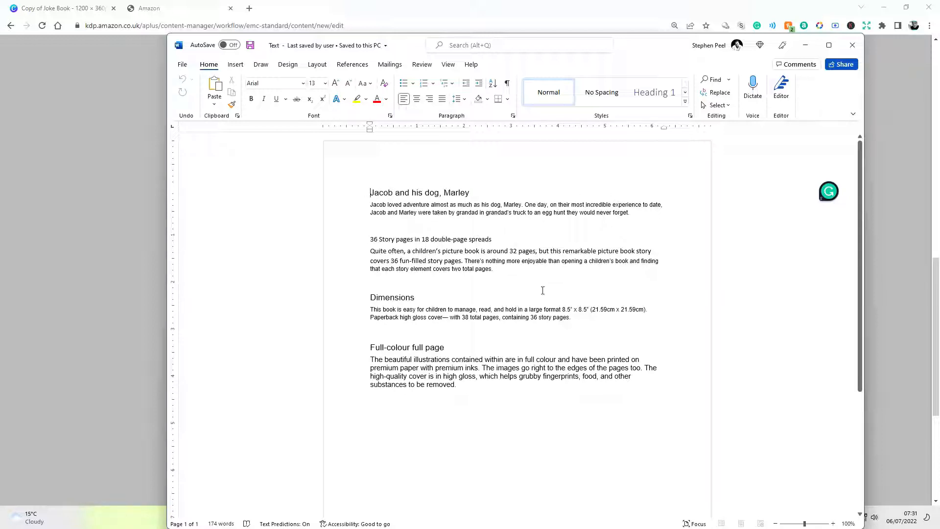
Copy 'Jacob and his dog, Marley' from Word into the first headline
drag(640, 52, 939, 54)
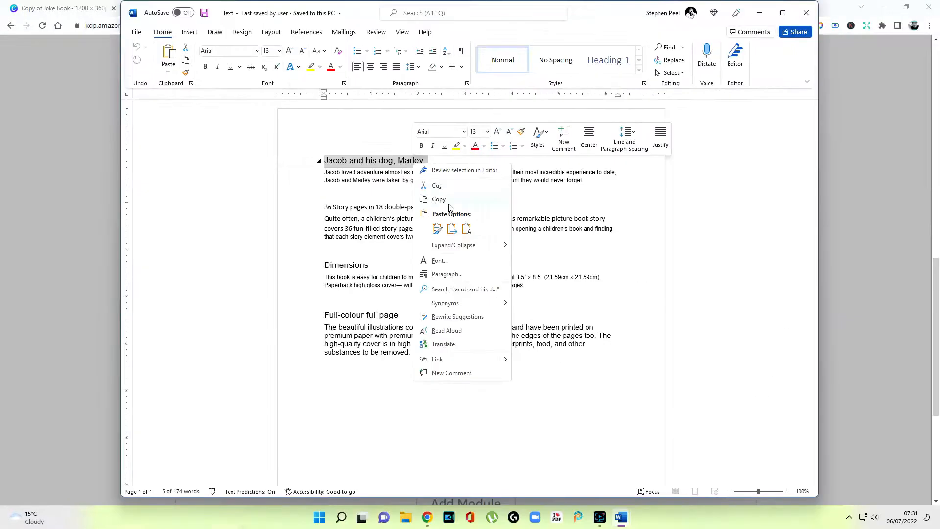
click(443, 198)
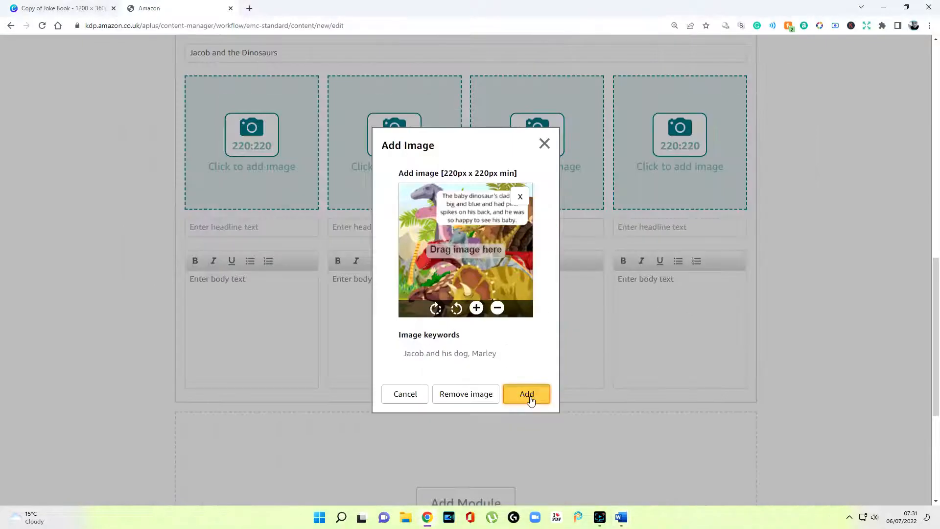
click(529, 396)
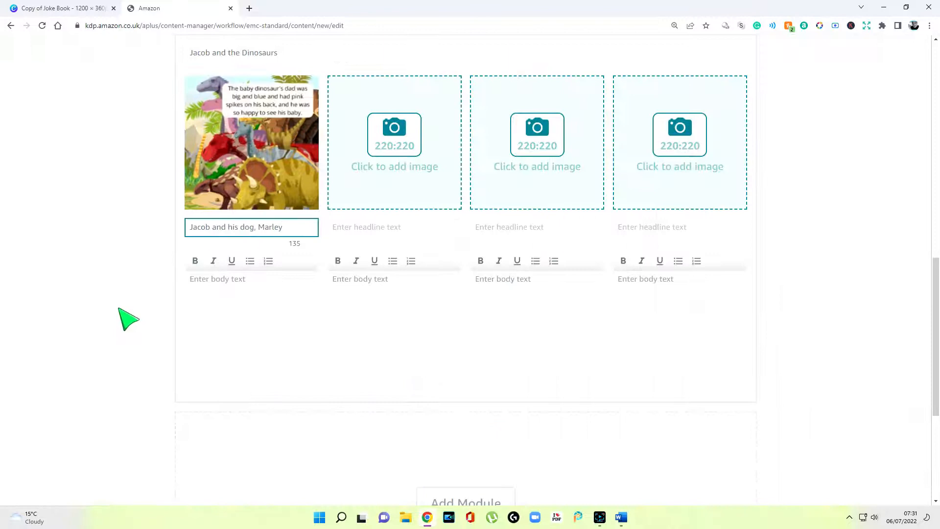
Paste the story text from the Text notes document into the first body box
click(128, 307)
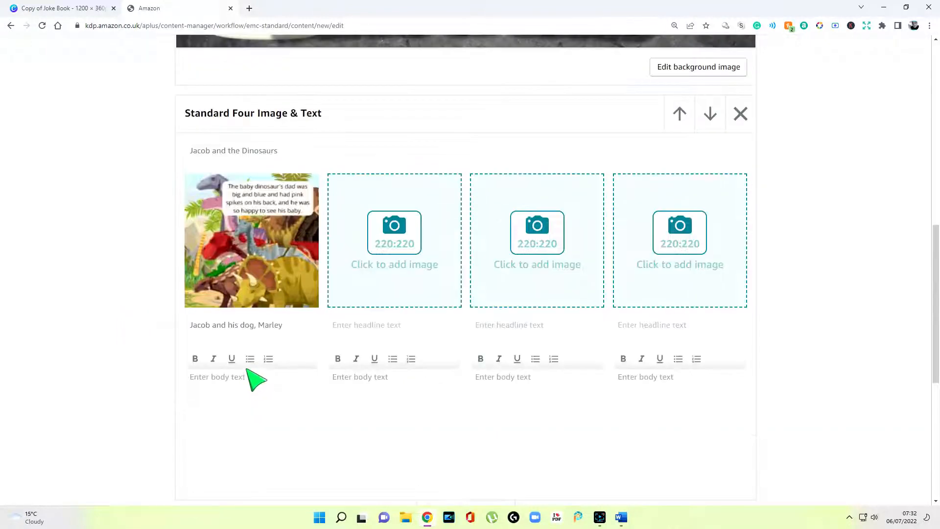
click(248, 376)
scroll(248, 376, down, 3)
click(627, 519)
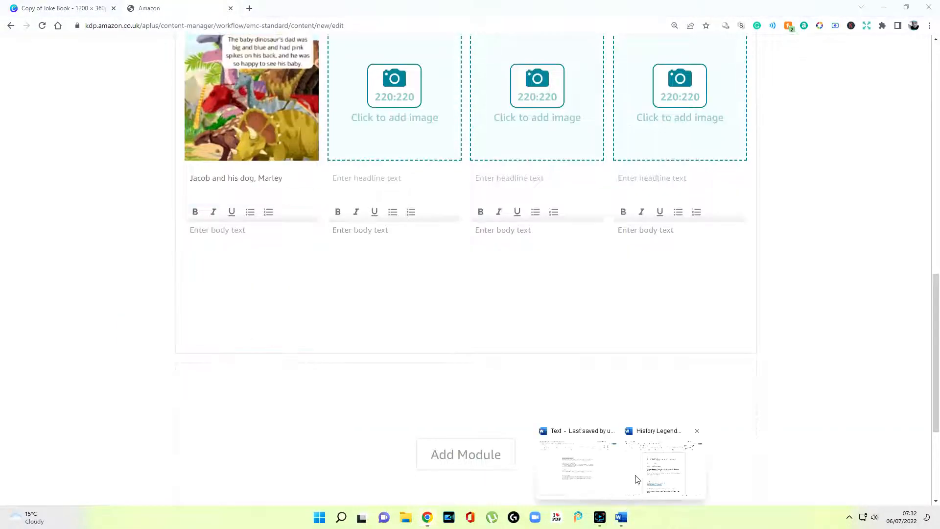
click(577, 466)
click(627, 519)
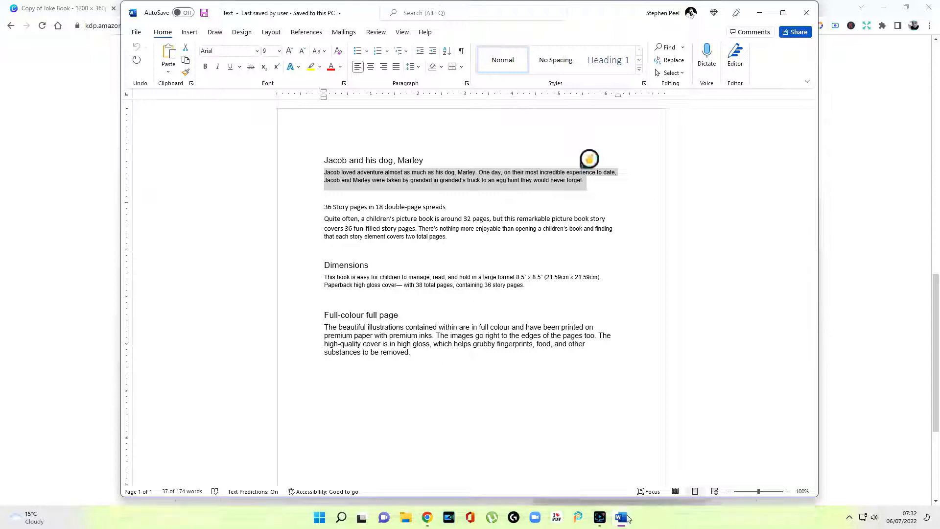
right_click(238, 236)
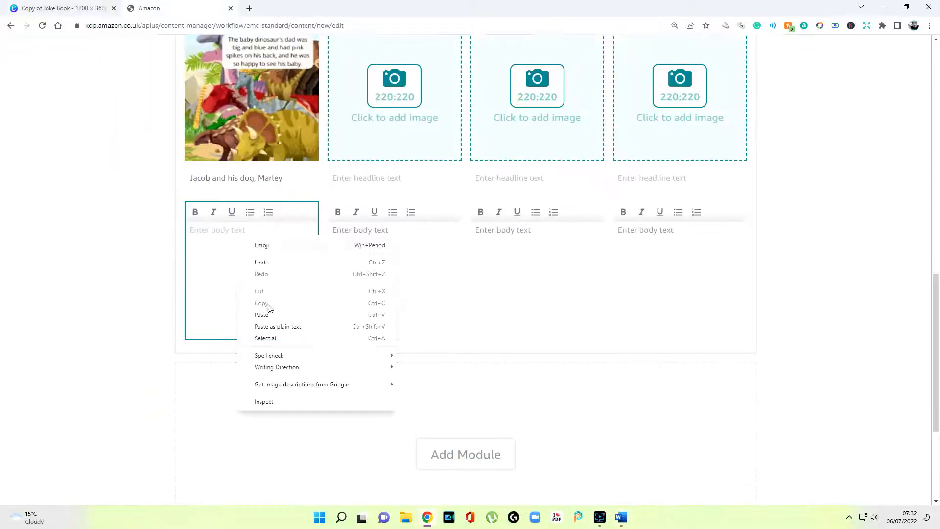
click(261, 315)
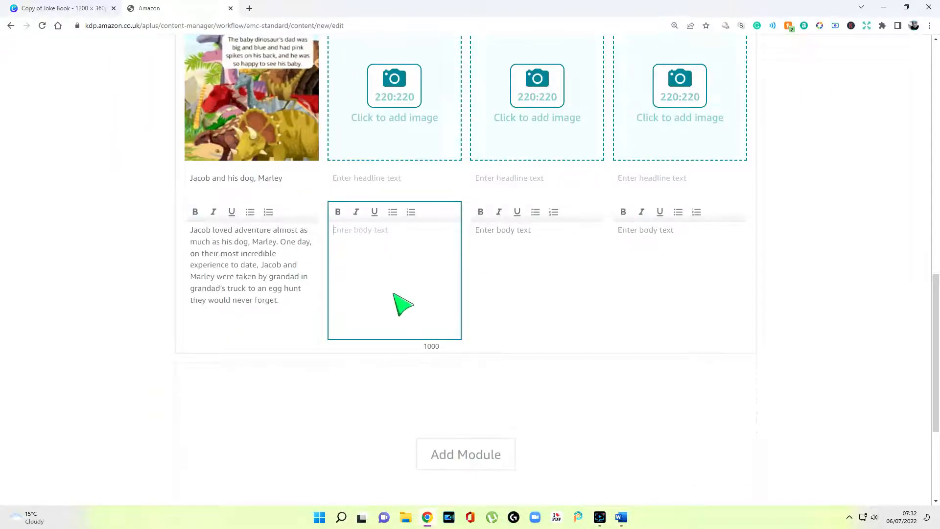
scroll(398, 301, up, 2)
click(400, 216)
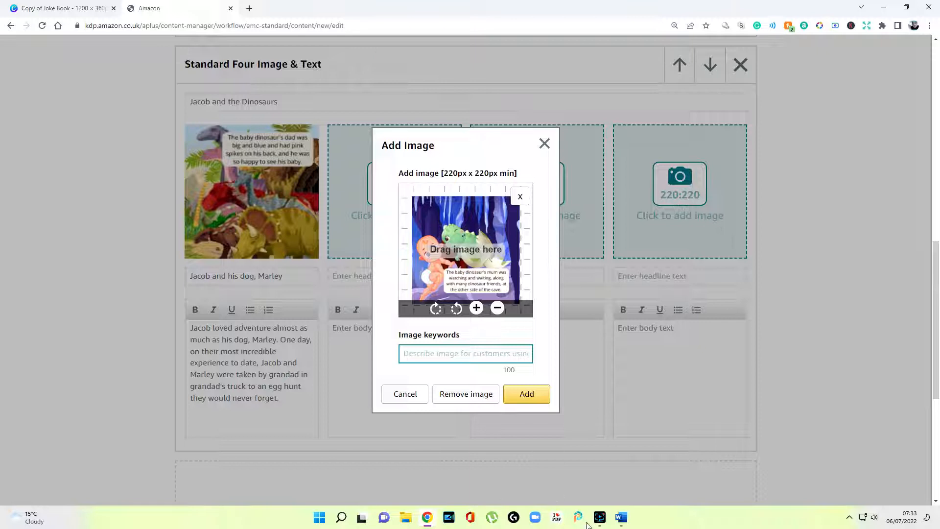
Add the cave picture to the second slot with pasted image keywords
right_click(447, 356)
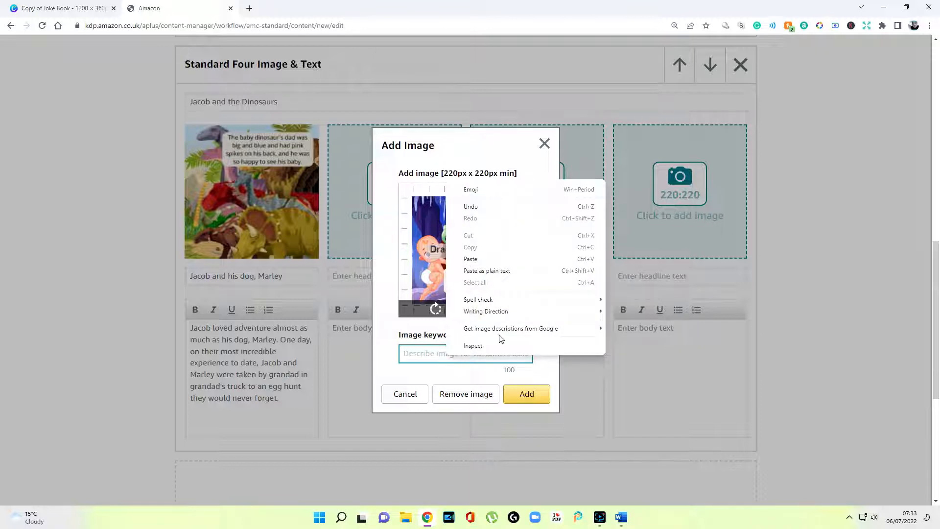
click(514, 270)
click(526, 394)
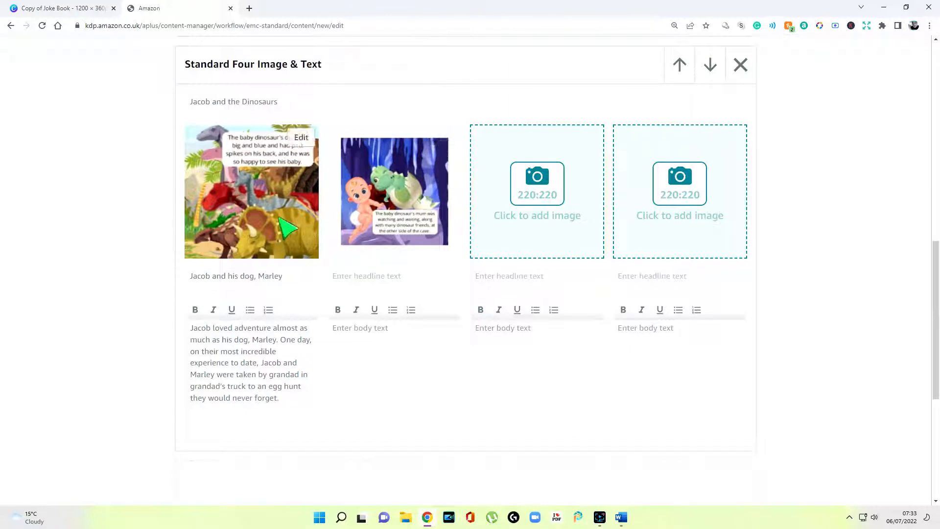
click(302, 139)
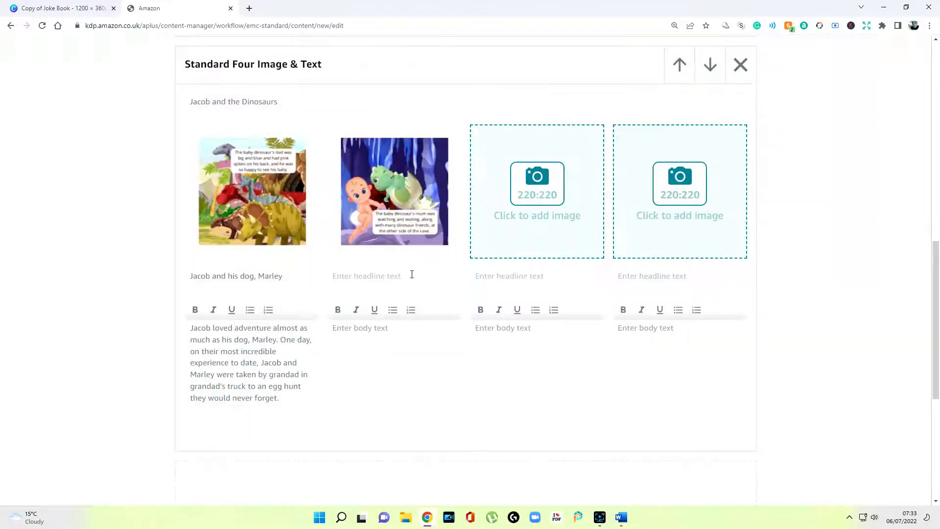
Paste '36 Story pages in 18 double-page spreads' as the second headline and pick the next picture
right_click(412, 275)
click(435, 354)
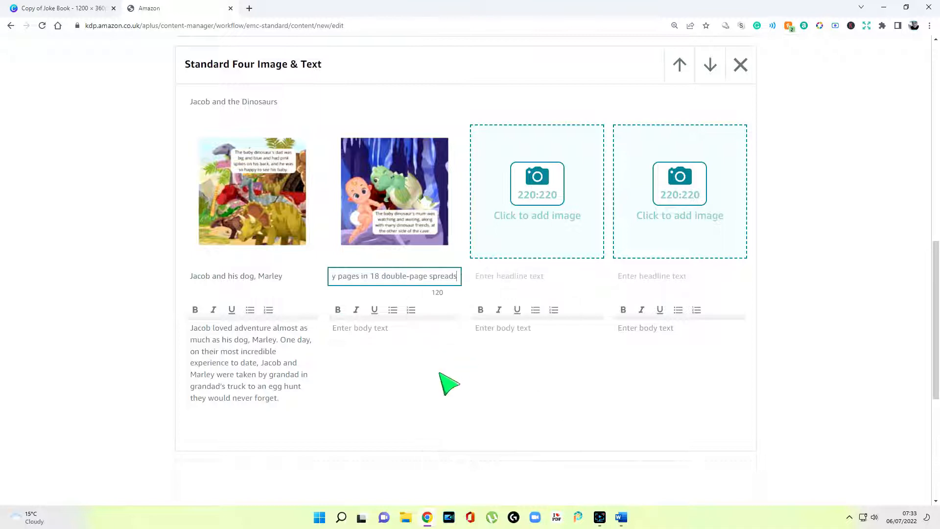
click(408, 361)
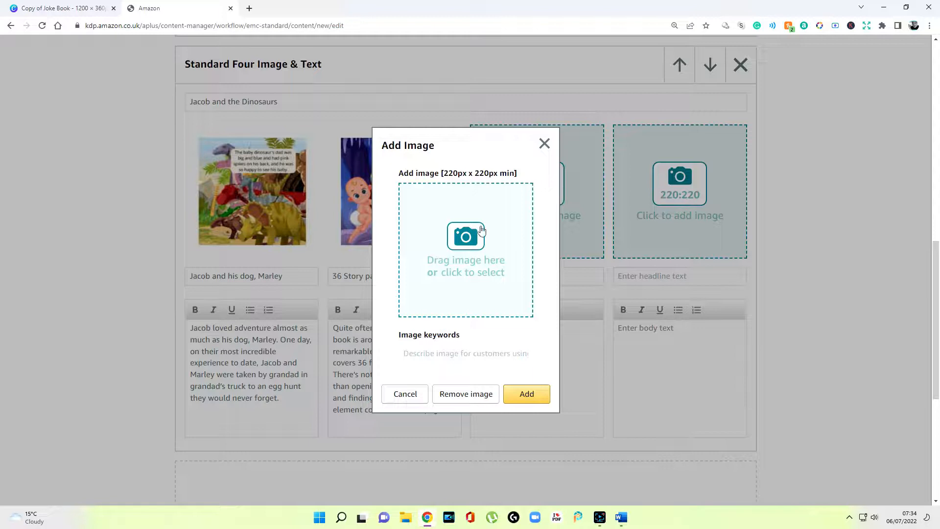
click(448, 254)
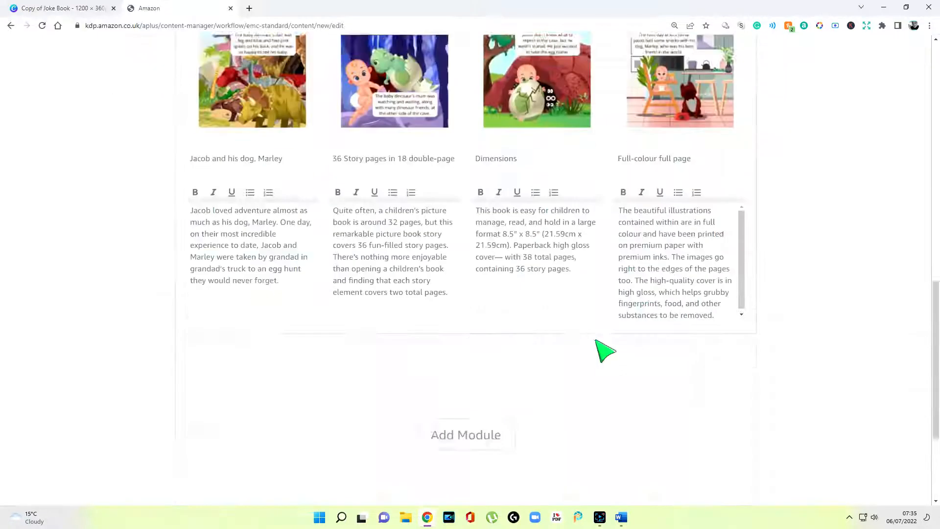
scroll(605, 351, down, 3)
scroll(597, 351, up, 10)
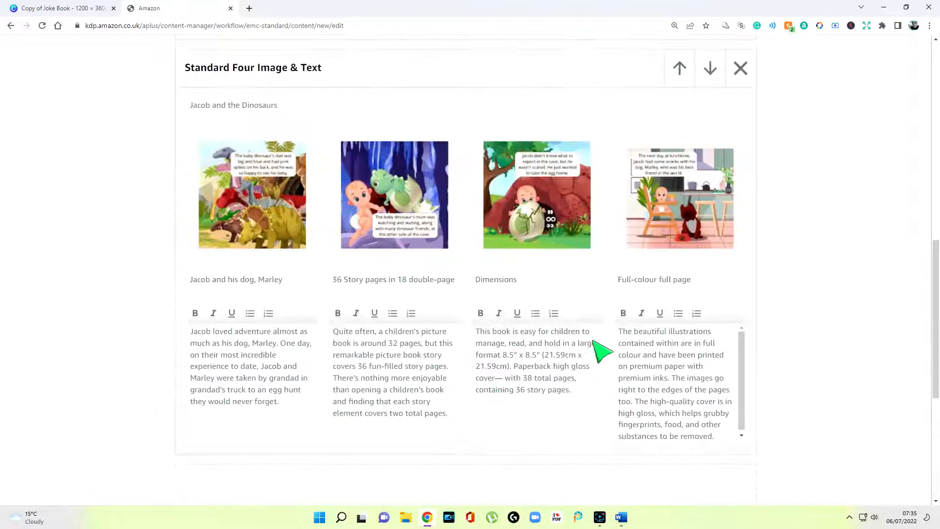
scroll(595, 353, up, 2)
scroll(604, 363, up, 2)
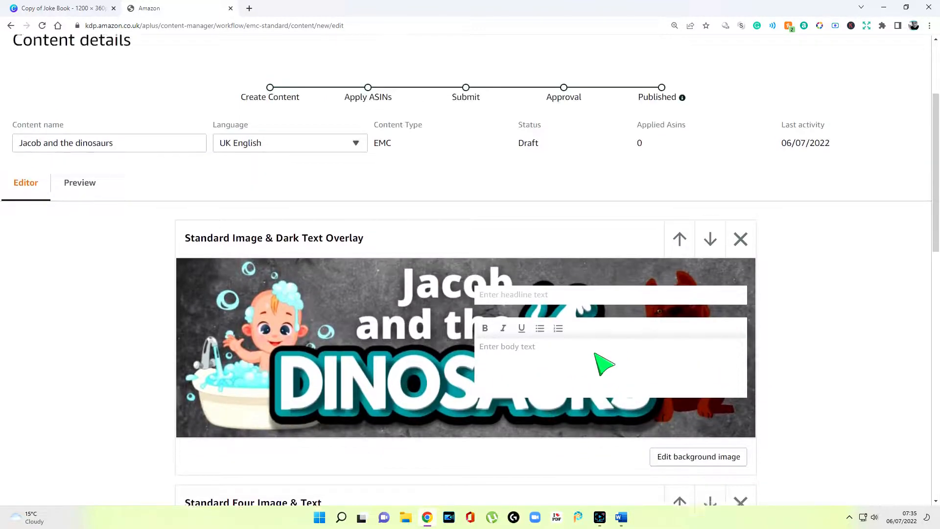
Preview the finished A+ content before moving on to ASIN application
click(87, 190)
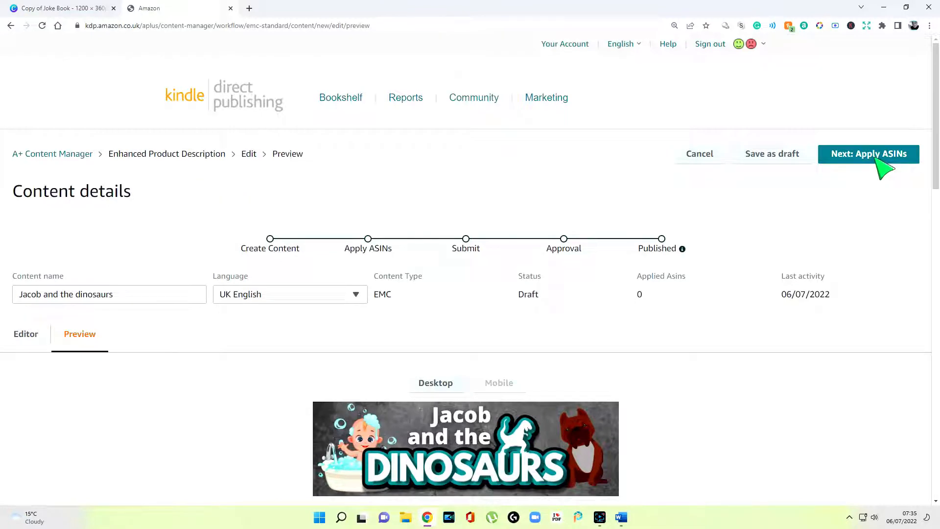
click(879, 159)
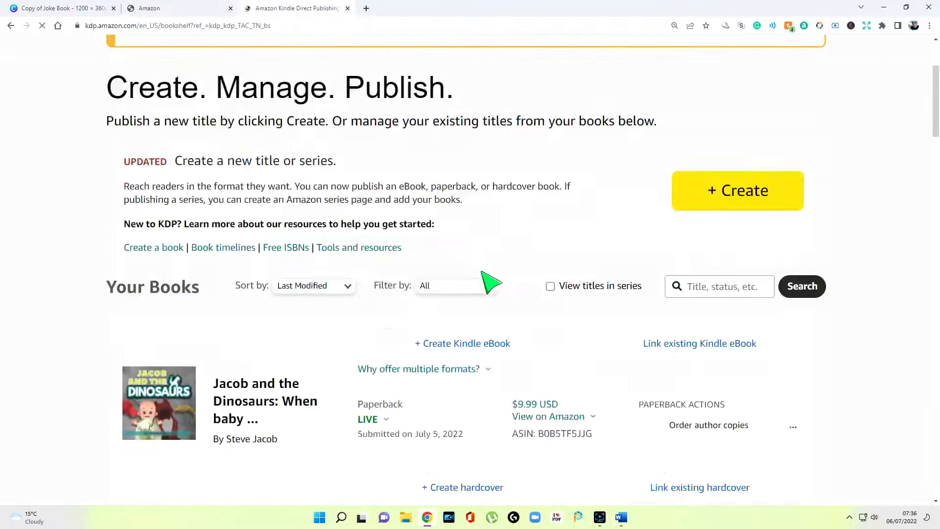
scroll(487, 279, down, 3)
Paste the book's ASIN into the search and apply the content to Jacob and the Dinosaurs
drag(541, 290, 586, 290)
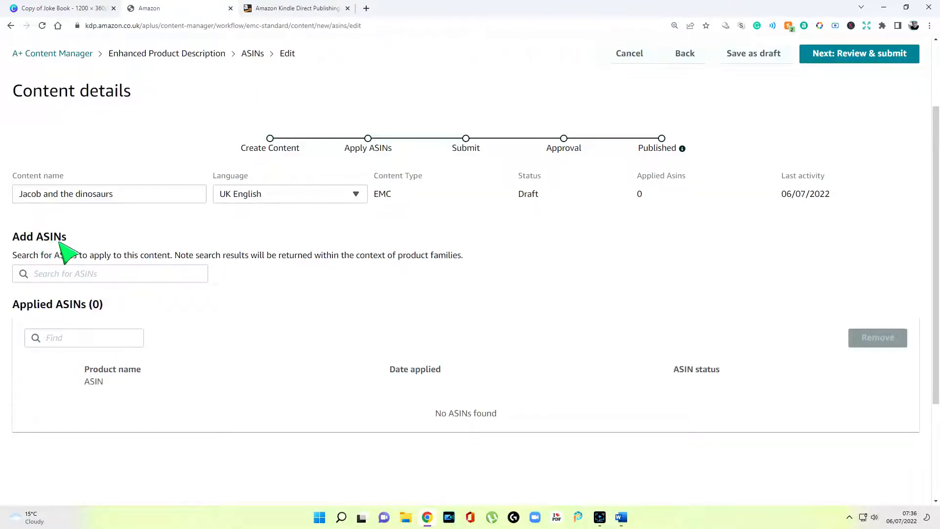
right_click(48, 278)
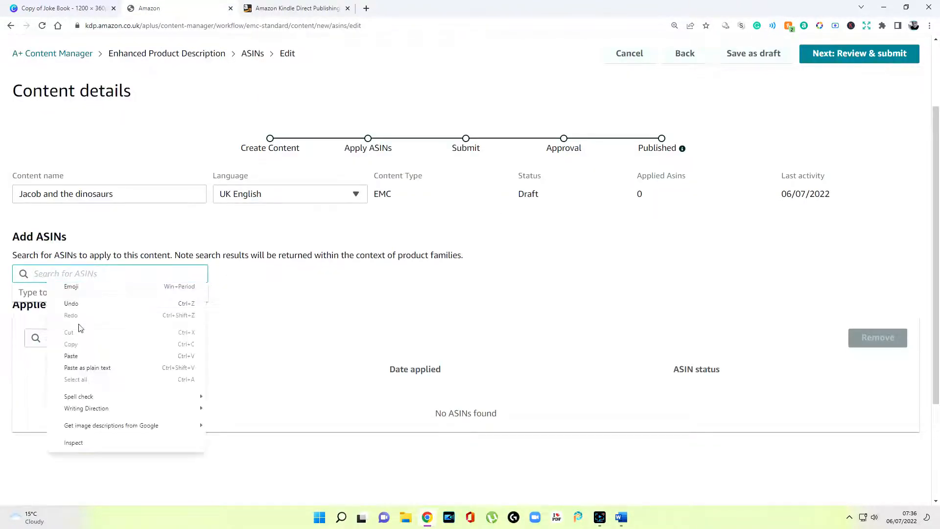
click(79, 364)
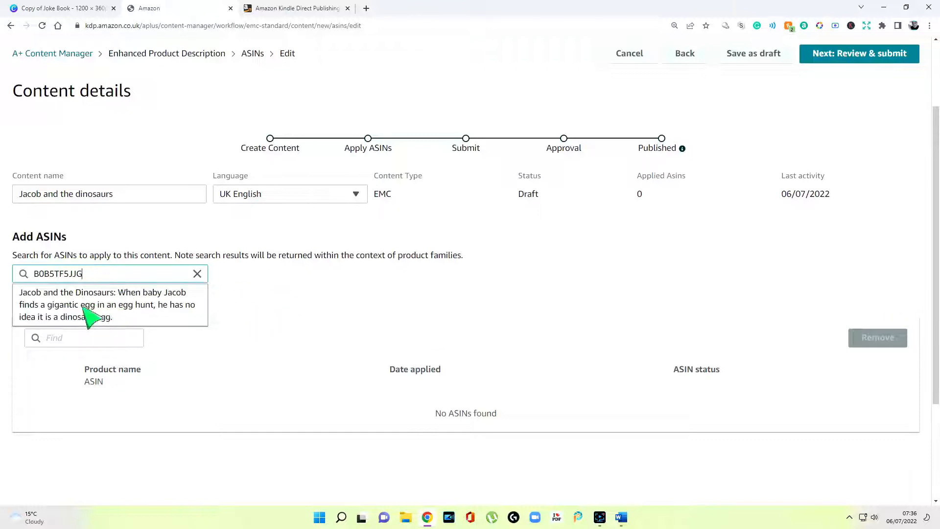
click(108, 310)
scroll(514, 252, down, 1)
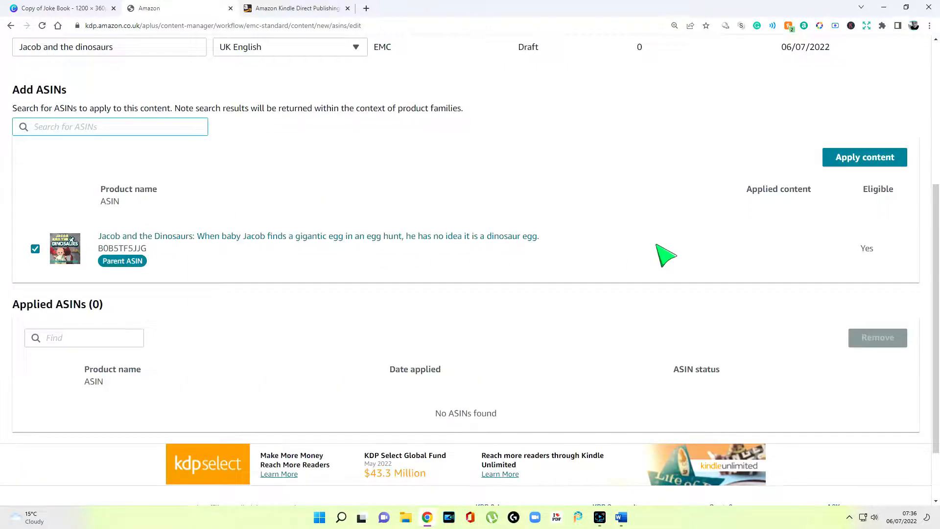
click(850, 260)
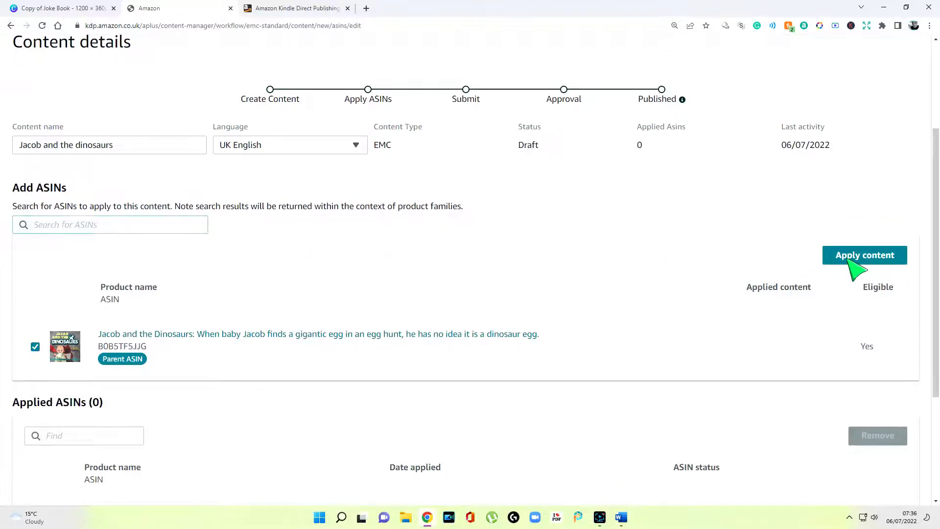
scroll(855, 267, down, 4)
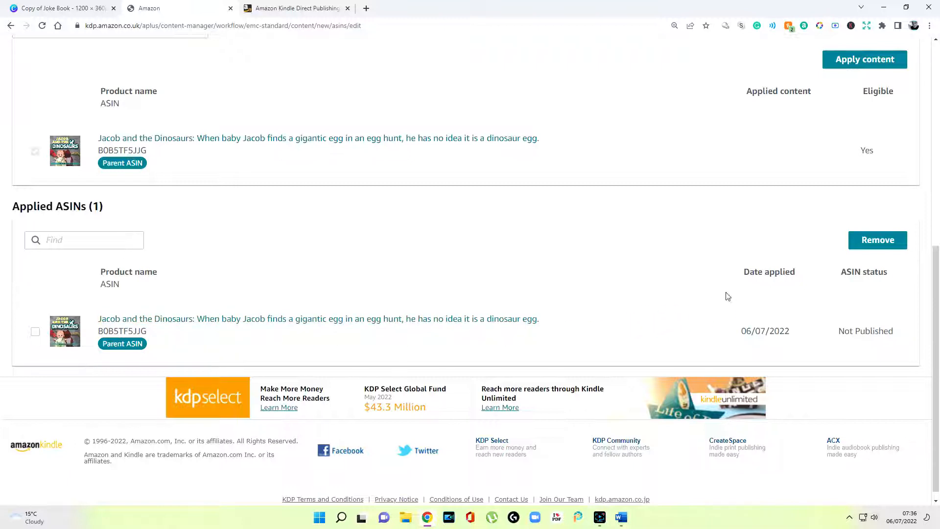
scroll(852, 347, up, 8)
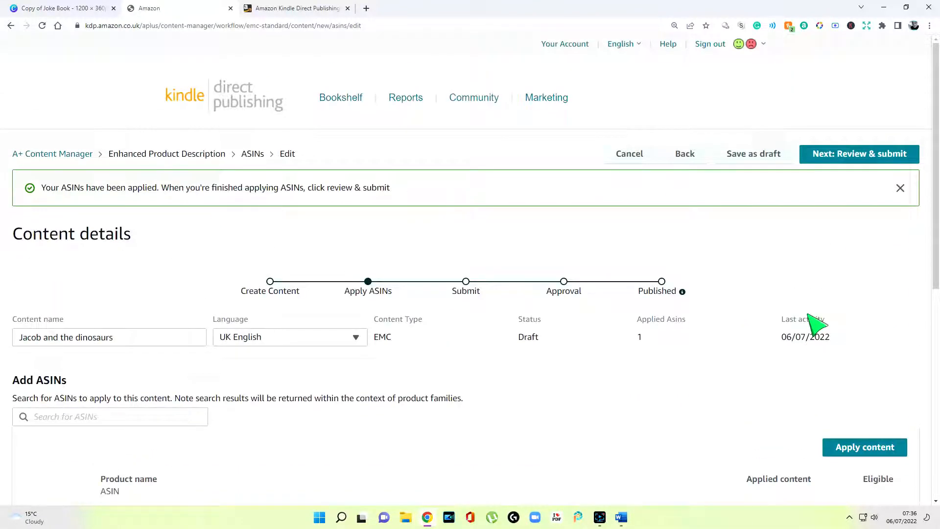
Check the Review & submit preview of the Jacob and the dinosaurs A+ content
click(858, 158)
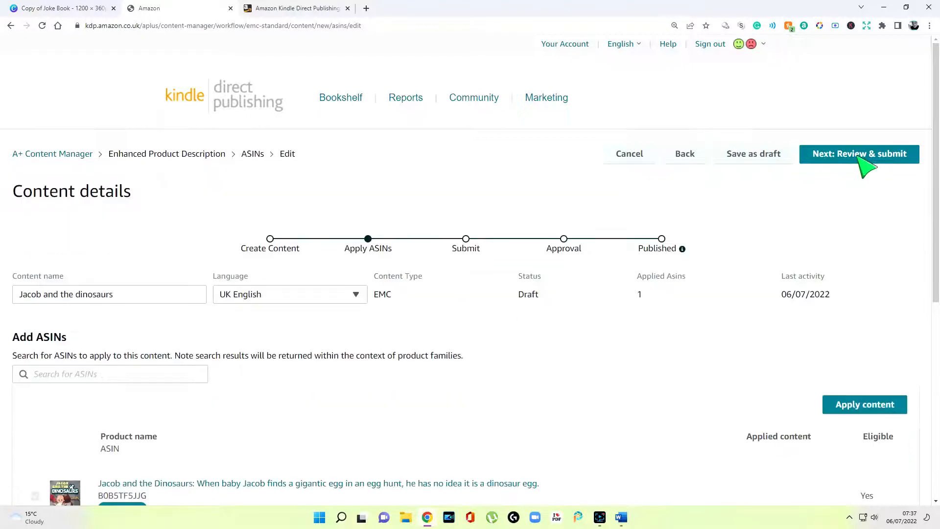
scroll(777, 220, down, 6)
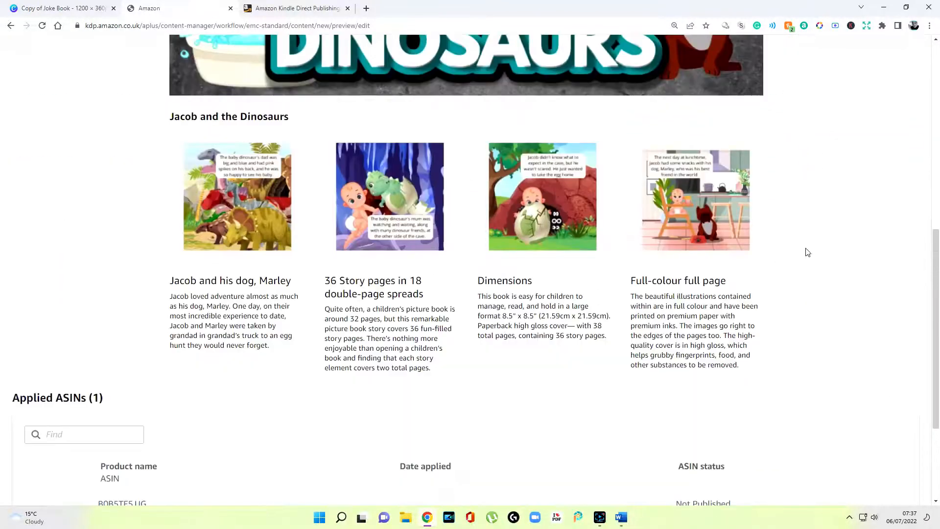
scroll(808, 252, up, 3)
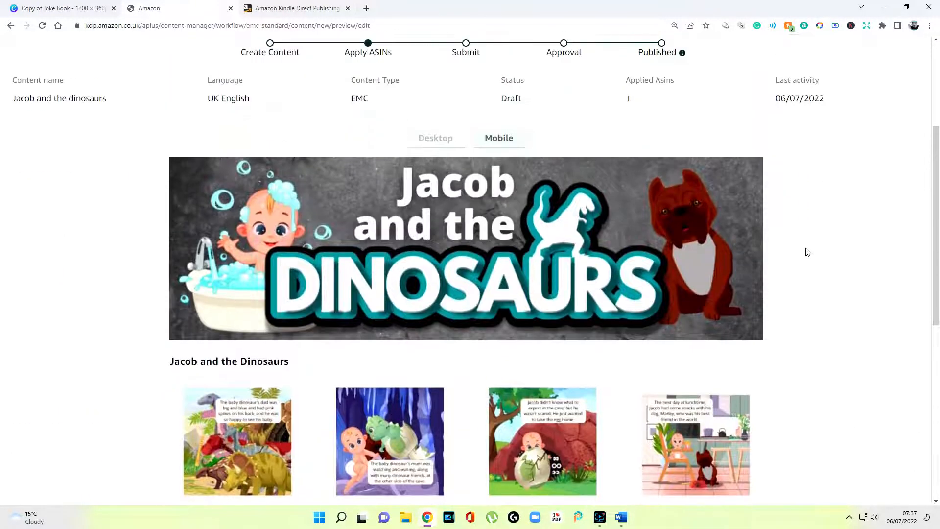
scroll(808, 252, up, 3)
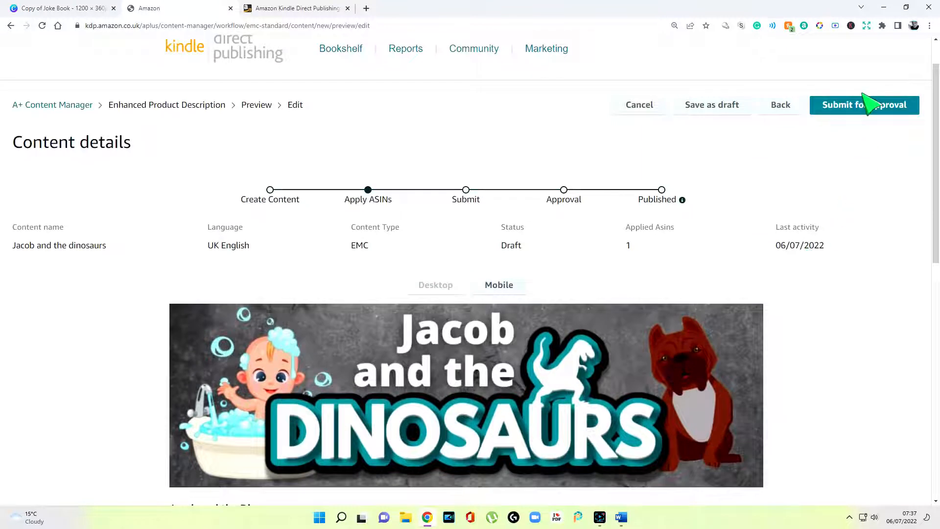
Submit the A+ content for approval and confirm it in the dialog
click(869, 113)
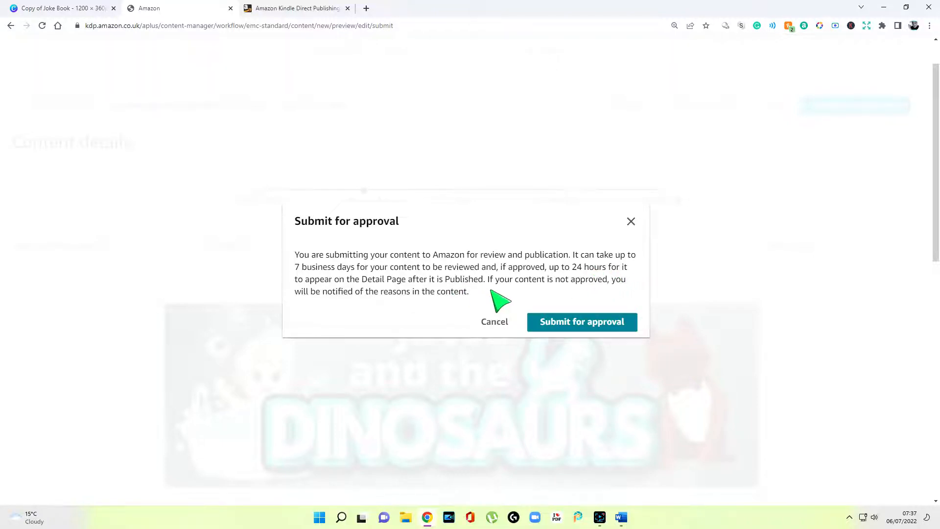
click(582, 322)
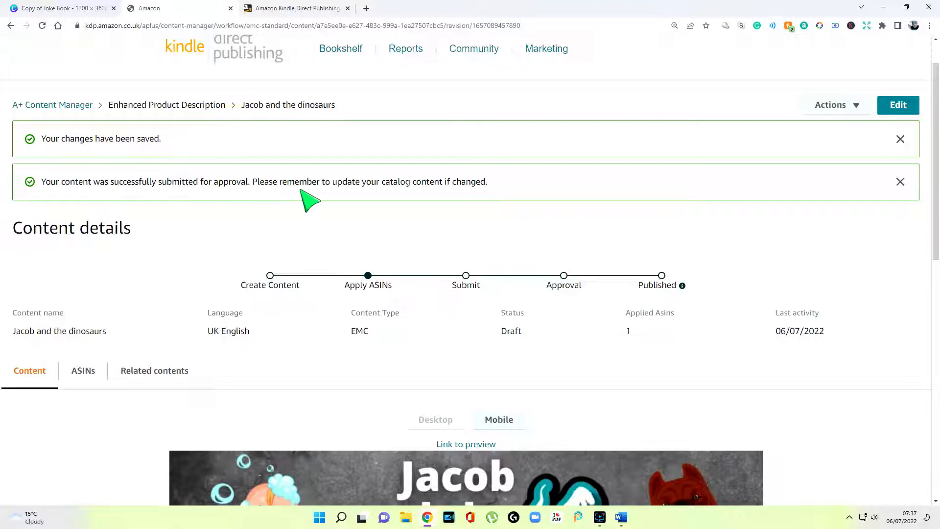
scroll(432, 198, down, 1)
scroll(427, 211, up, 1)
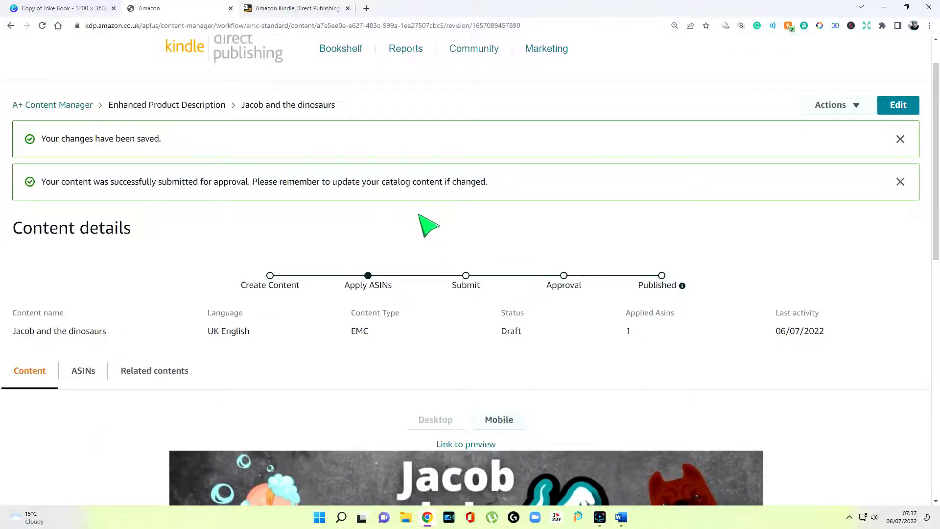
scroll(432, 218, down, 5)
scroll(432, 219, down, 2)
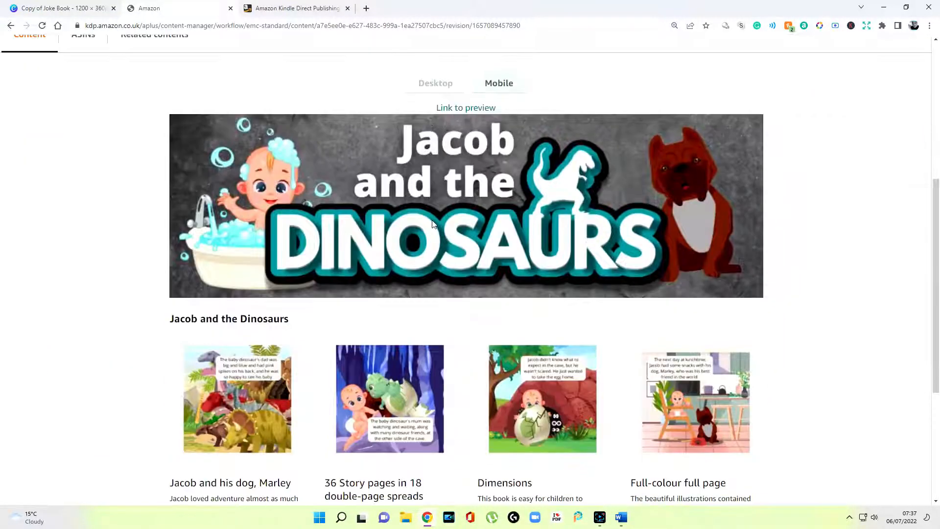
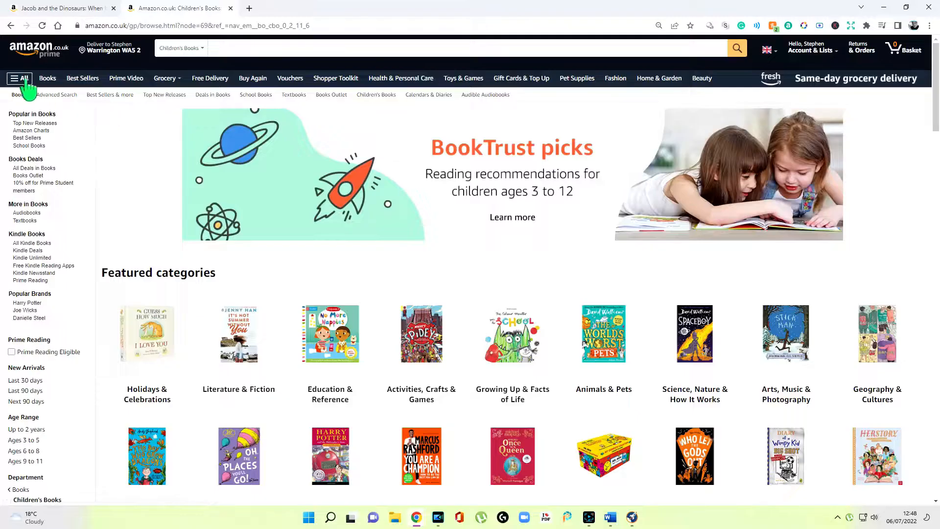
Browse Amazon.co.uk via All > Books > Children's Books > Animals & Pets to Dinosaurs & Prehistoric Creatures
click(22, 79)
scroll(74, 230, down, 2)
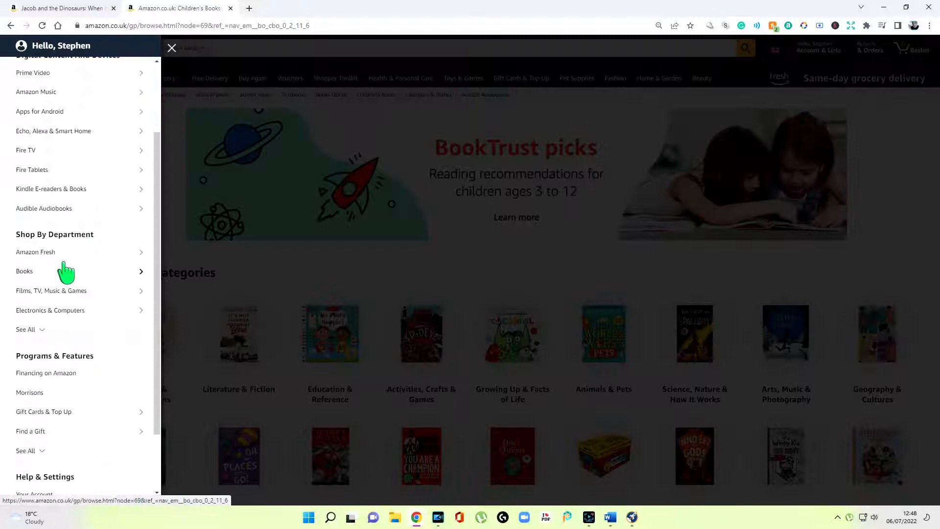
click(83, 271)
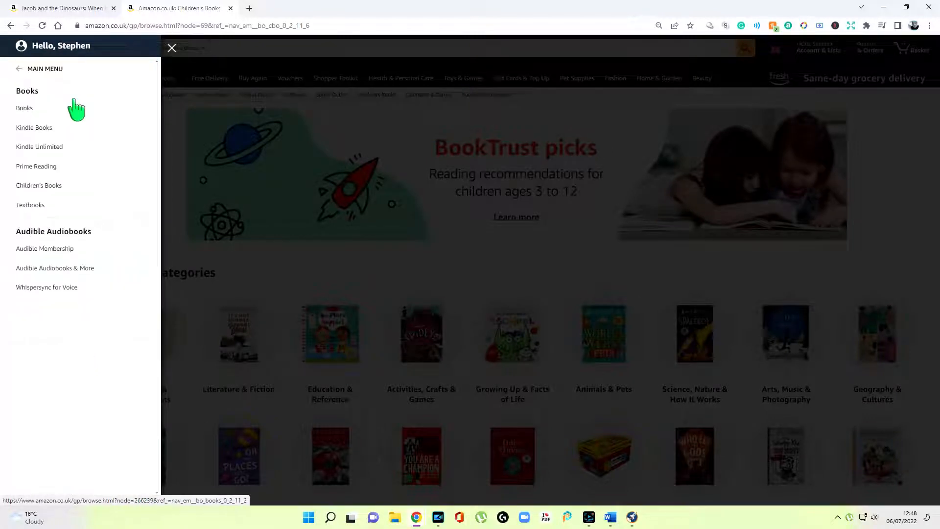
click(62, 186)
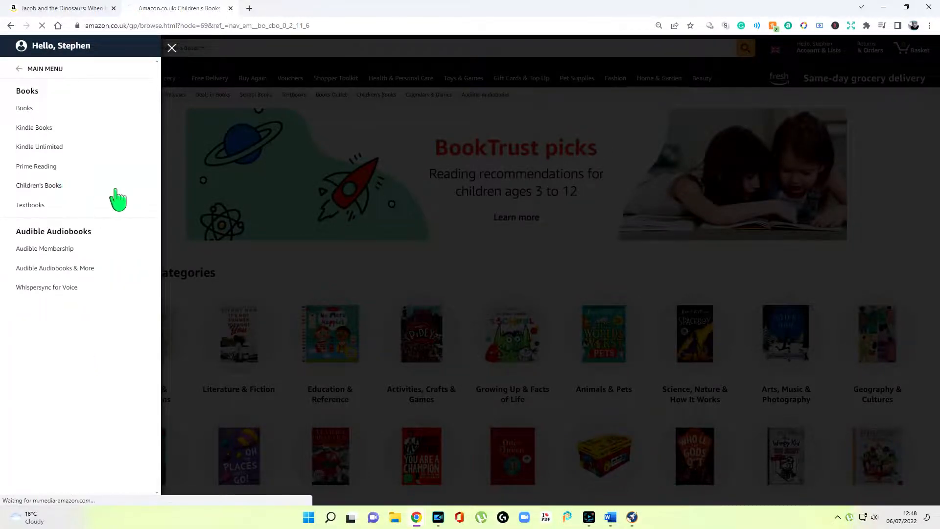
scroll(53, 235, down, 6)
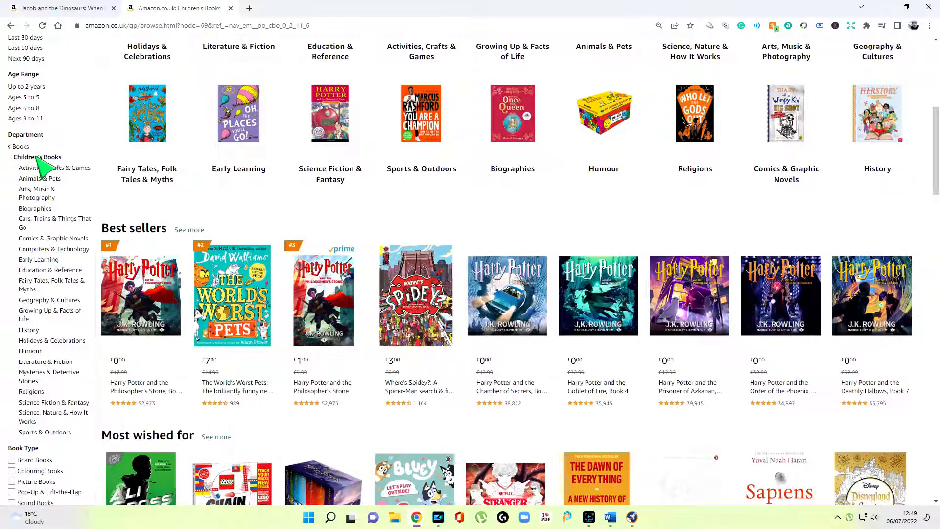
click(50, 180)
scroll(49, 235, down, 7)
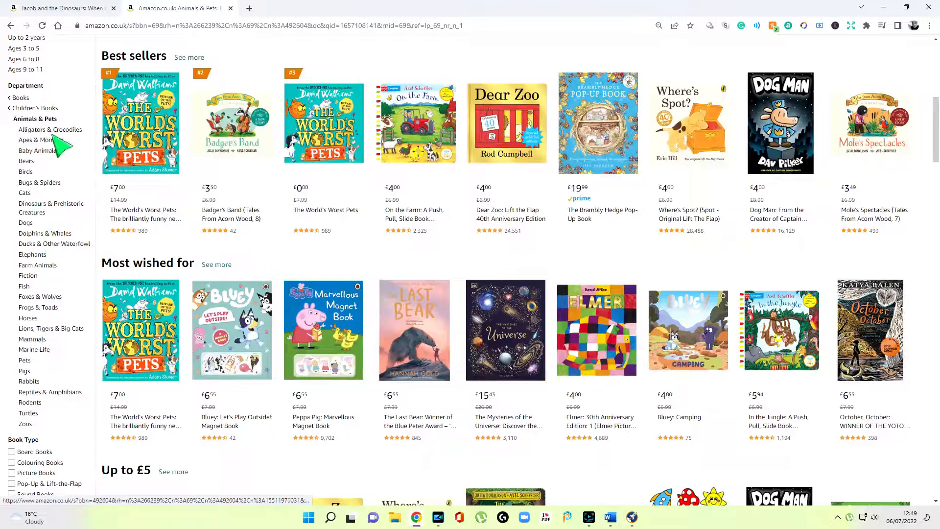
click(32, 209)
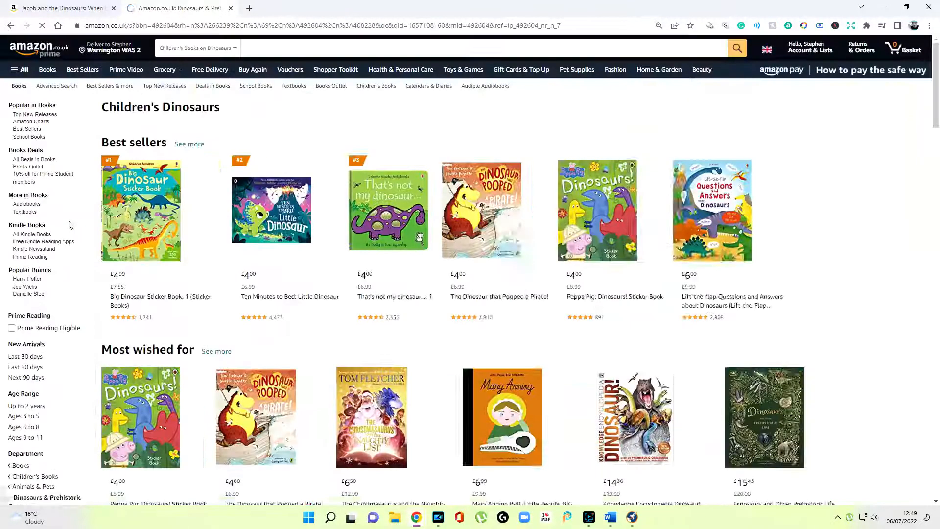
scroll(86, 226, down, 5)
scroll(93, 226, down, 2)
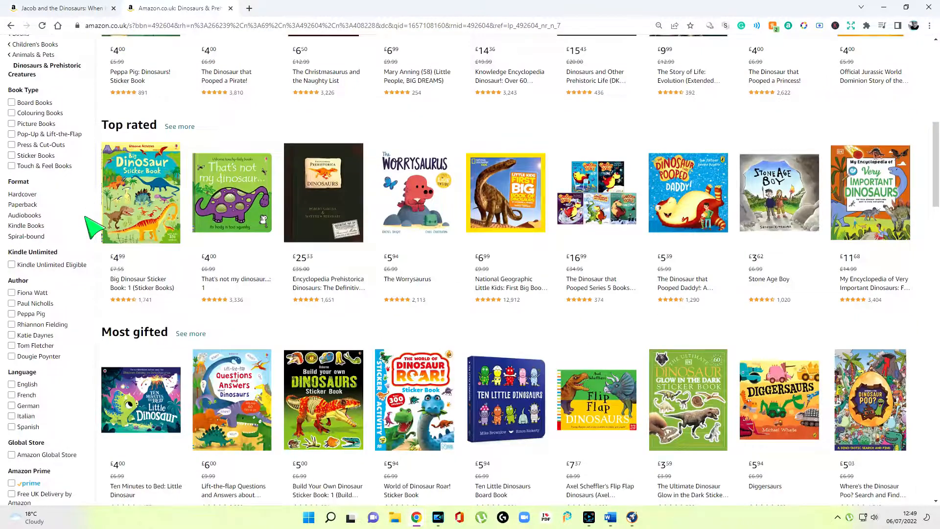
scroll(88, 220, up, 3)
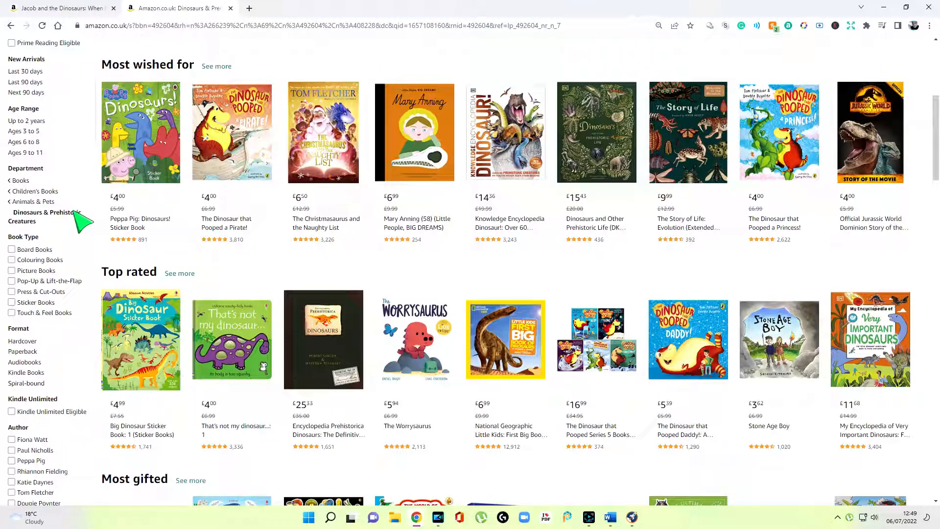
Type 'Books > Children's Books > Animals & Pets' under Kind Regards and start a new 'Books >' line
click(610, 517)
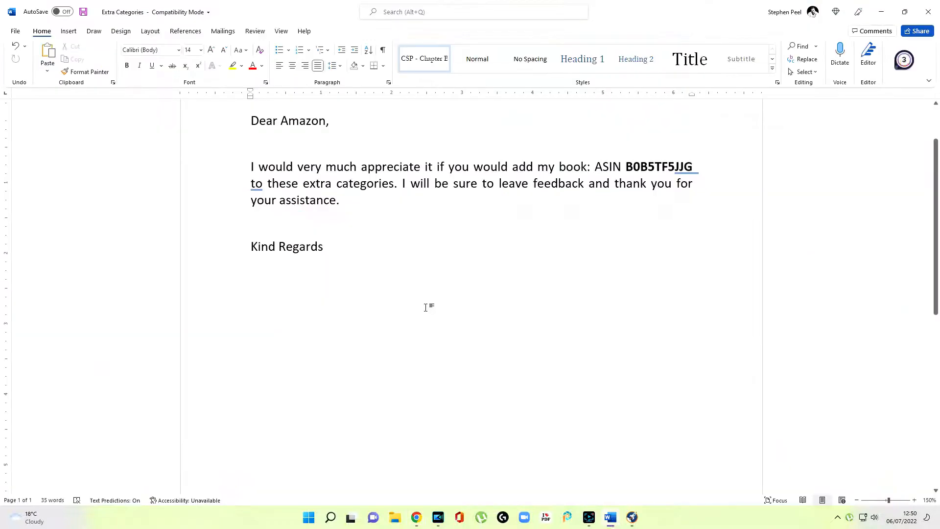
text(bOO)
key(BackSpace)
key(BackSpace)
key(BackSpace)
text(Books)
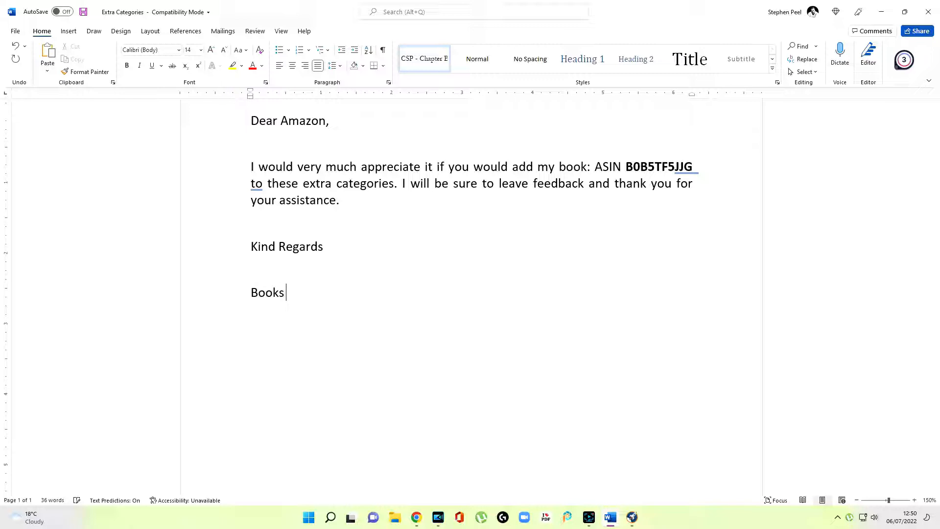
text( > Children's Books)
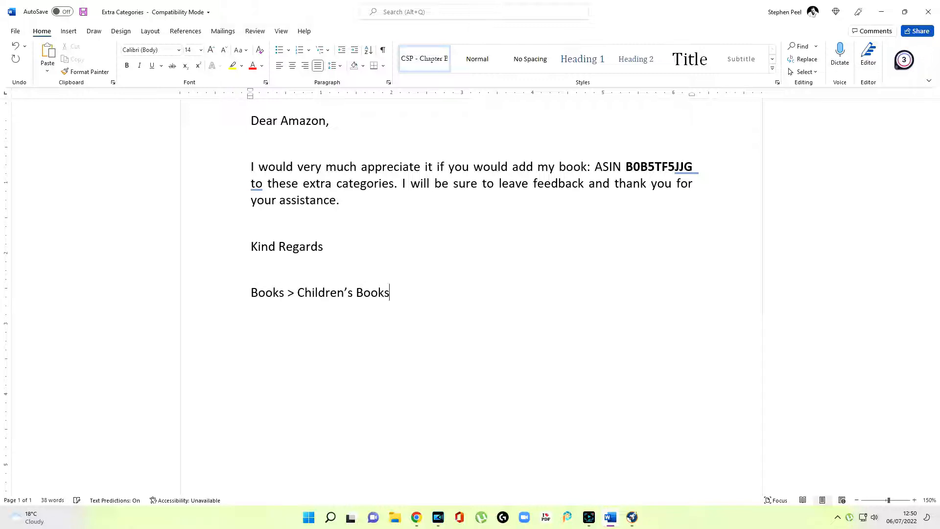
scroll(470, 245, up, 10)
text(> Animals & Pets > Dinosaurs & Prehistoric)
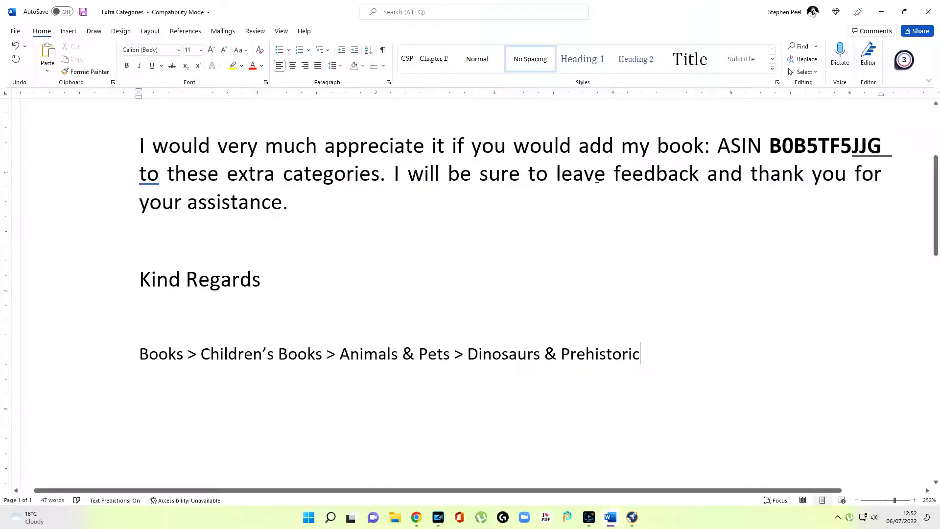
key(Return)
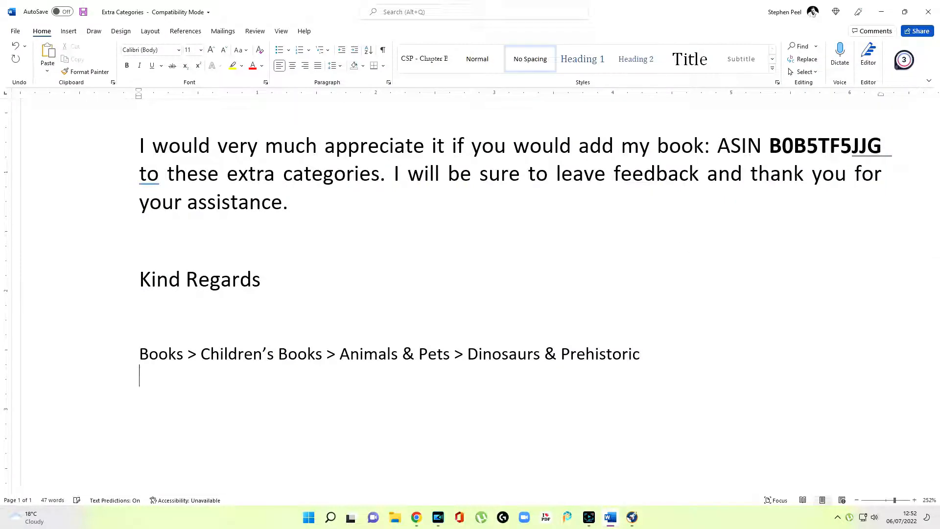
text(Books >)
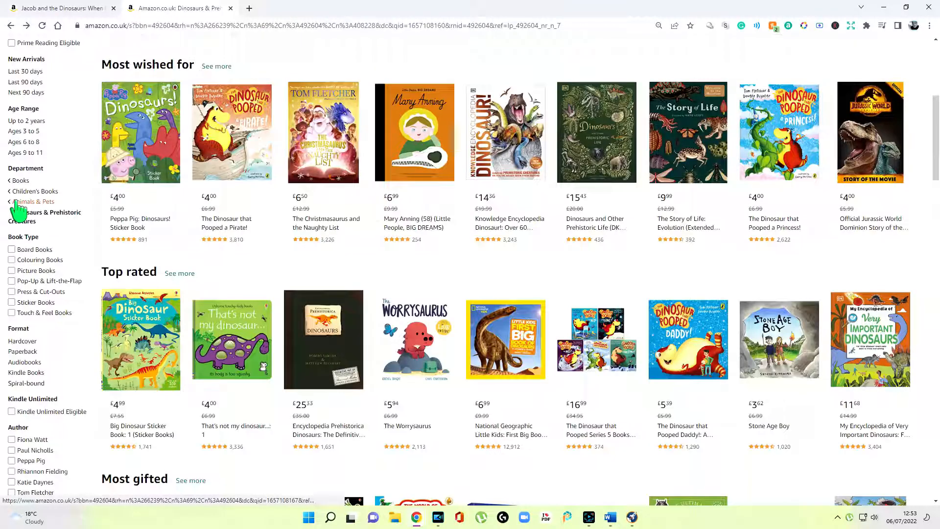
Check the Animals & Pets subcategory list on Amazon and add 'Dogs' to the second path in the letter
click(15, 203)
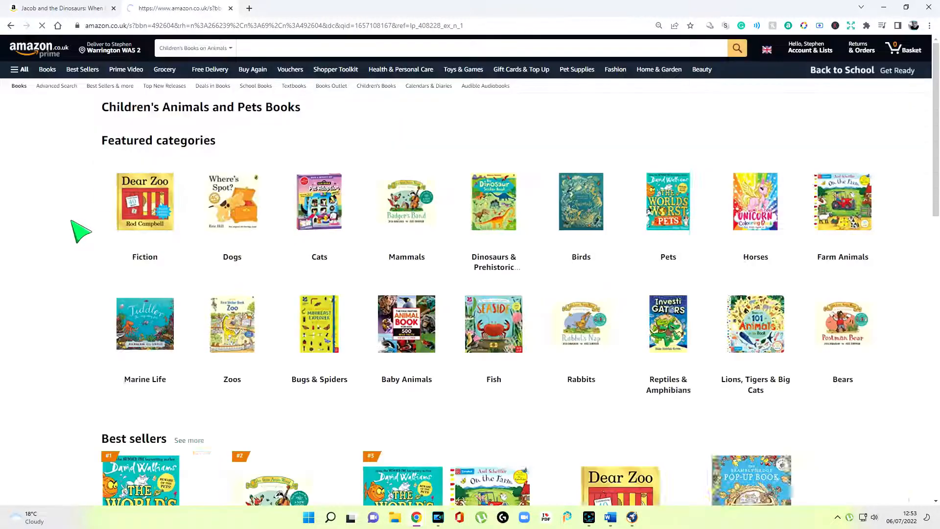
scroll(70, 274, down, 7)
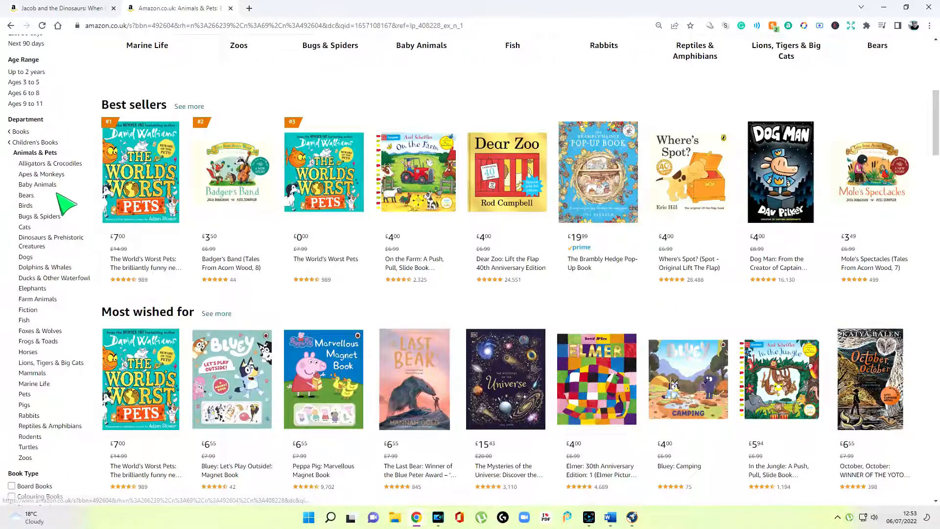
scroll(53, 304, down, 1)
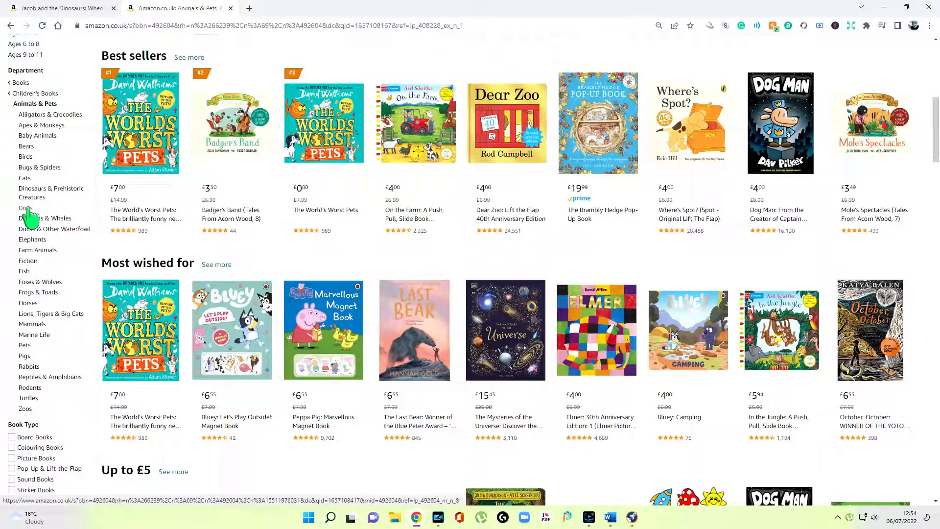
key(alt+Tab)
text(Dogs)
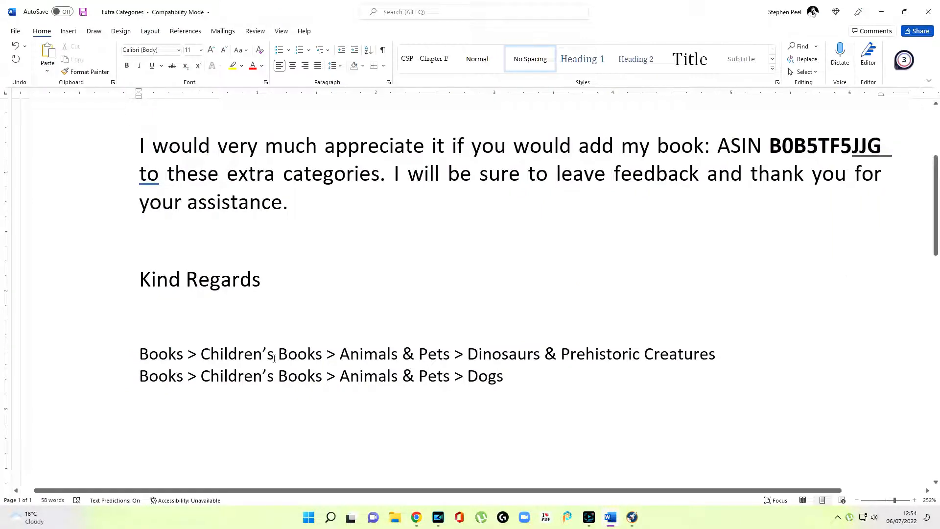
Cut the Dinosaurs & Prehistoric Creatures path line, leaving only the Dogs path in the letter
drag(142, 353, 718, 355)
key(ctrl+x)
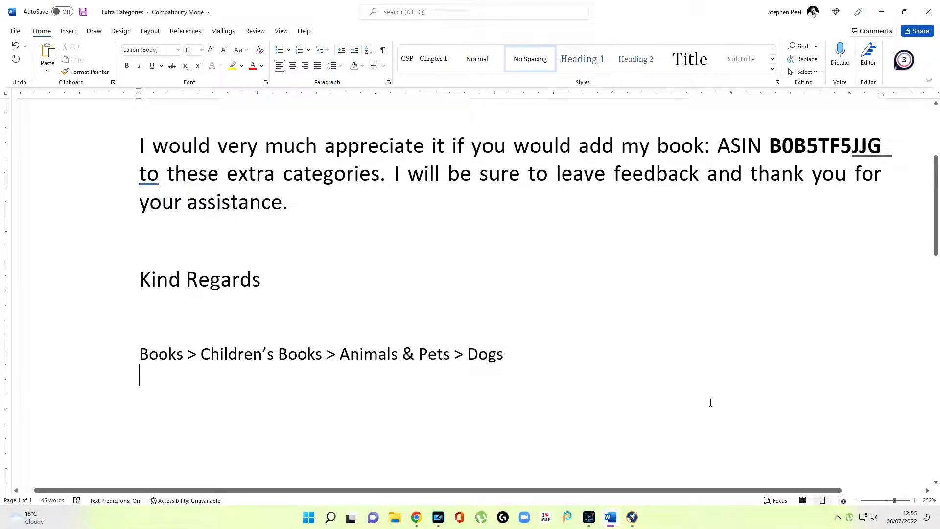
key(alt+Tab)
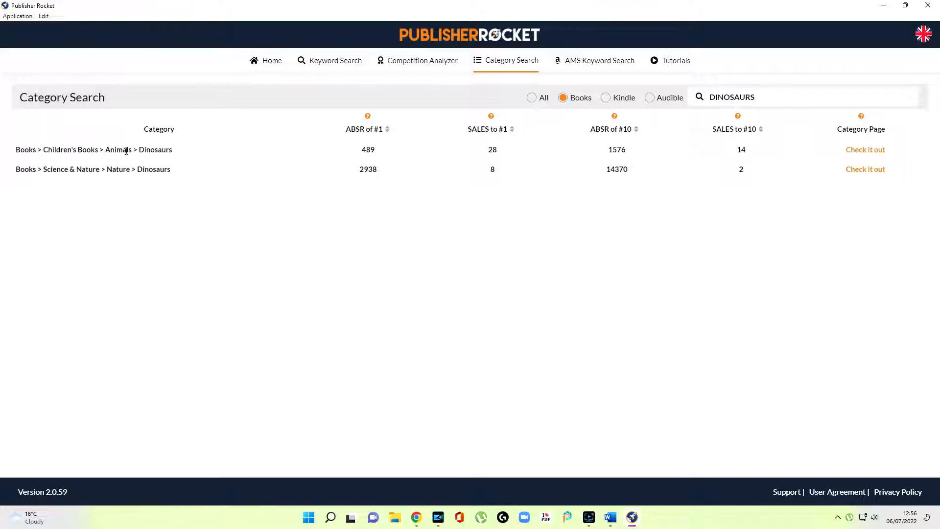
Select the Books > Science & Nature > Nature > Dinosaurs path in Publisher Rocket, checking the ABSR of #1 explanation
triple_click(164, 169)
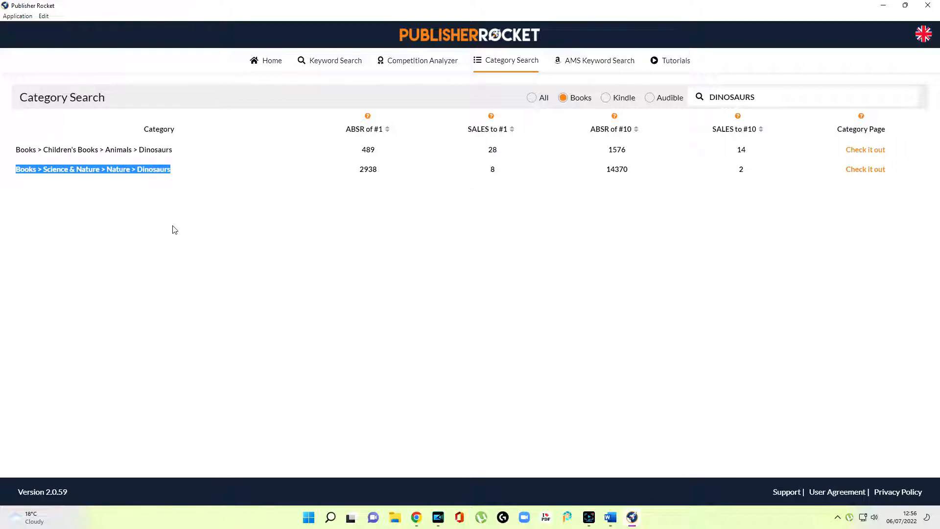
click(368, 117)
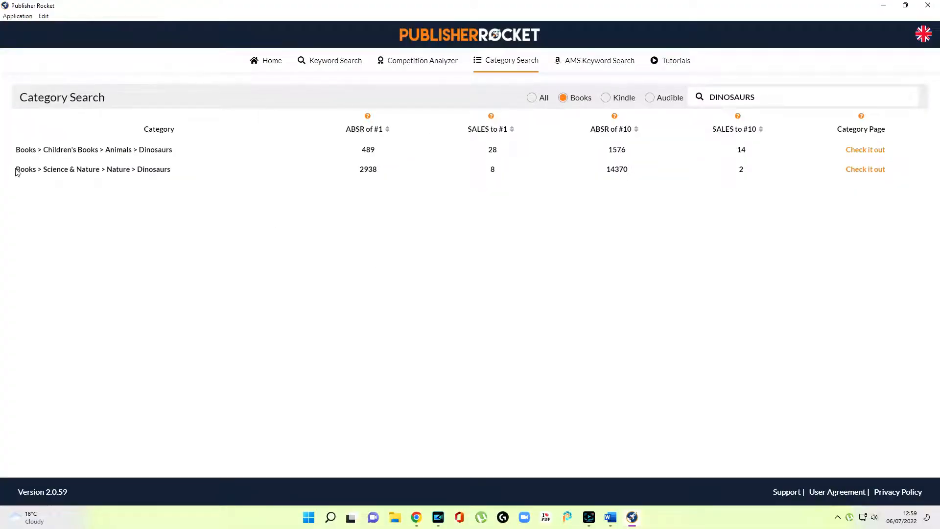
drag(17, 172, 177, 176)
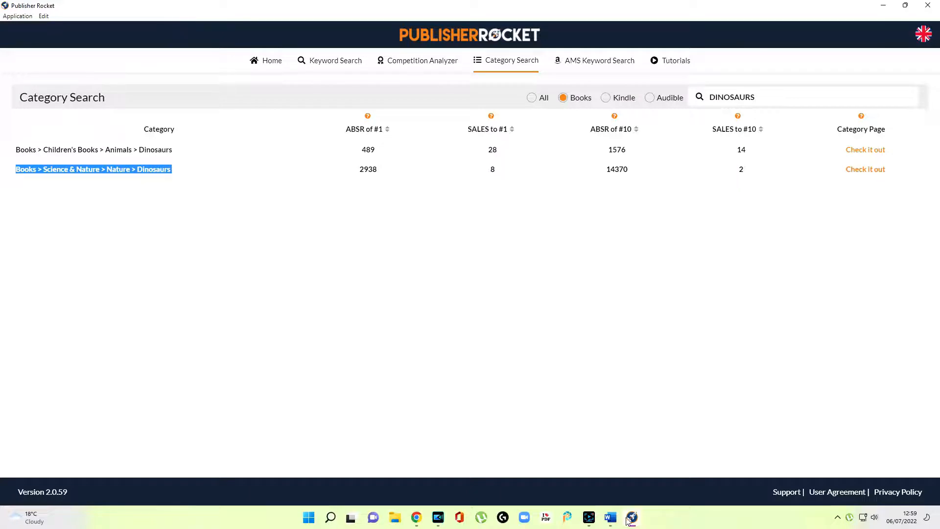
click(610, 517)
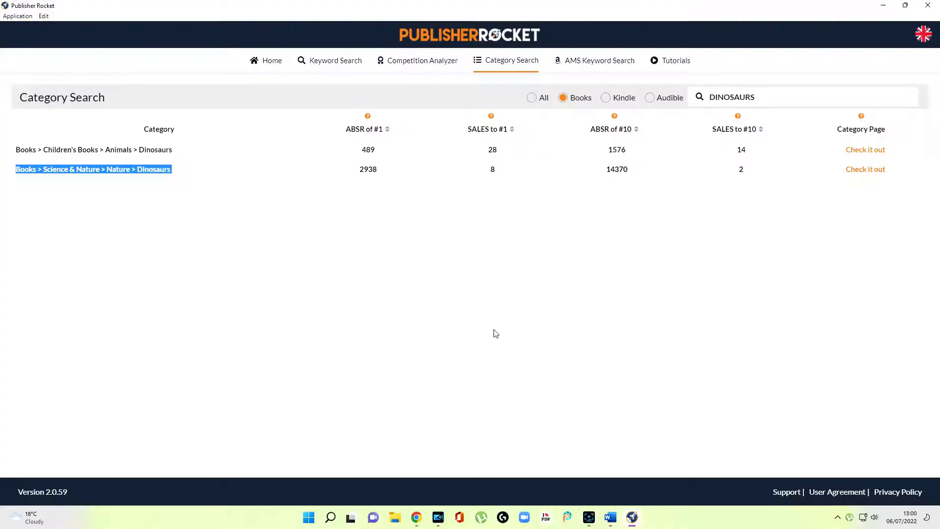
Review the prehistoric results, highlighting History in the Books > Children's Books > History > Prehistoric path
click(479, 311)
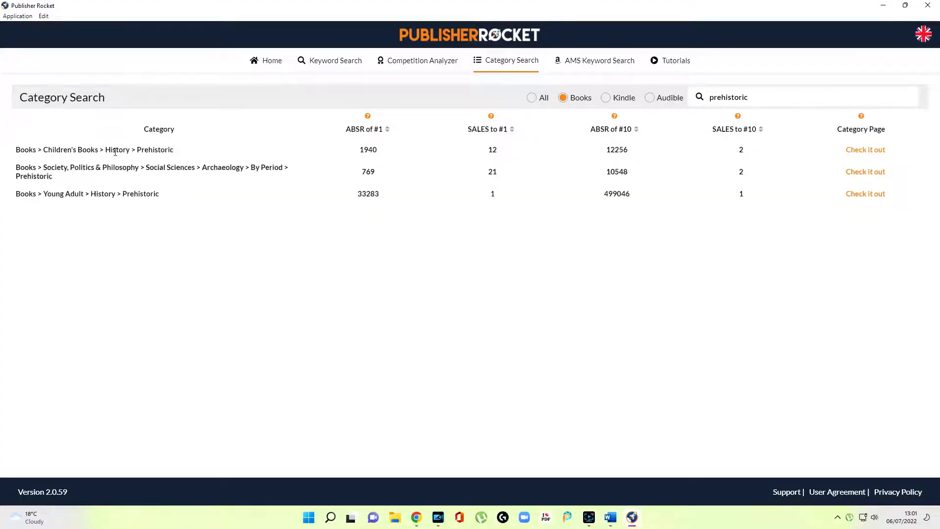
double_click(108, 150)
click(142, 151)
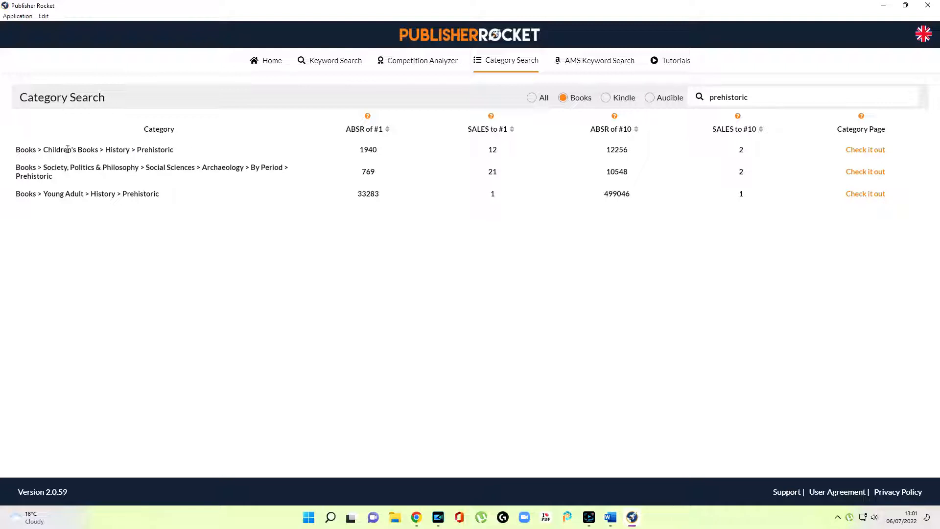